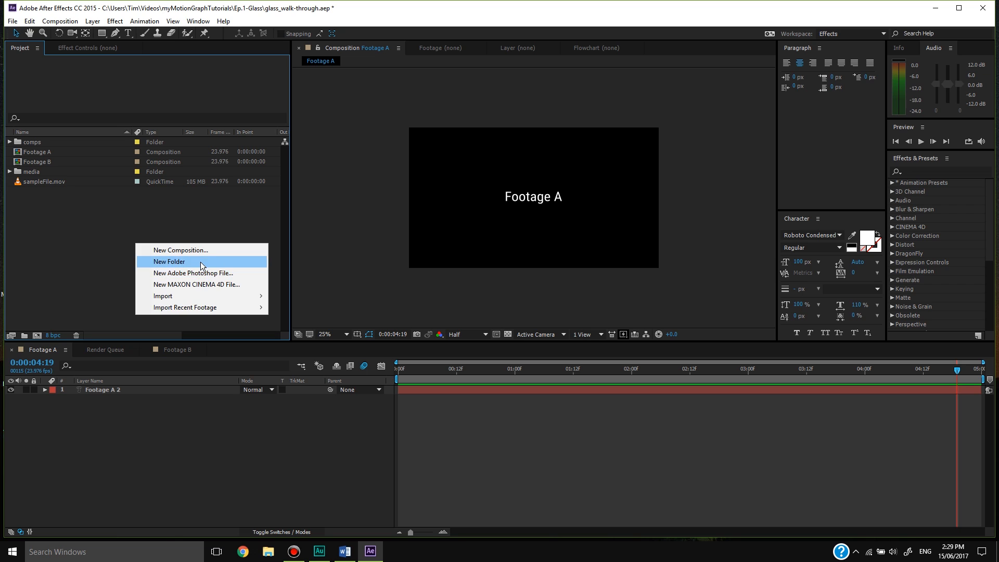
click(201, 261)
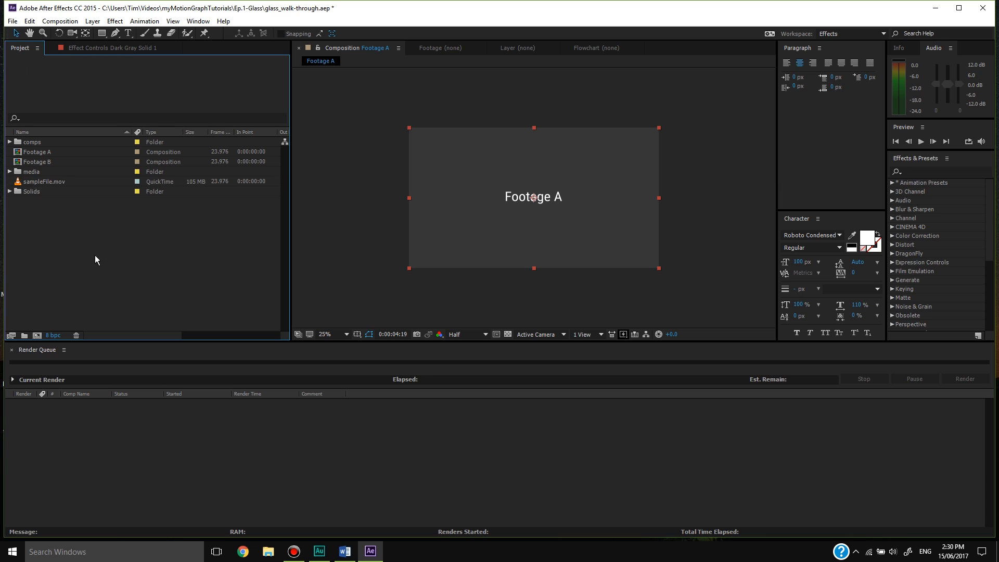
Create a new composition from the sampleFile.mov footage
click(52, 182)
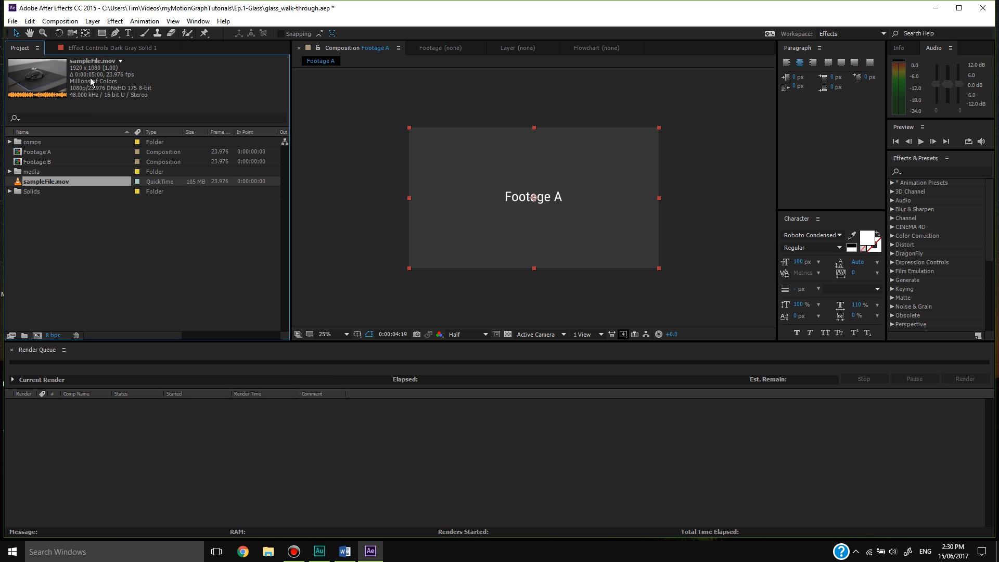
drag(42, 182, 37, 335)
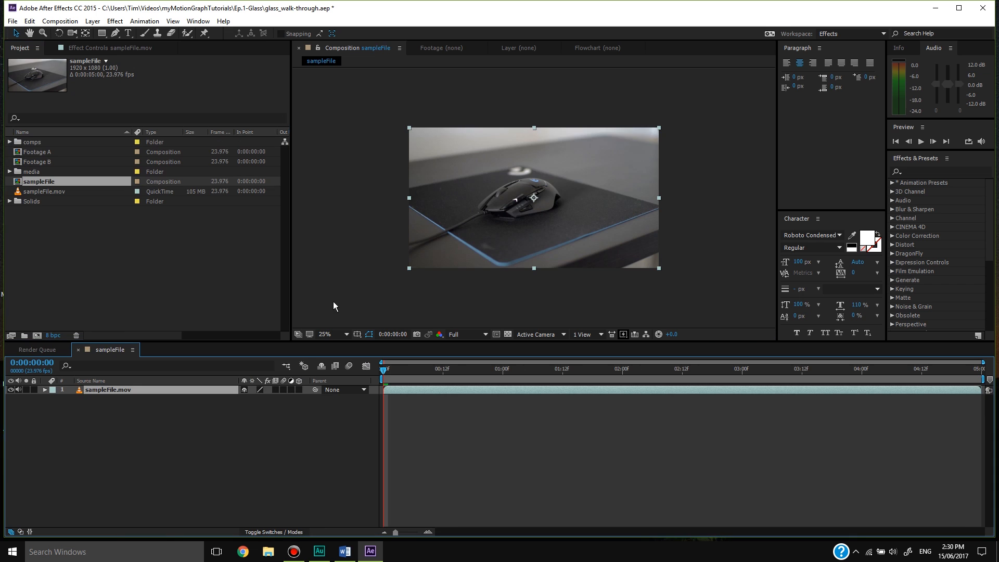
Preview the sampleFile composition and enlarge its view to fit the viewer
drag(387, 376, 956, 378)
key(space)
click(346, 334)
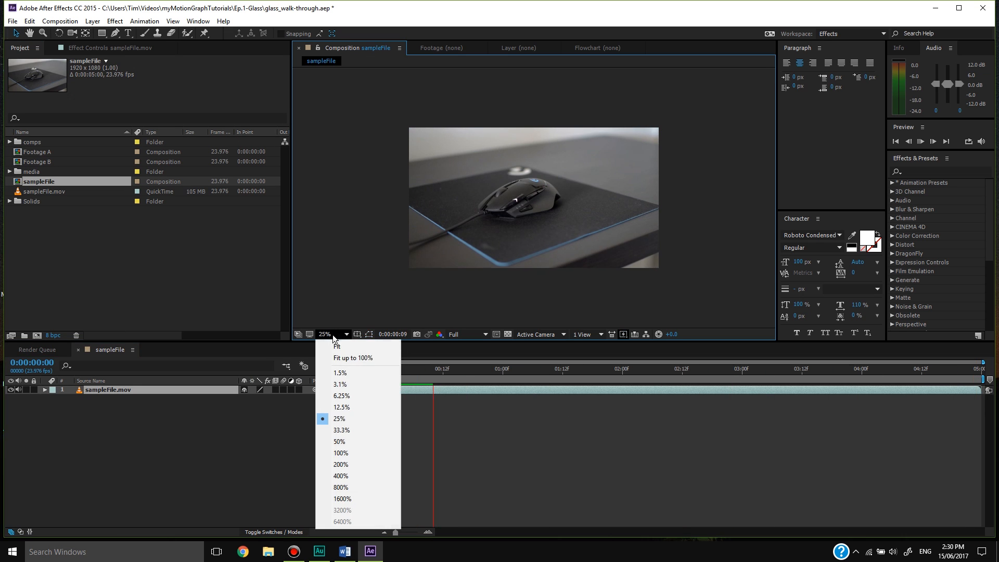
click(359, 352)
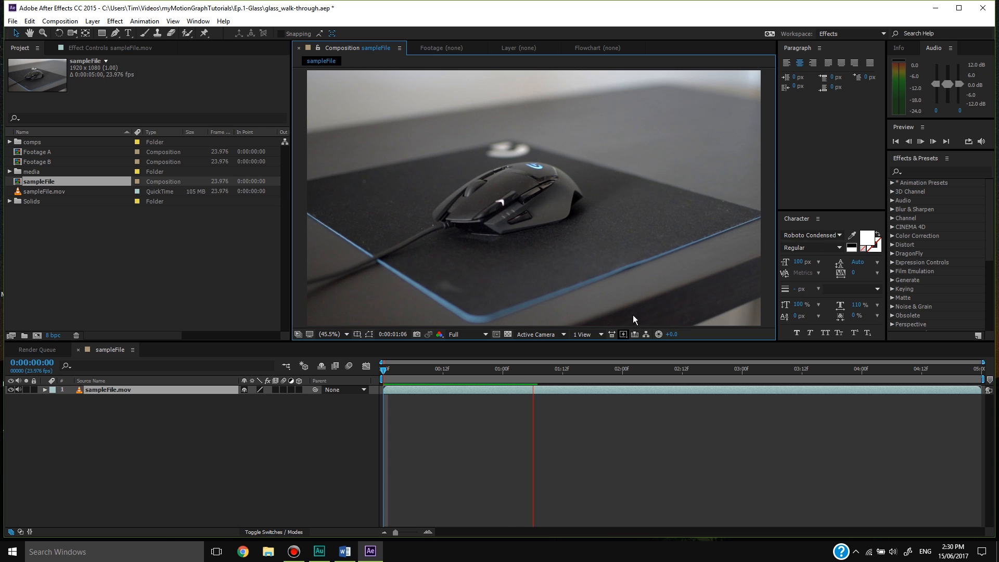
Rename the sampleFile composition as Glass Transition in its composition settings
click(132, 349)
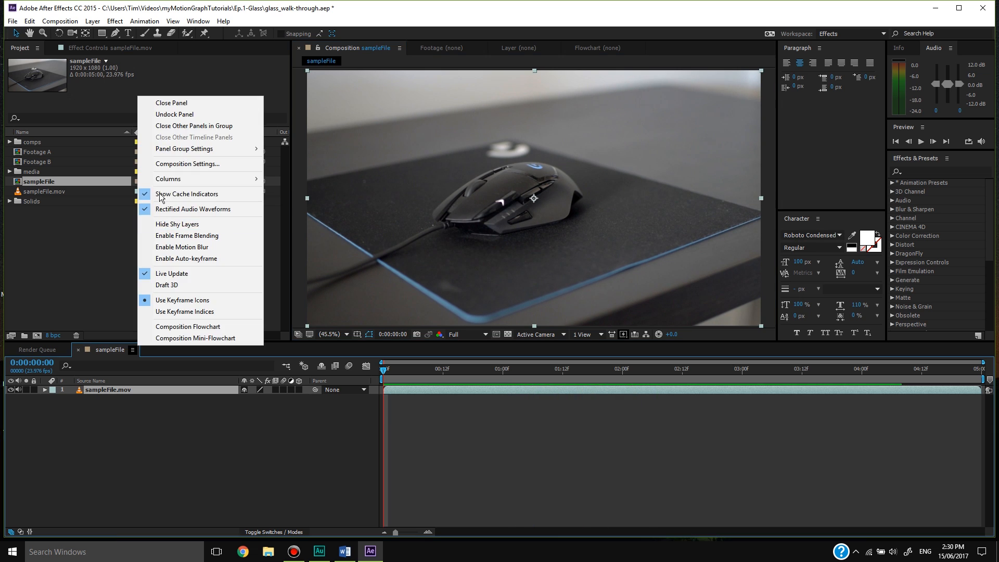
click(177, 167)
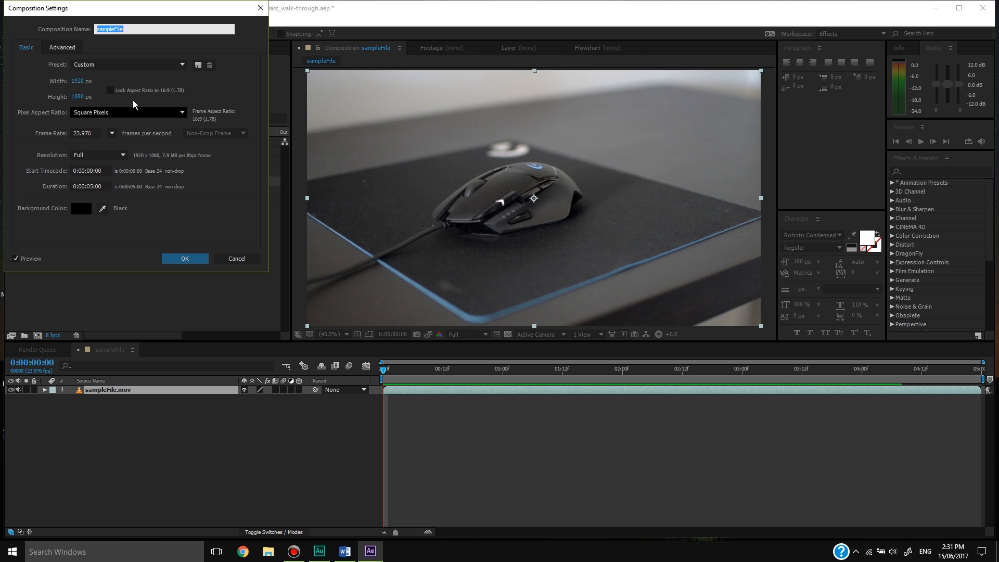
click(185, 259)
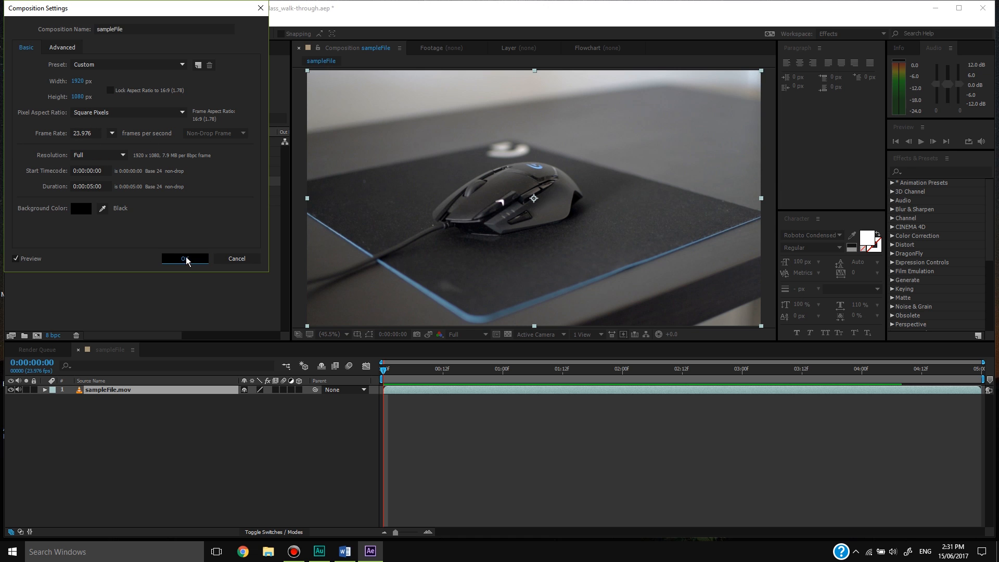
click(134, 352)
click(177, 166)
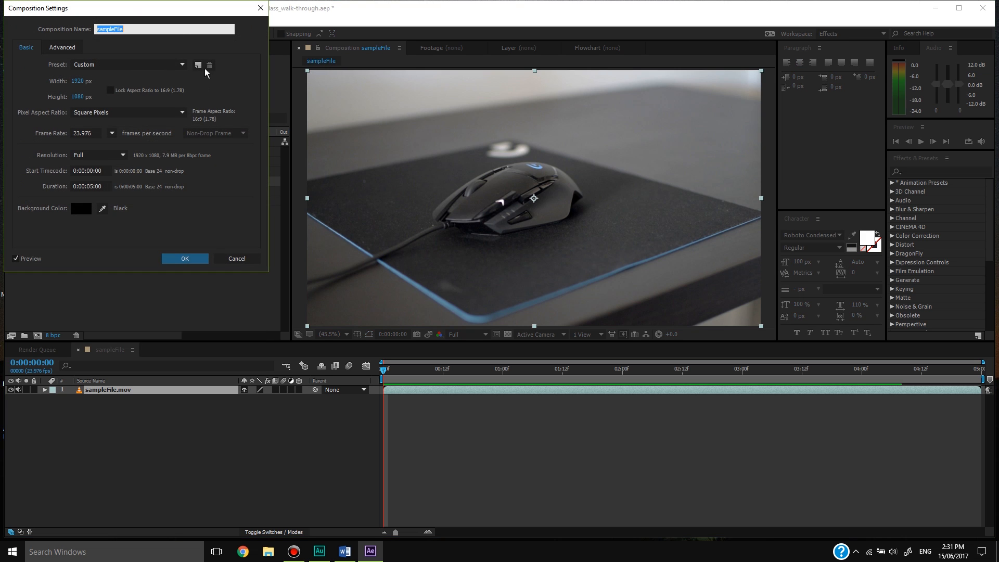
text(Glass Transition)
key(Return)
click(126, 426)
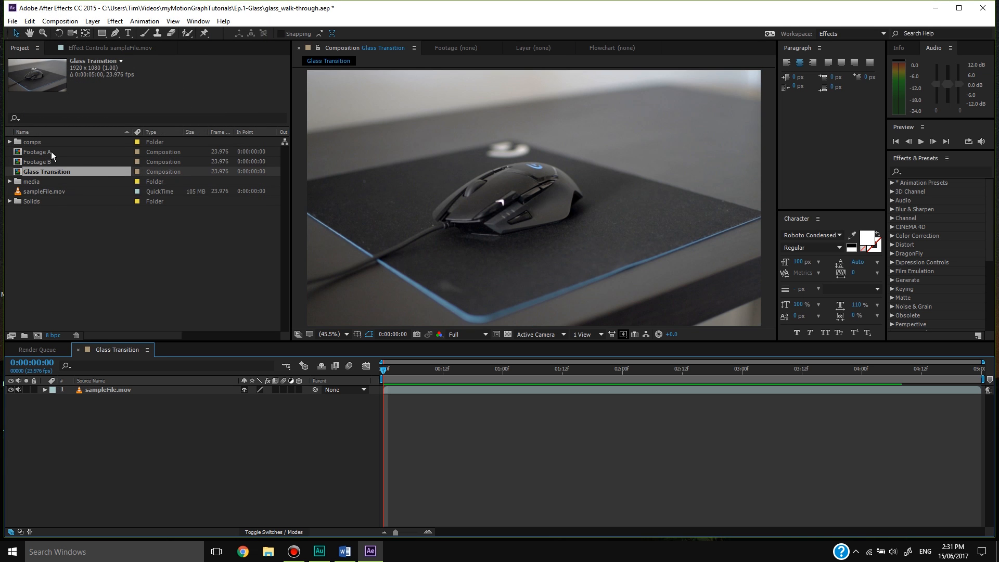
Add the Footage A and Footage B compositions as layers beneath sampleFile.mov in Glass Transition
drag(42, 153, 120, 403)
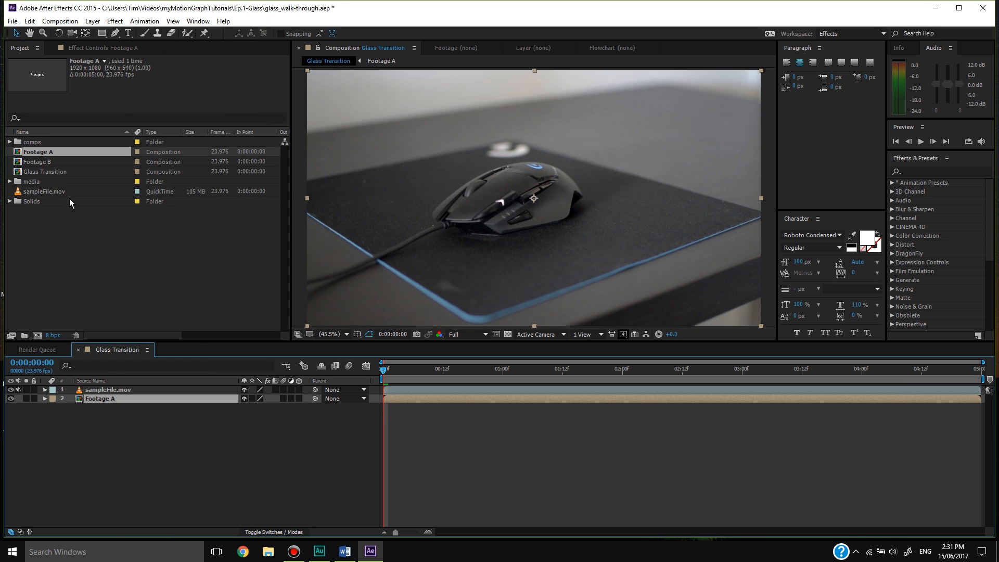
mouse_move(46, 160)
mouse_down()
mouse_move(146, 409)
mouse_move(102, 422)
mouse_up()
Shift the Footage A layer earlier so it ends at about 1:00, and shift Footage B so it starts at about 3:00
drag(645, 409, 386, 411)
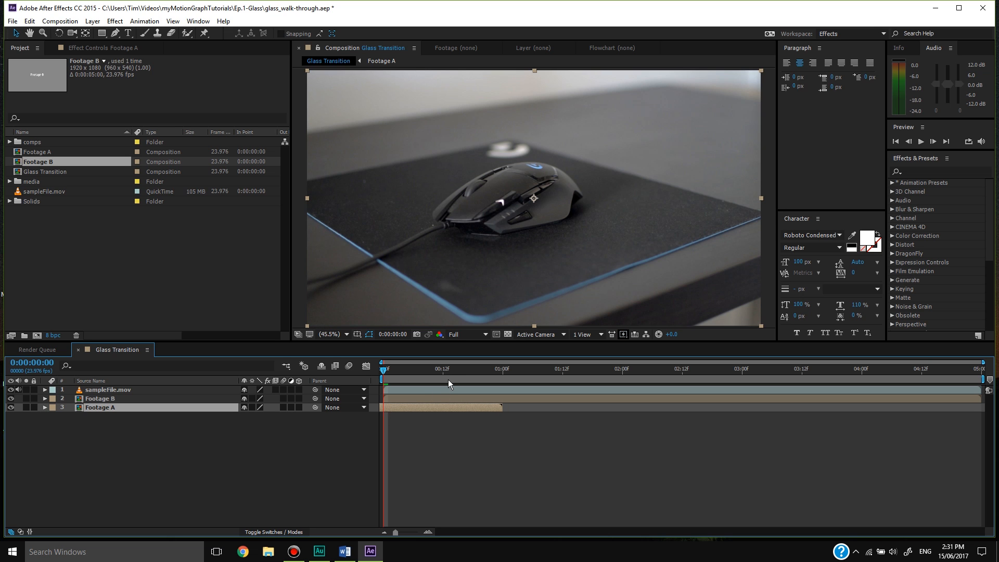
drag(449, 381, 418, 370)
click(478, 399)
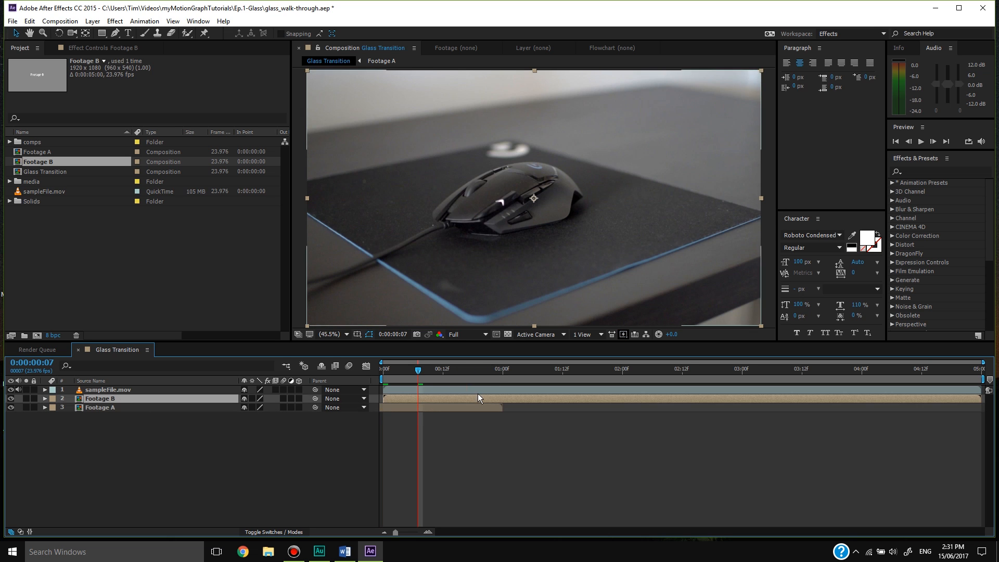
drag(477, 399, 821, 402)
Scrub the end of the timeline and play back the composition from about 3:00
drag(739, 369, 977, 369)
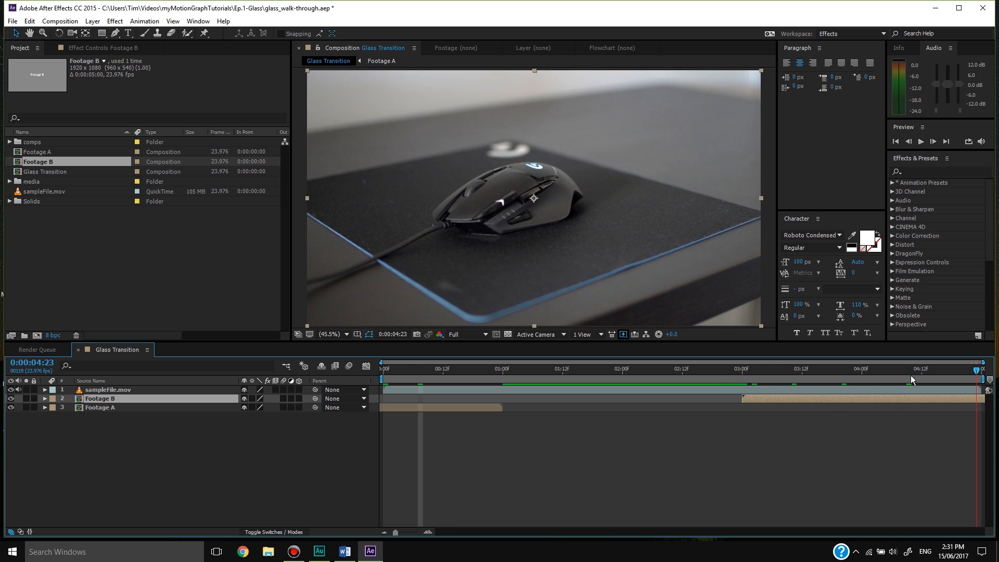
drag(911, 376, 740, 377)
key(space)
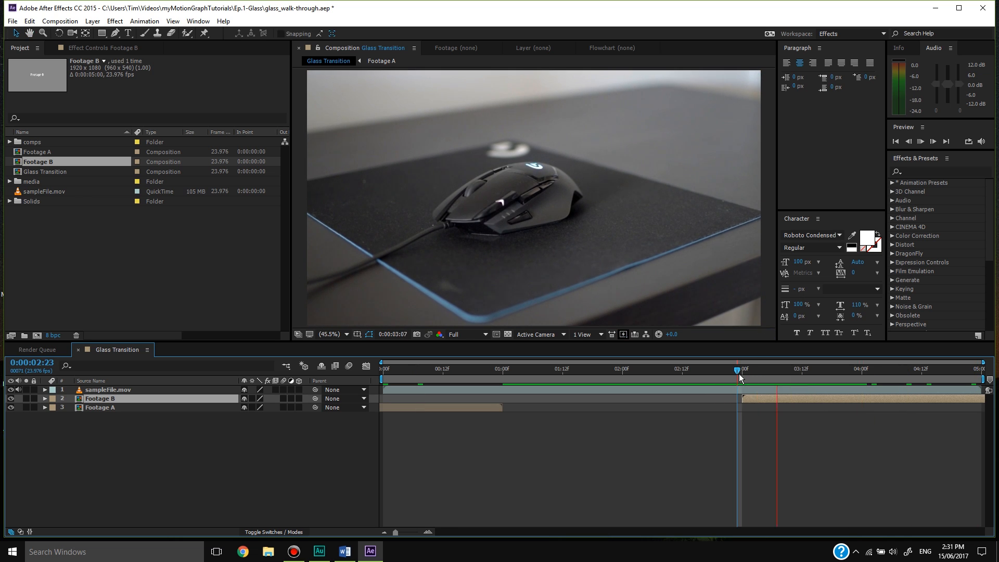
key(space)
Move the sampleFile.mov layer beneath Footage A and Footage B, and preview the composition from the beginning
drag(101, 390, 102, 410)
drag(490, 374, 333, 379)
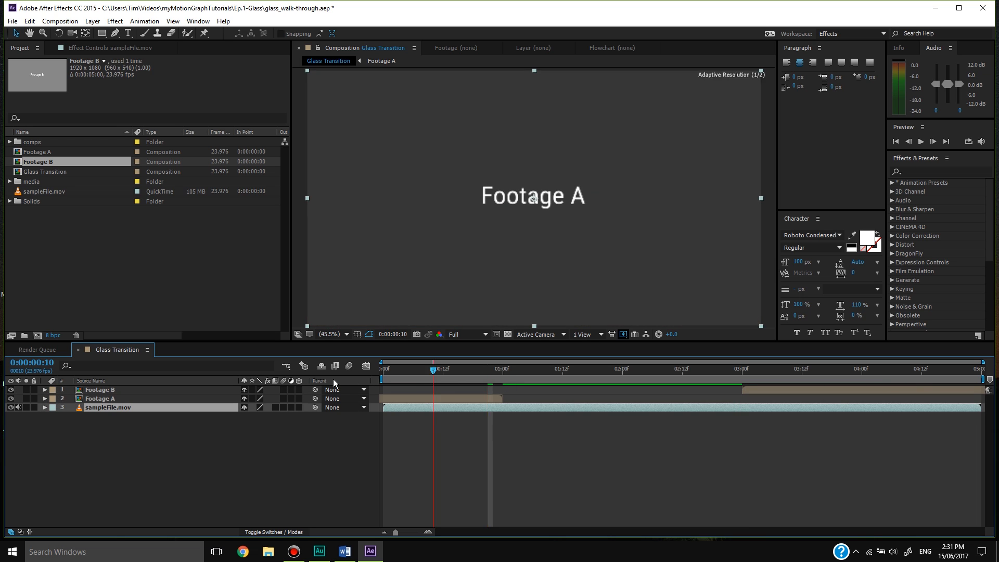
key(space)
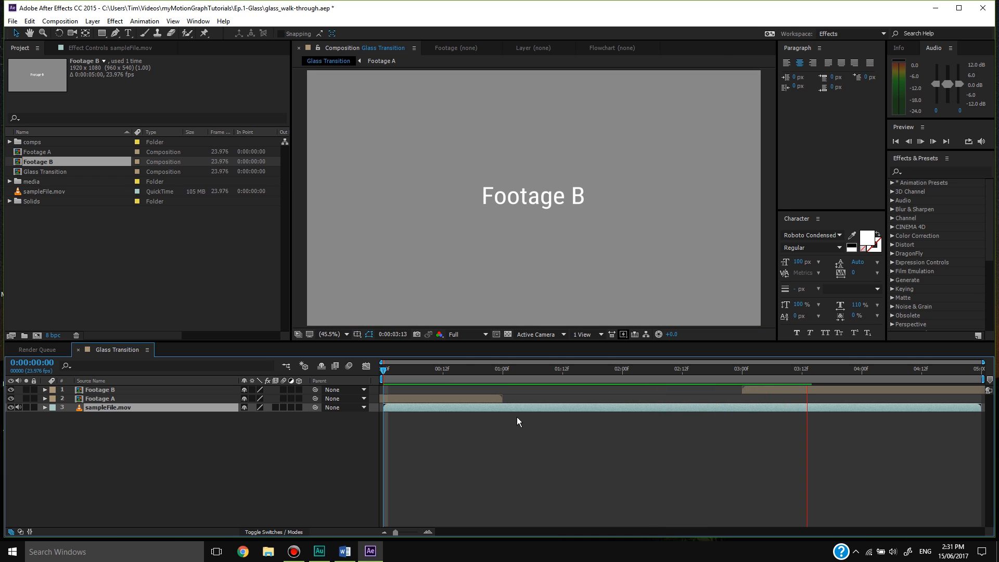
key(space)
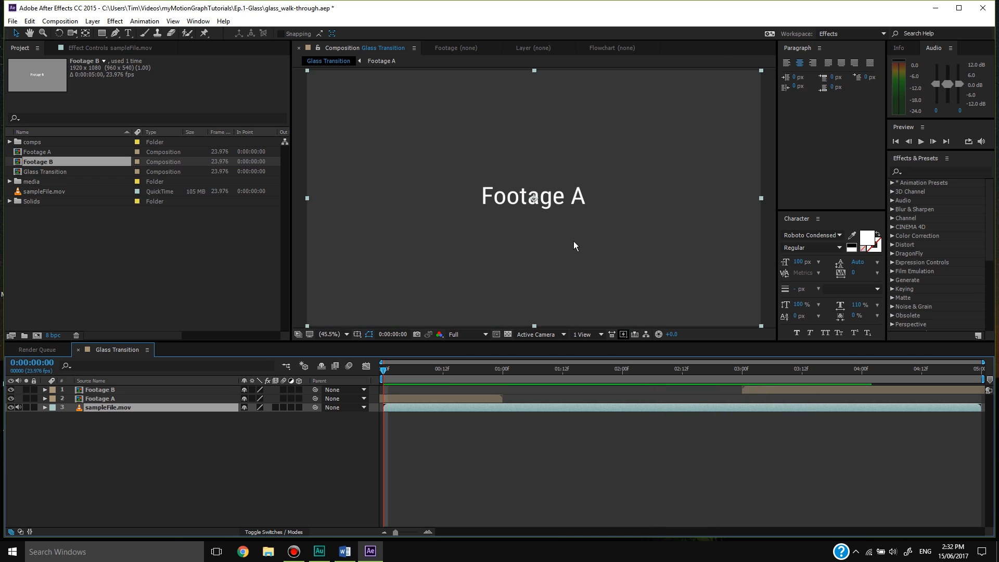
Move the sampleFile.mov layer back above both footage layers and rename it transition_footage
click(448, 372)
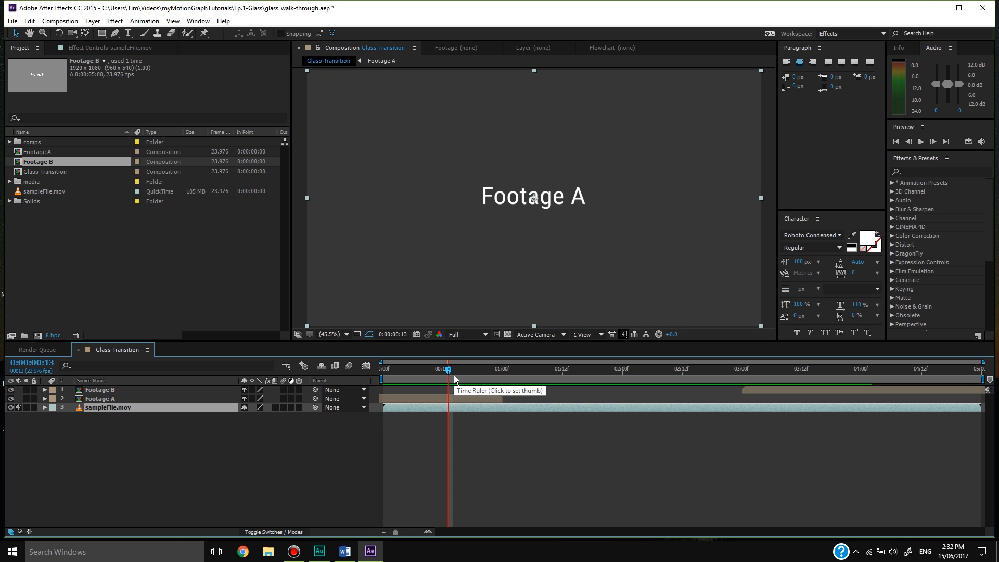
click(120, 414)
drag(121, 409, 124, 386)
right_click(124, 387)
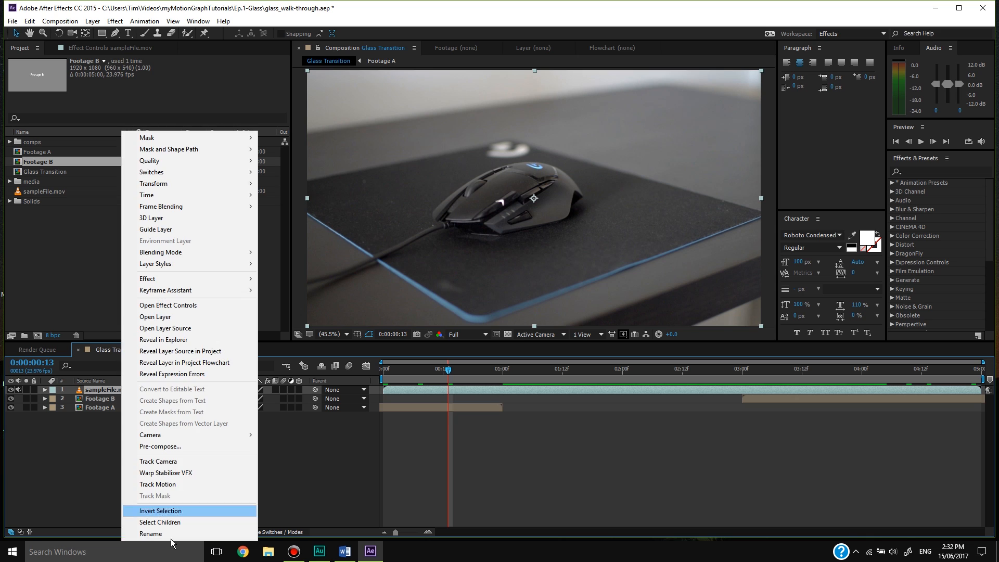
click(165, 534)
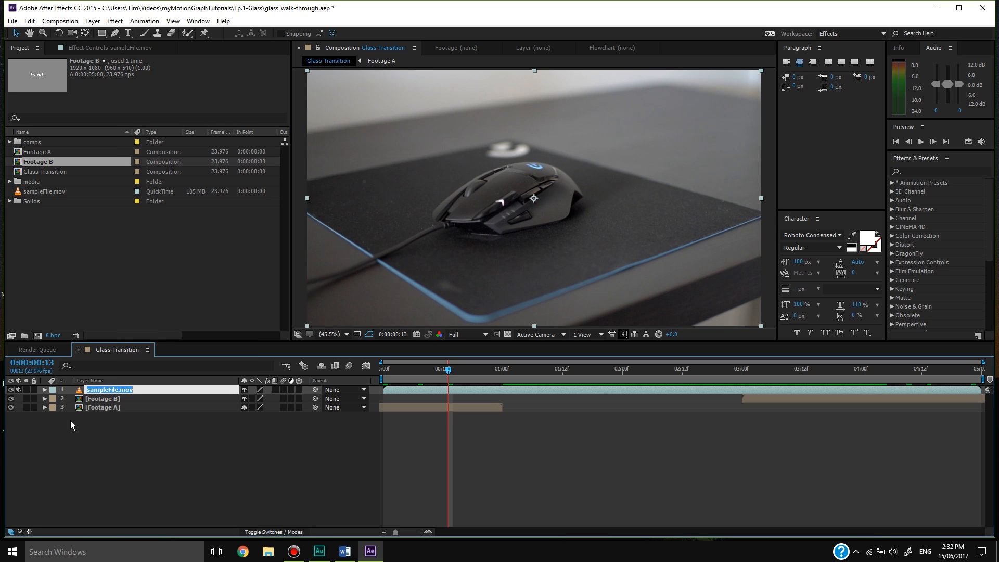
text(transition_footage)
key(Return)
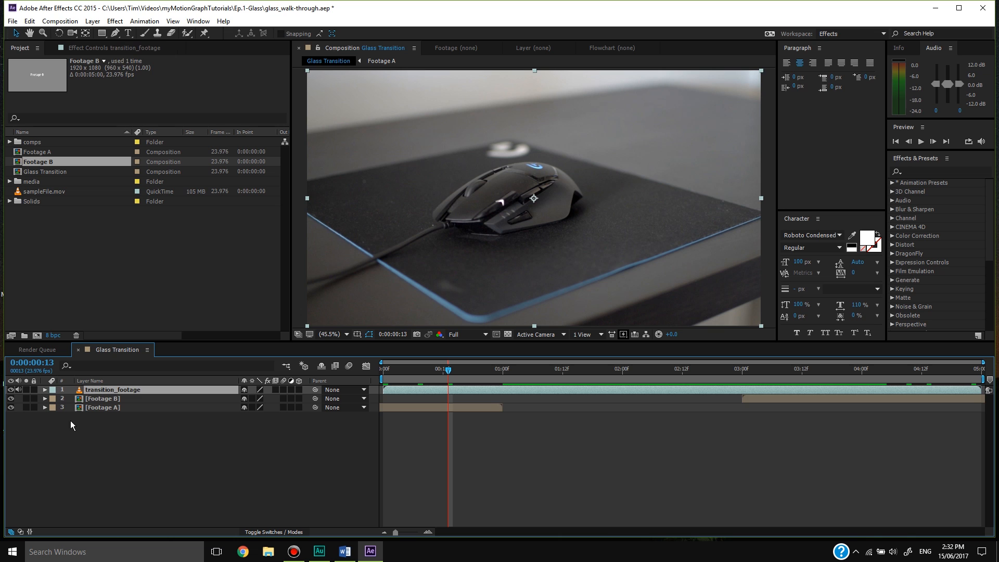
At 0:00:00:22, draw a rectangular mask on transition_footage that extends beyond all four edges of the frame
click(492, 375)
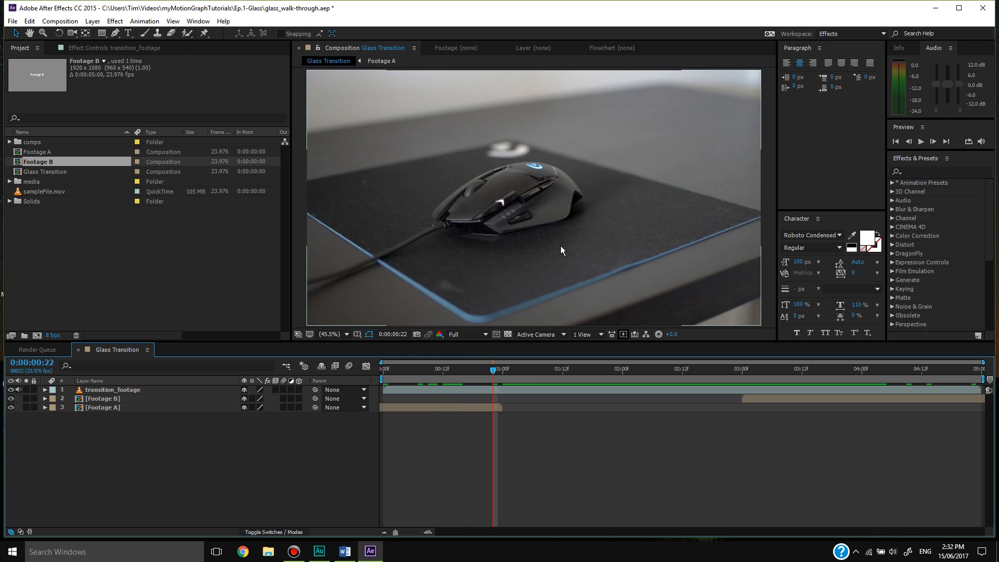
scroll(561, 245, up, 1)
scroll(559, 247, down, 2)
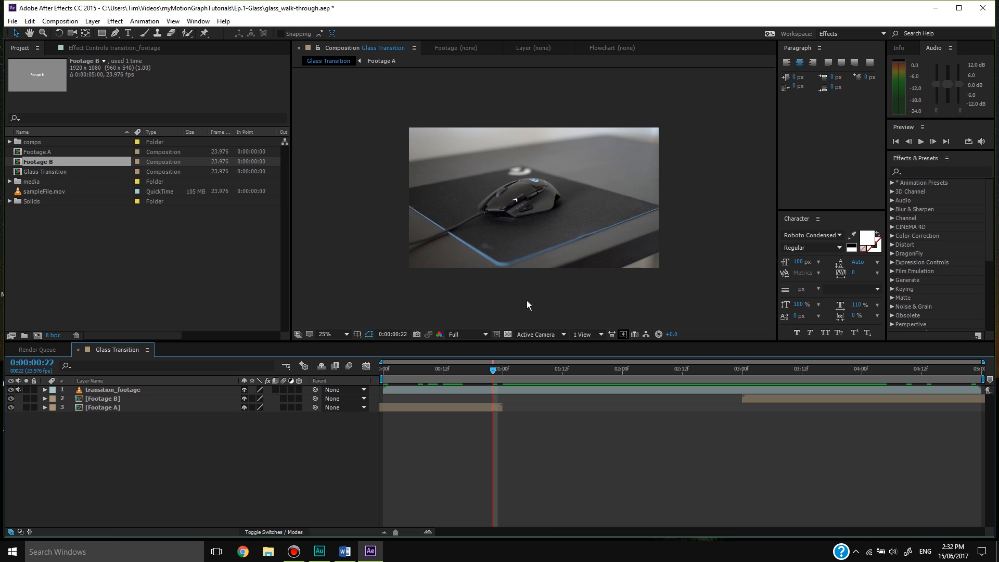
click(515, 393)
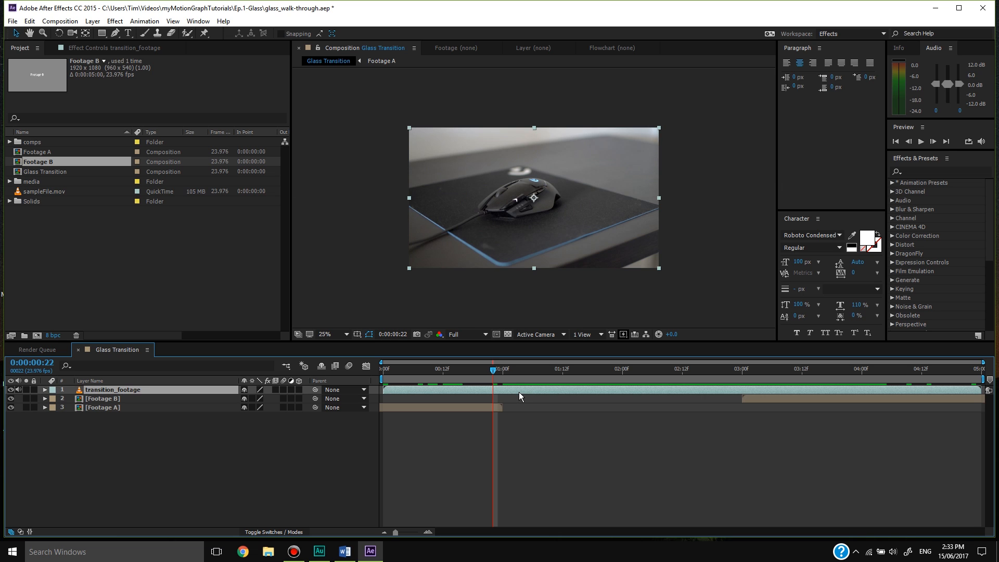
click(104, 35)
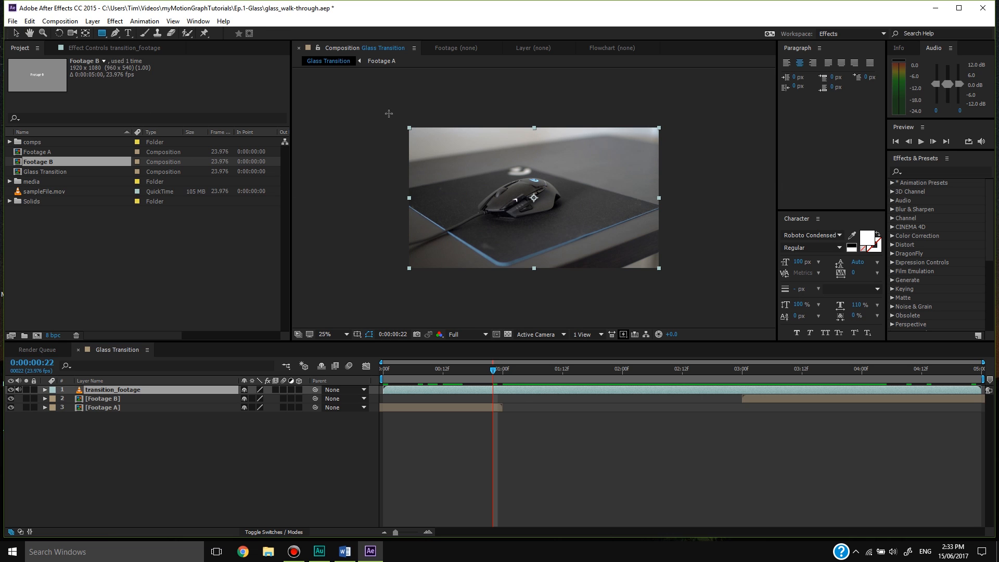
drag(368, 112, 699, 287)
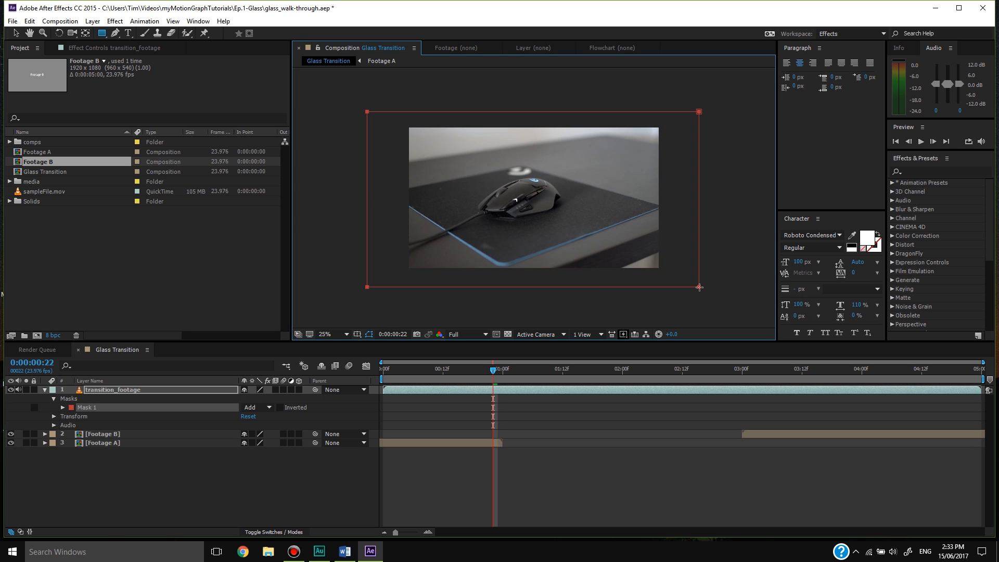
Slant Mask 1 into a parallelogram by moving its two upper corner points horizontally to the right
click(518, 391)
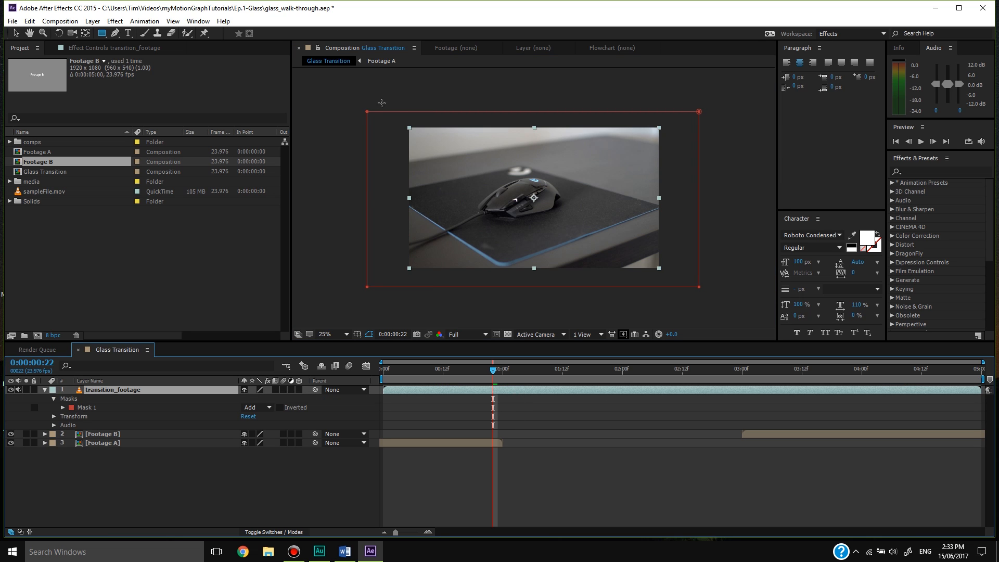
key(v)
drag(336, 87, 582, 134)
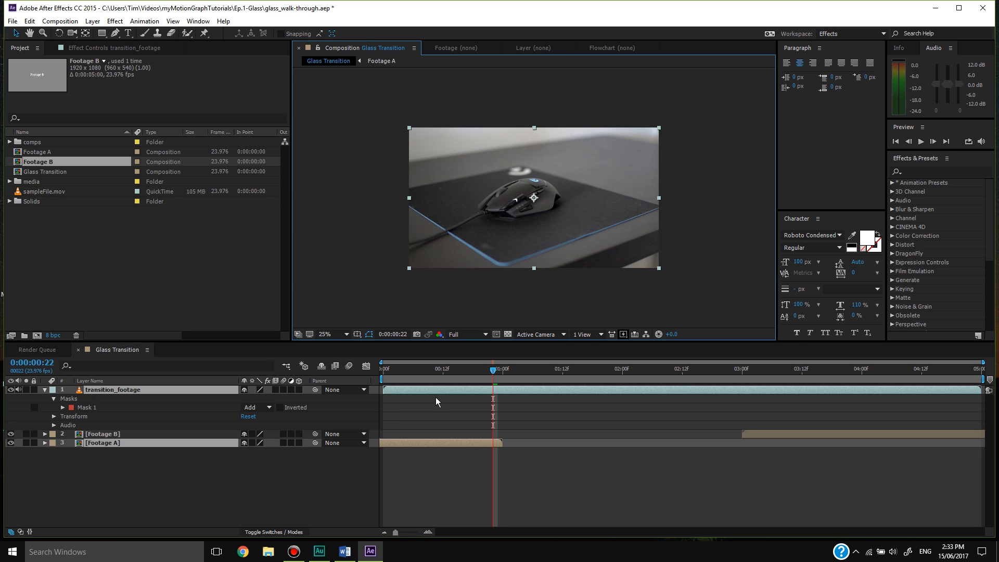
click(423, 405)
click(93, 409)
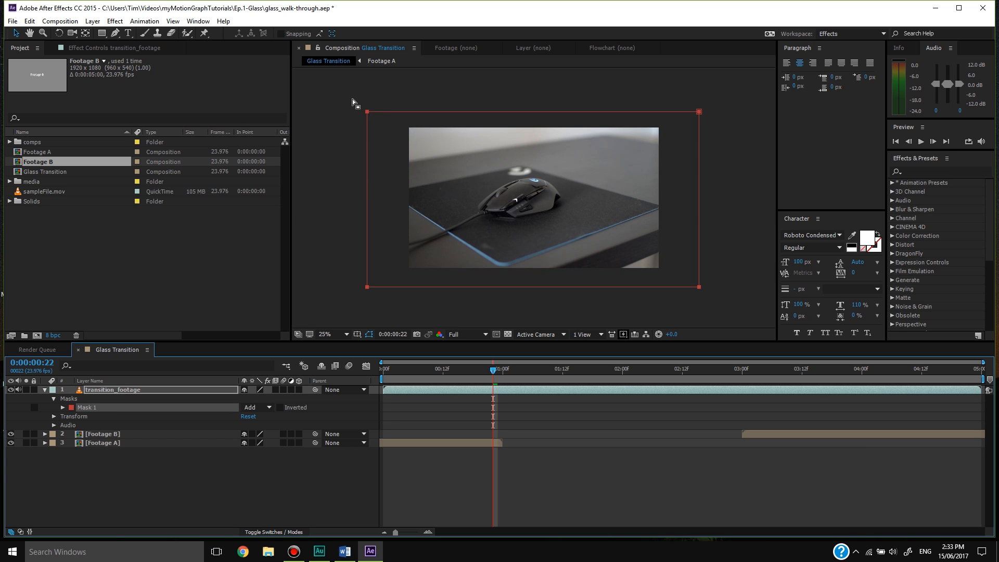
drag(348, 93, 748, 142)
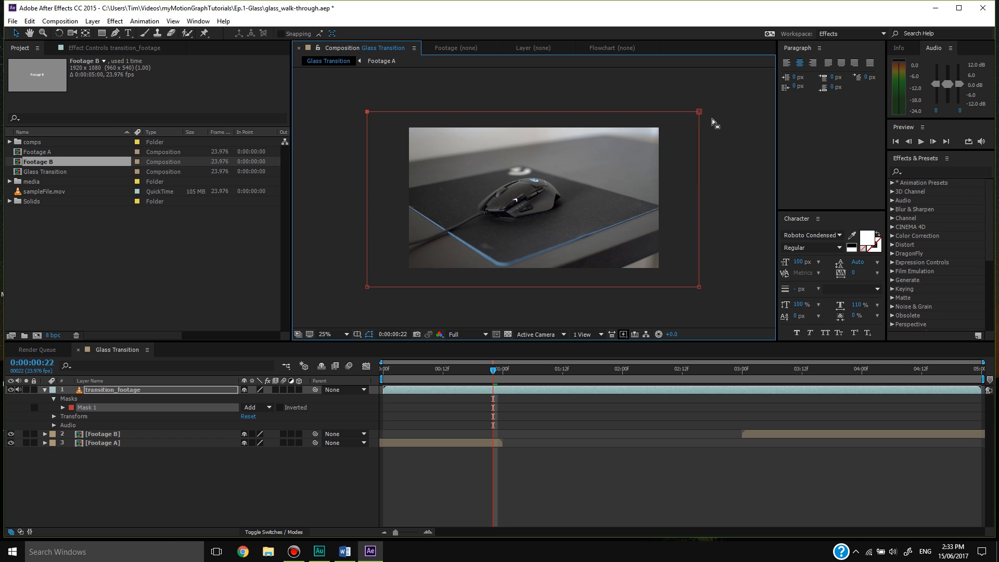
drag(734, 127, 287, 76)
drag(699, 111, 770, 112)
Shift the whole slanted Mask 1 left so its slanted left edge lies closer to the frame's upper-left corner
click(93, 402)
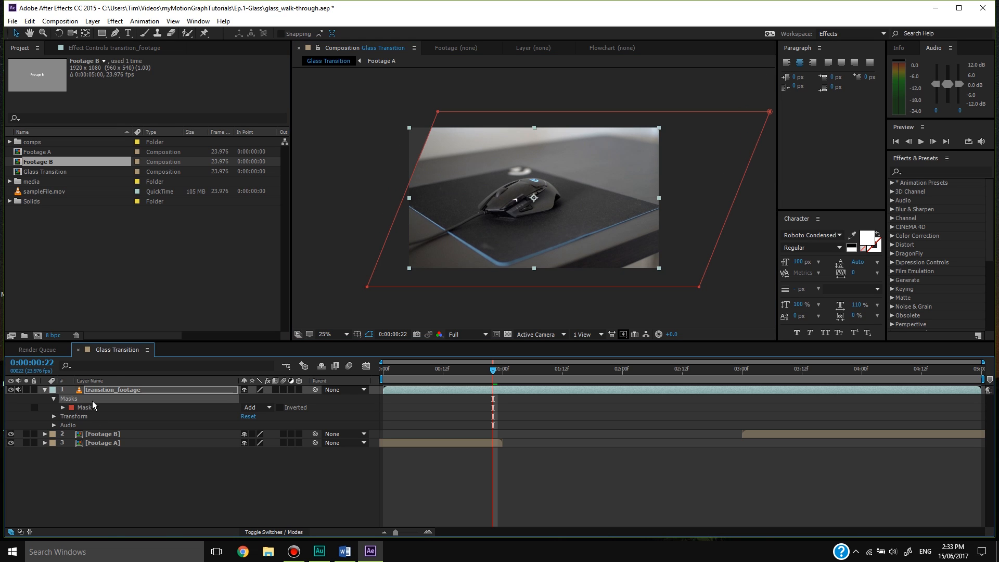
click(93, 409)
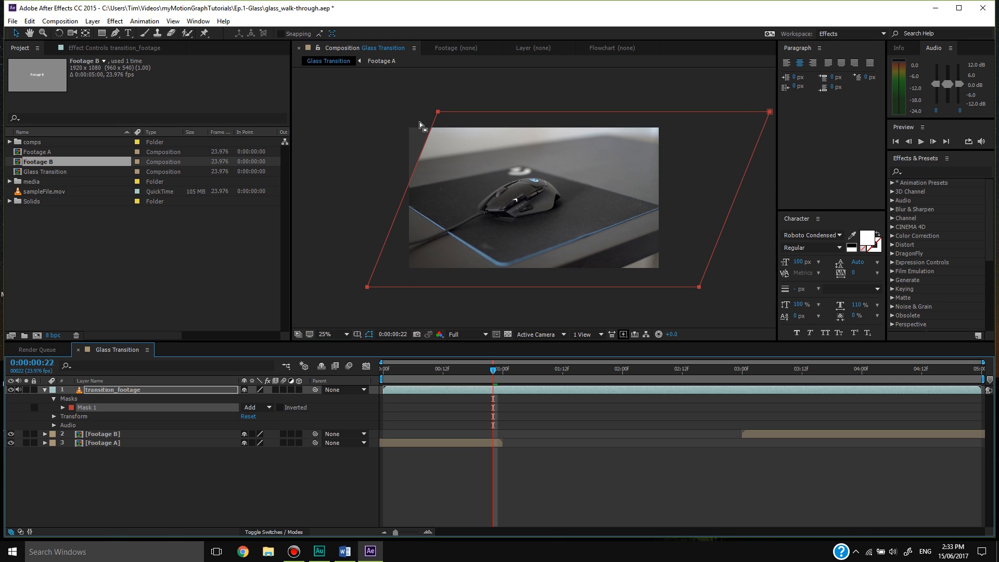
drag(437, 113, 404, 112)
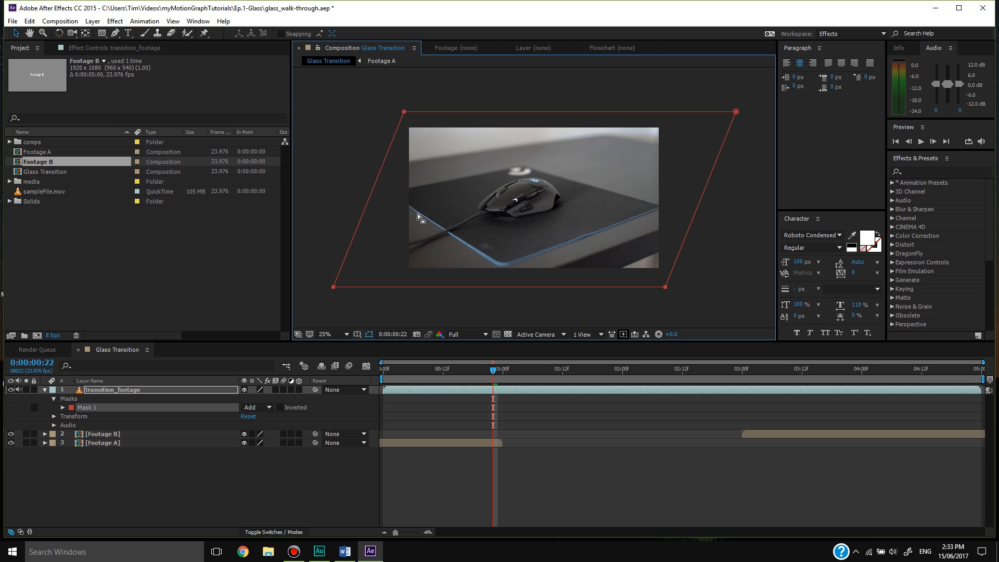
Move to 0:00:01:00 and enable Mask Path keyframing for Mask 1 on transition_footage
click(508, 372)
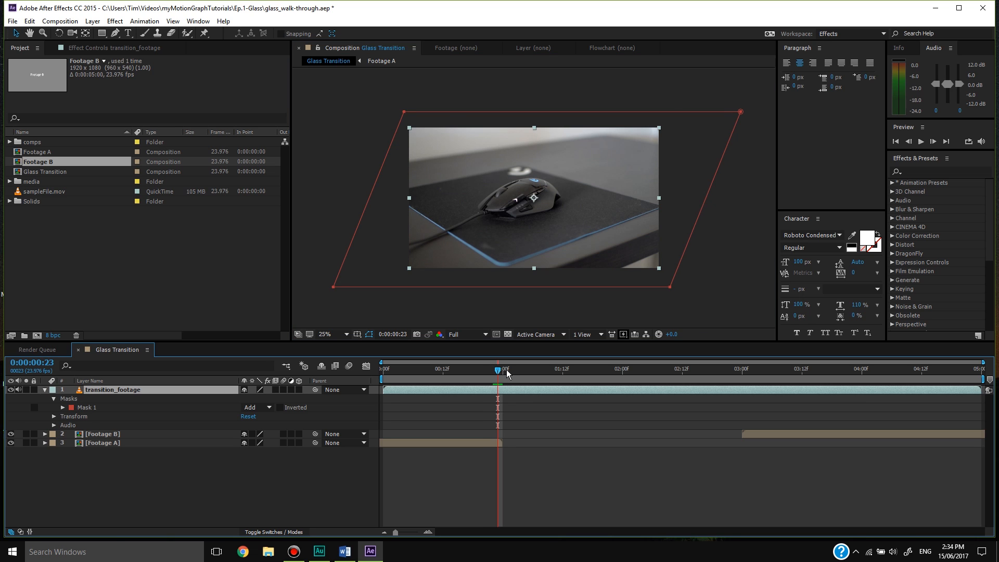
key(Page_Down)
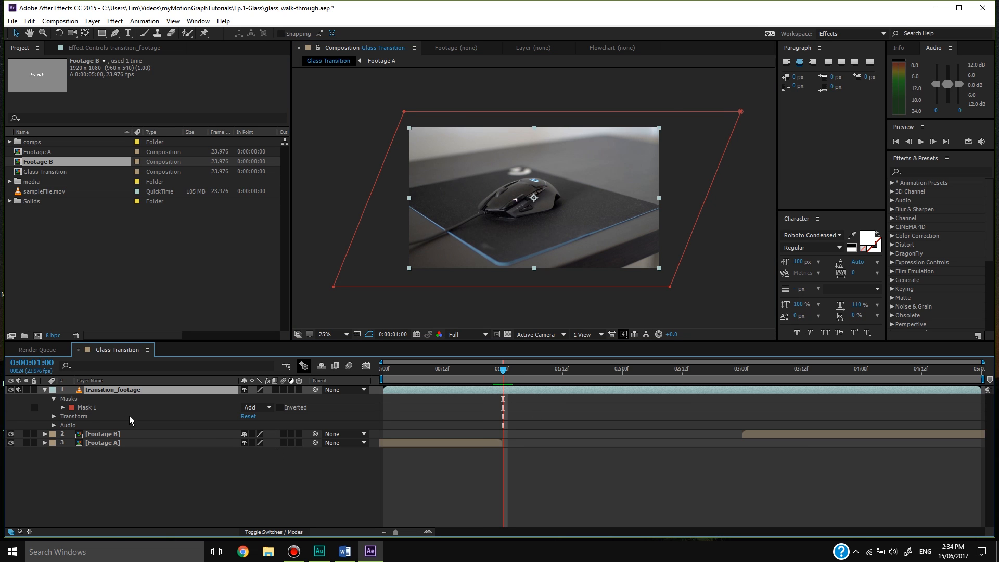
click(103, 408)
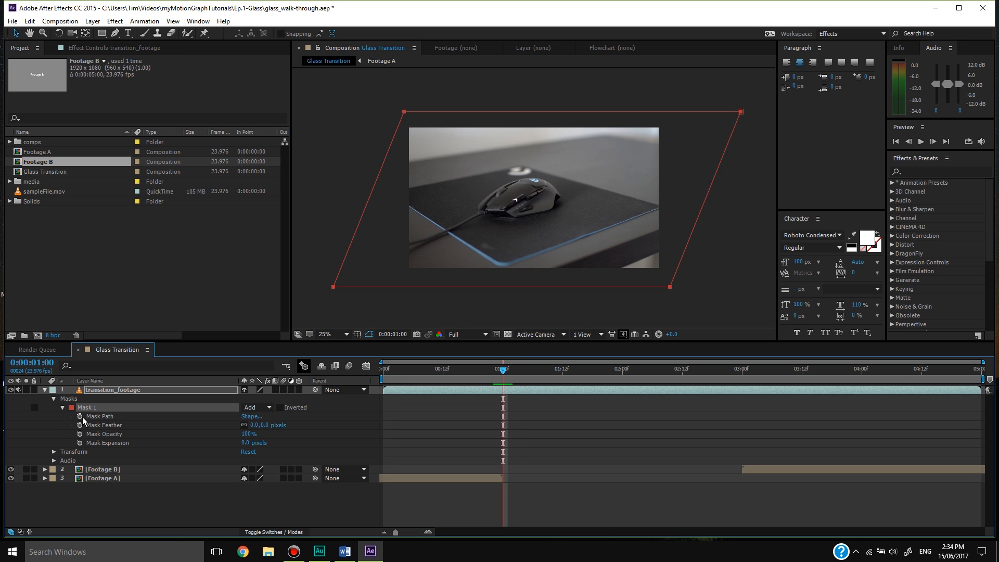
click(80, 416)
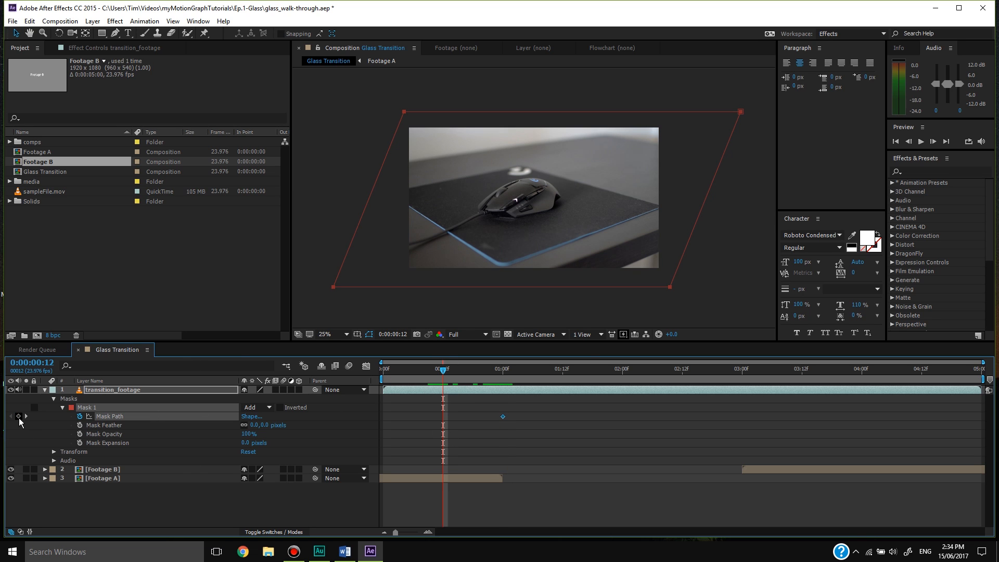
At 0:00:00:12, add a Mask Path keyframe, shift the mask left completely outside the frame, and preview the slide-in
click(18, 416)
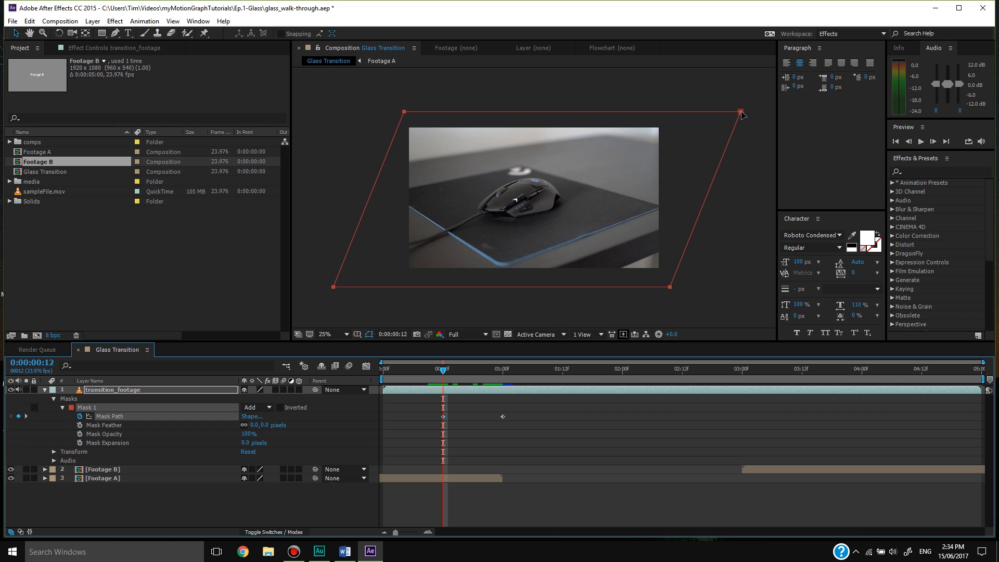
drag(741, 111, 413, 116)
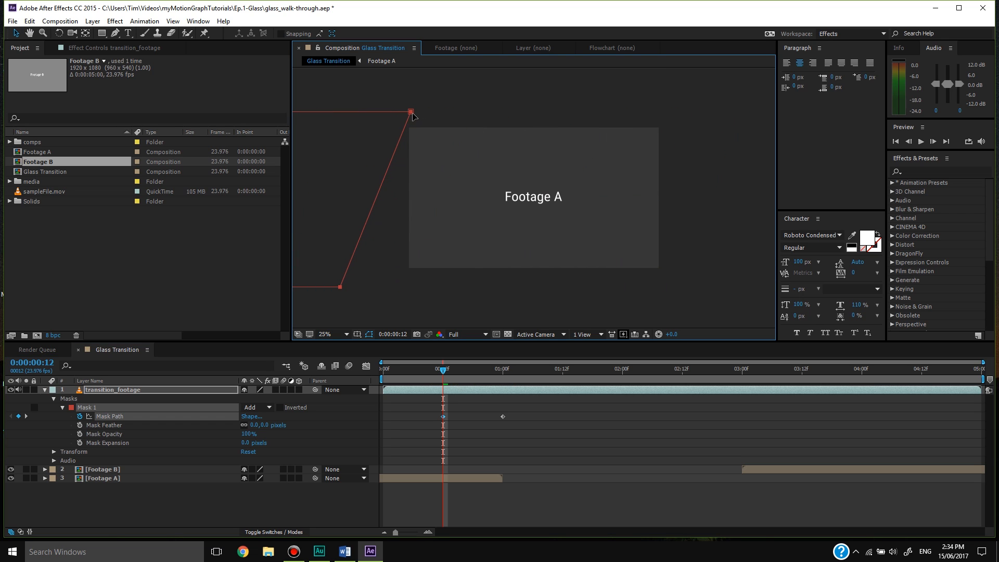
key(space)
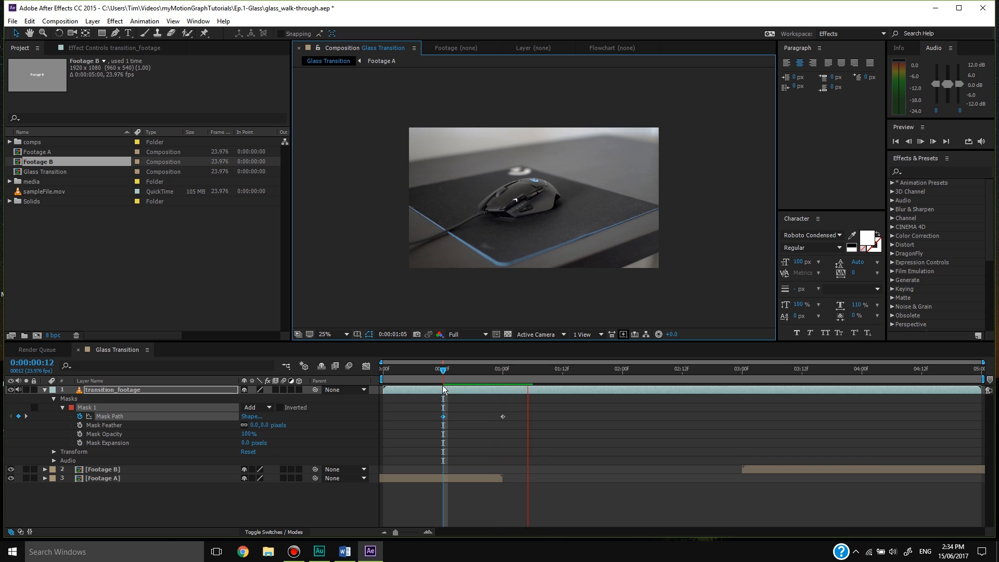
click(443, 375)
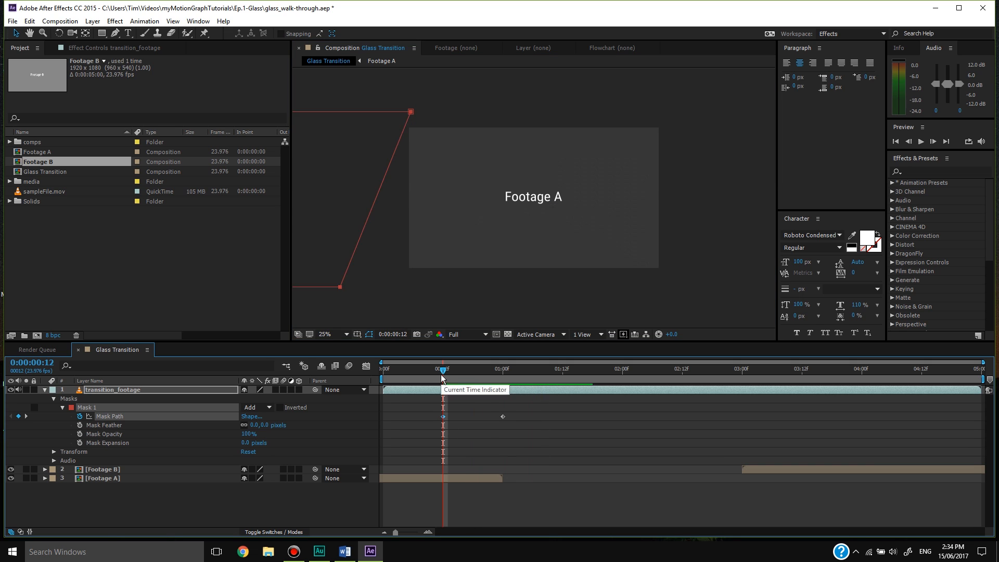
Add a Mask Path keyframe at 0:00:02:18, then shift the mask right completely outside the frame at 0:00:03:12
click(667, 371)
drag(666, 370, 713, 370)
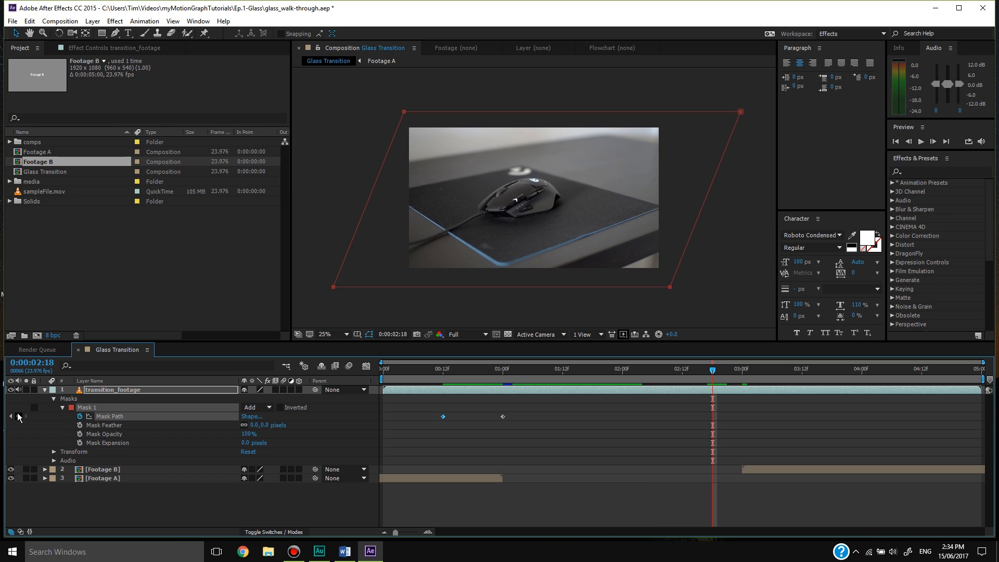
click(18, 415)
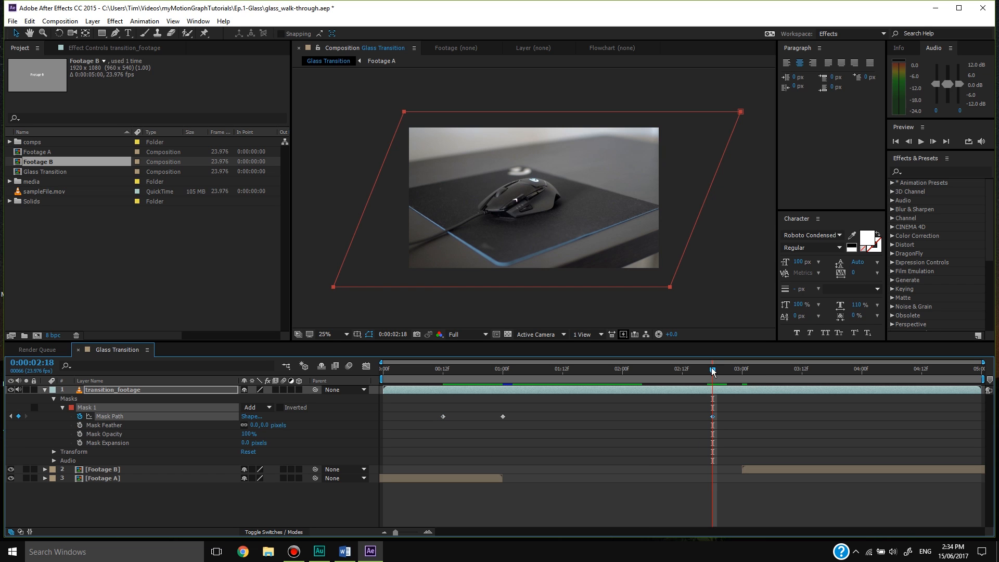
drag(713, 370, 802, 371)
drag(406, 114, 730, 127)
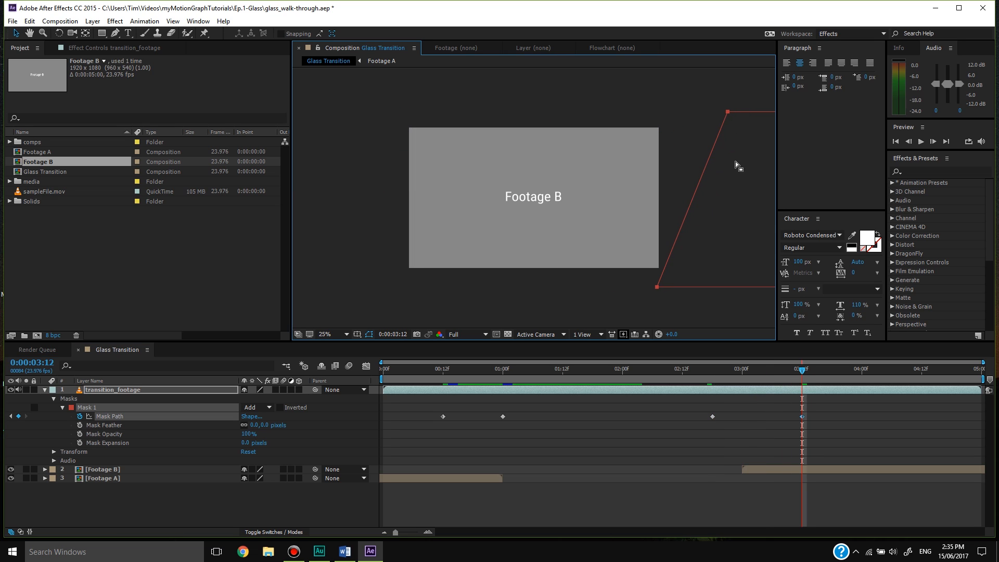
Play back the composition to review the mask sliding in over Footage A and out to Footage B
key(space)
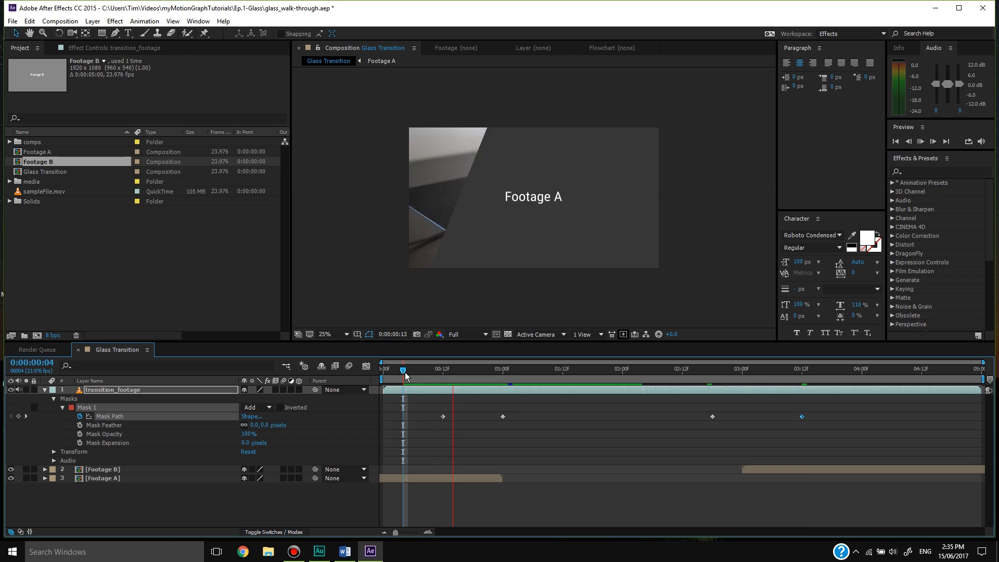
key(space)
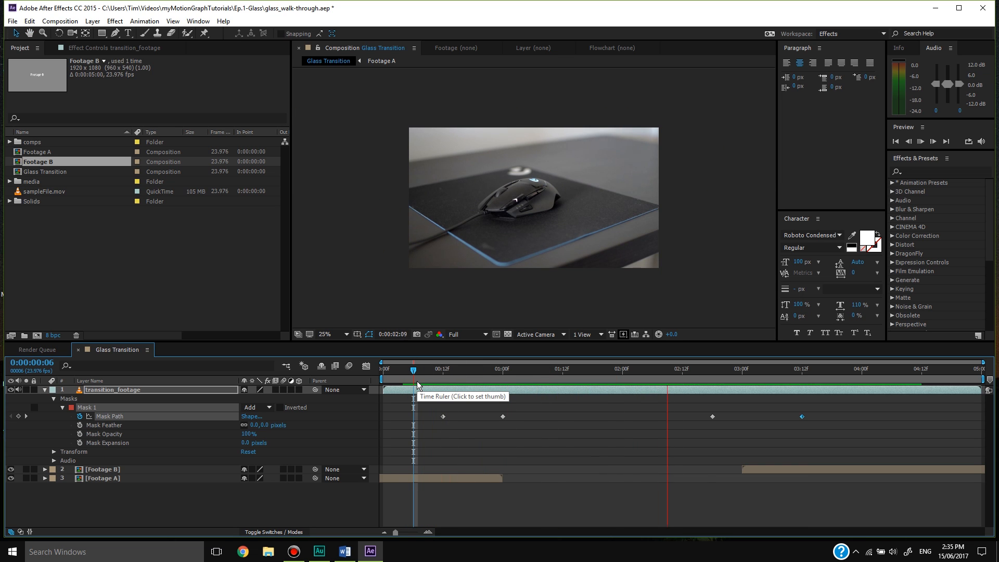
key(space)
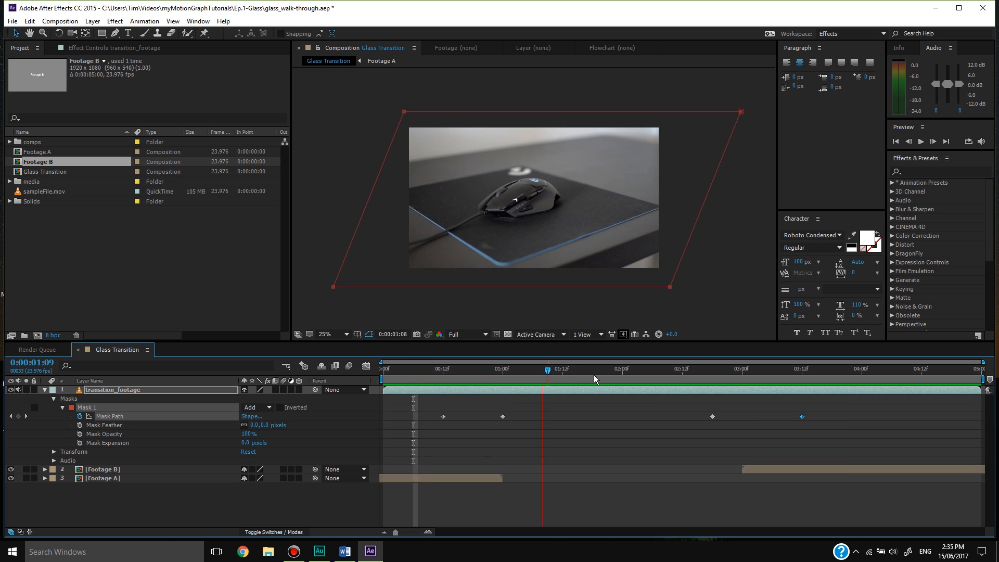
drag(708, 370, 446, 393)
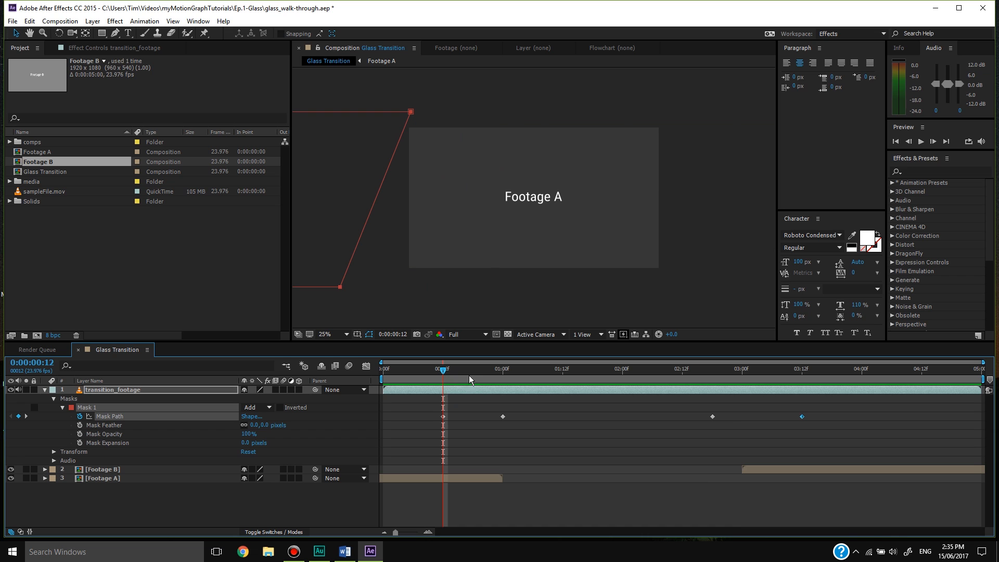
mouse_move(448, 375)
mouse_down()
mouse_move(514, 370)
mouse_move(442, 377)
mouse_up()
key(space)
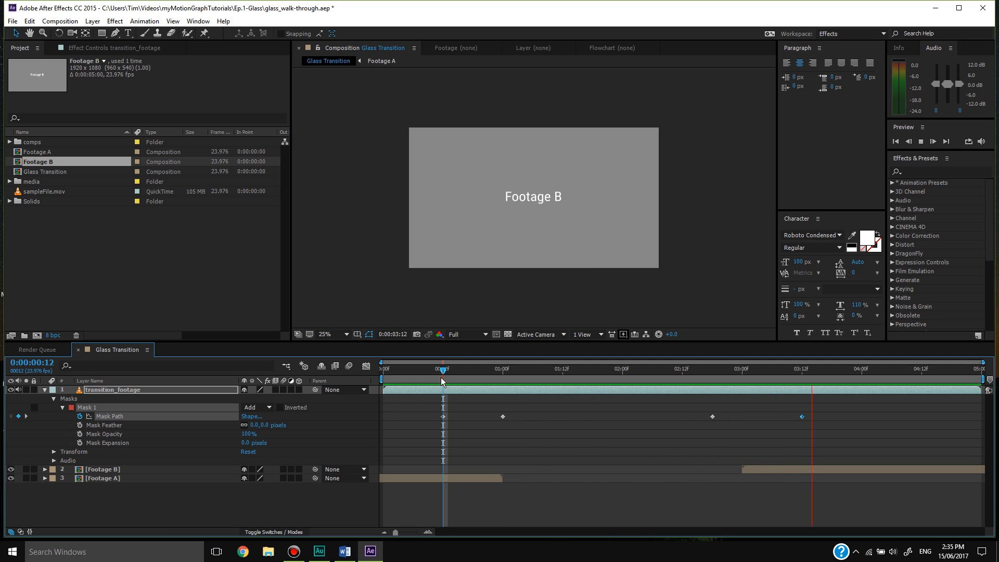
key(space)
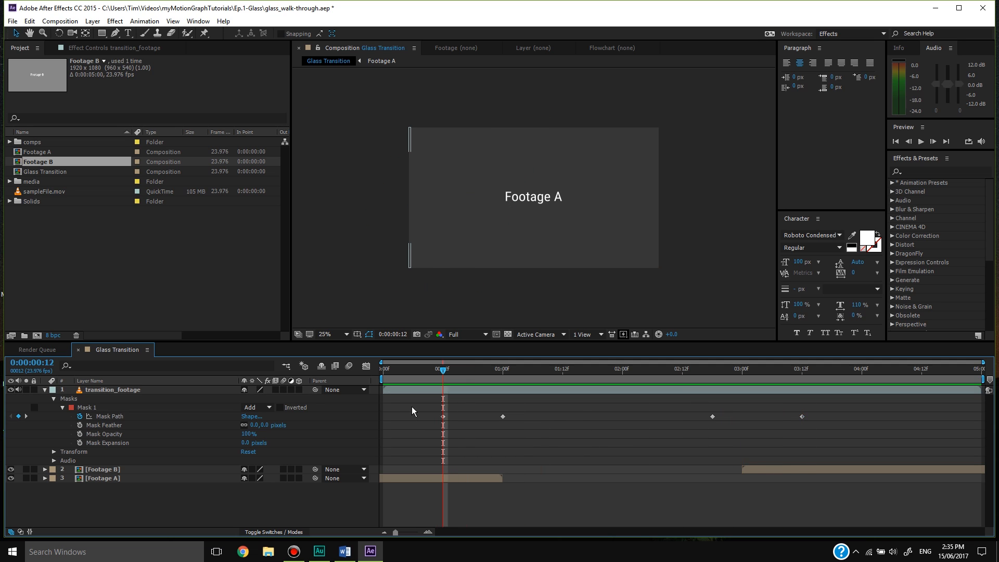
Apply Easy Ease to all four Mask Path keyframes
drag(412, 407, 908, 441)
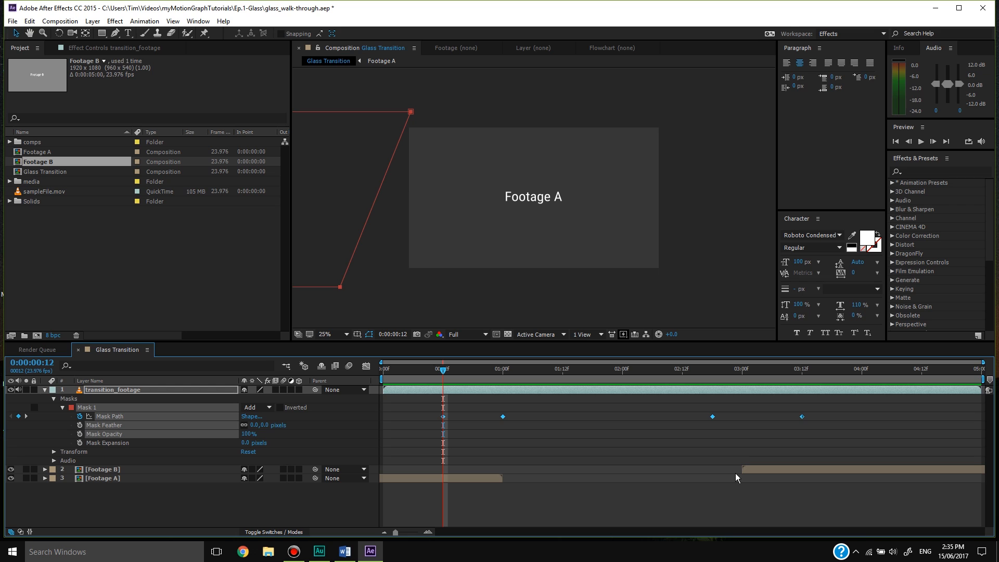
key(F9)
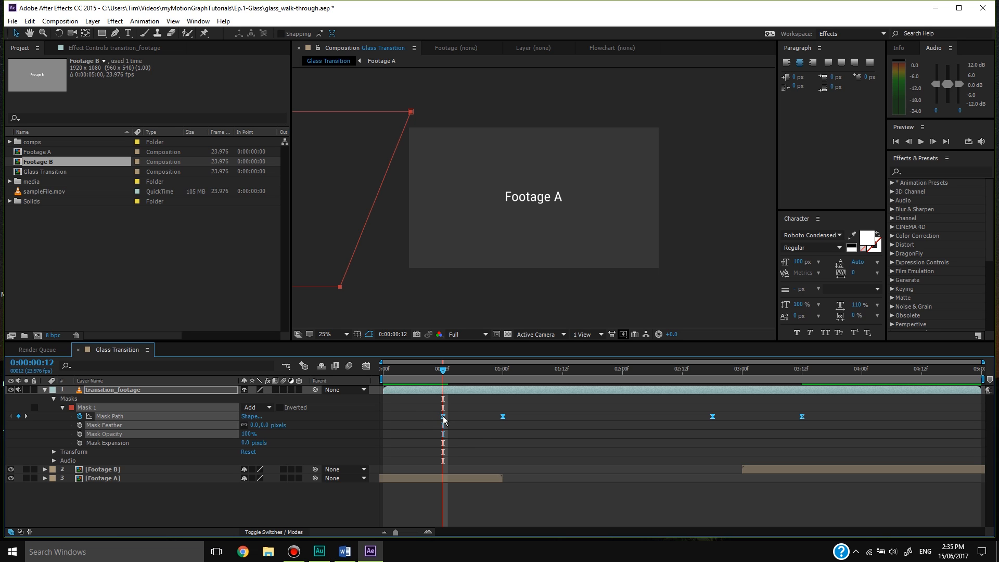
click(600, 447)
Show the speed graph of the Mask Path animation in the Graph Editor
drag(552, 451, 413, 410)
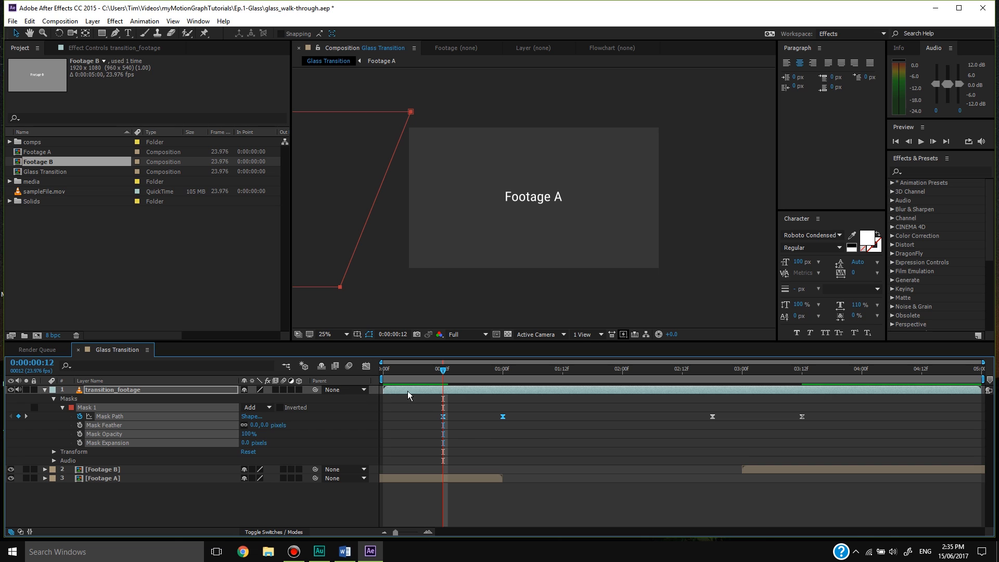
click(366, 366)
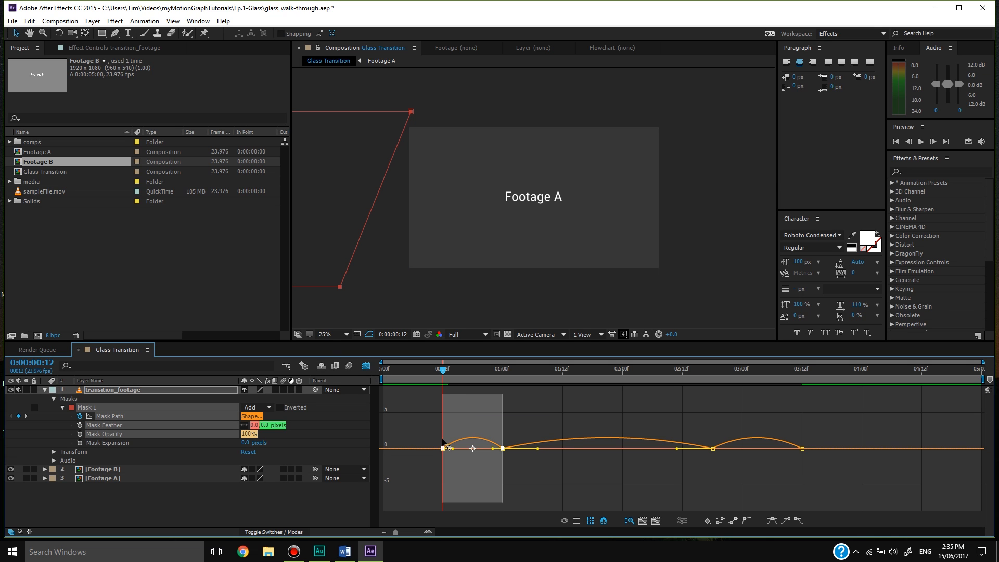
right_click(487, 431)
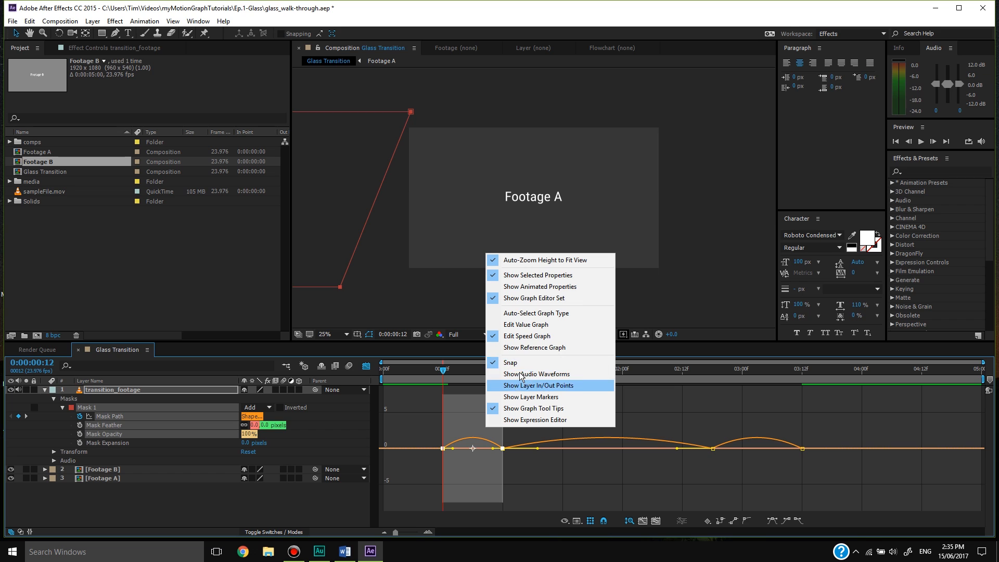
click(549, 338)
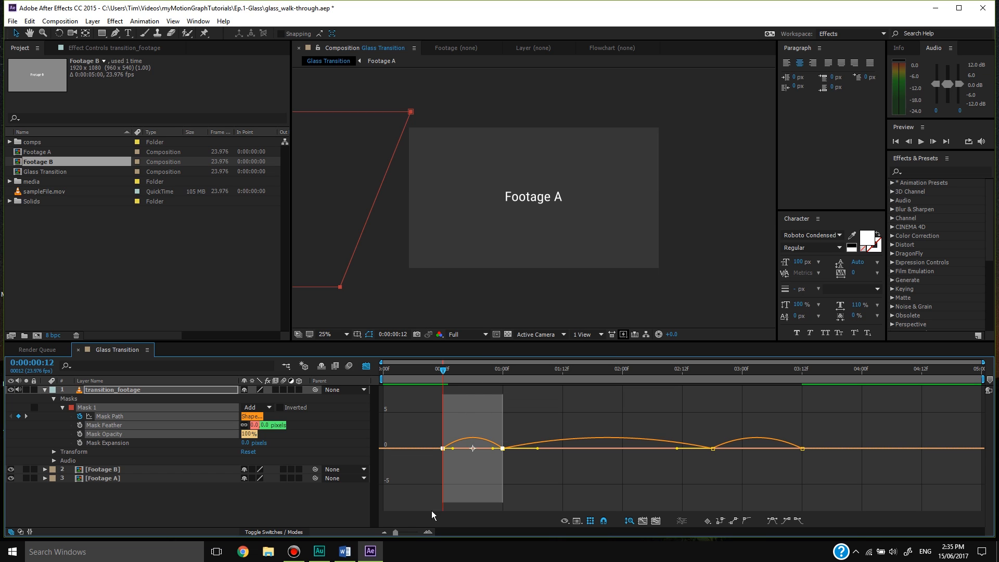
click(549, 494)
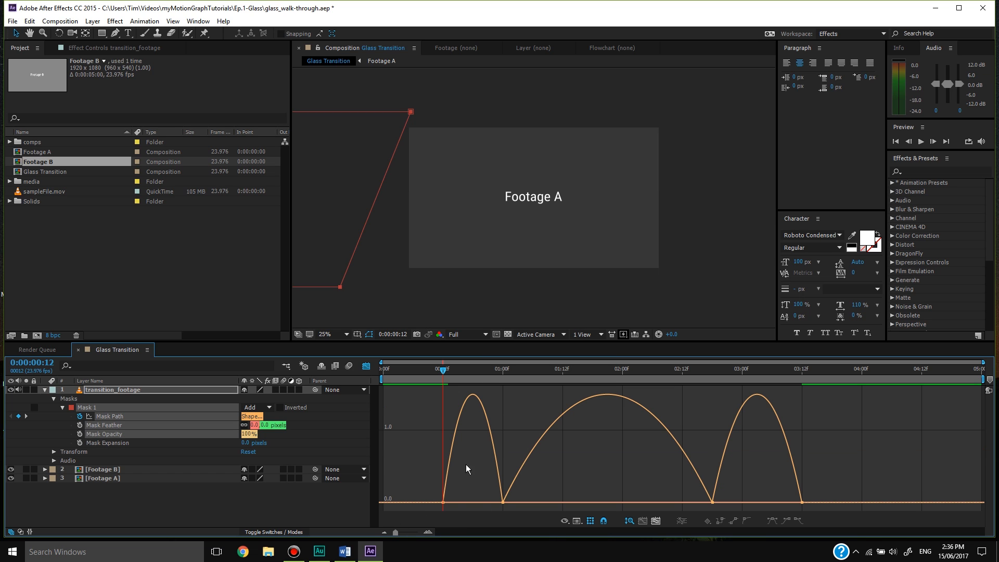
Extend the incoming speed handle of the 0:00:01:00 keyframe about halfway to the previous keyframe and preview the slide-in
click(502, 502)
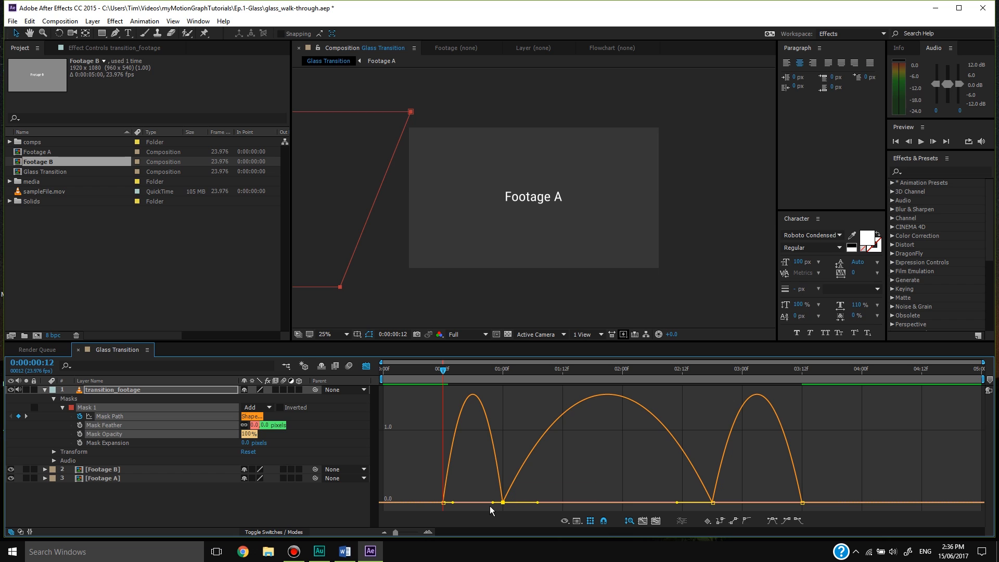
drag(493, 504, 473, 502)
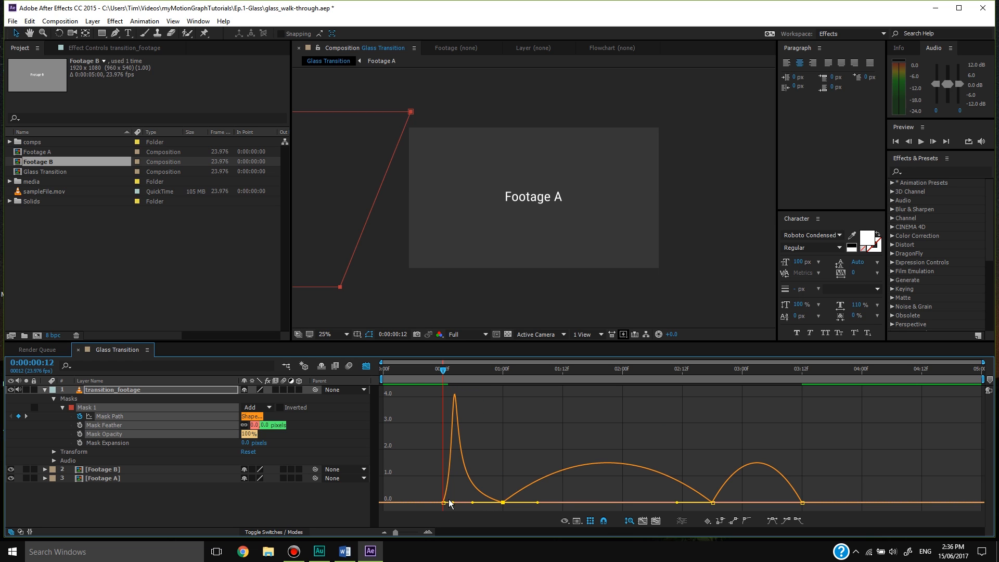
key(Page_Up)
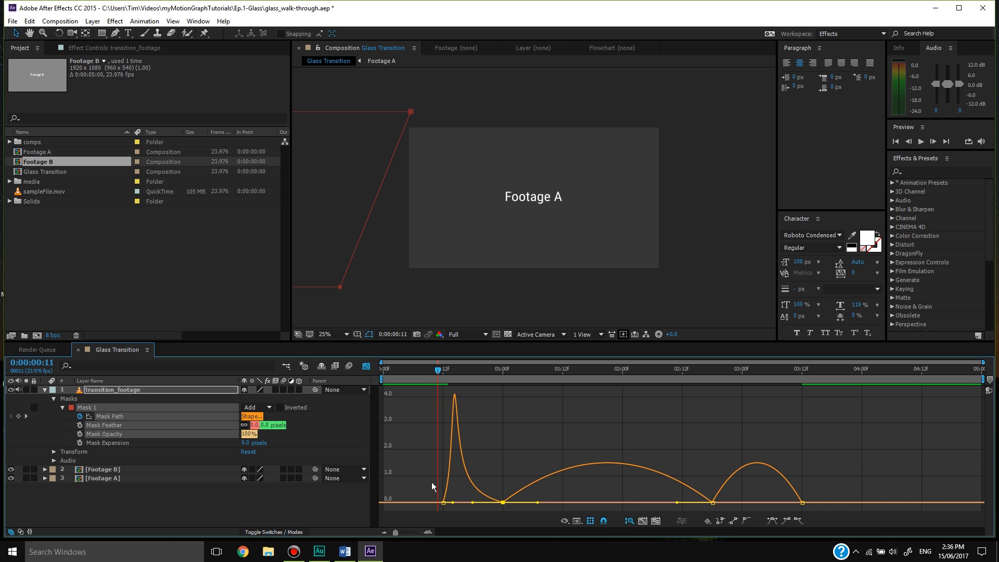
key(space)
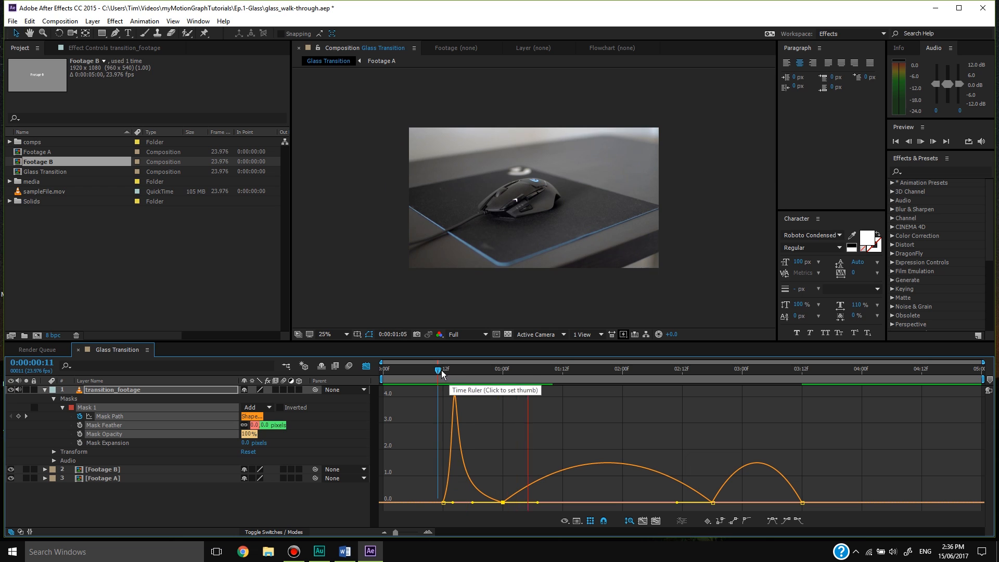
drag(440, 373, 432, 379)
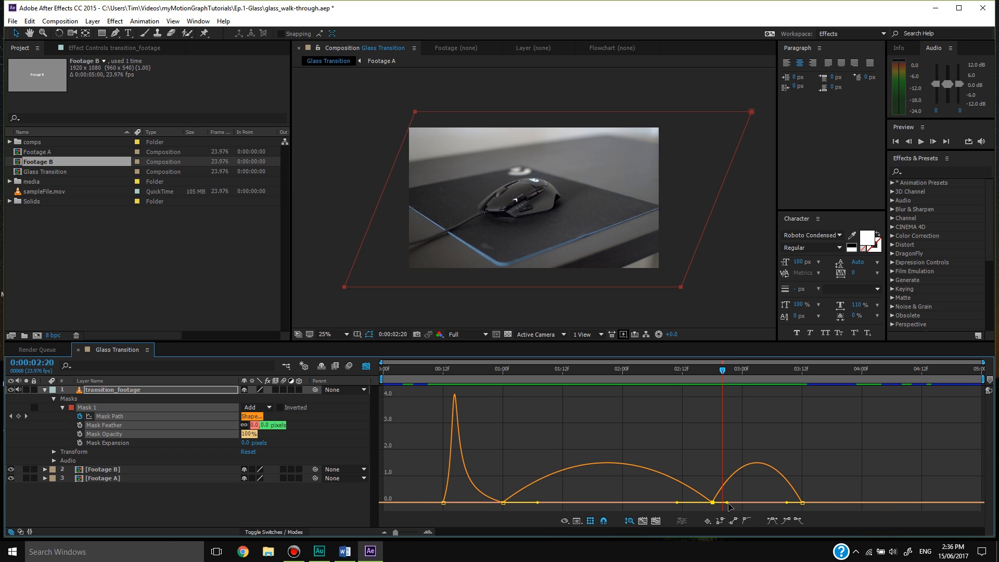
Extend the outgoing speed handle of the 0:00:02:18 keyframe about halfway to the last keyframe and preview the slide-out
drag(726, 504, 770, 508)
click(708, 384)
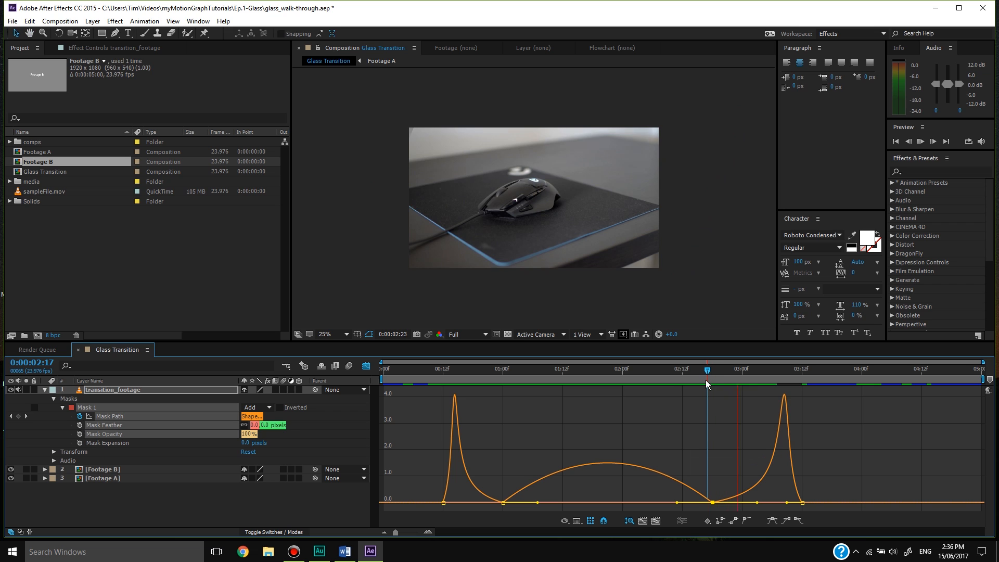
key(Home)
Close the Graph Editor and save the project
click(366, 365)
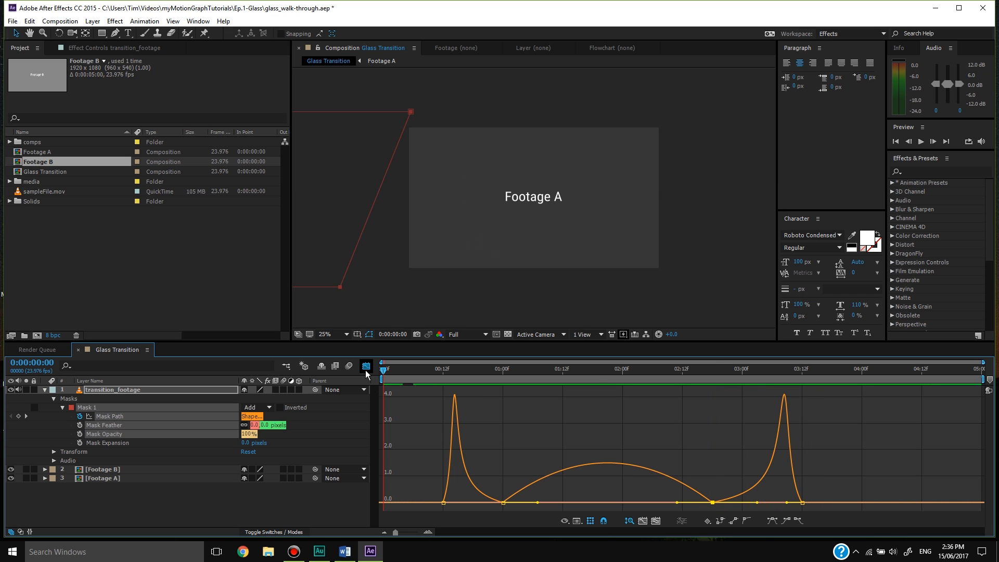
click(12, 21)
click(25, 117)
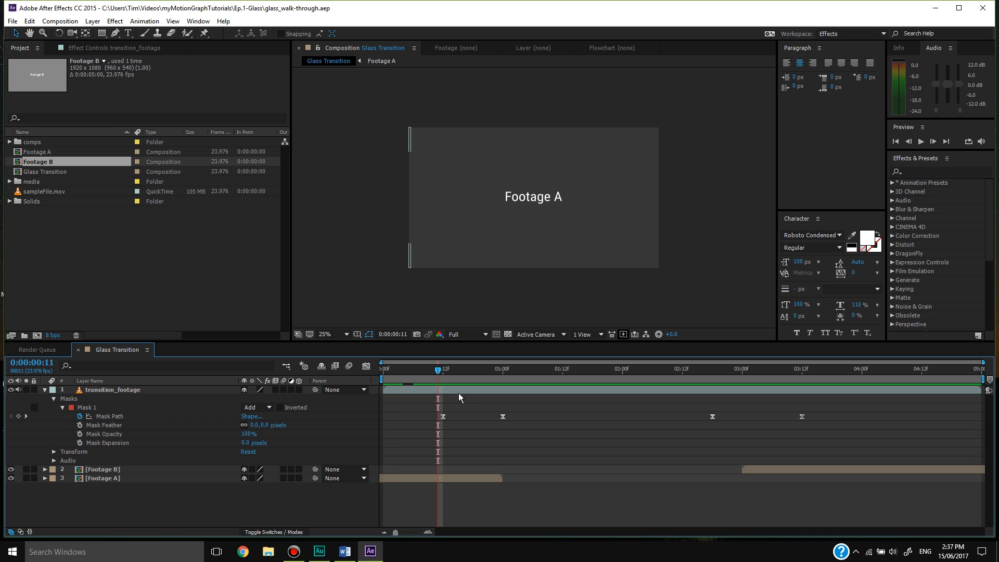
Pre-compose the transition_footage layer as Transition_Footage_Slide, leaving all attributes in Glass Transition
click(459, 392)
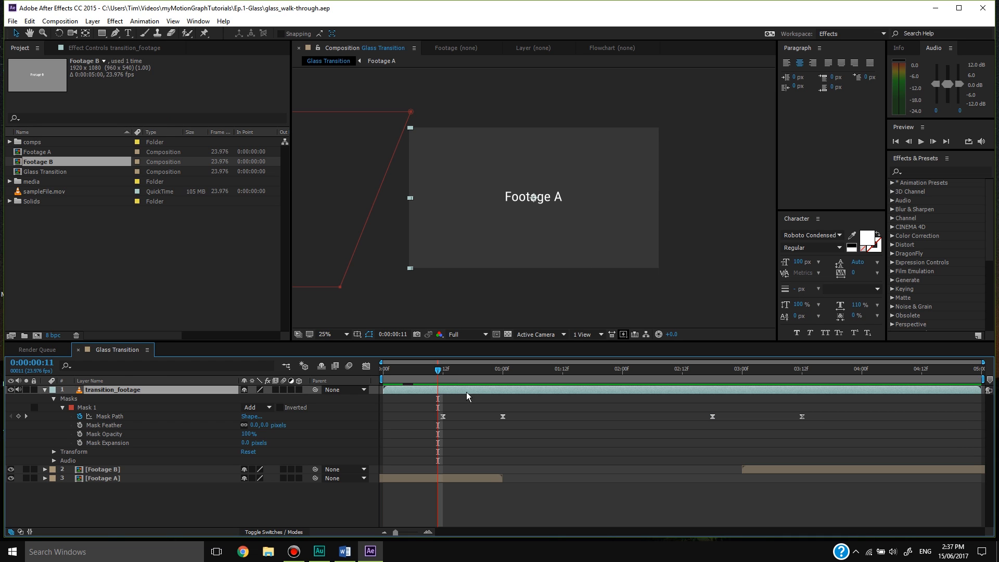
mouse_move(439, 370)
mouse_down()
mouse_move(448, 373)
mouse_move(438, 379)
mouse_up()
right_click(457, 393)
click(482, 449)
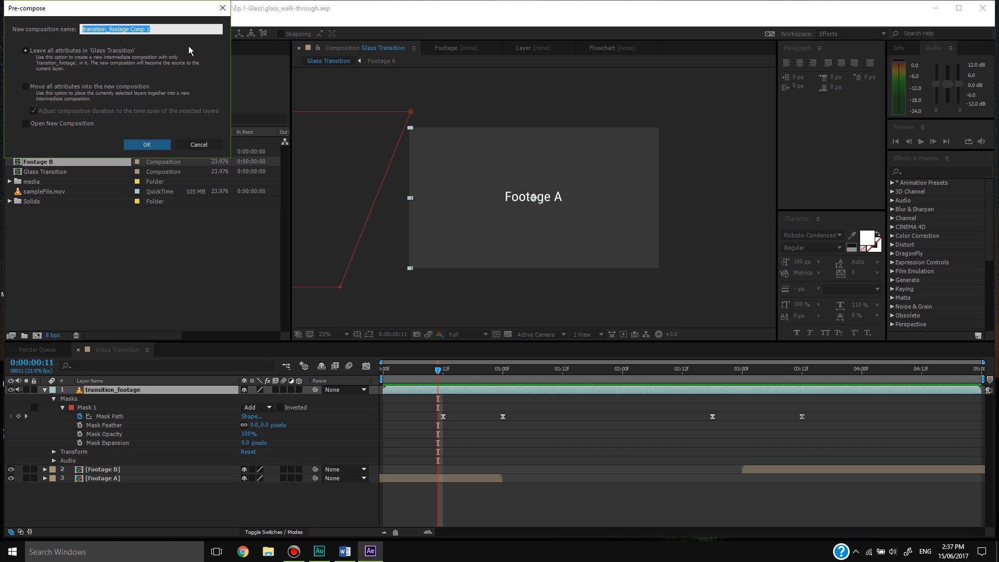
text(Transition_Footage_Slide)
click(163, 145)
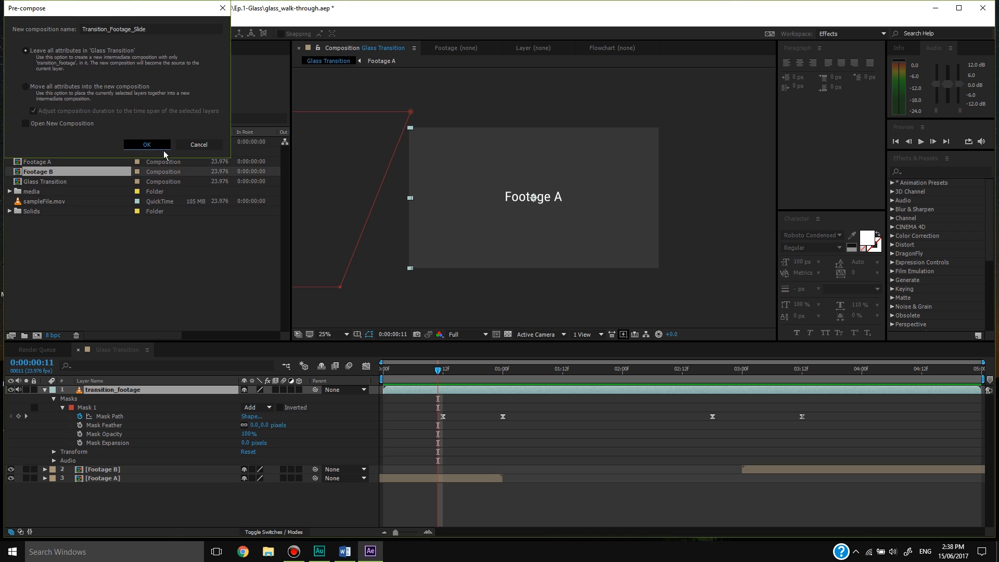
Show the layer's mask path keyframes in Glass Transition and preview the slide-in from 0:00:00:10
key(m)
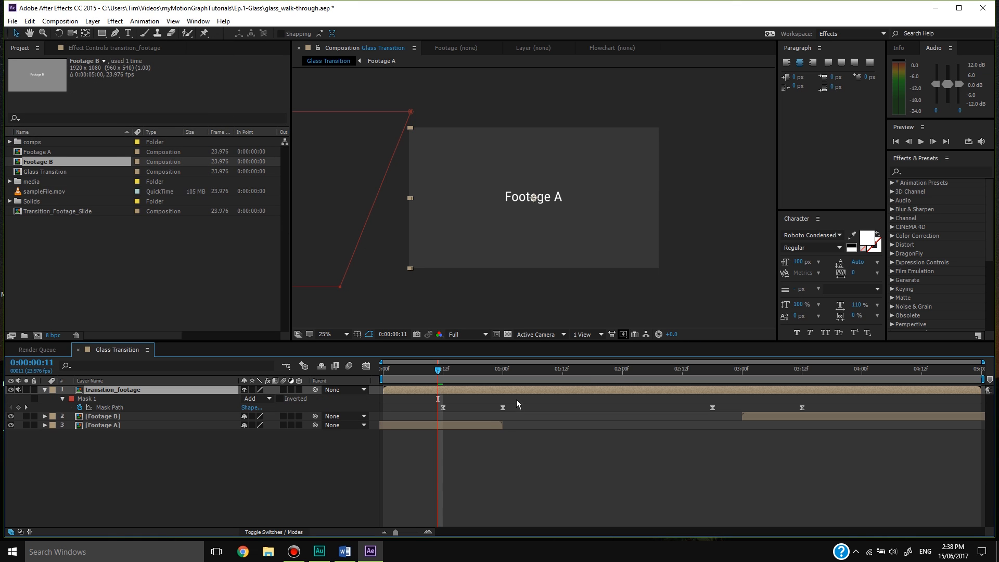
click(480, 373)
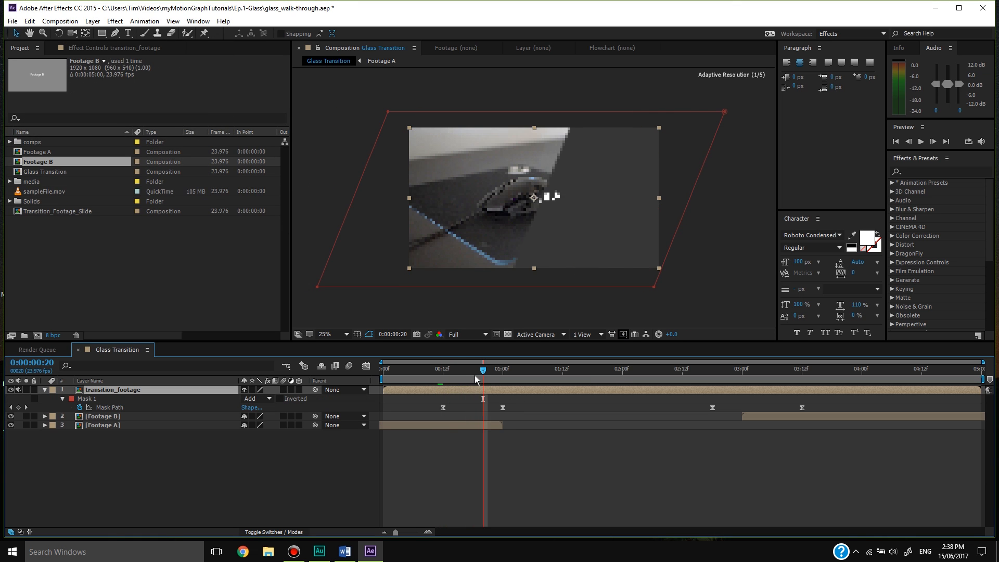
click(435, 370)
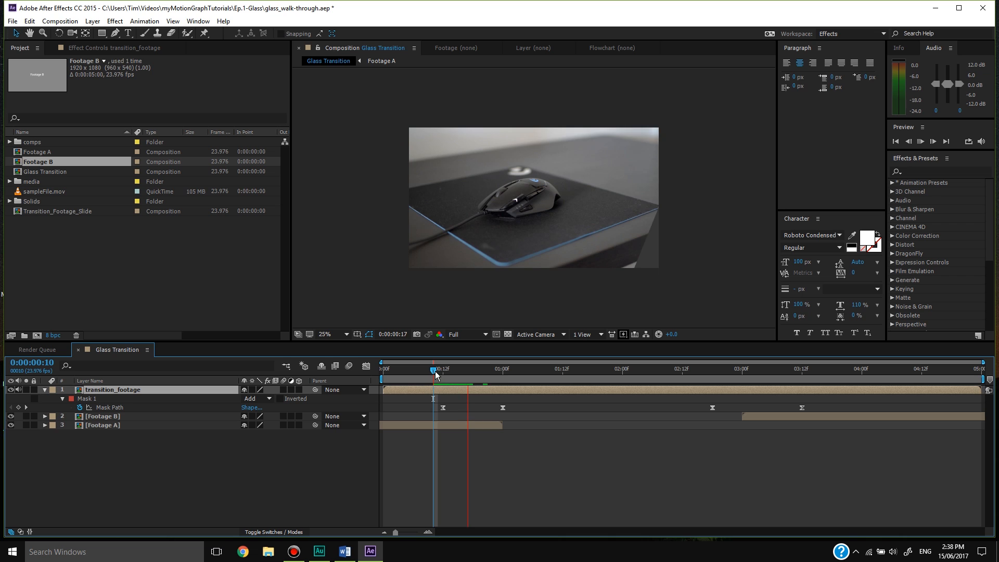
Inside the Transition_Footage_Slide composition, pre-compose sampleFile.mov as transition_footage, moving all attributes into the new composition
double_click(471, 389)
drag(437, 373, 321, 382)
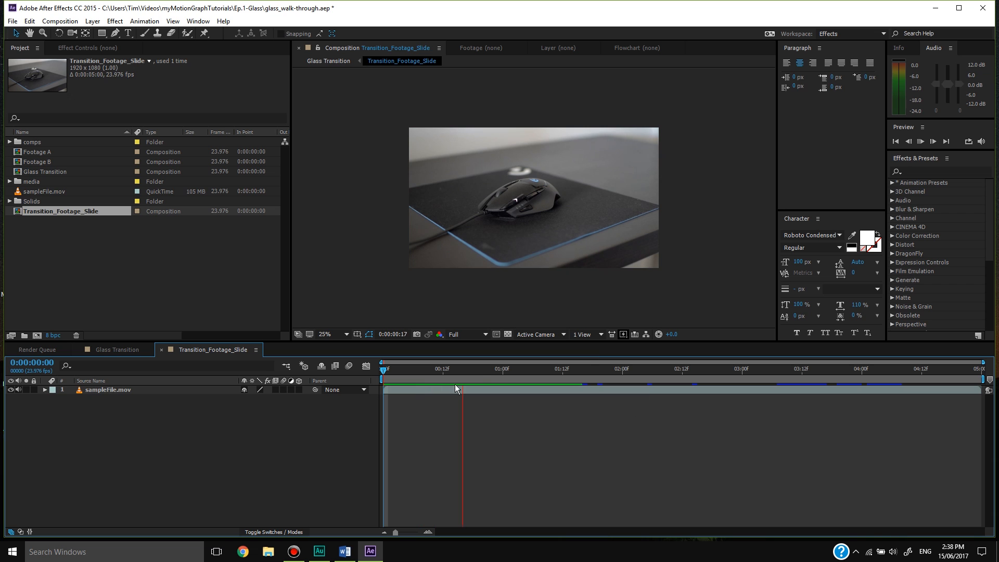
click(389, 388)
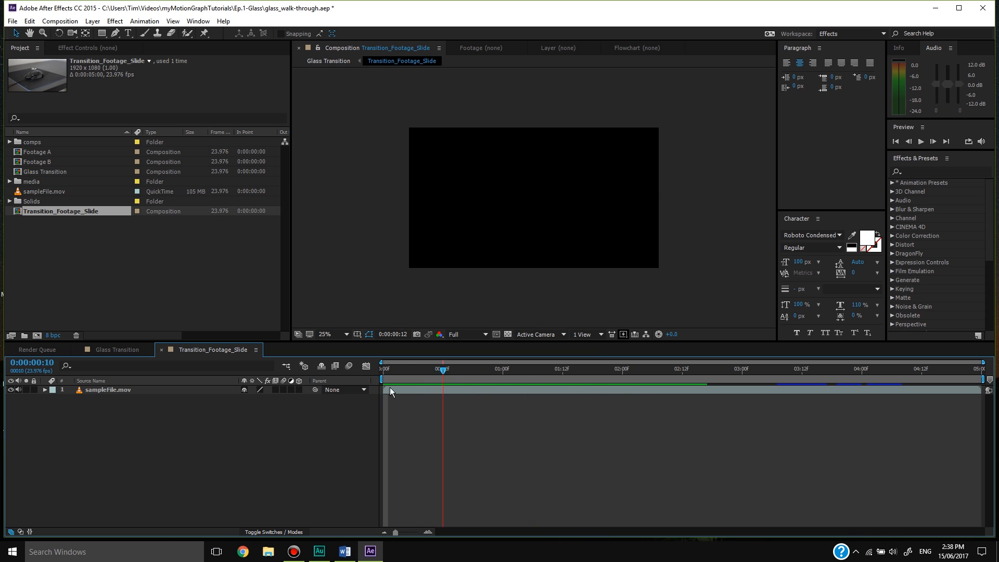
right_click(436, 392)
click(463, 447)
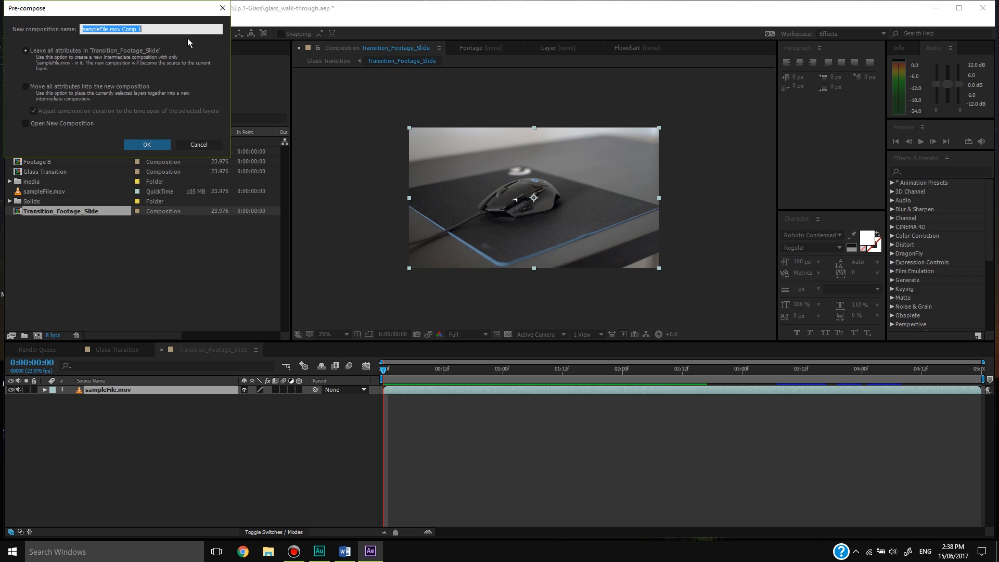
text(transition_footage)
click(64, 87)
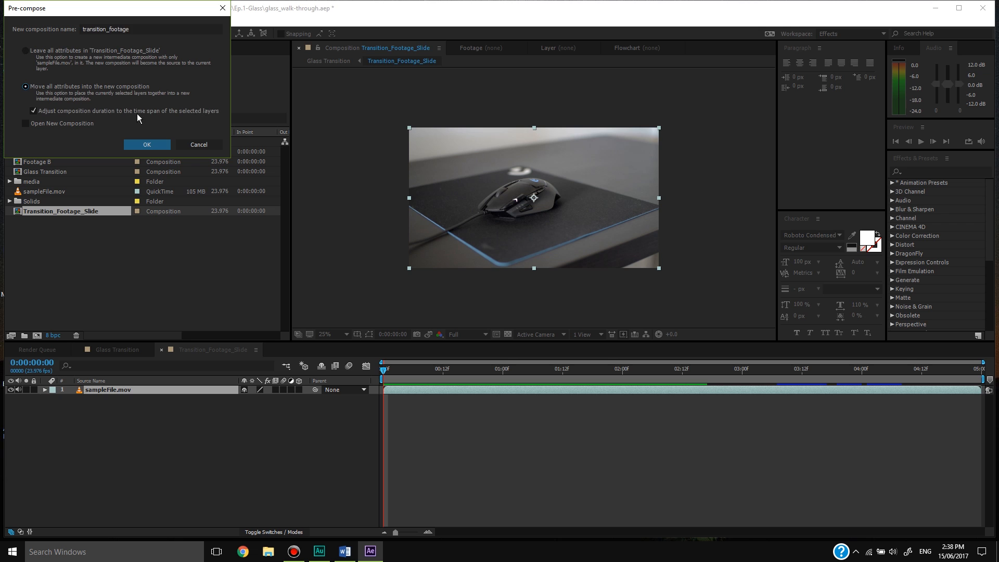
click(134, 145)
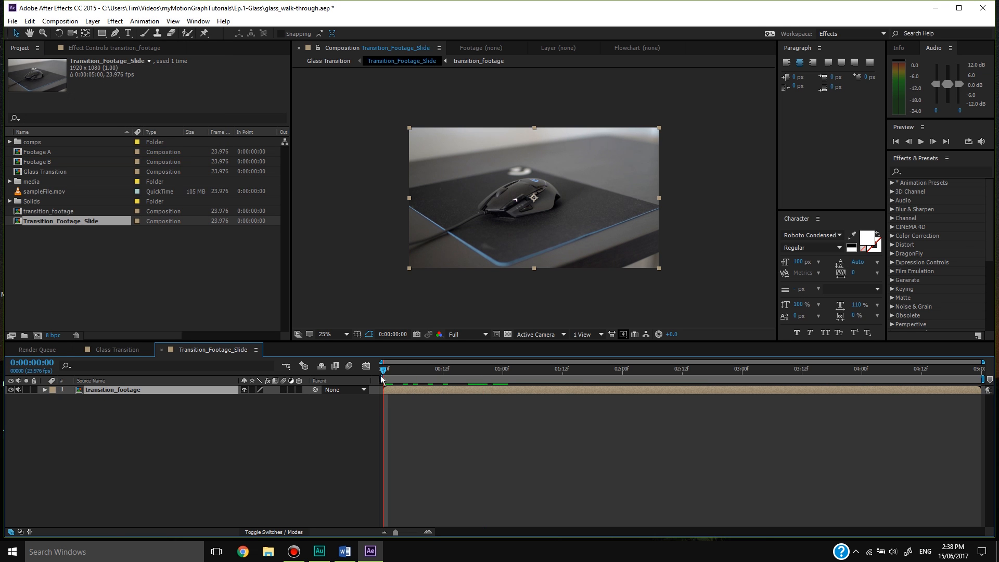
Open the nested transition_footage composition, scrub through its footage, and close it to return to Transition_Footage_Slide
drag(457, 376, 502, 395)
double_click(504, 389)
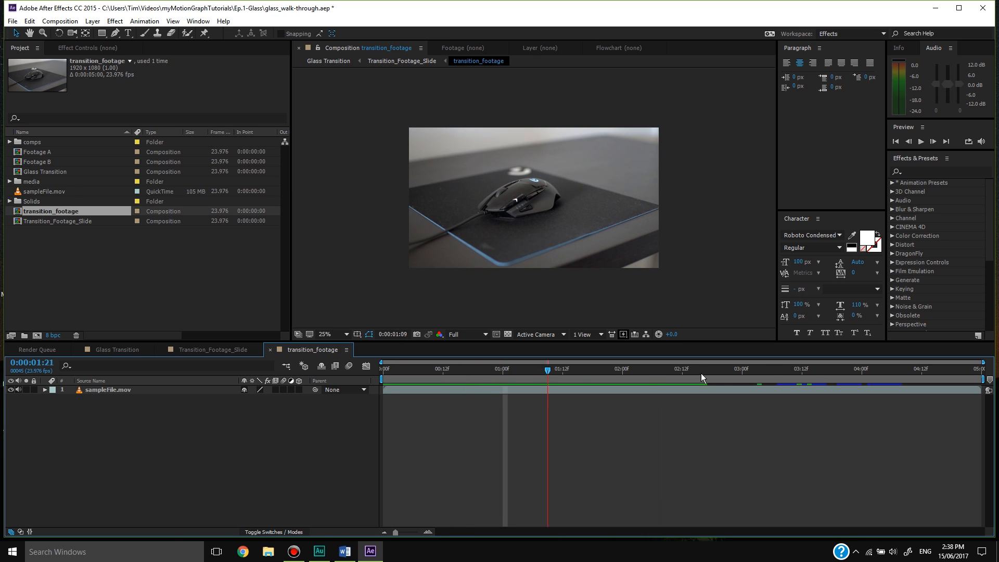
drag(701, 373, 807, 386)
click(732, 389)
drag(652, 376, 428, 378)
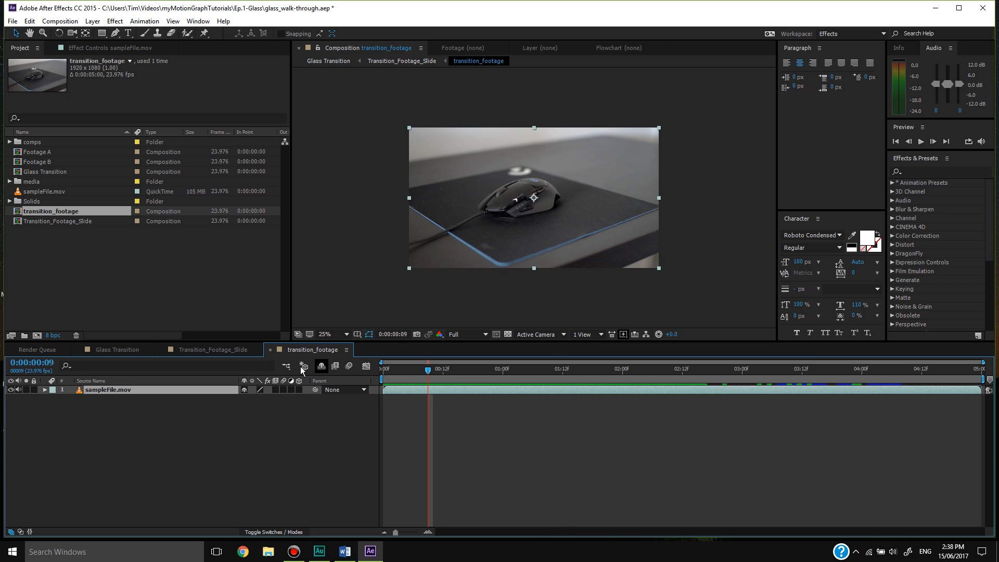
click(270, 350)
click(471, 402)
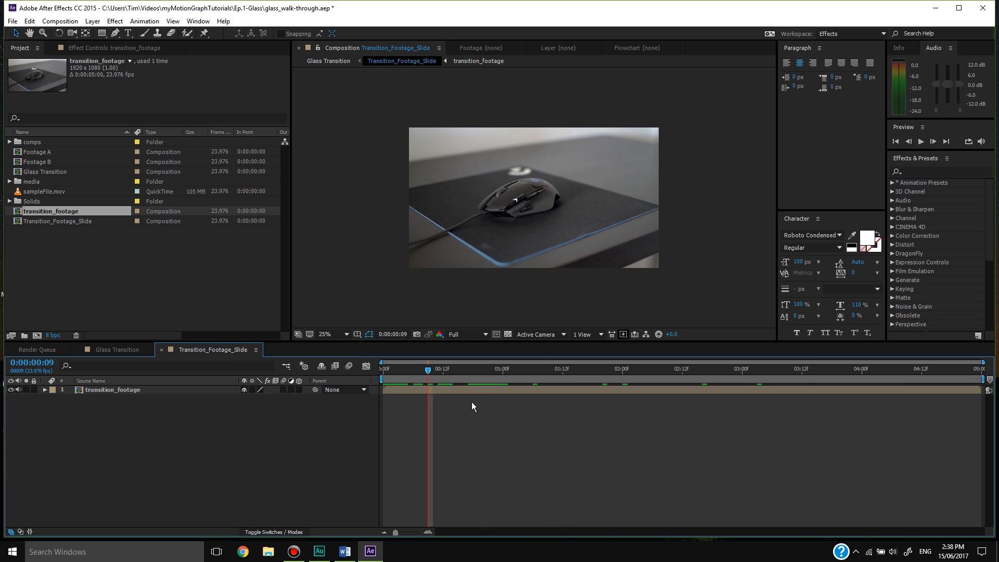
click(485, 389)
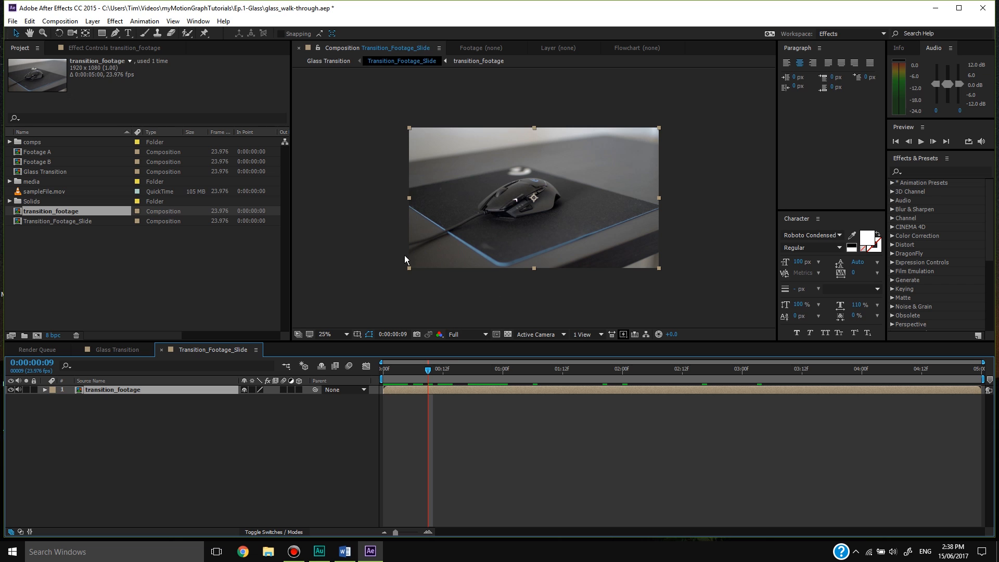
Preview the slide-in in Glass Transition and set the current time to 0:00:00:12
click(137, 354)
key(space)
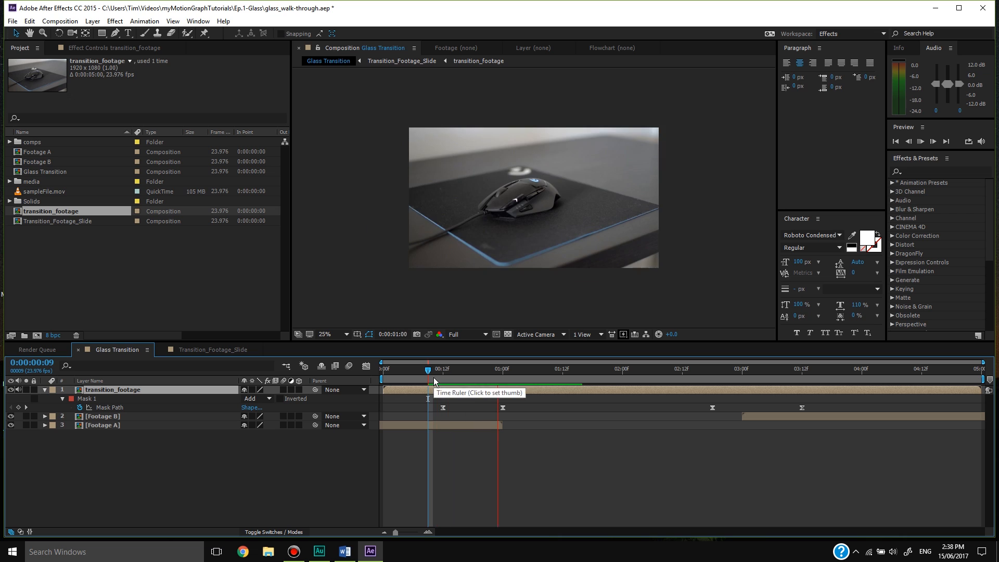
mouse_move(433, 378)
mouse_down()
mouse_move(456, 377)
mouse_move(431, 377)
mouse_move(444, 377)
mouse_up()
Open Transition_Footage_Slide and scale its transition_footage layer to 110%
double_click(457, 391)
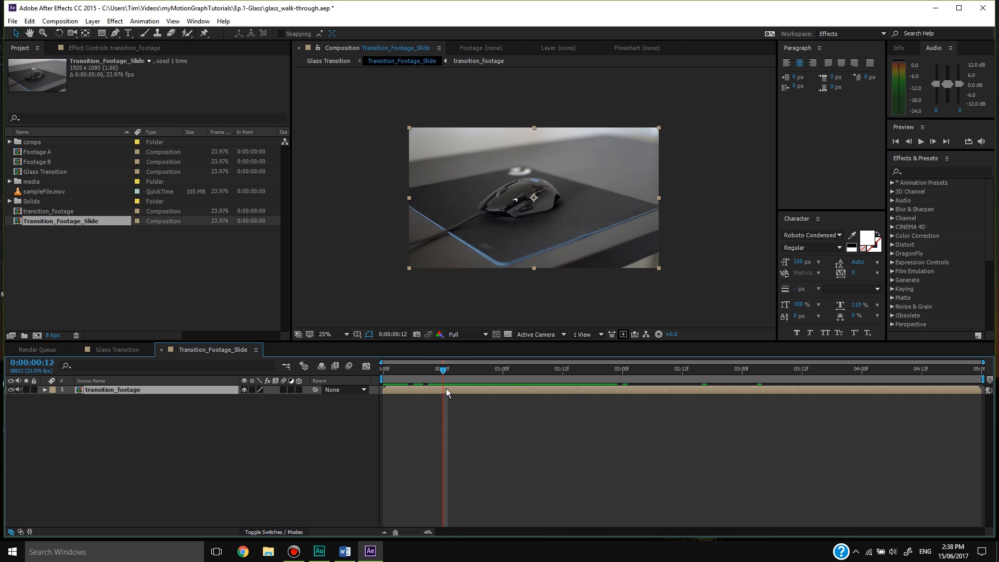
key(s)
click(257, 398)
text(110)
key(Return)
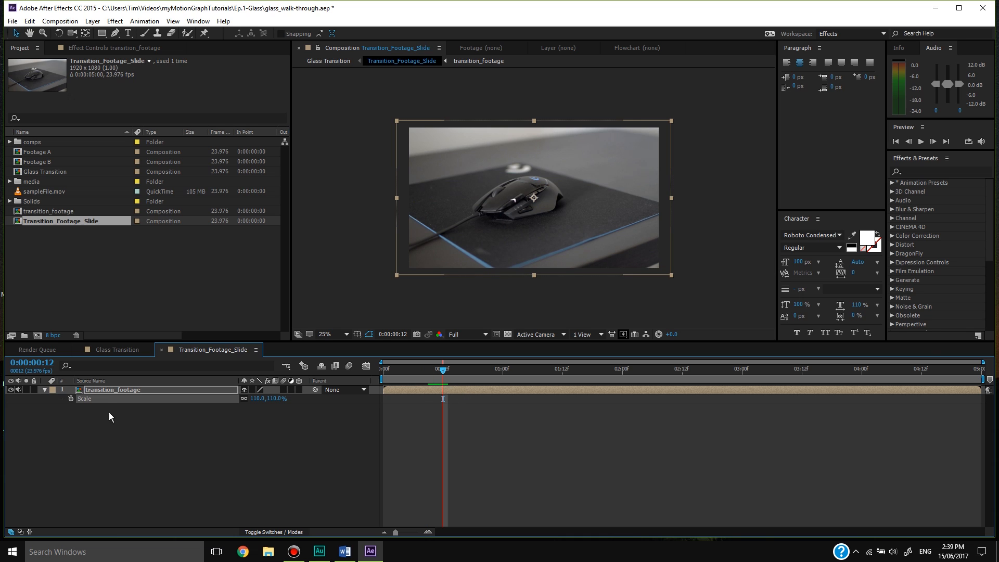
Add Position keyframes to the transition_footage layer at 0:00:00:12 and 0:00:01:12
key(p)
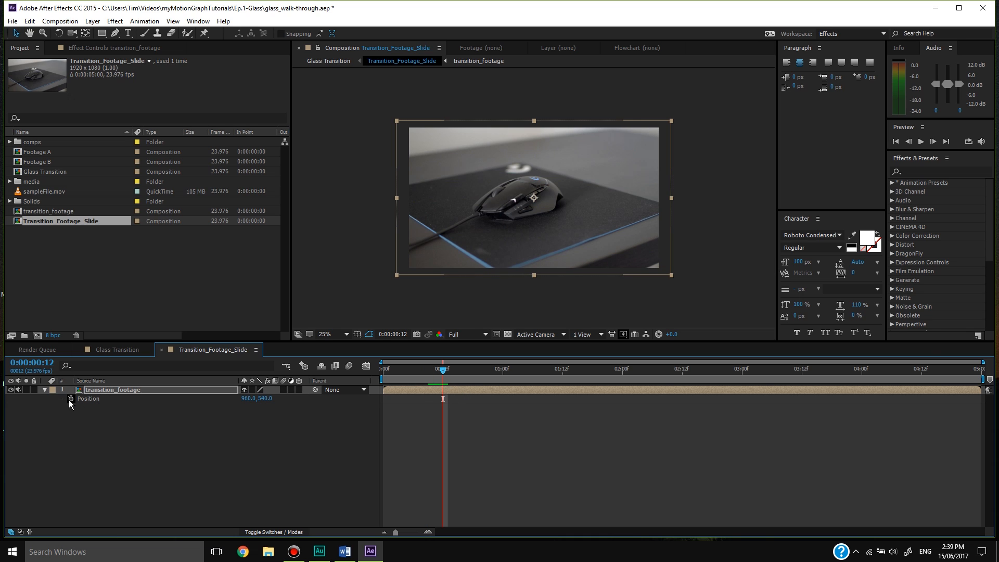
click(70, 399)
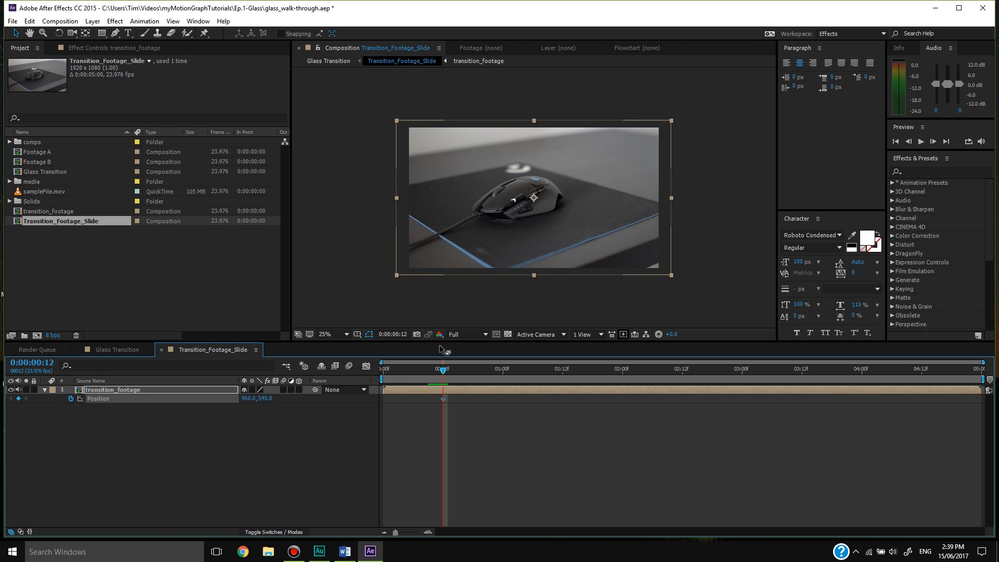
drag(451, 372, 564, 376)
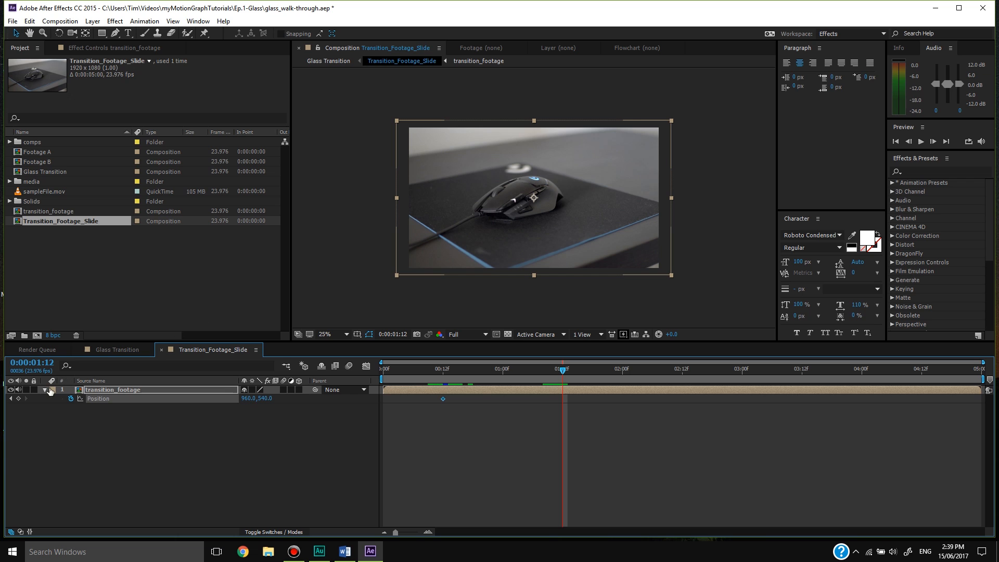
click(18, 398)
Shift the footage left to Position 876, 540 at the 0:00:00:12 keyframe and preview the movement
drag(523, 372, 439, 383)
drag(589, 245, 577, 245)
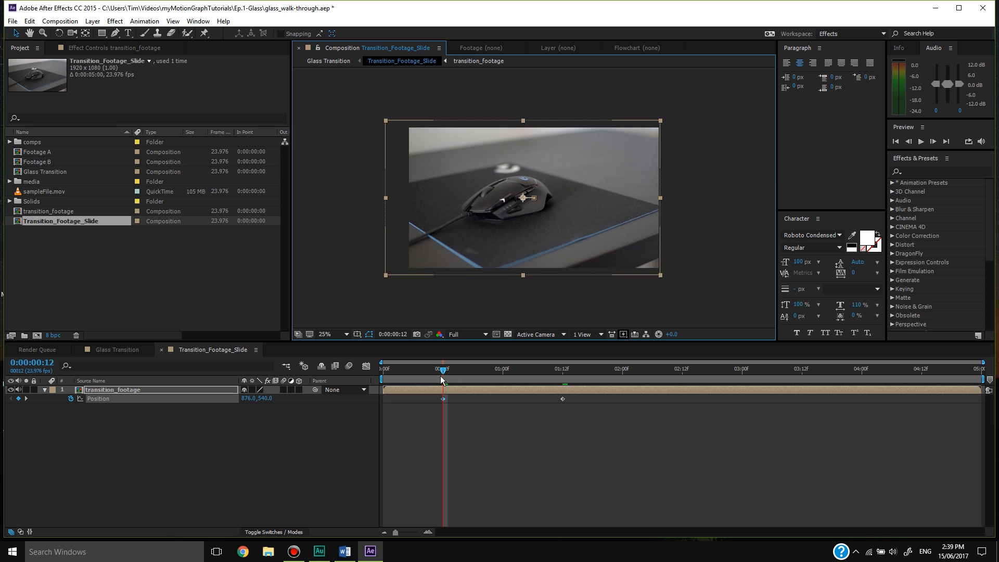
key(space)
drag(435, 375, 429, 376)
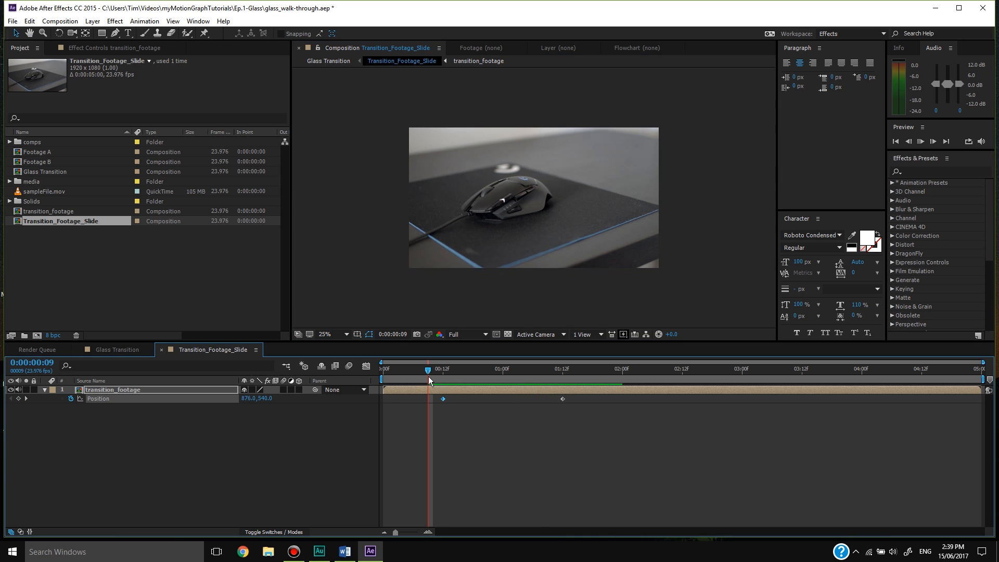
key(space)
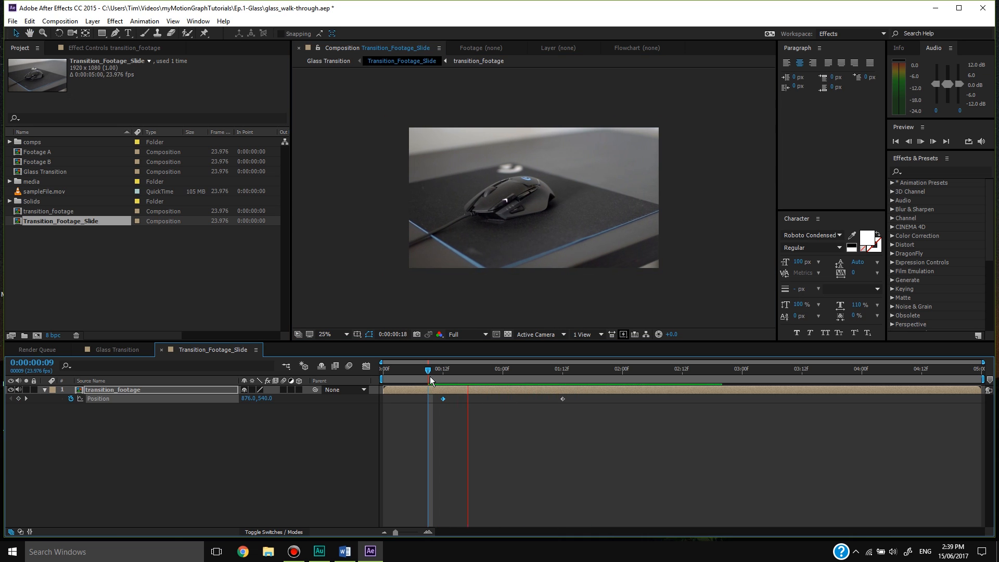
Add a Position keyframe at 0:00:02:18 and shift the footage right to 1048, 540 at 0:00:03:12
click(711, 379)
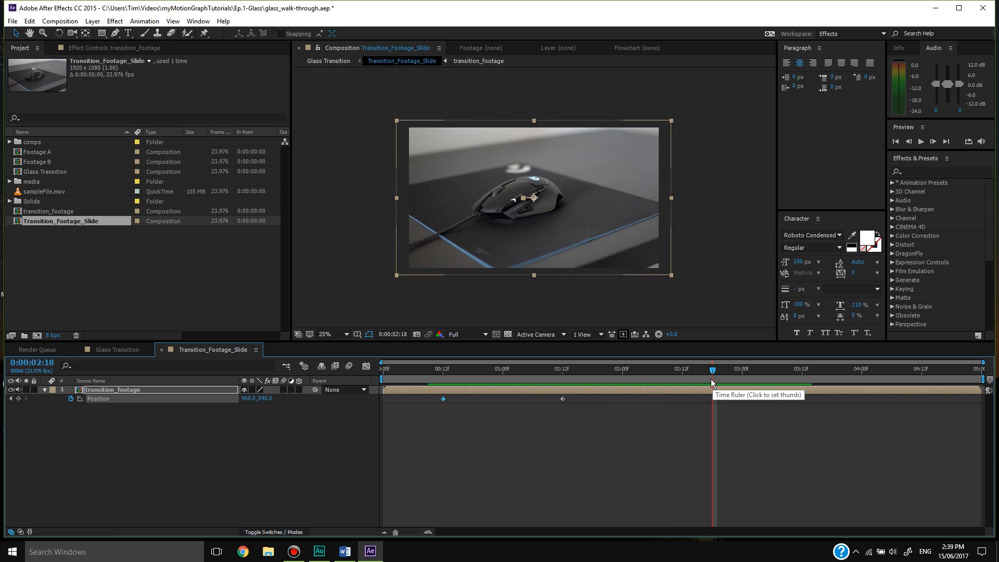
drag(711, 379, 641, 379)
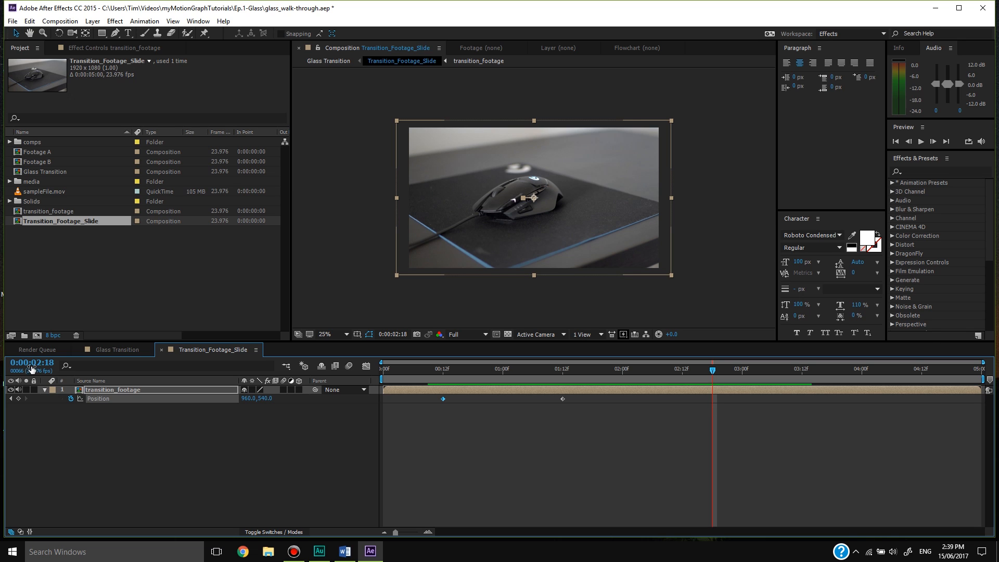
click(496, 239)
click(19, 398)
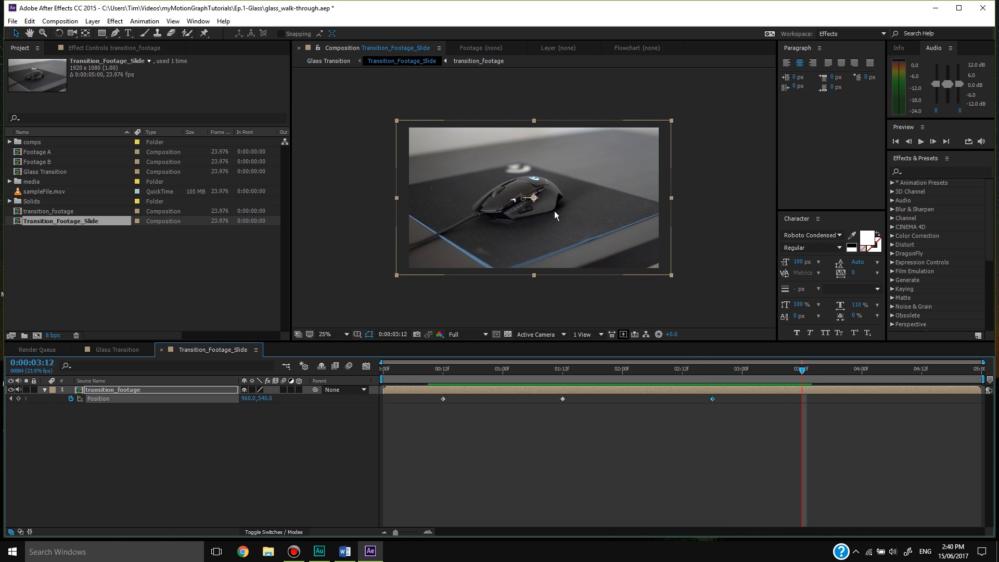
drag(555, 210, 567, 211)
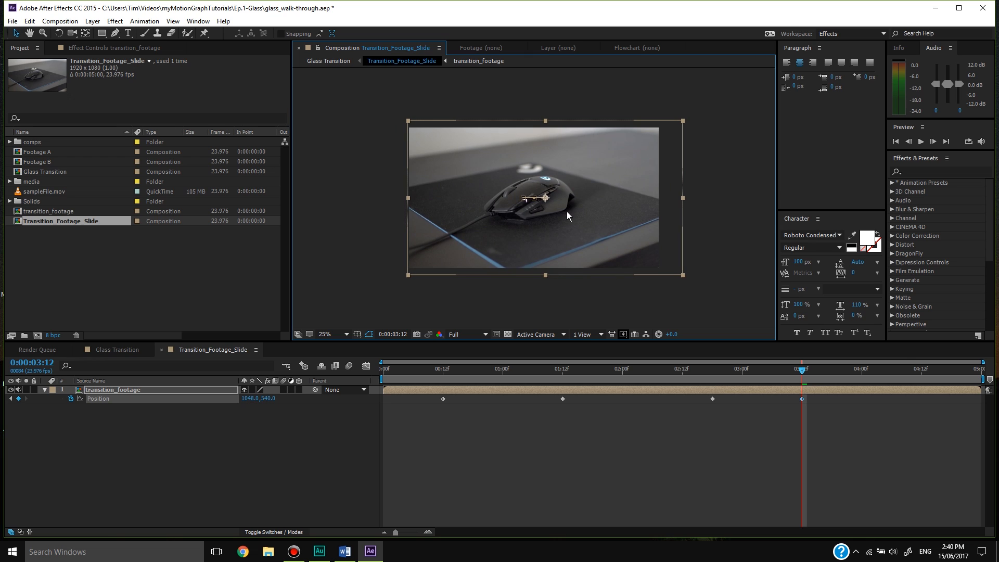
Preview the whole position animation and apply Easy Ease to all four Position keyframes
drag(687, 371, 432, 374)
key(space)
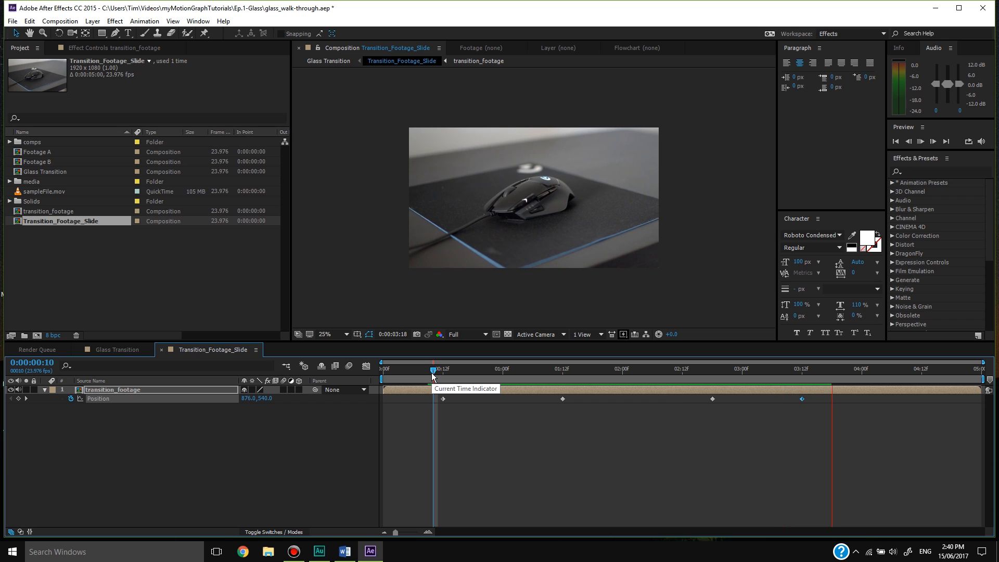
key(space)
drag(486, 435, 413, 385)
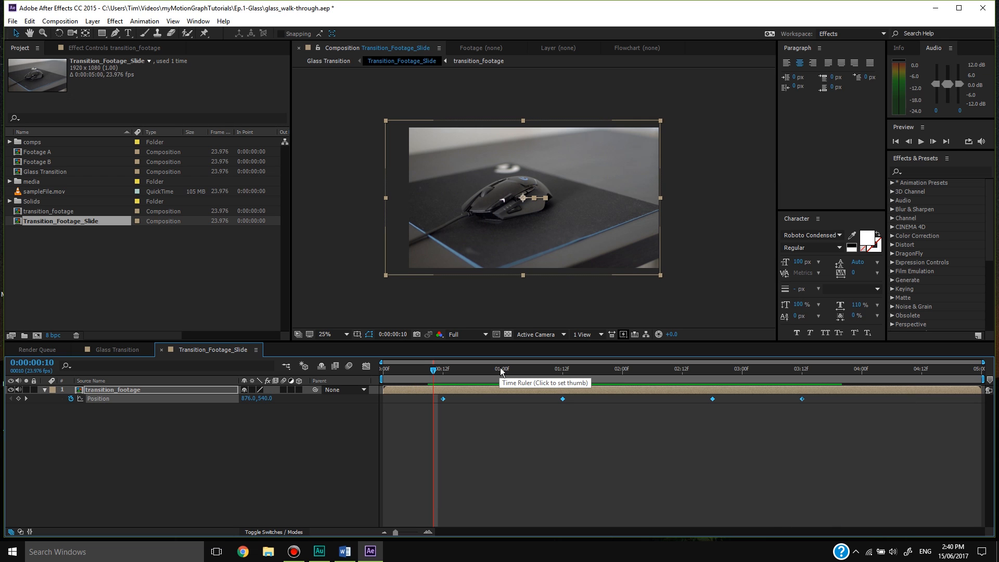
key(F9)
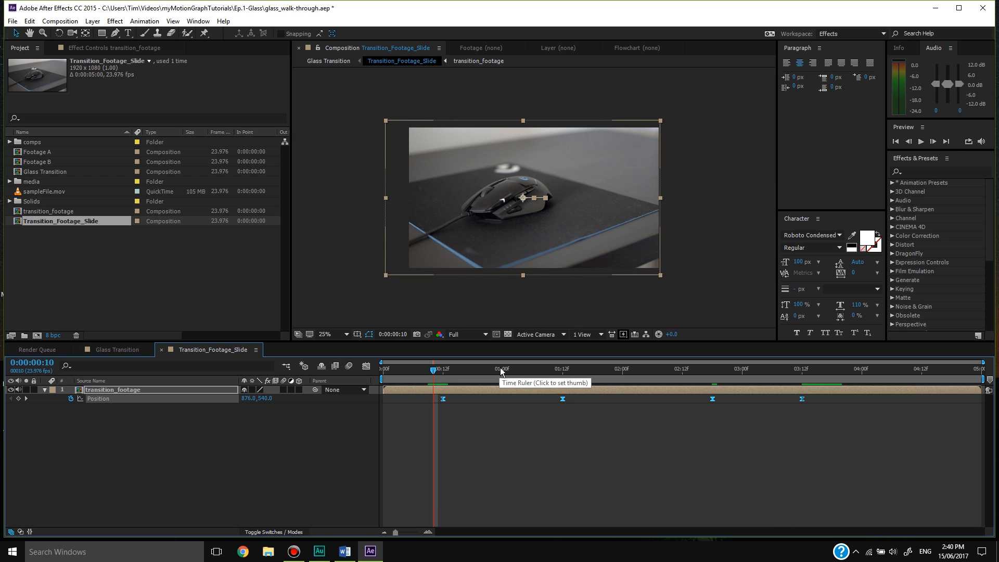
In the Graph Editor, extend the 0:00:01:12 keyframe's incoming and the 0:00:02:18 keyframe's outgoing speed handles to nearly halfway towards their neighbouring keyframes
click(367, 367)
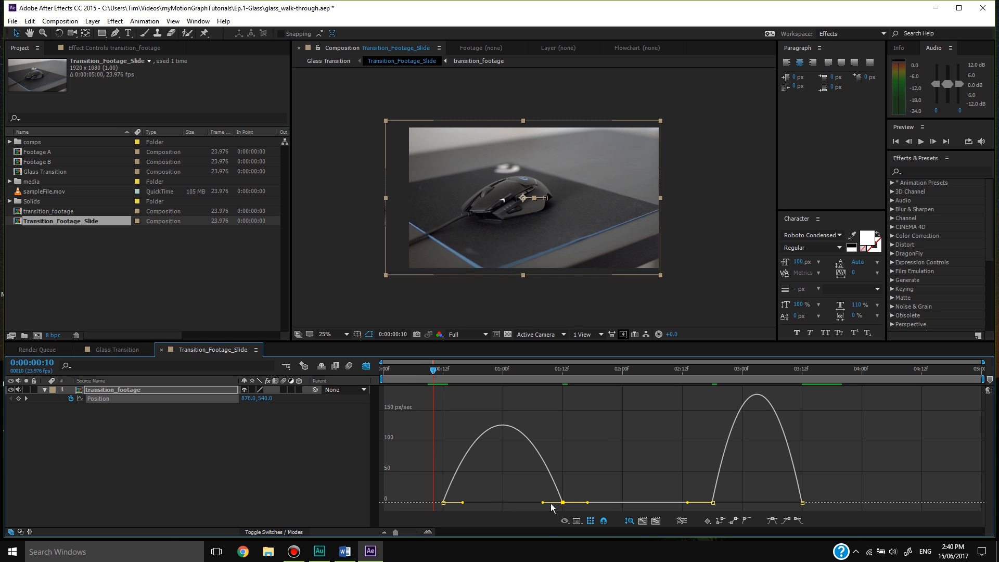
drag(542, 503, 502, 502)
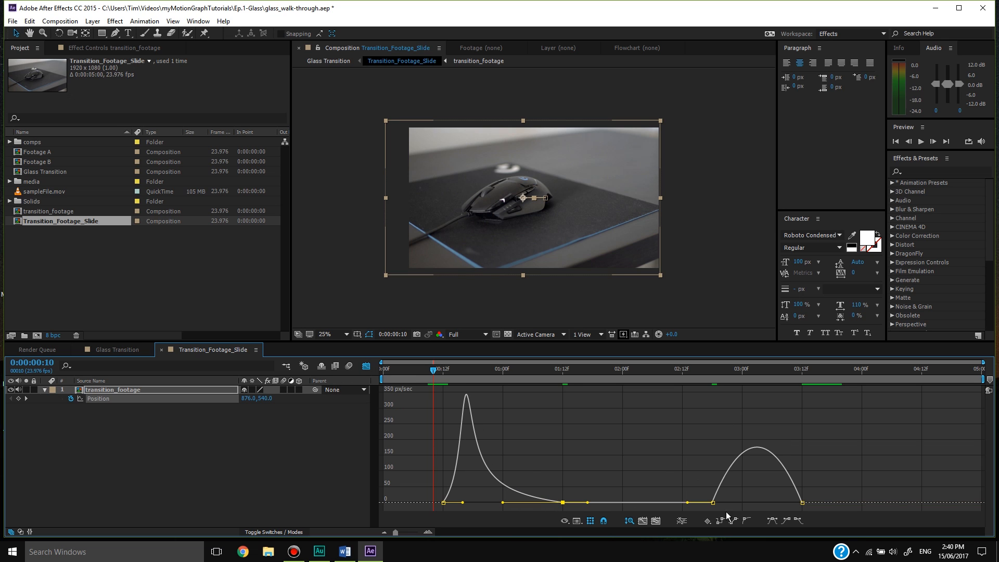
click(713, 502)
drag(730, 502, 752, 503)
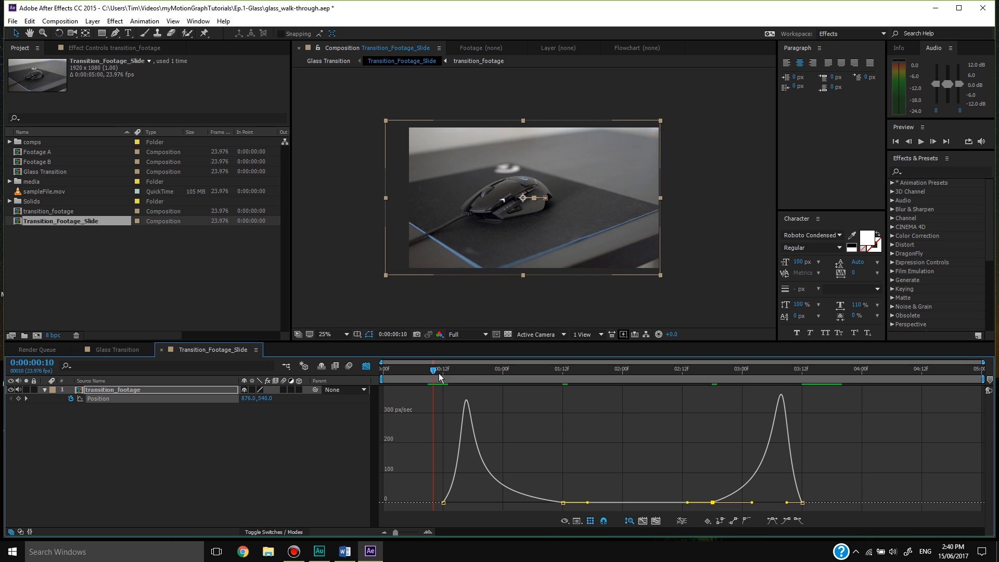
Preview the eased position animation with the composition fitted to the viewer
key(space)
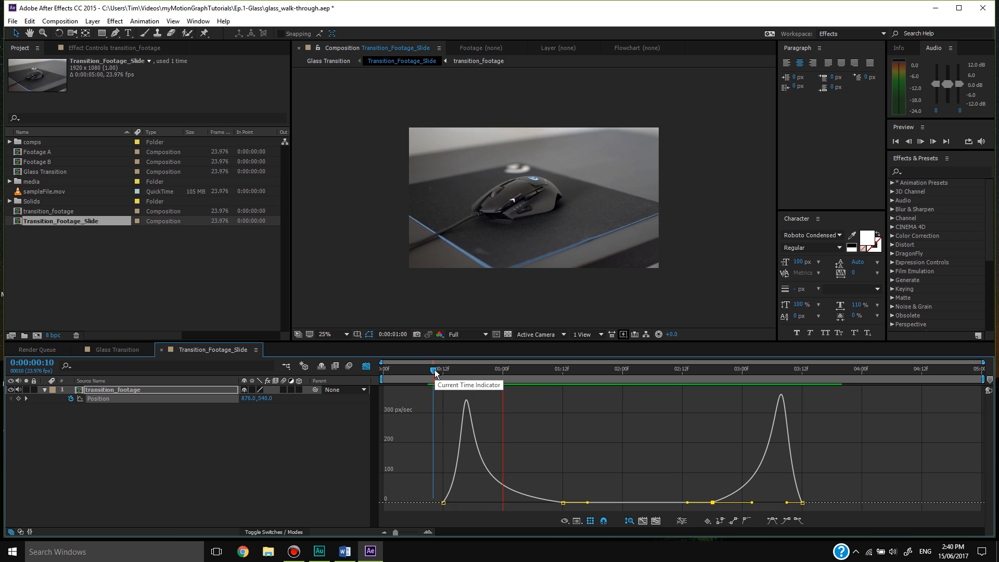
click(332, 336)
click(333, 357)
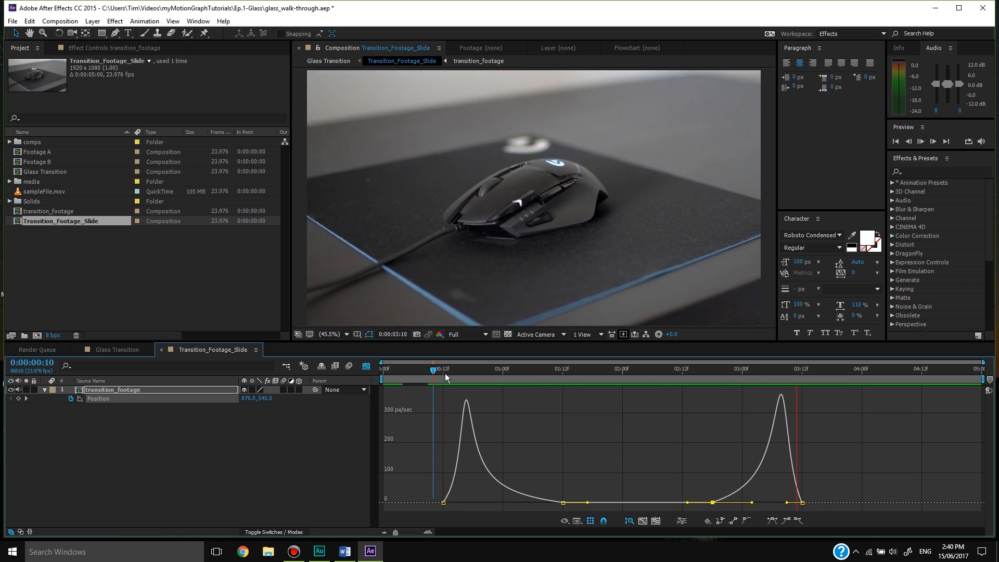
Extend the outgoing speed handle of the 0:00:02:18 keyframe slightly further and preview from 0:00:02:17
click(737, 370)
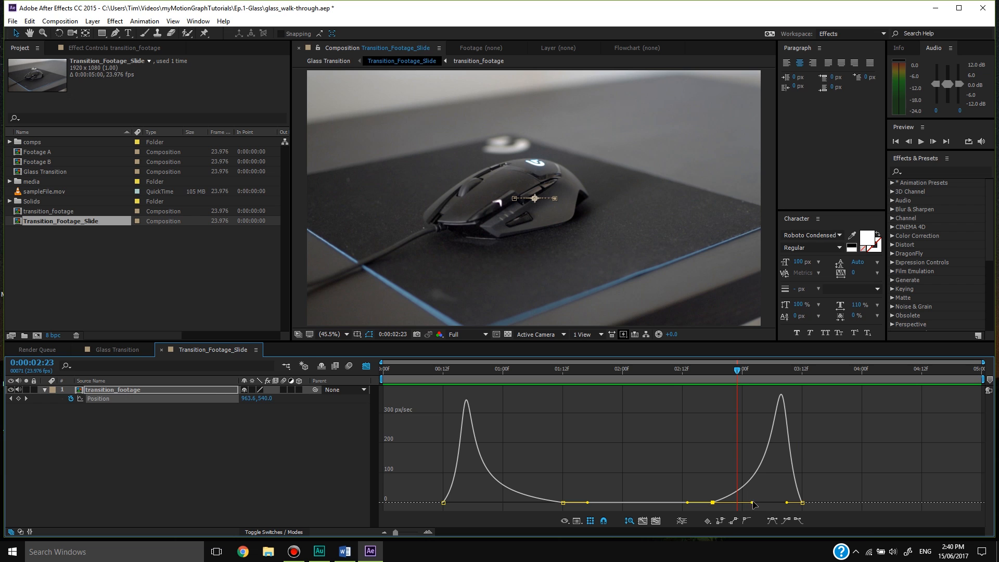
drag(752, 504, 757, 503)
click(705, 376)
key(space)
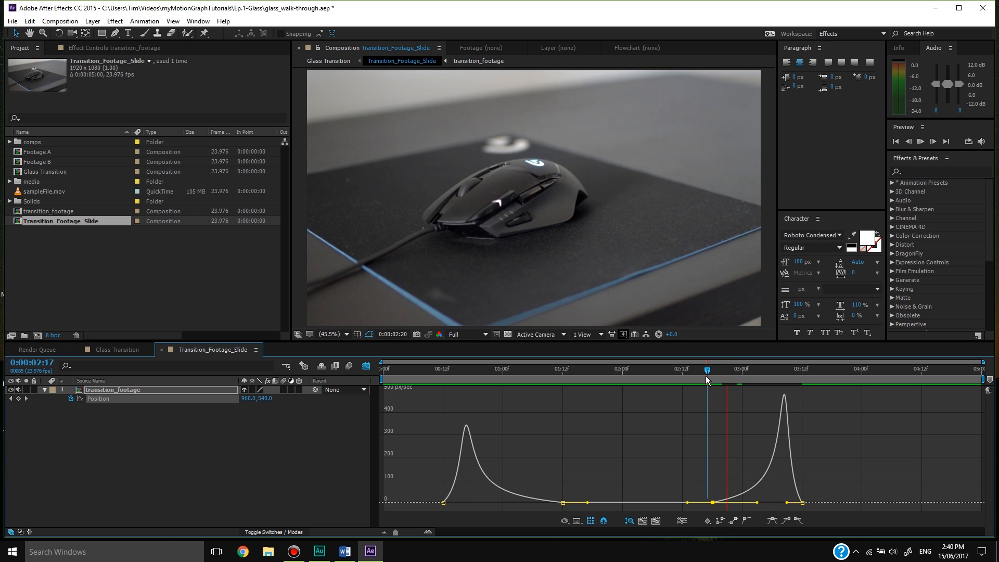
Preview the footage slide briefly, set the current time to 0:00:00:12 and return from the Graph Editor to the layer bars
click(451, 378)
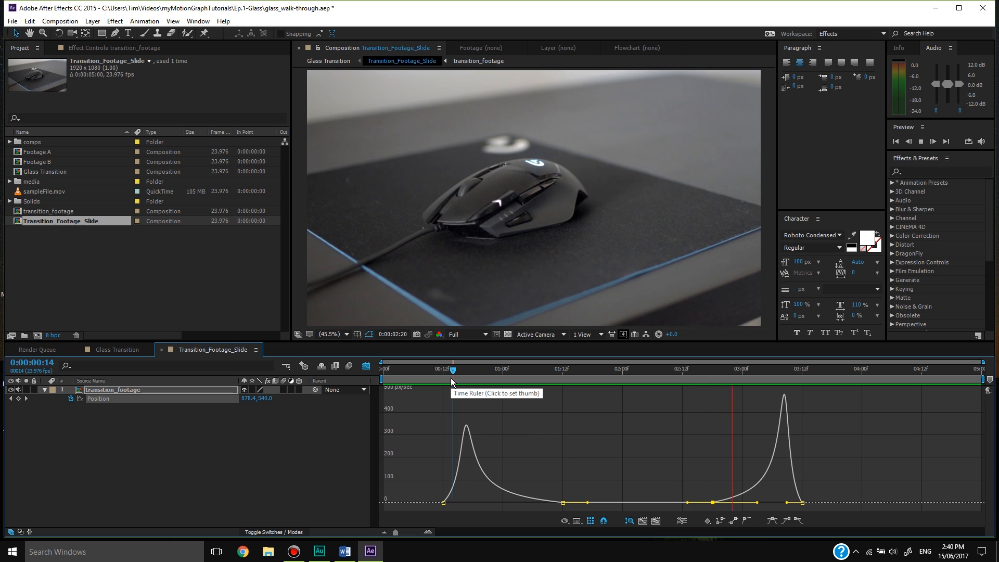
click(437, 377)
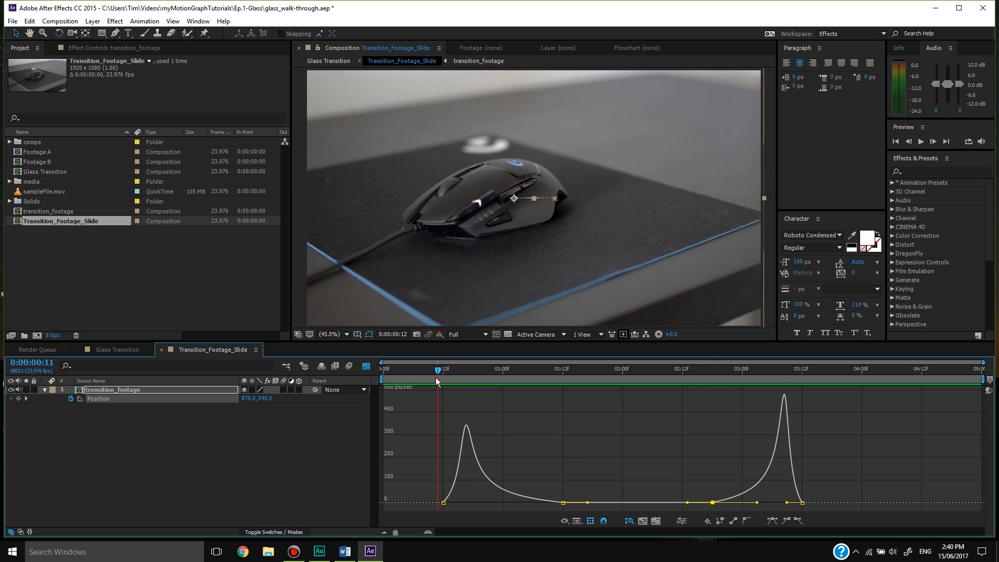
click(367, 366)
click(457, 451)
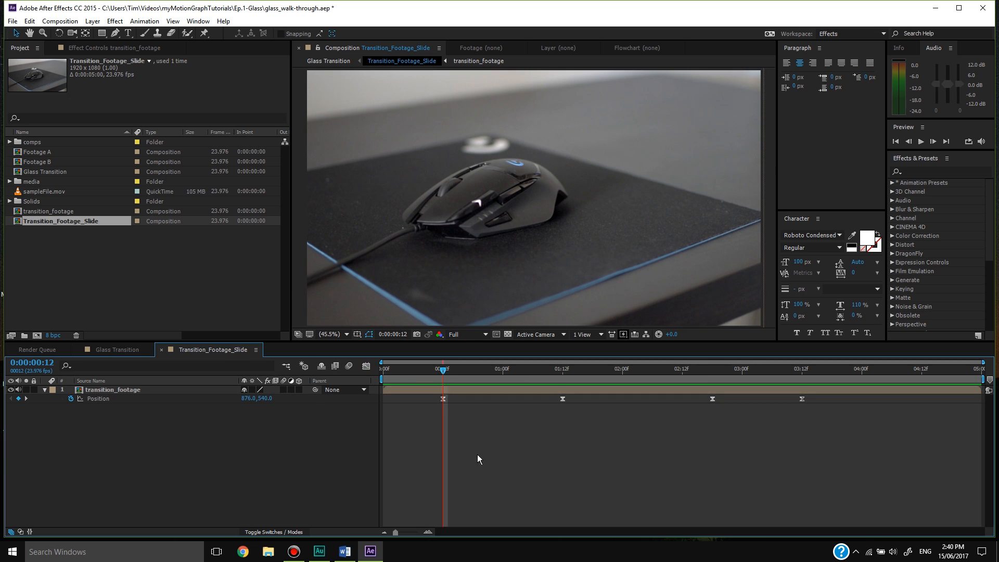
Create a new text layer in Transition_Footage_Slide reading "features"
right_click(506, 436)
mouse_move(632, 336)
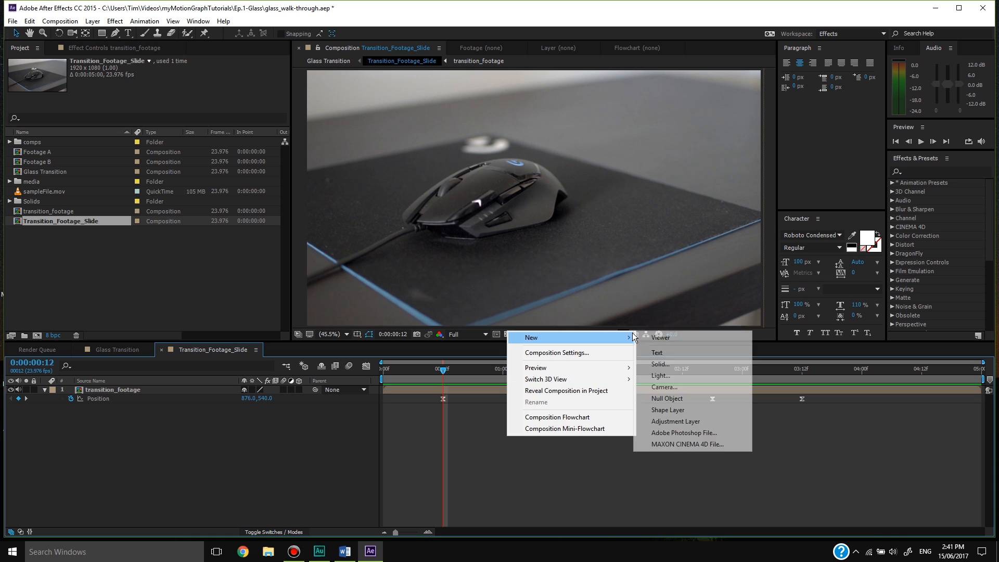
click(659, 354)
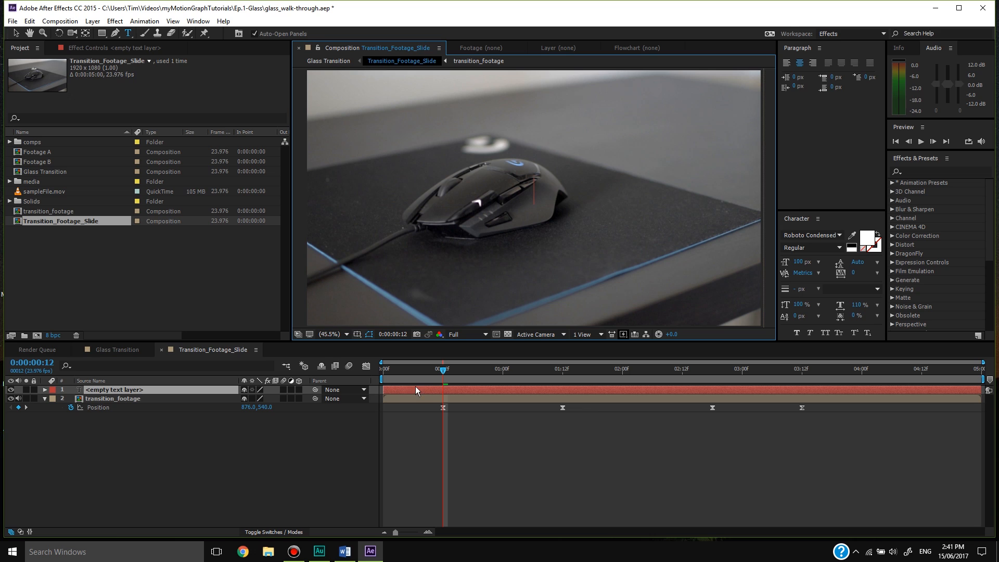
text(feat)
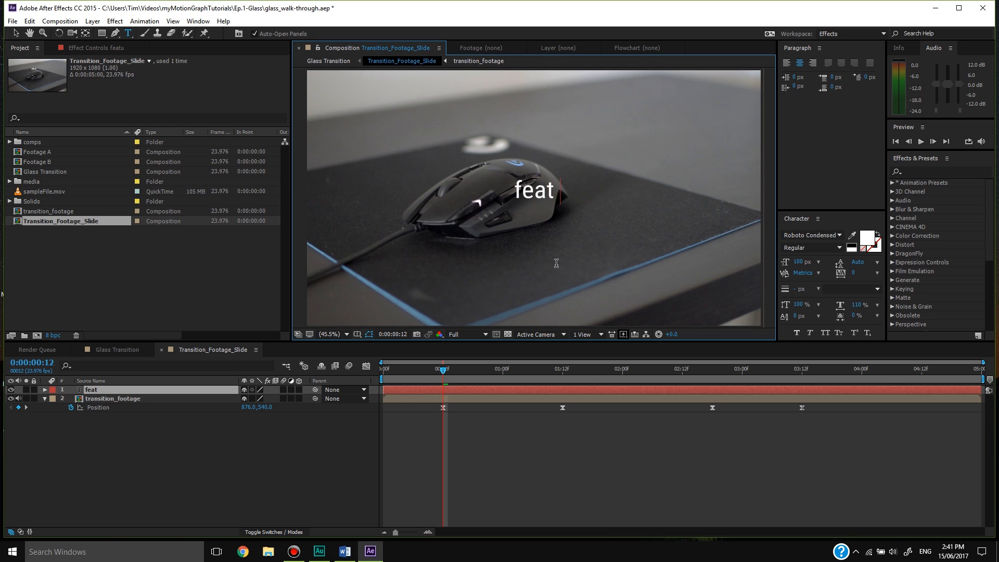
text(ures)
click(570, 458)
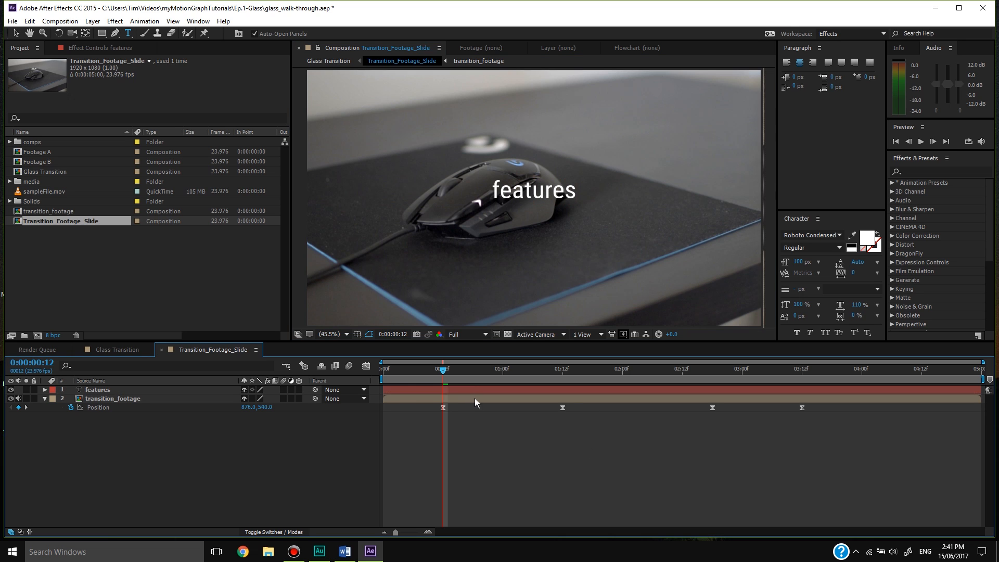
Shift the features layer to start at 0:00:00:12 and move its text just below the computer mouse's right end, at about 1224, 771
click(472, 392)
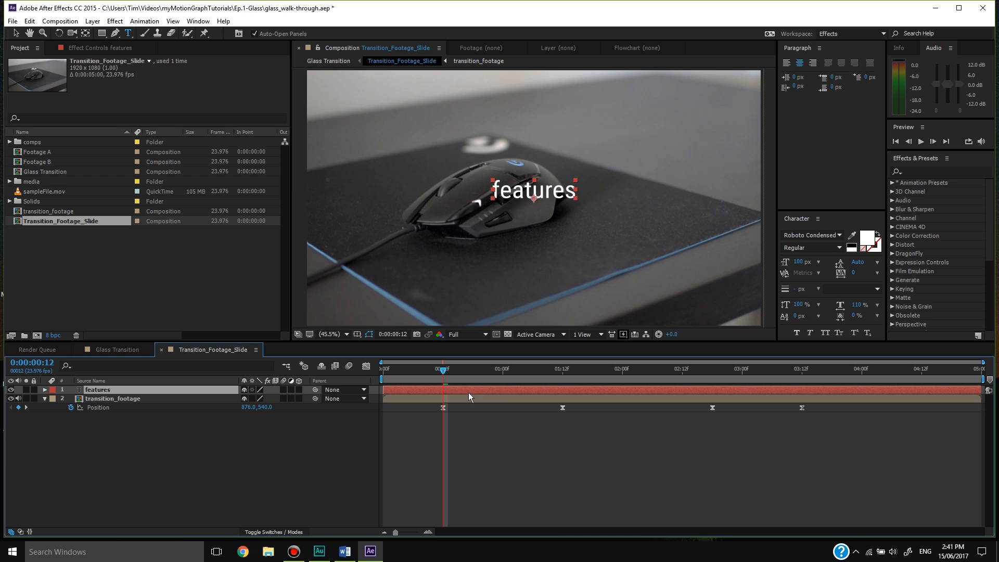
drag(469, 392, 523, 403)
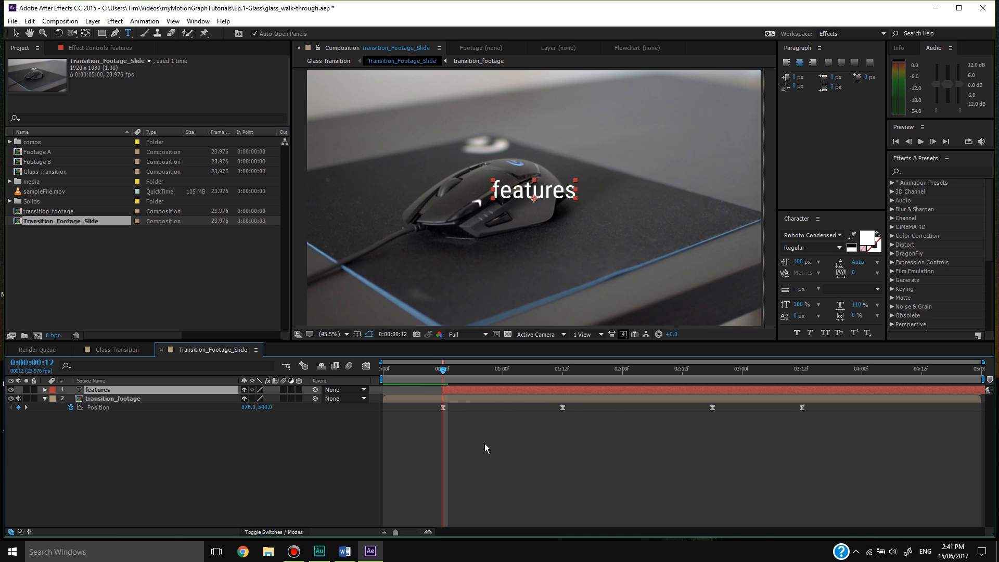
key(v)
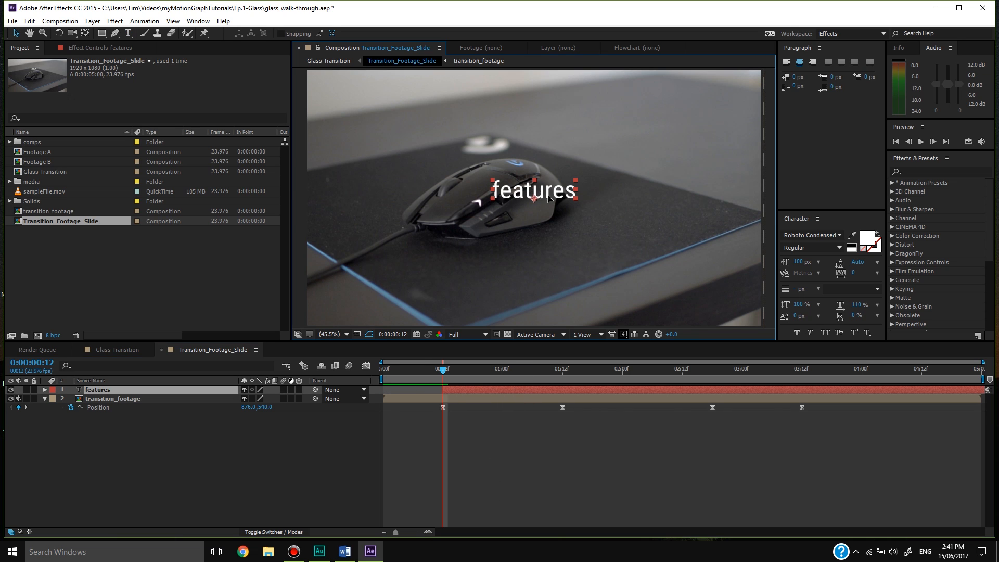
drag(530, 186, 606, 244)
key(F2)
scroll(605, 244, down, 2)
click(347, 337)
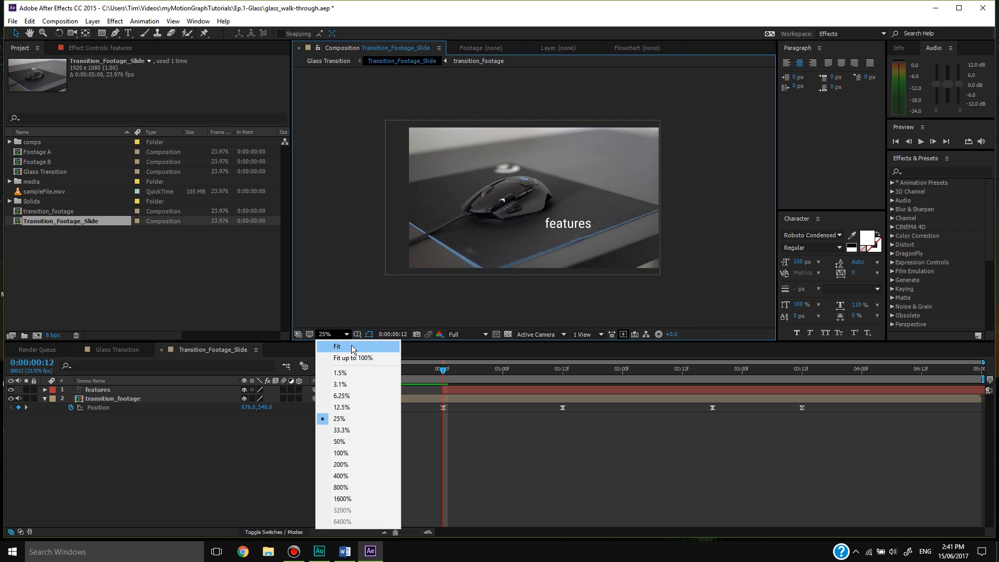
click(352, 345)
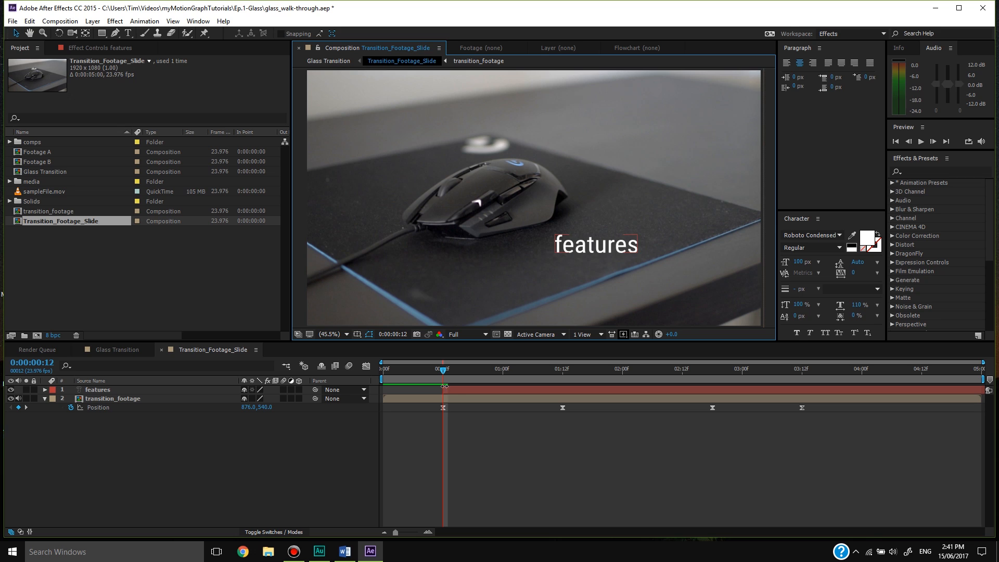
Keyframe the text's Position from about 931.4, 771 at 0:00:00:12 to 1224, 771 at 0:00:01:18 and preview the movement
click(471, 390)
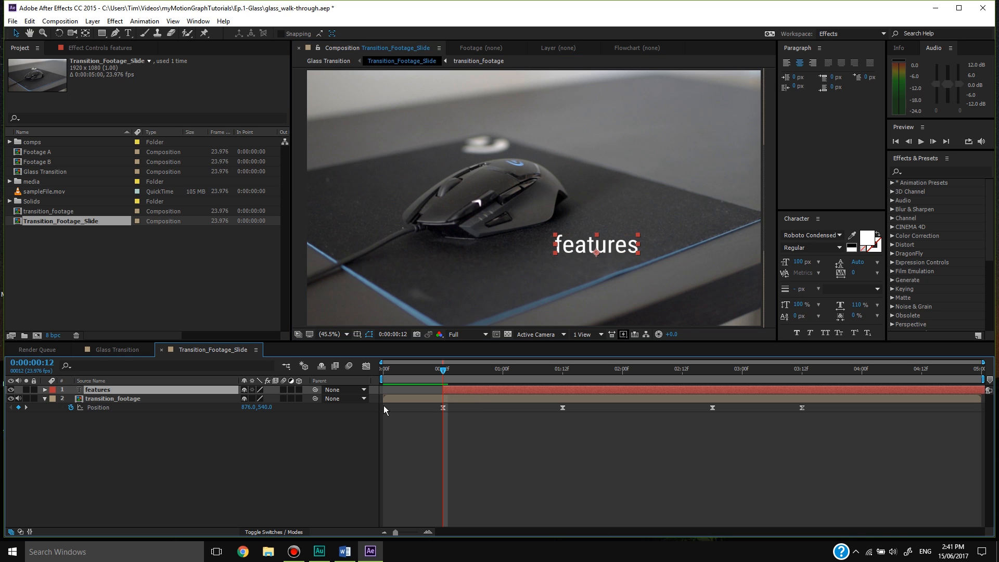
key(p)
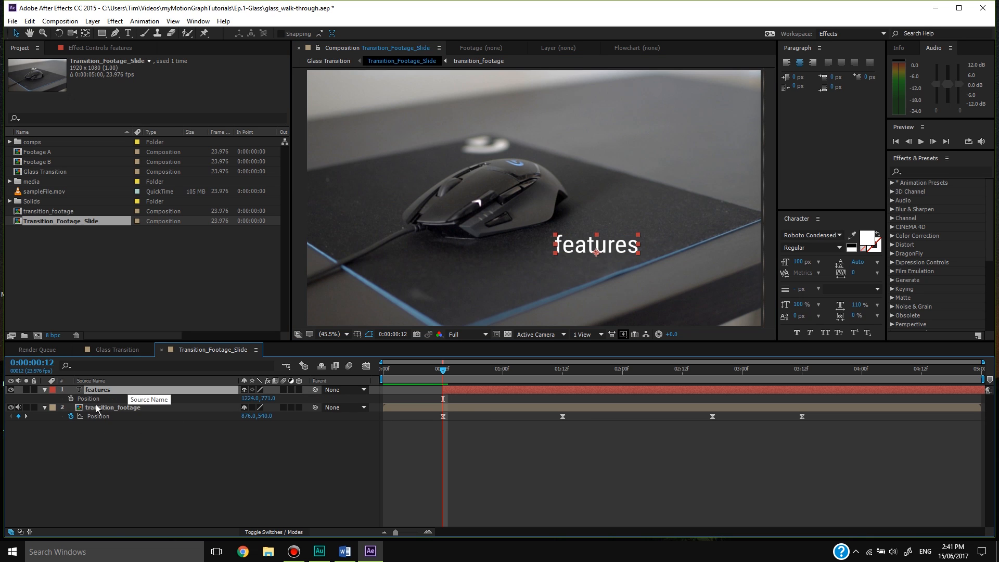
click(71, 399)
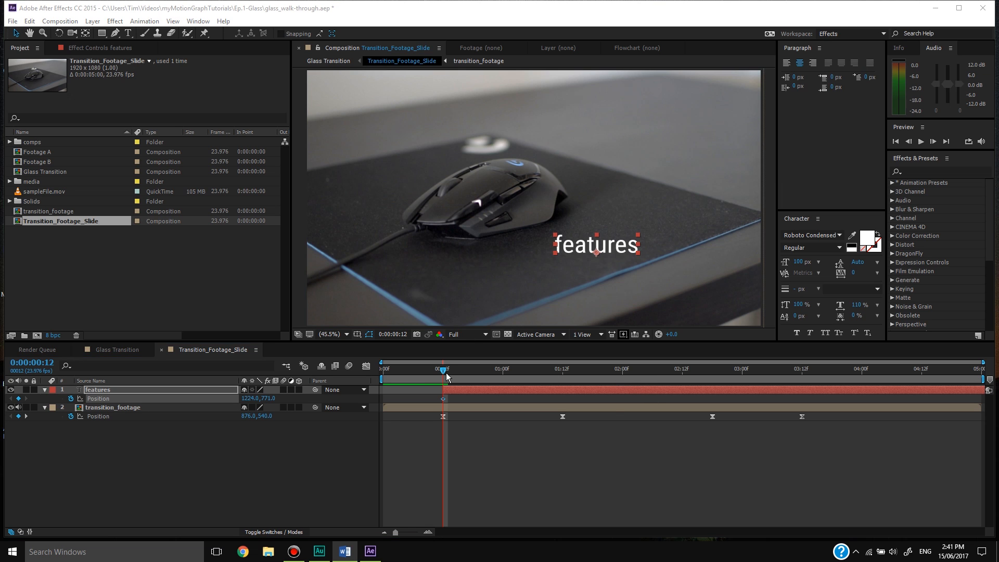
drag(474, 375, 593, 374)
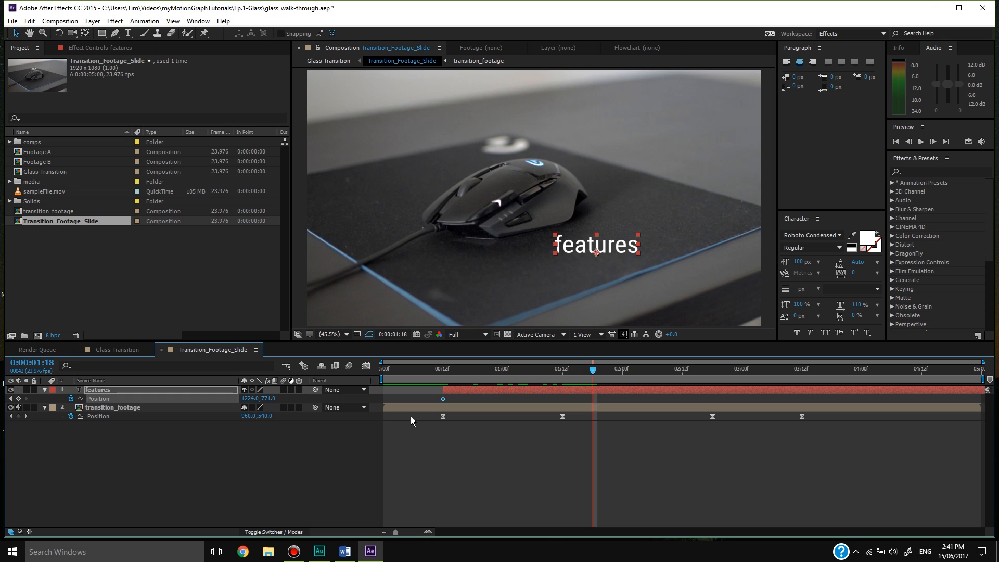
click(18, 399)
click(440, 368)
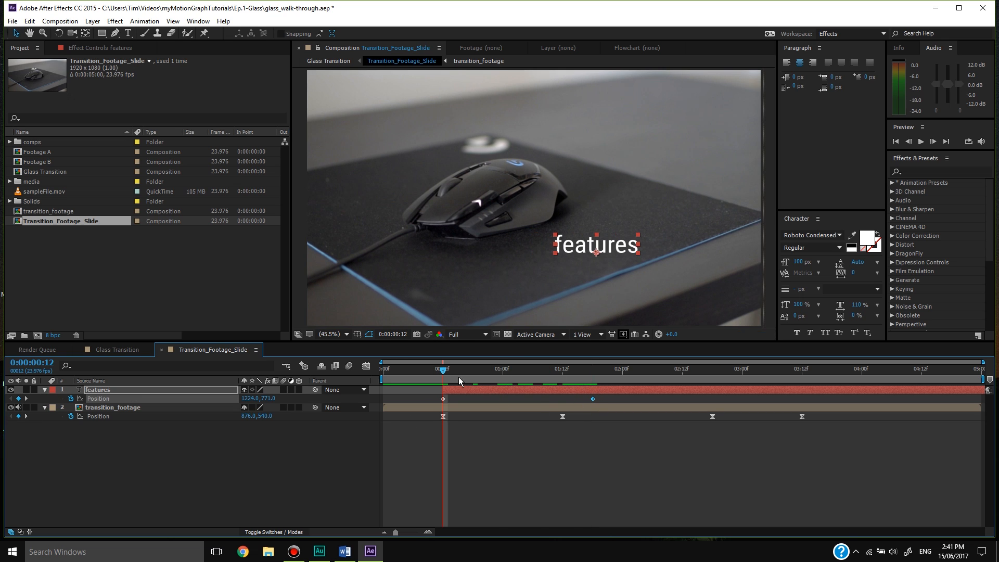
drag(614, 253, 545, 253)
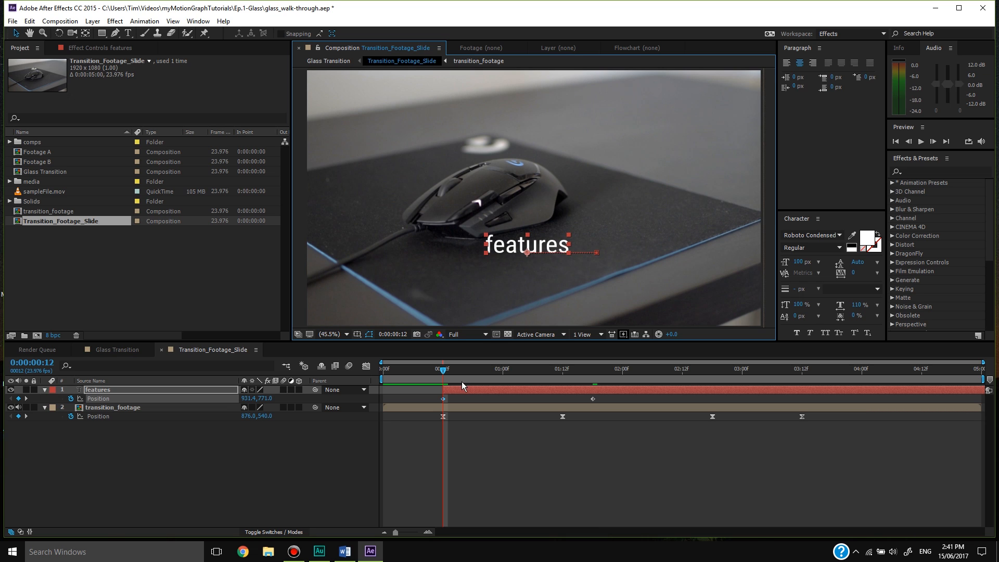
key(space)
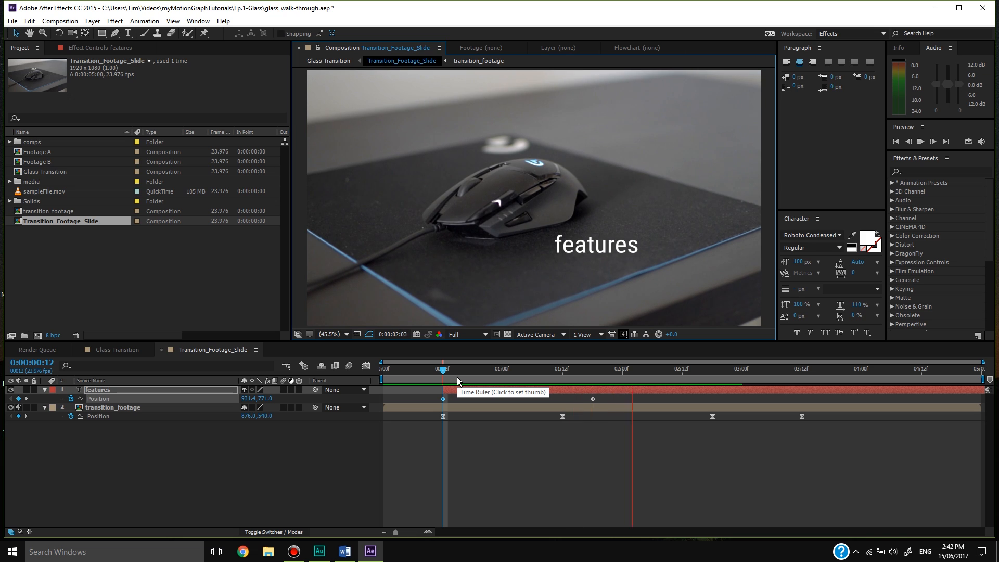
key(space)
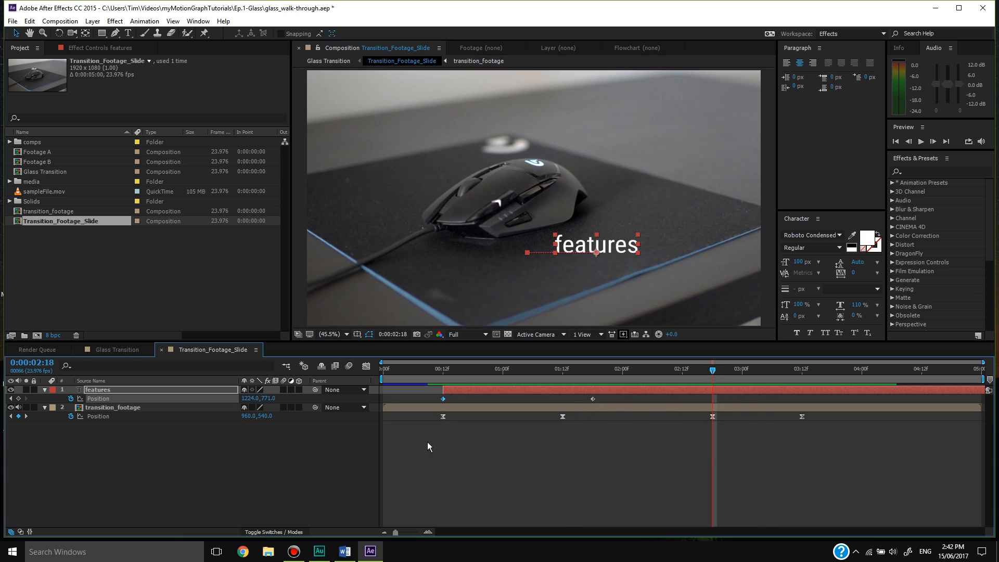
Hold the text's Position with a keyframe at 0:00:02:18 and keyframe it further right, at about 1564.9, 771, at 0:00:03:12
click(19, 399)
drag(716, 371, 803, 374)
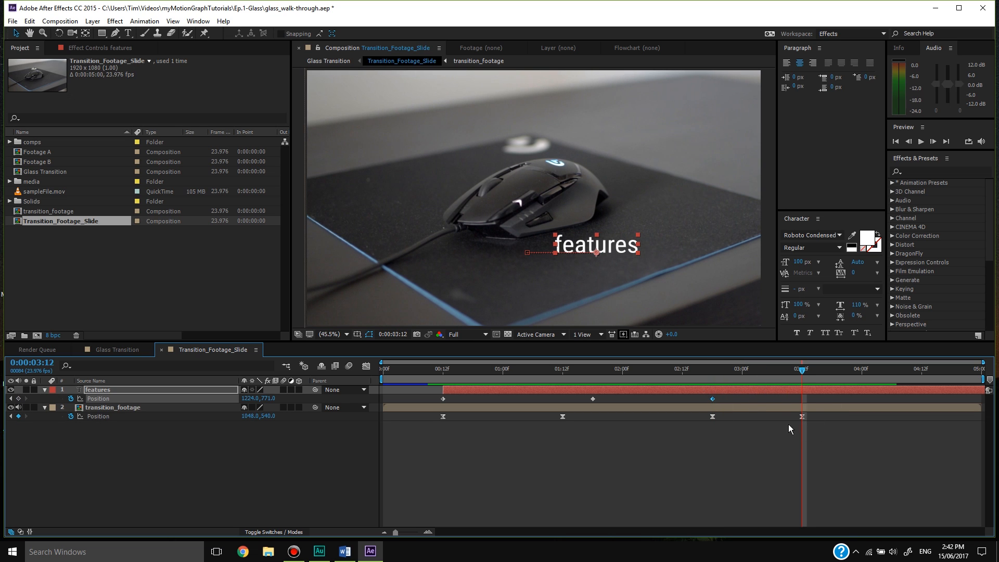
click(19, 398)
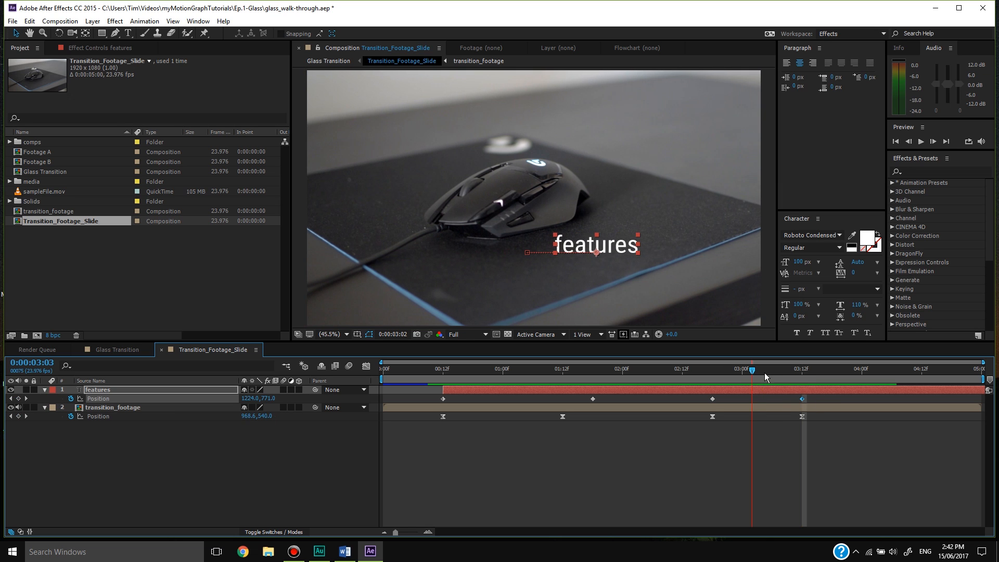
drag(587, 254, 685, 249)
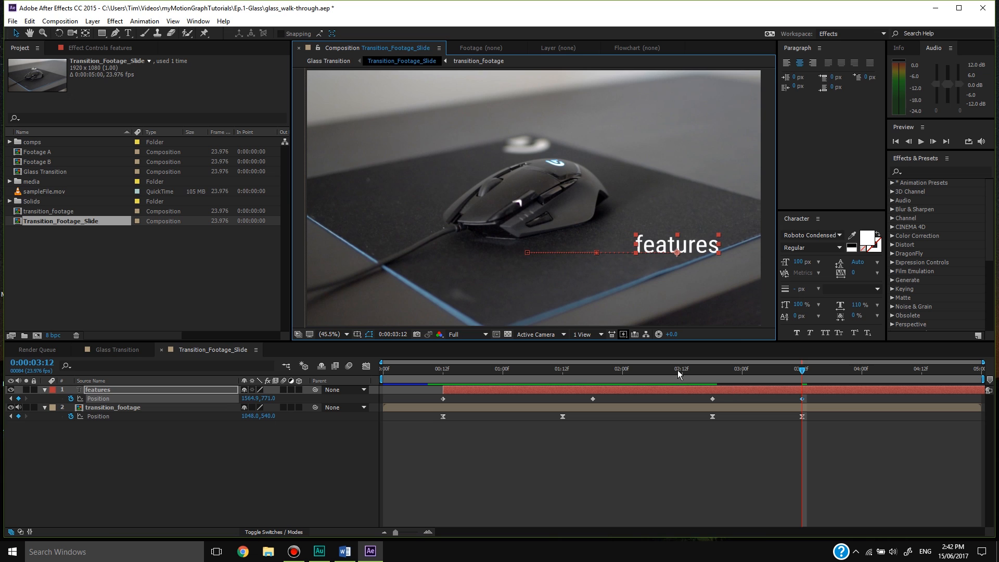
Preview the text animation from 0:00:00:12 and apply Easy Ease to all four of its Position keyframes
drag(678, 372, 442, 379)
click(464, 468)
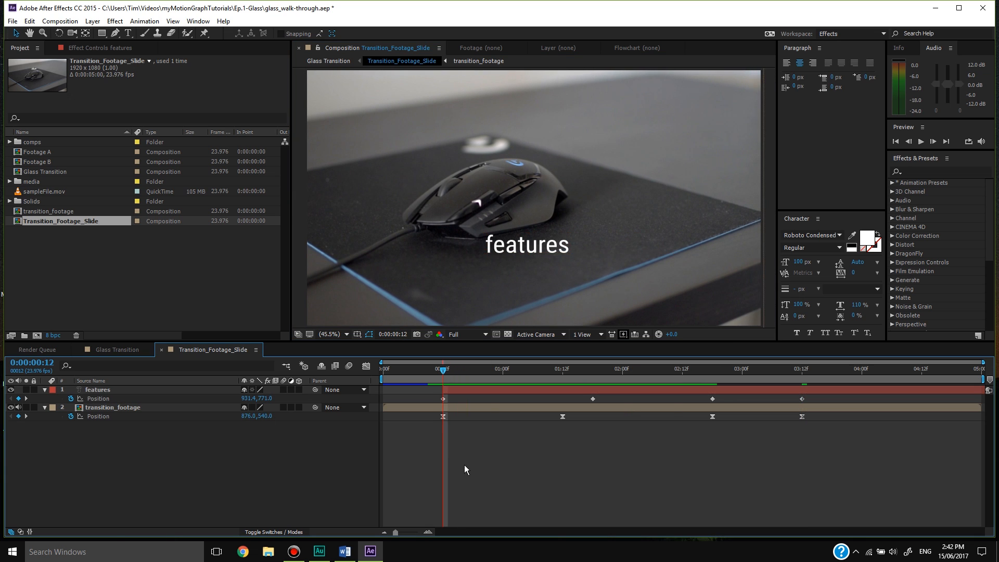
key(space)
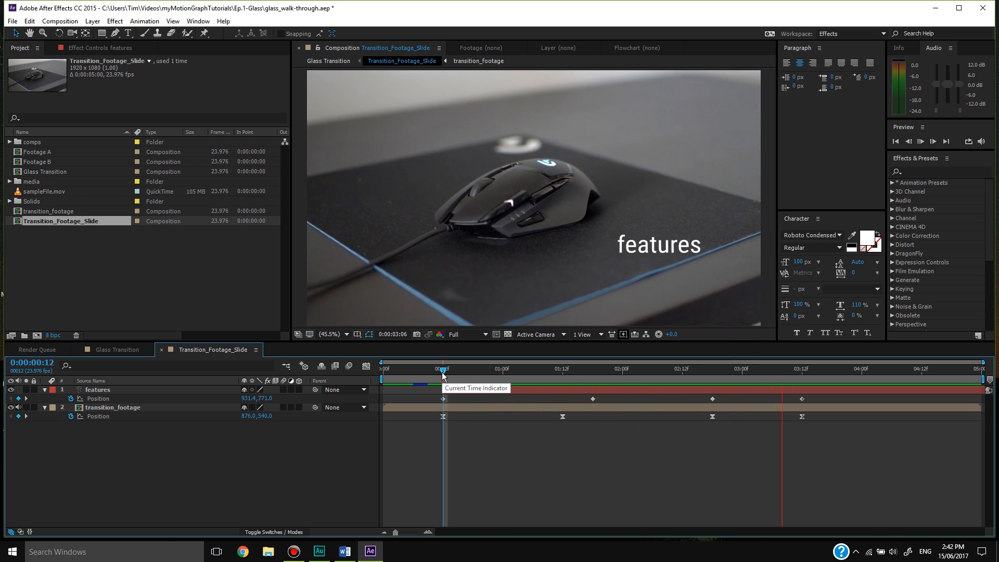
key(space)
drag(827, 395, 412, 404)
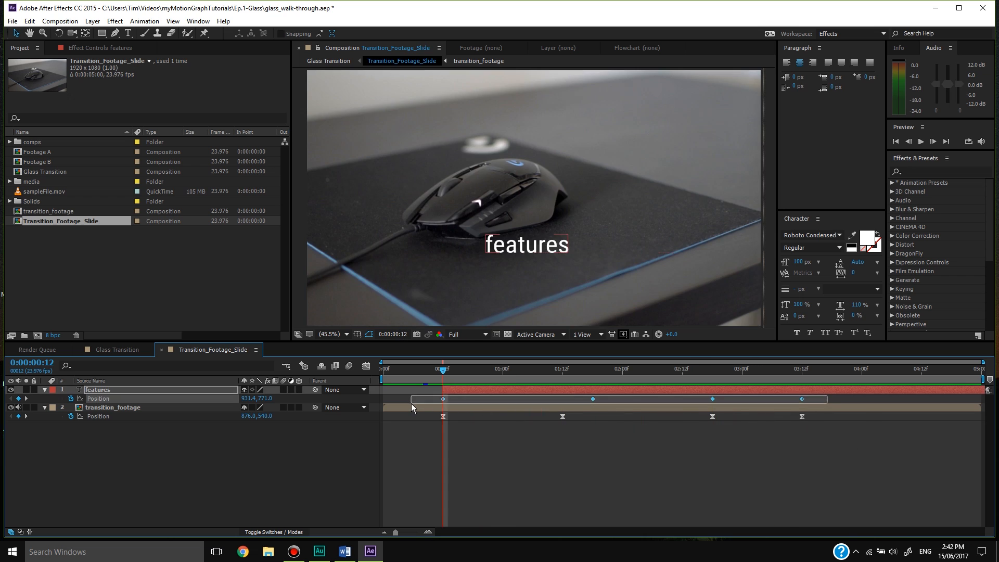
key(F9)
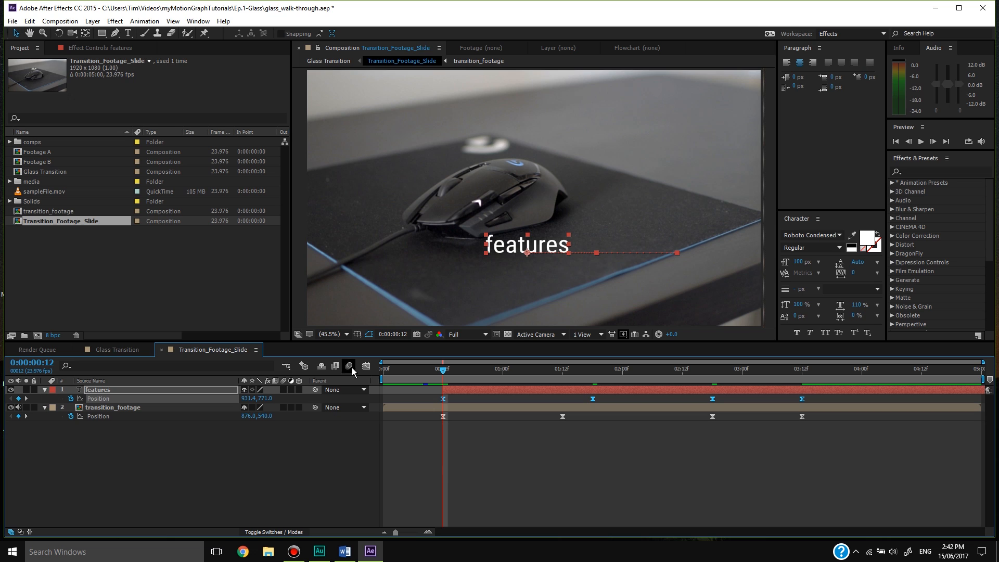
In the Graph Editor, extend the text's incoming speed handle at 0:00:01:18 and outgoing handle at 0:00:02:18 about halfway to their neighbouring keyframes
click(366, 367)
click(592, 503)
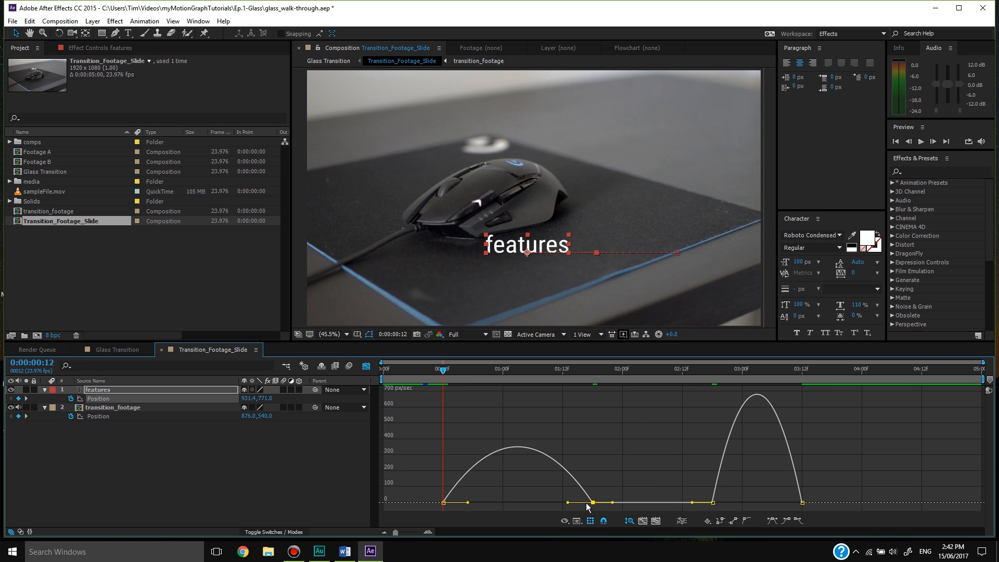
drag(566, 504, 518, 502)
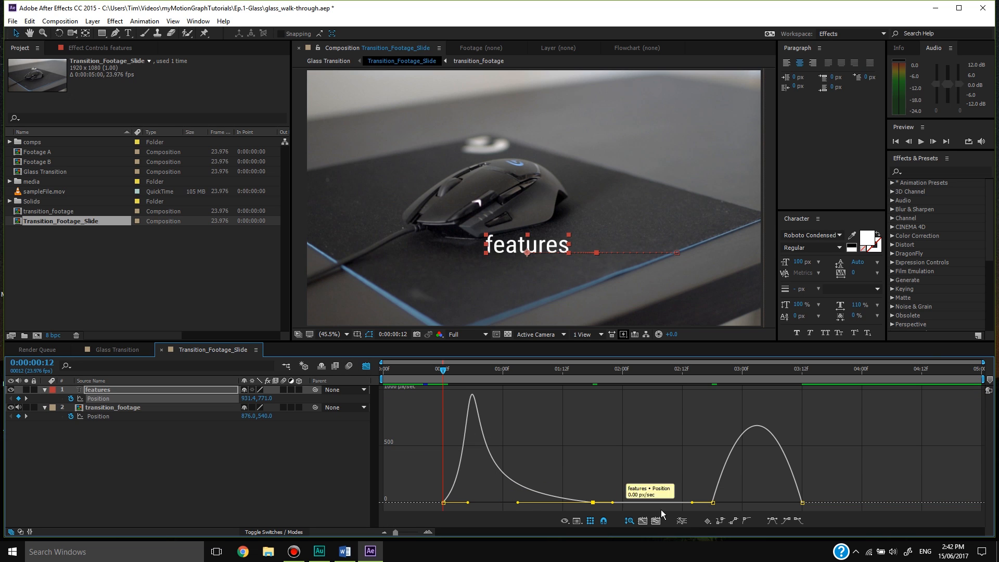
click(713, 502)
drag(728, 503, 766, 504)
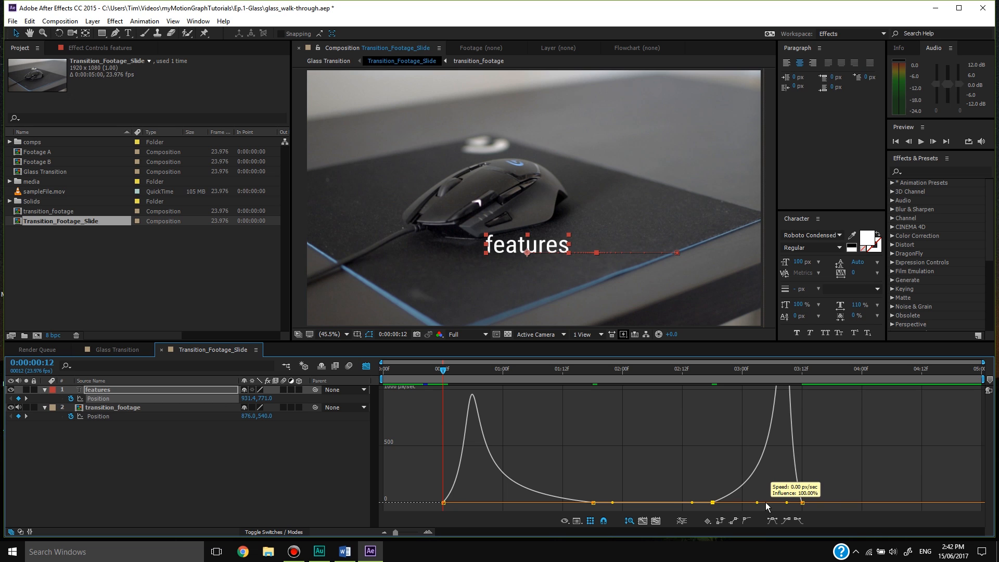
Preview the eased text animation, including with layer bars shown, and return to 0:00:00:12 with the features layer selected
key(space)
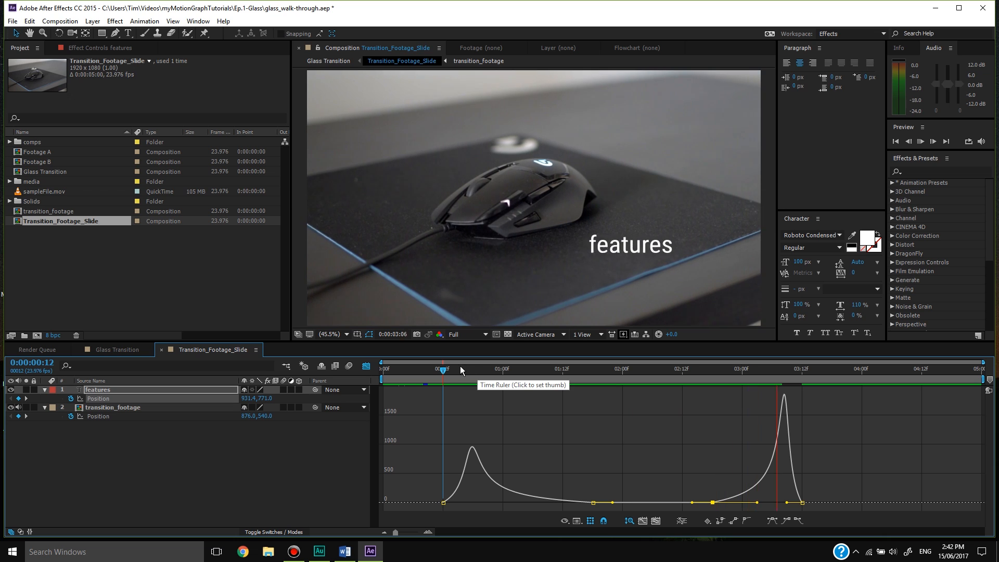
key(shift+F3)
drag(439, 375, 579, 374)
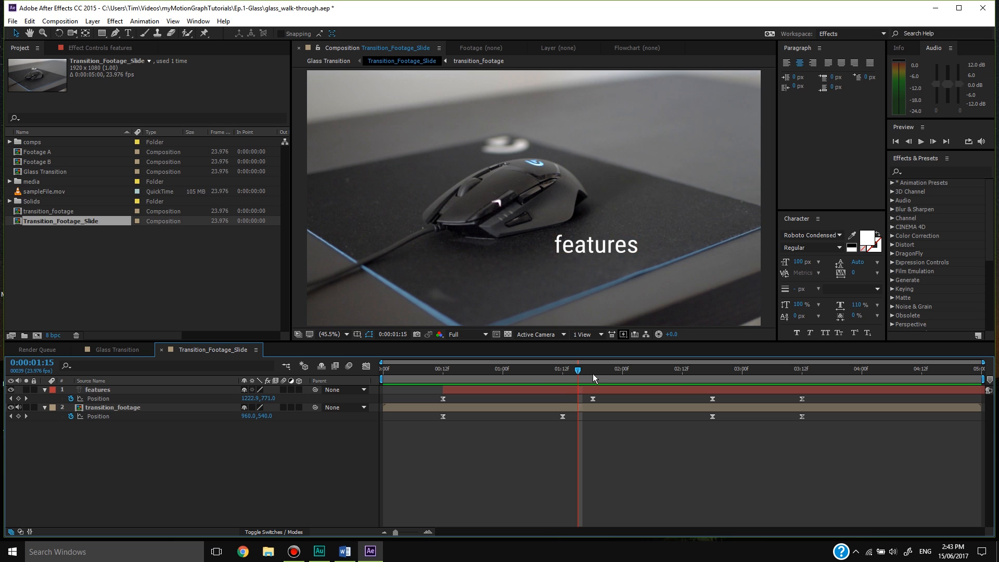
drag(579, 373, 527, 377)
key(space)
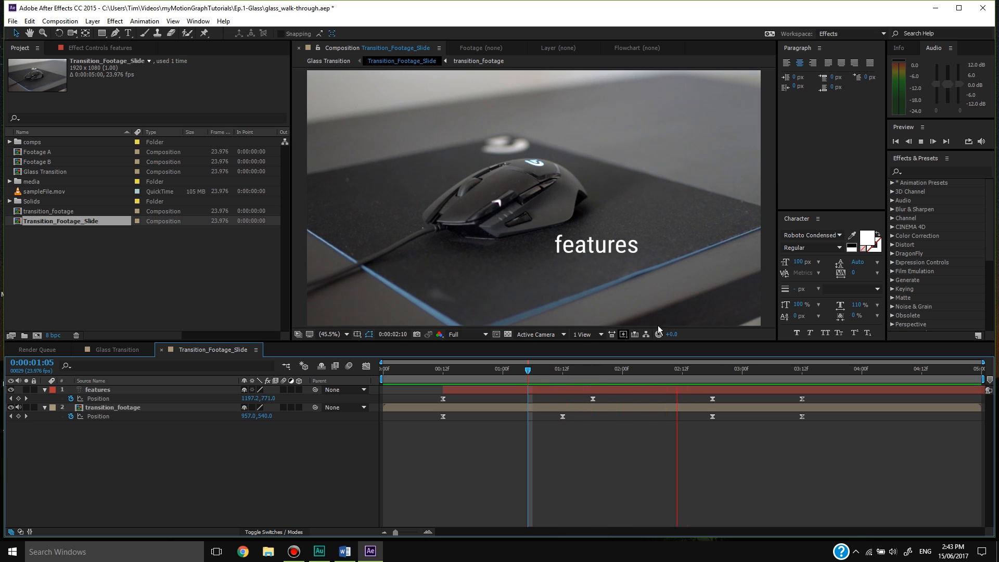
drag(606, 372, 438, 376)
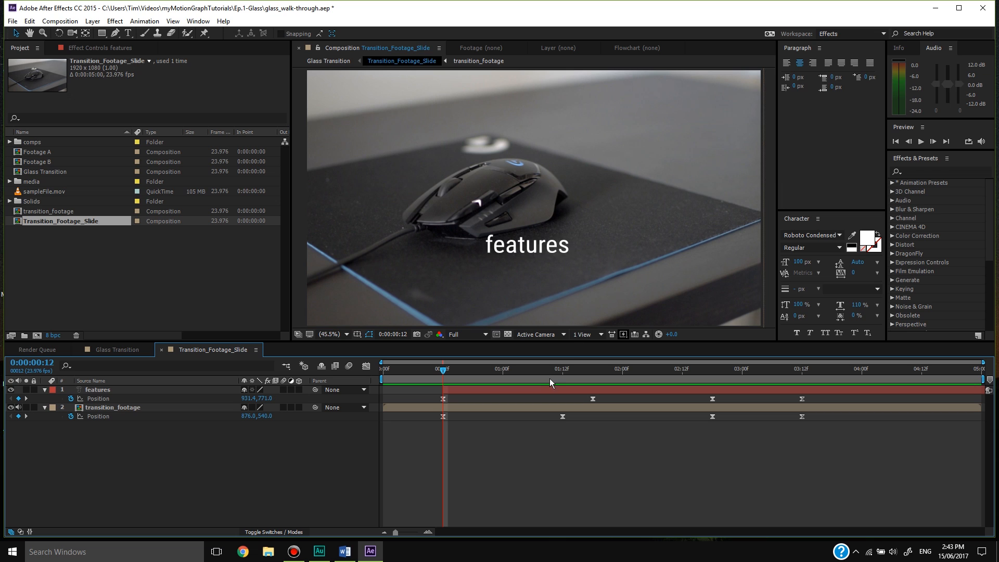
click(504, 391)
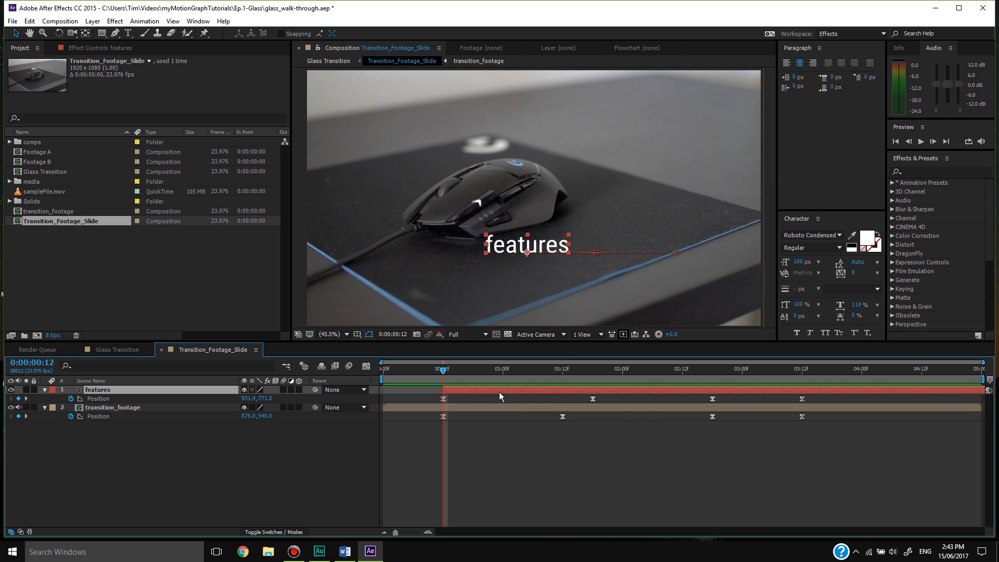
Pre-compose the features text layer as transition_text, moving all attributes into the new composition
right_click(499, 392)
click(560, 446)
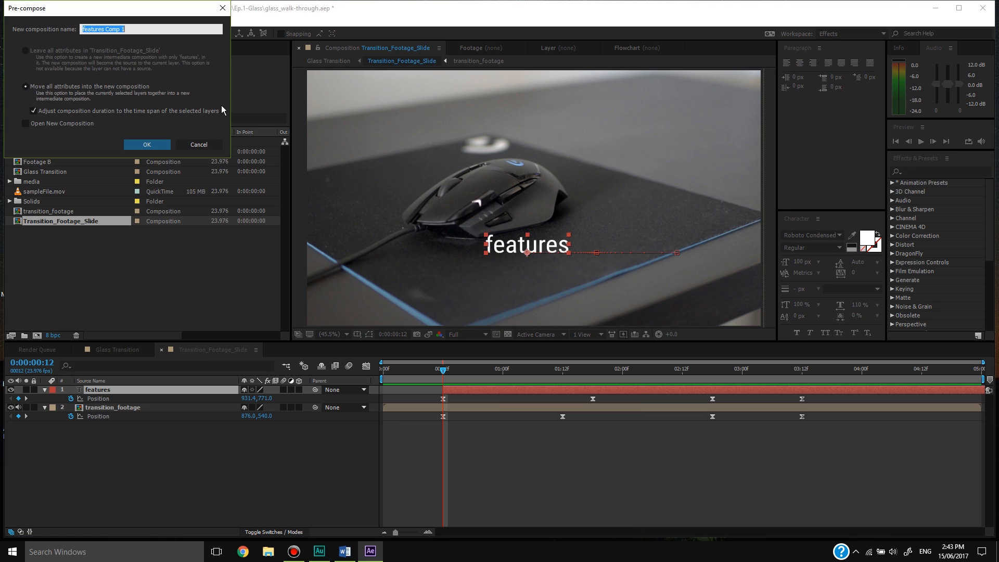
text(transition_text)
key(Return)
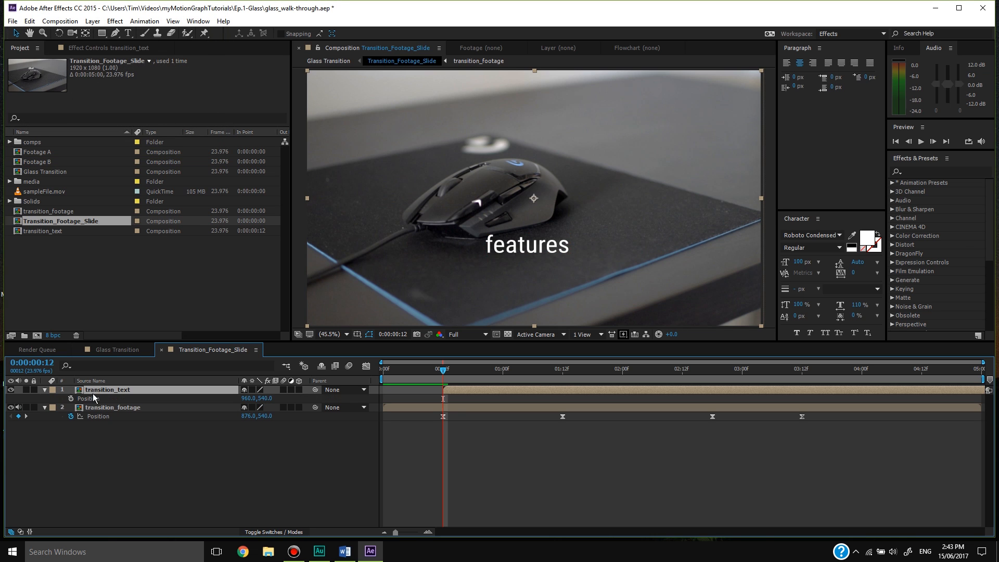
Keyframe transition_text's Position at 0:00:00:12, and shift the layer right to 976, 540 at 0:00:04:23
click(71, 398)
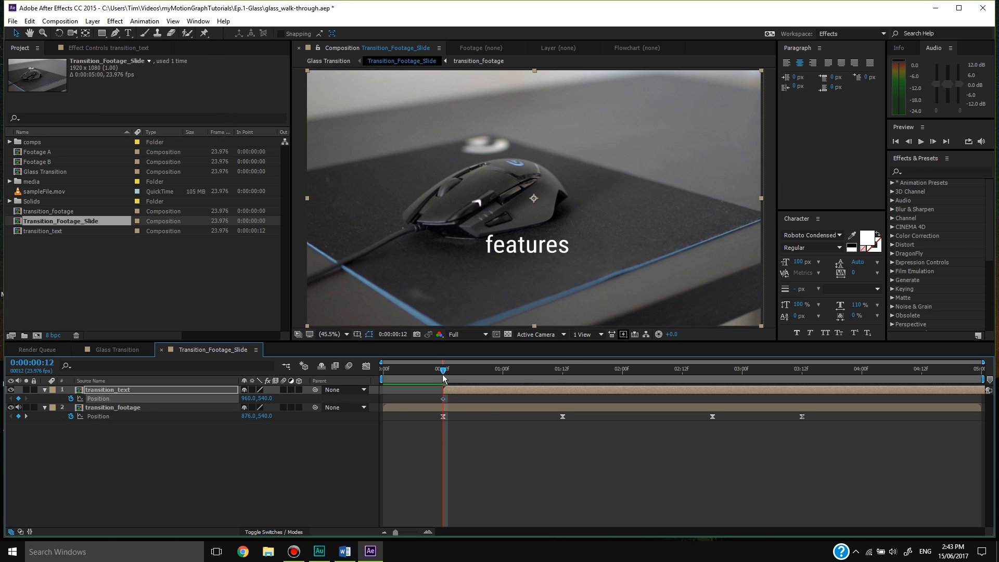
drag(444, 379, 921, 372)
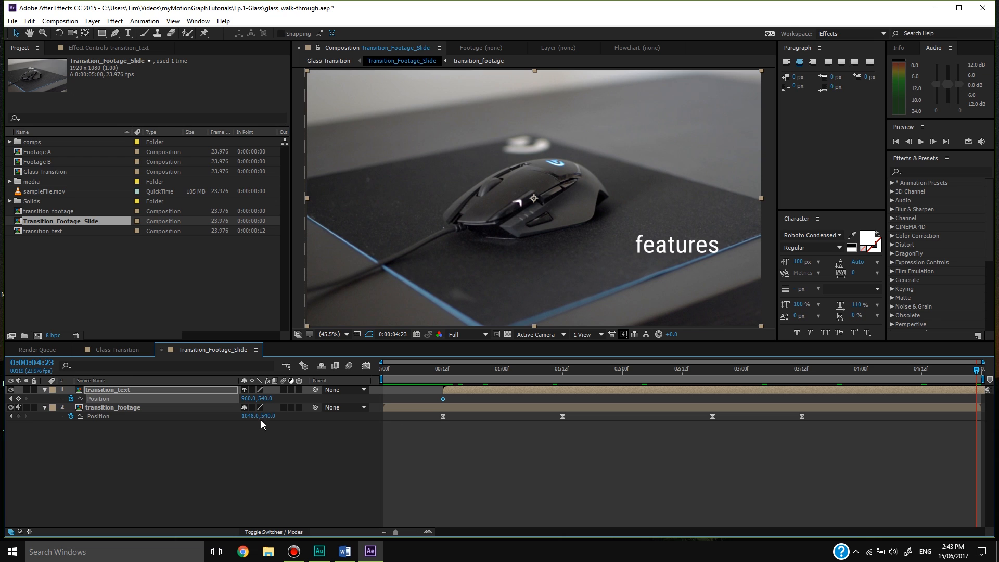
click(188, 393)
scroll(538, 248, down, 1)
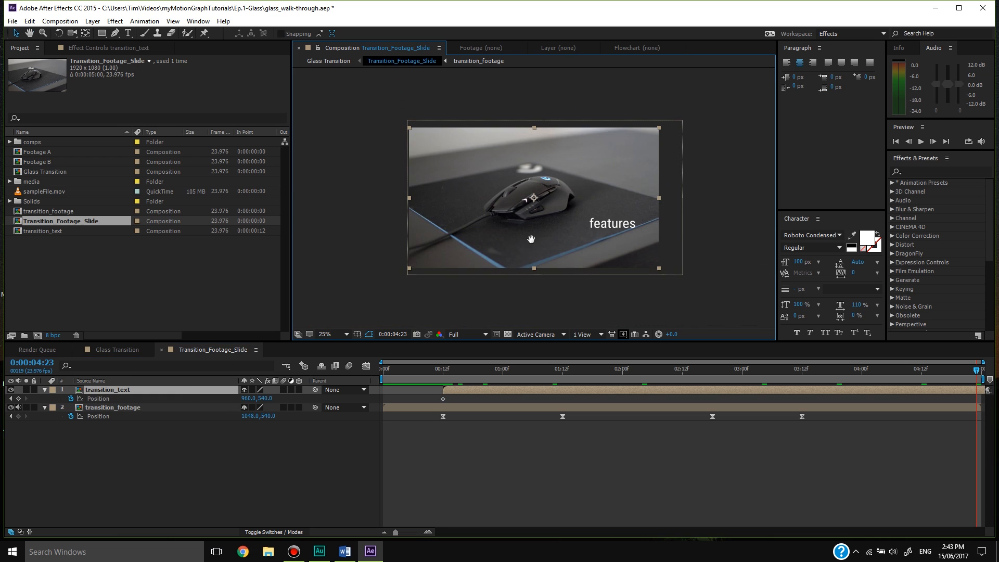
scroll(538, 248, up, 1)
drag(568, 254, 569, 251)
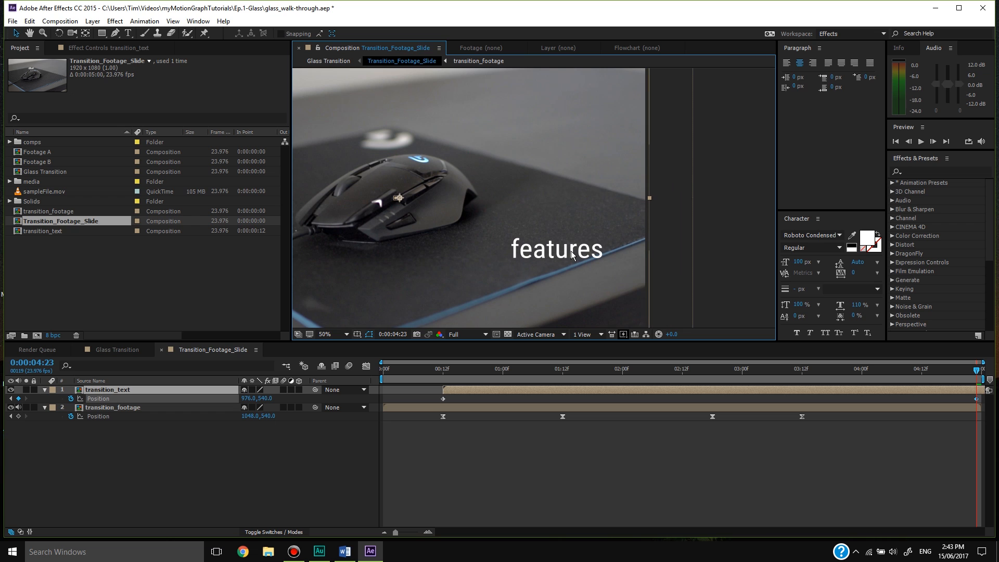
Shift transition_text's first Position keyframe at 0:00:00:12 left to 946, 540
drag(486, 372, 447, 378)
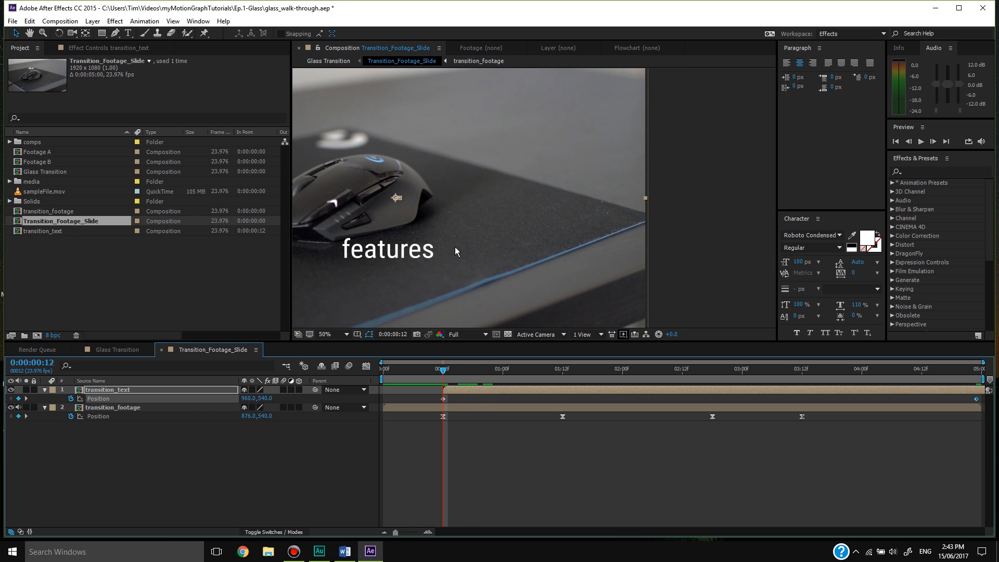
drag(456, 249, 721, 208)
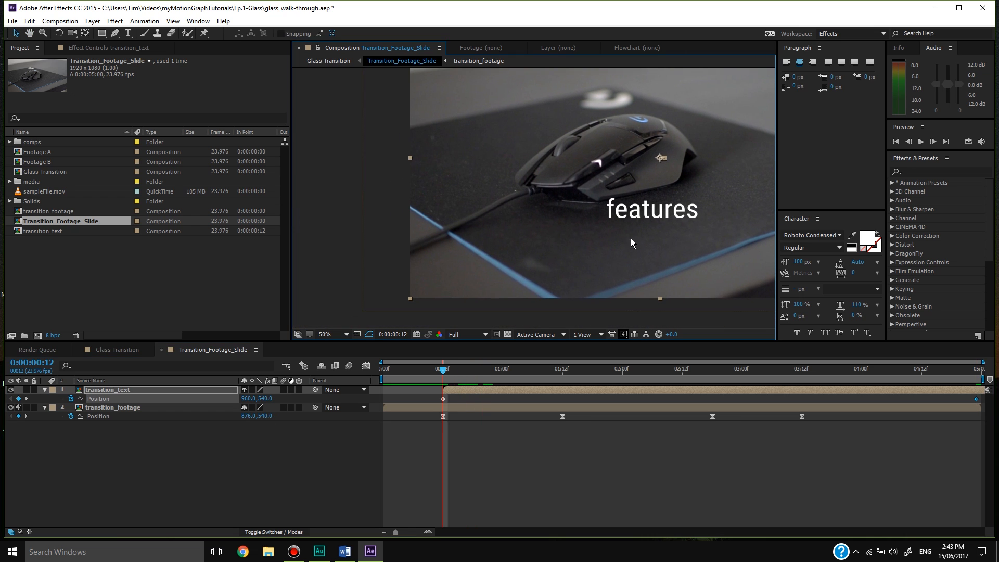
click(444, 398)
drag(595, 220, 591, 223)
drag(650, 173, 545, 205)
scroll(544, 204, up, 1)
scroll(544, 205, up, 1)
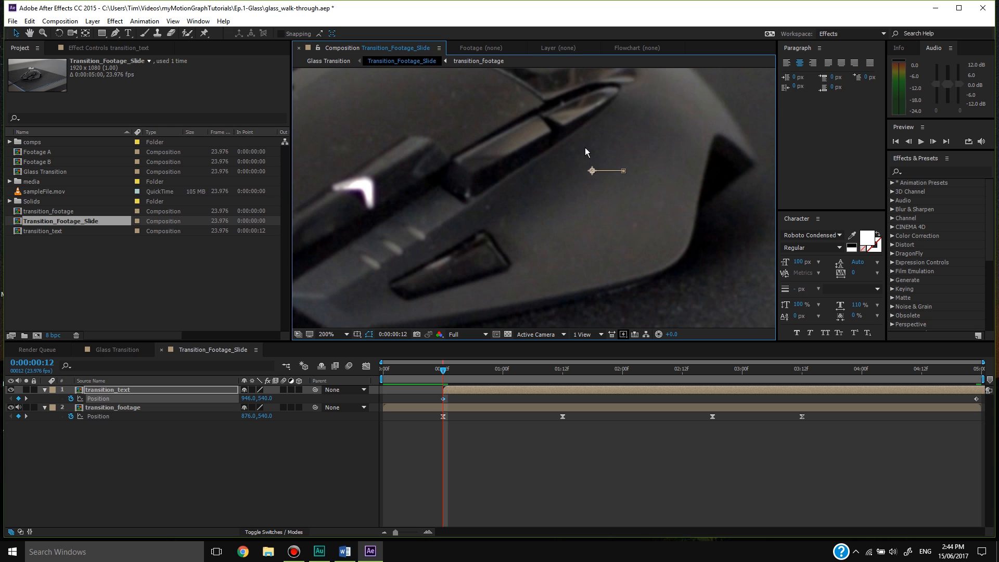
scroll(594, 204, down, 2)
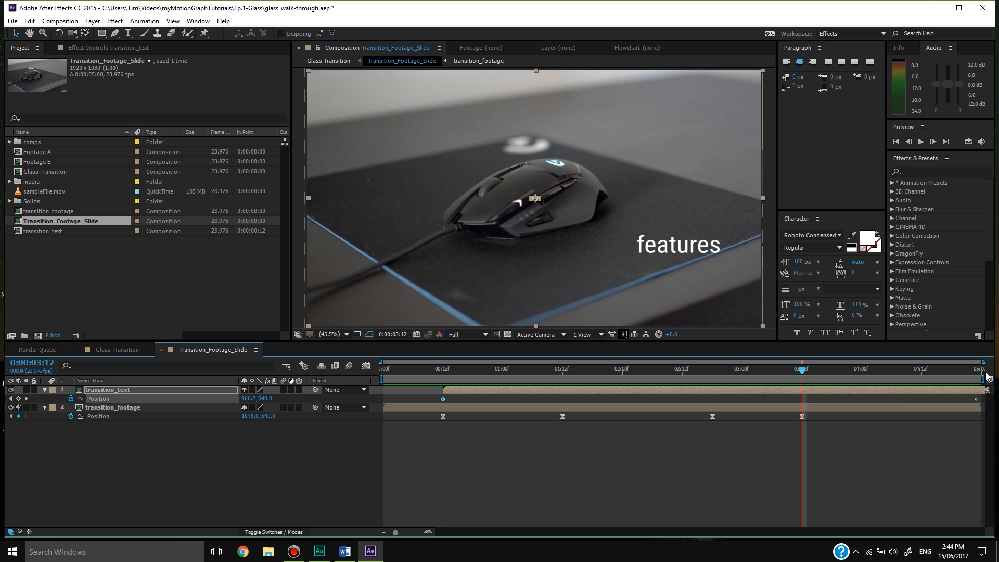
End the work area at 0:00:03:12 and preview the drifting text
drag(982, 381, 798, 385)
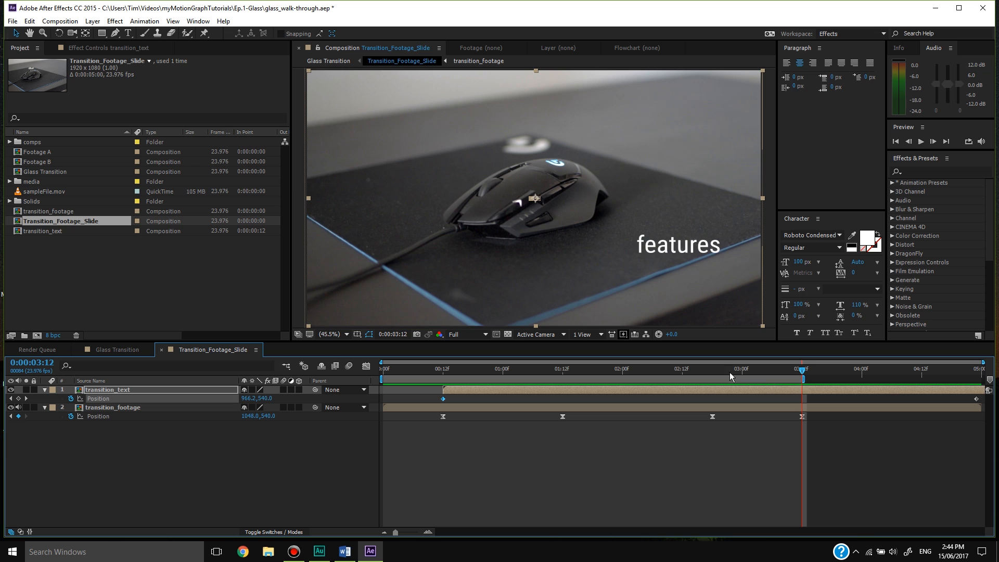
key(space)
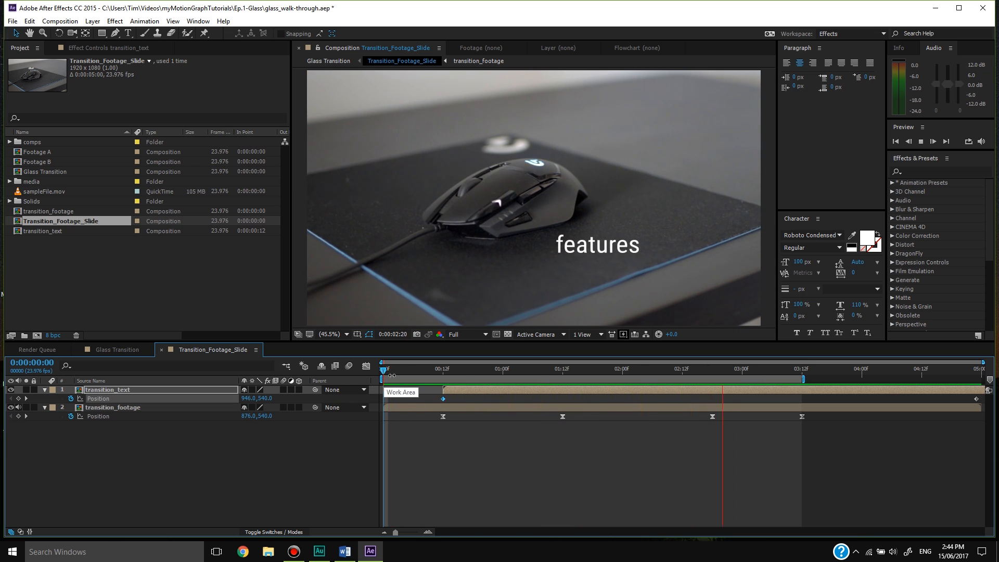
Nudge transition_text's last Position keyframe at 0:00:04:23 right to 992, 540
drag(555, 367, 980, 376)
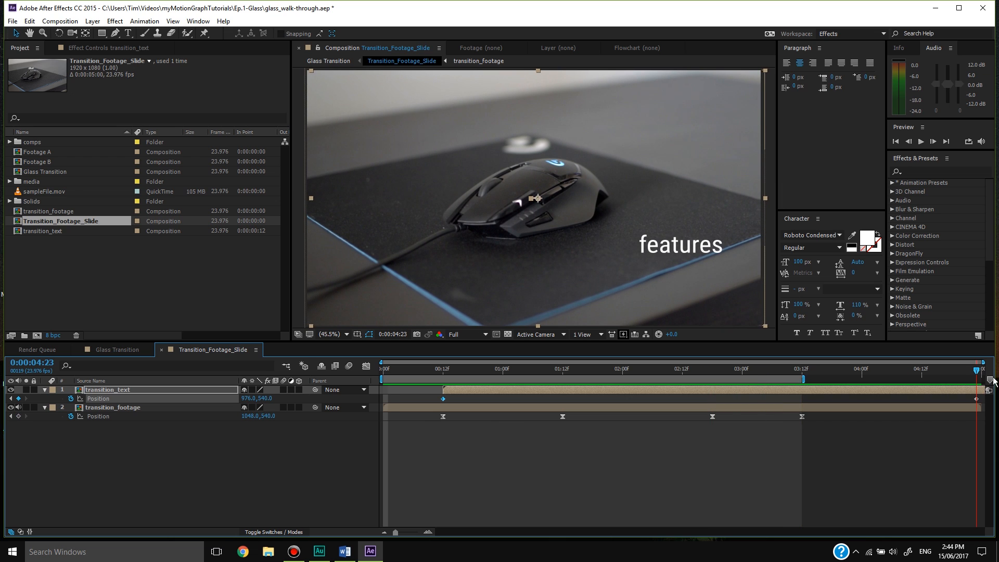
click(698, 258)
key(Right)
key(Right)
key(Right)
key(Right)
key(Right)
key(Right)
key(Right)
key(Right)
key(Right)
key(Right)
key(Right)
key(Right)
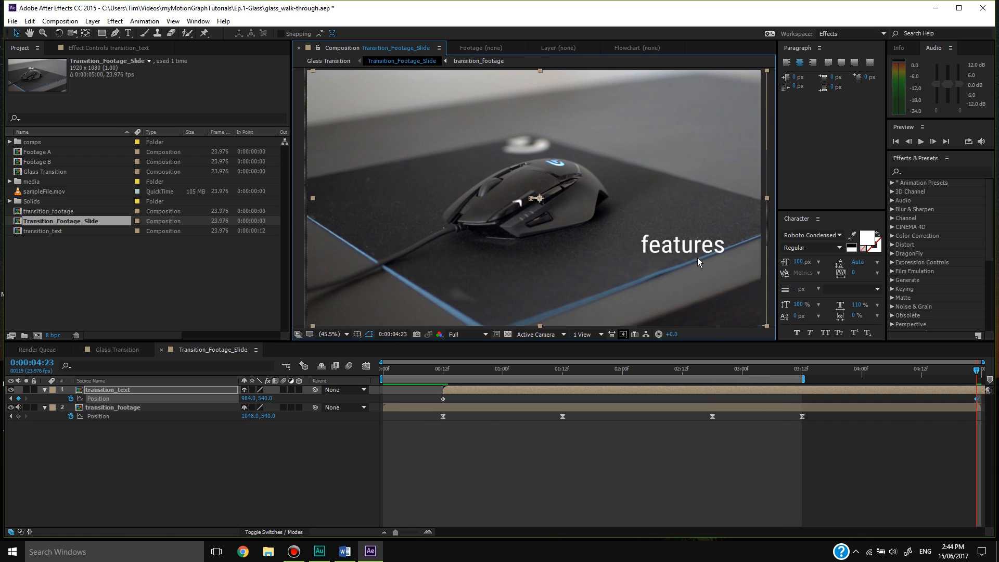
key(Right)
key(Right)
key(Right)
key(Right)
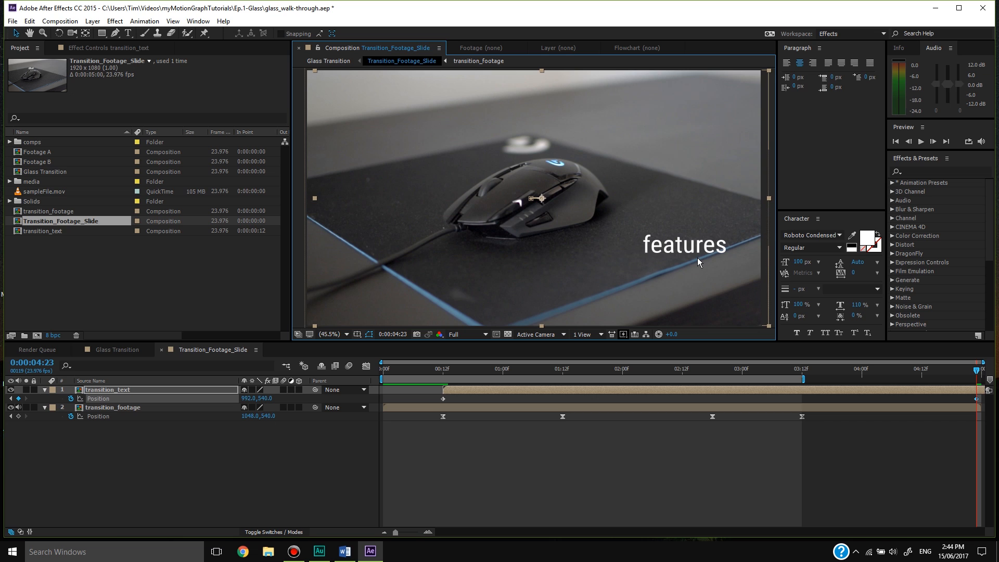
Nudge transition_text's Position keyframe at 0:00:00:12 left to 942, 540 and preview the movement
drag(594, 373, 443, 375)
key(v)
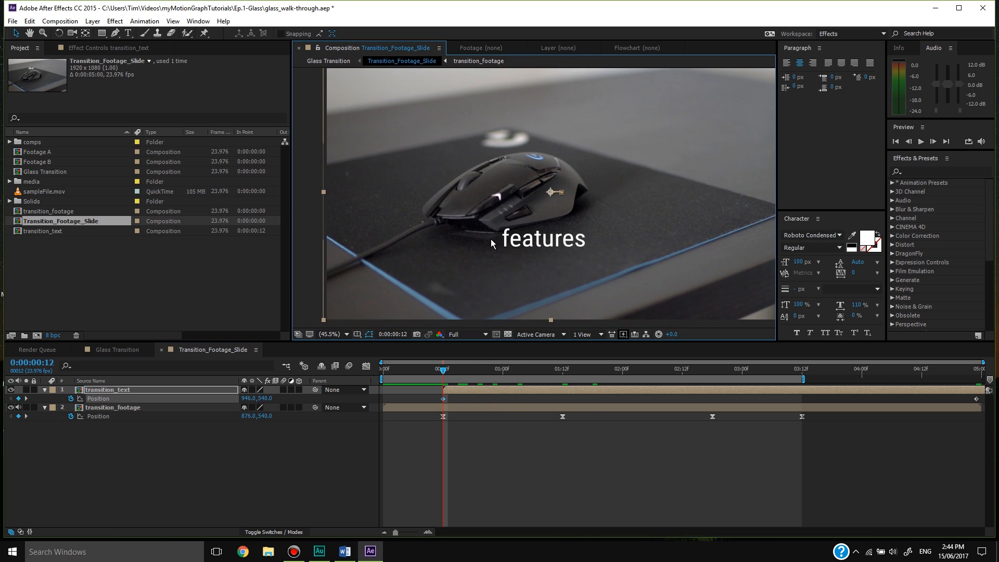
key(Left)
key(Left)
key(Left)
key(Left)
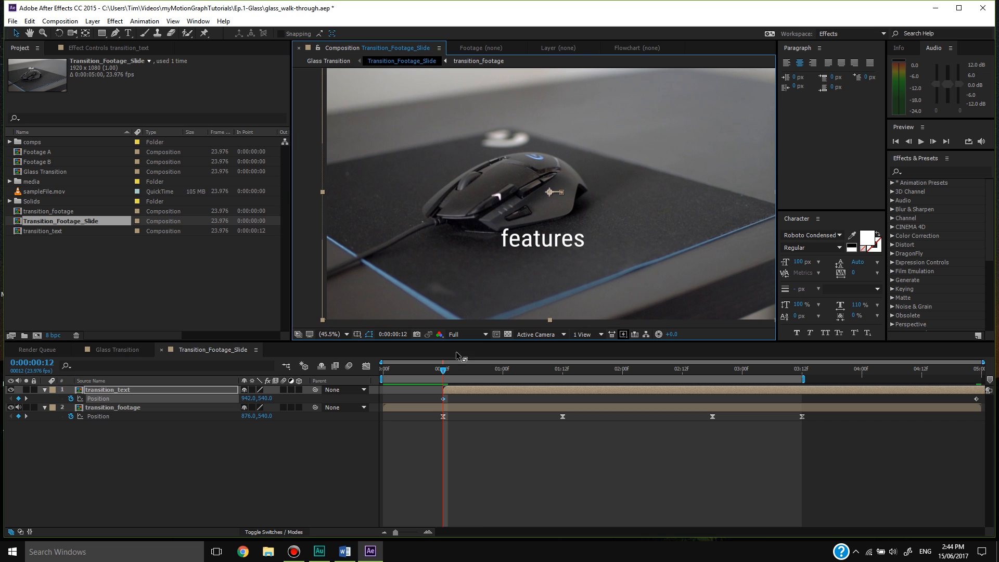
click(443, 372)
key(space)
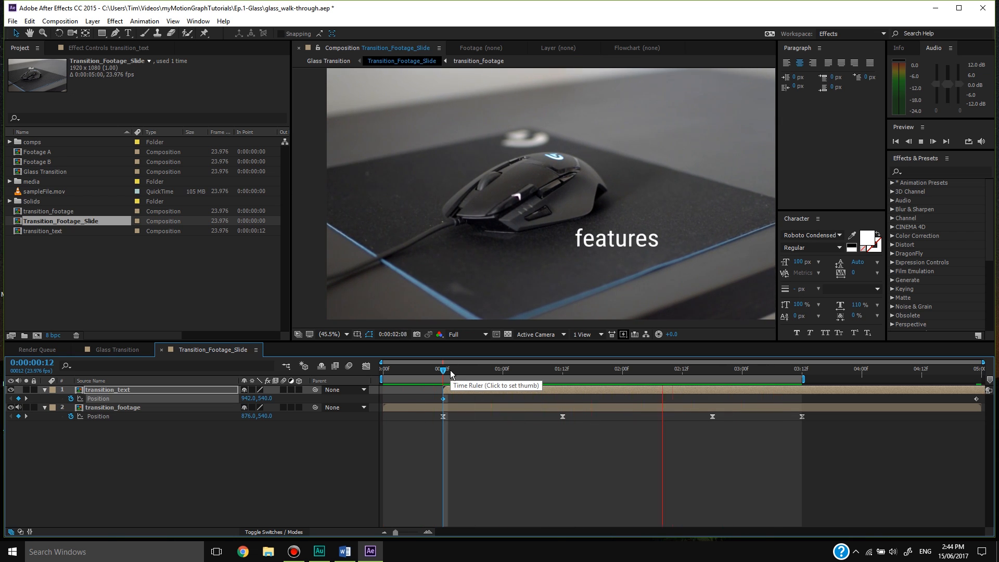
key(space)
click(482, 445)
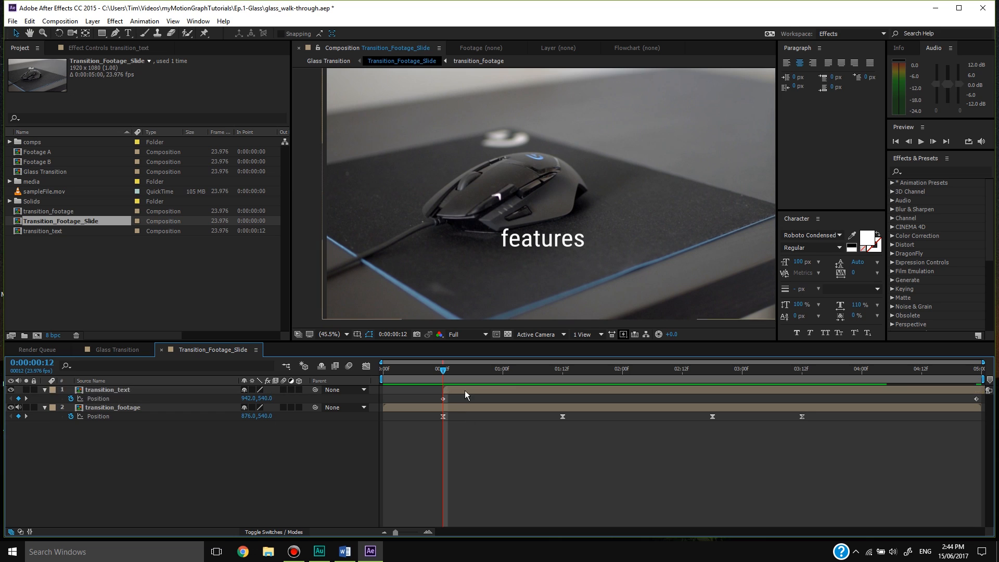
Fade in transition_text with Opacity keyframes of 0% at 0:00:00:12 and 100% about two frames after it
click(464, 390)
key(t)
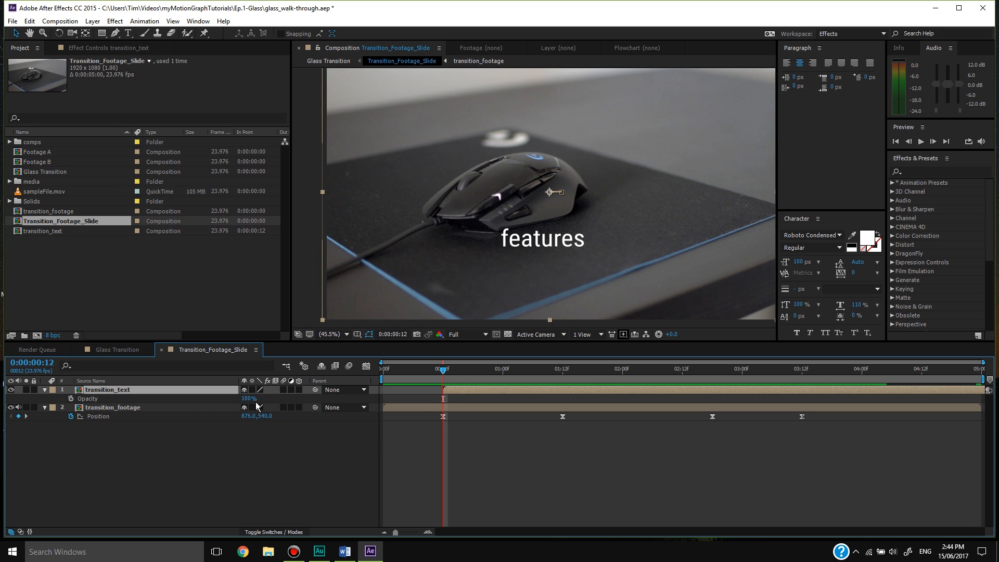
click(71, 398)
drag(442, 399, 447, 399)
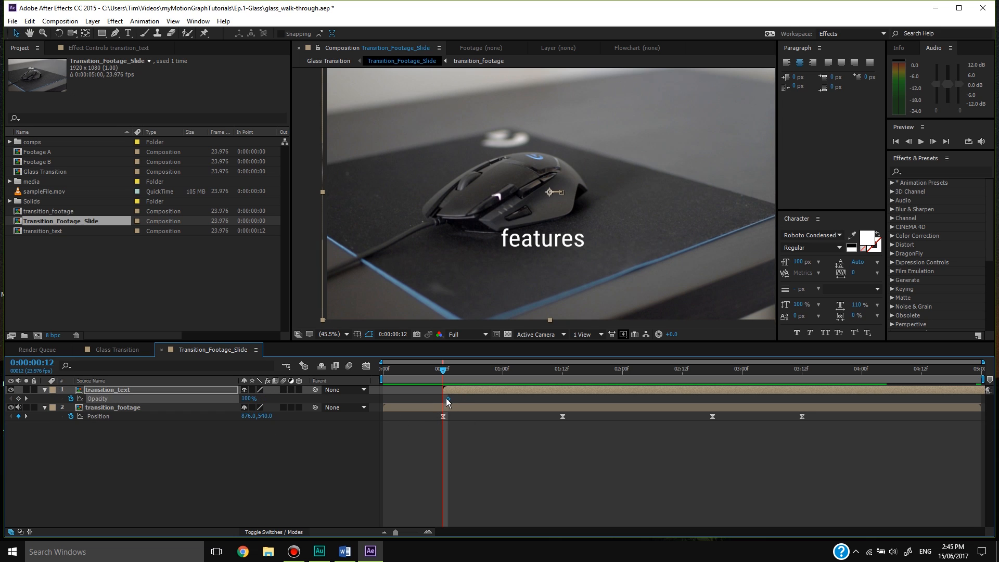
drag(248, 398, 196, 398)
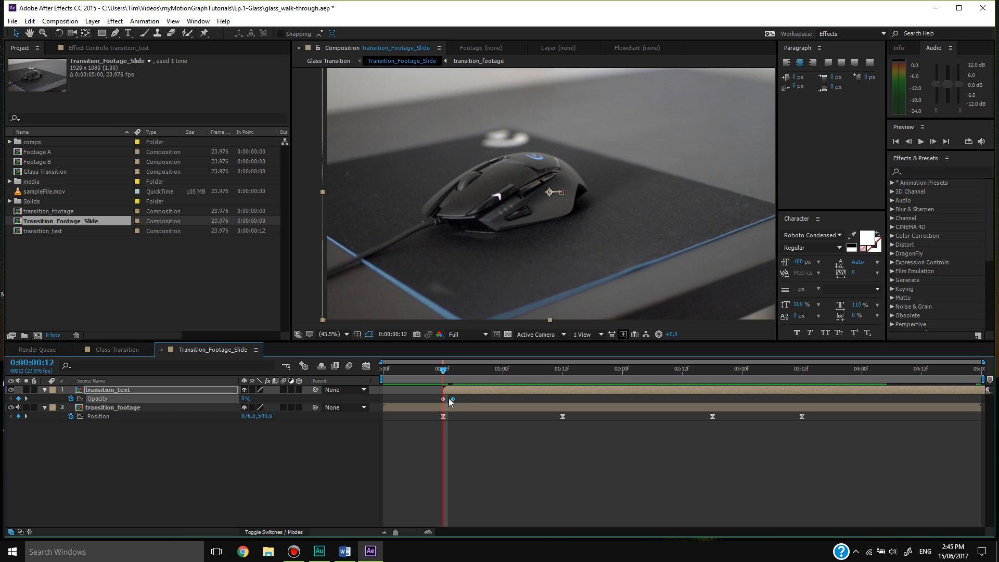
Preview the text's fade-in, including from the start of the composition, and return to 0:00:00:12
key(space)
click(438, 370)
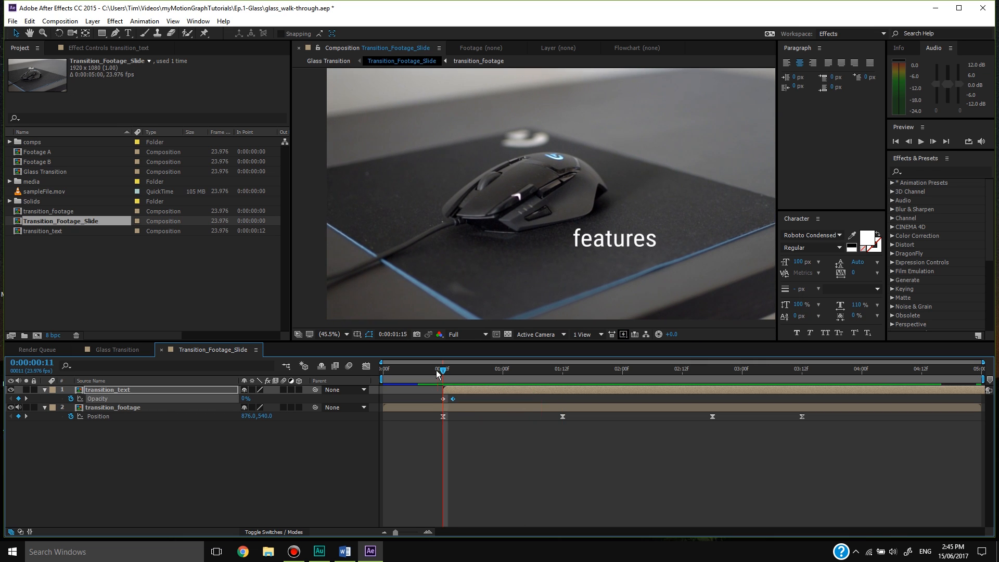
drag(436, 370, 363, 376)
key(space)
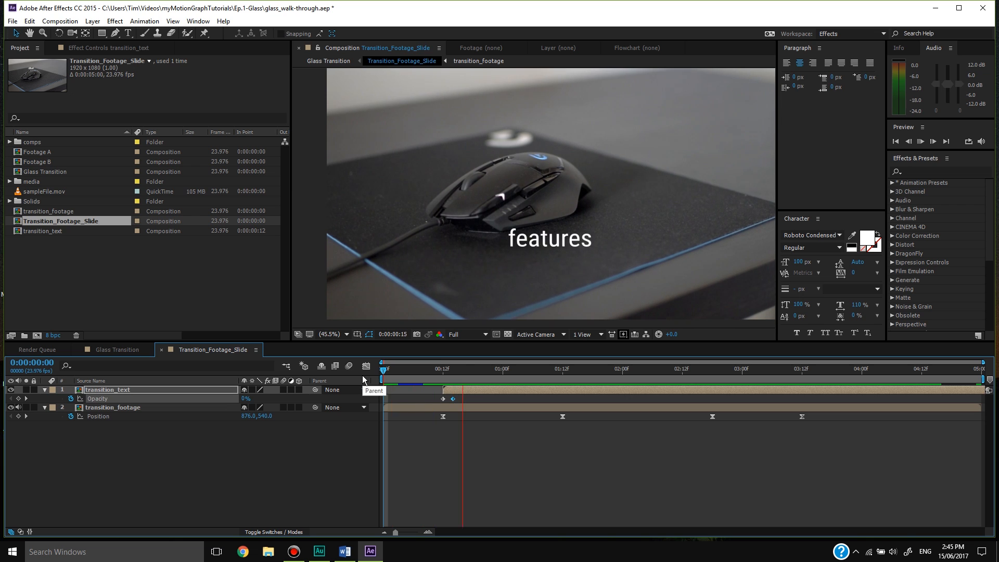
click(442, 370)
Switch to the Glass Transition composition and preview the whole transition from the beginning with nothing selected
click(99, 350)
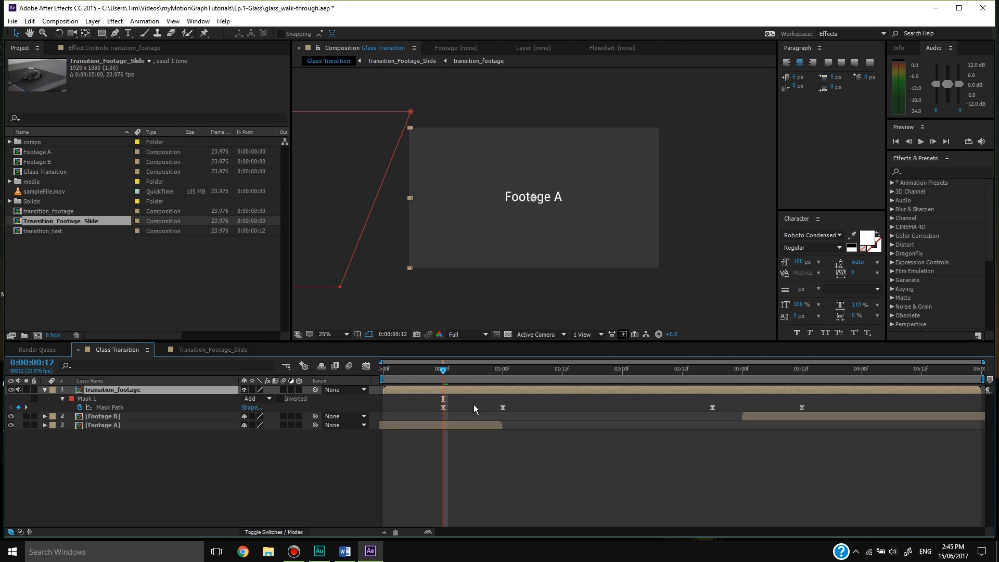
drag(441, 371, 333, 380)
key(ctrl+shift+a)
key(space)
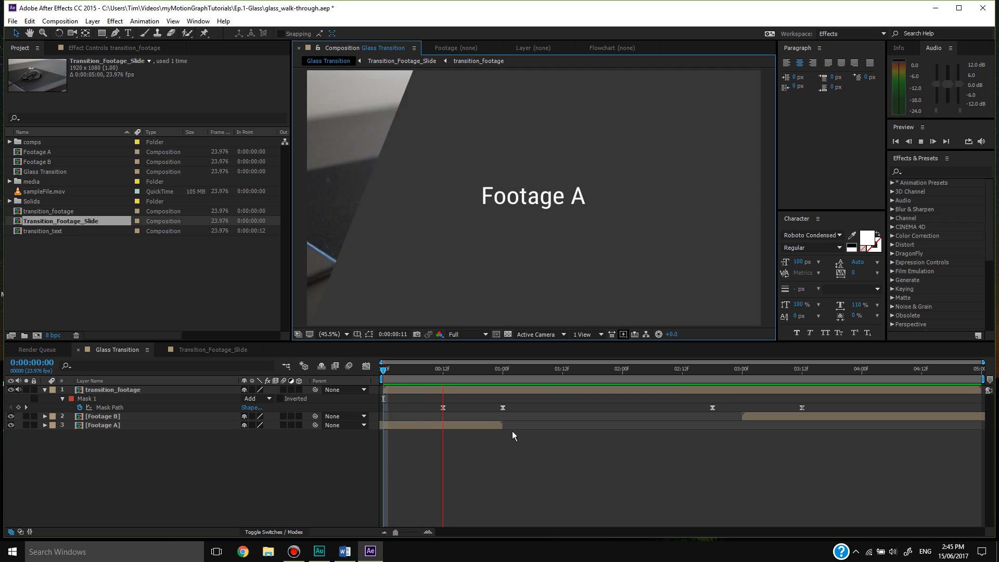
key(space)
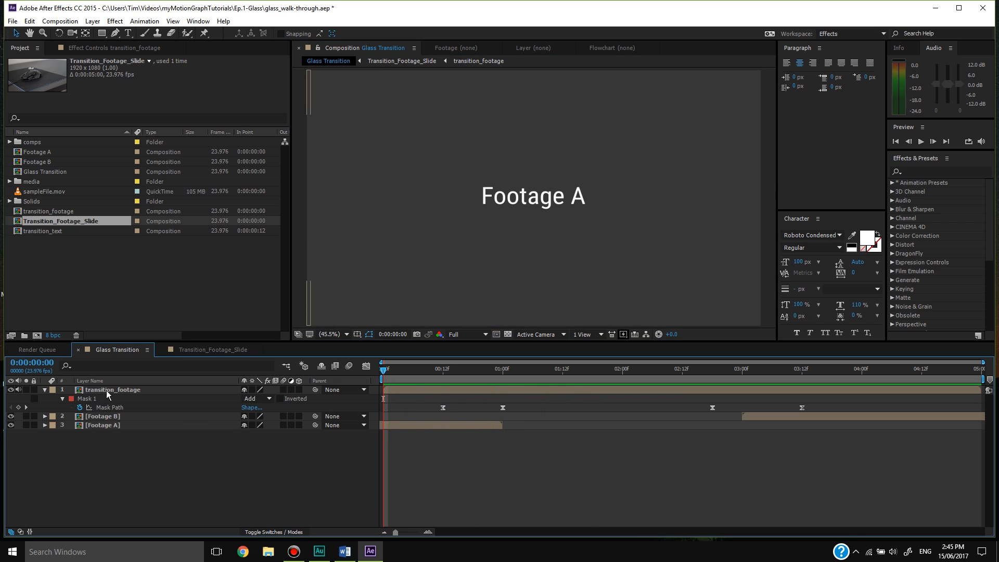
Collapse the mask properties, split Footage A at 0:00:00:00 and delete the piece before the composition start
click(110, 391)
click(111, 426)
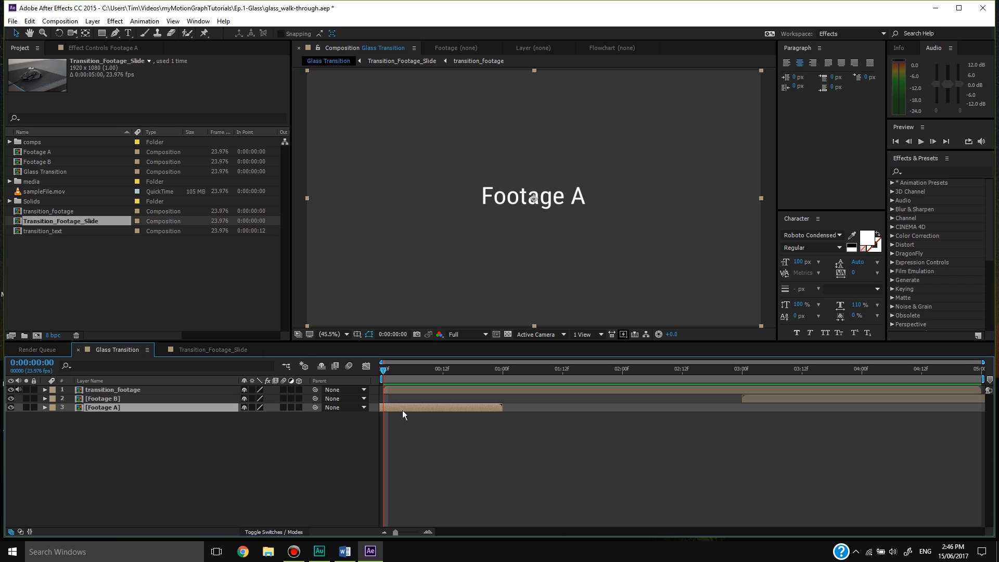
key(ctrl+d)
click(112, 418)
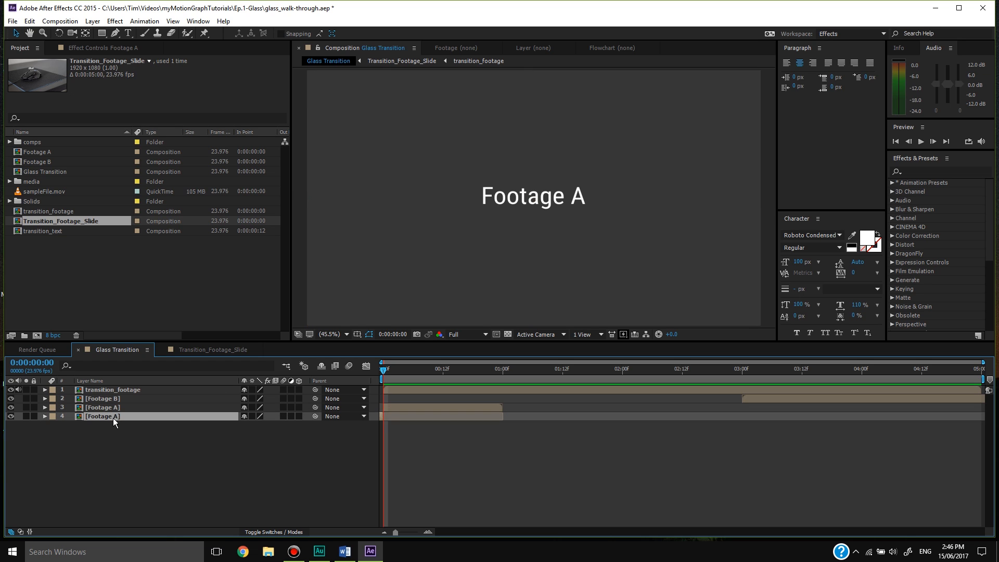
key(Delete)
Split Footage B at 0:00:04:23, delete the trailing piece, and align the layer's end with the composition's end
key(End)
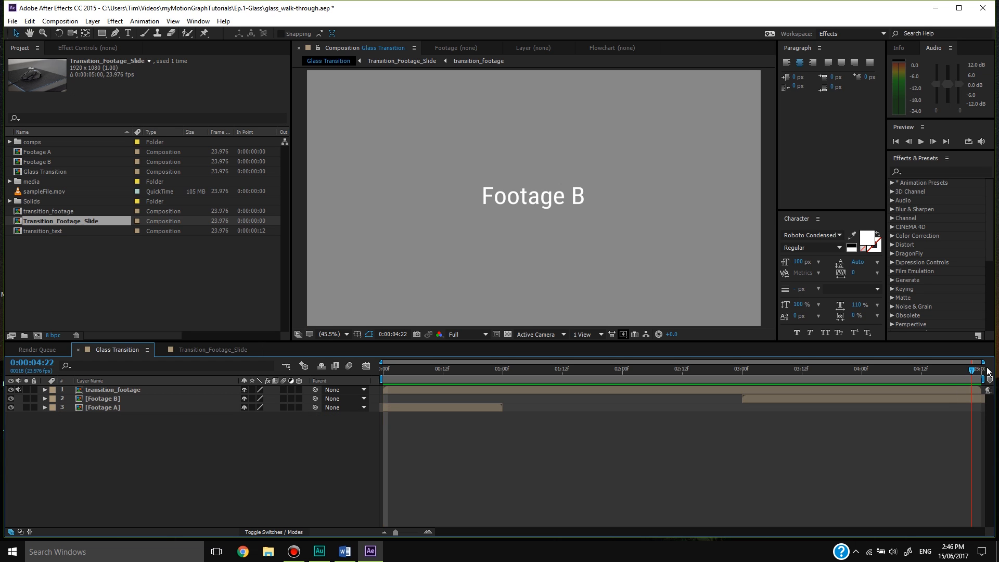
click(956, 398)
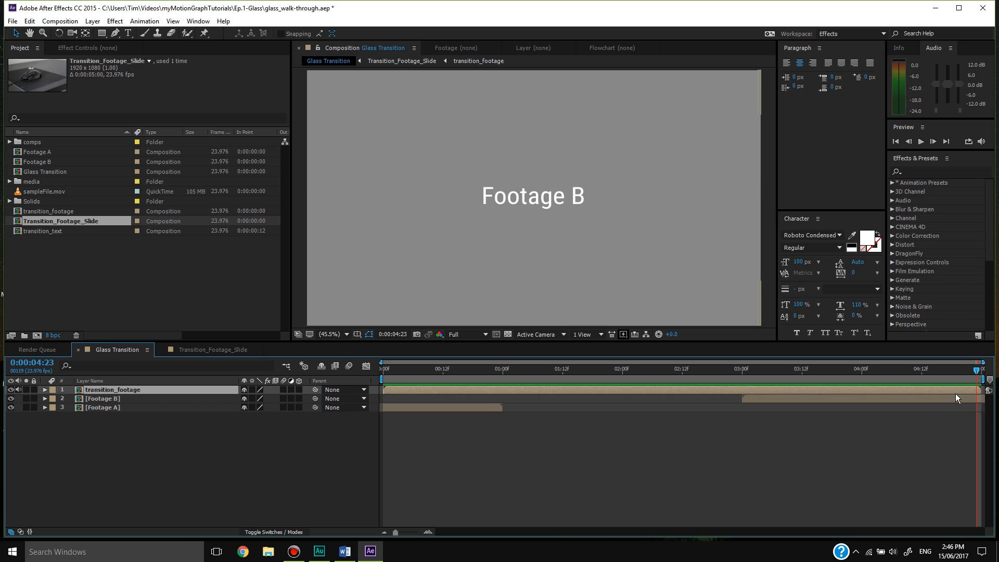
key(ctrl+d)
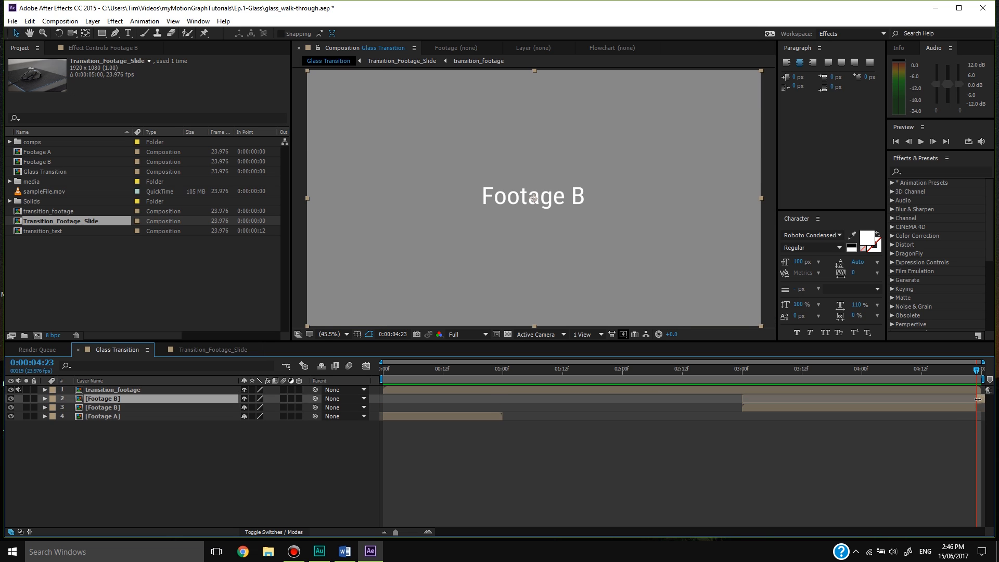
key(Delete)
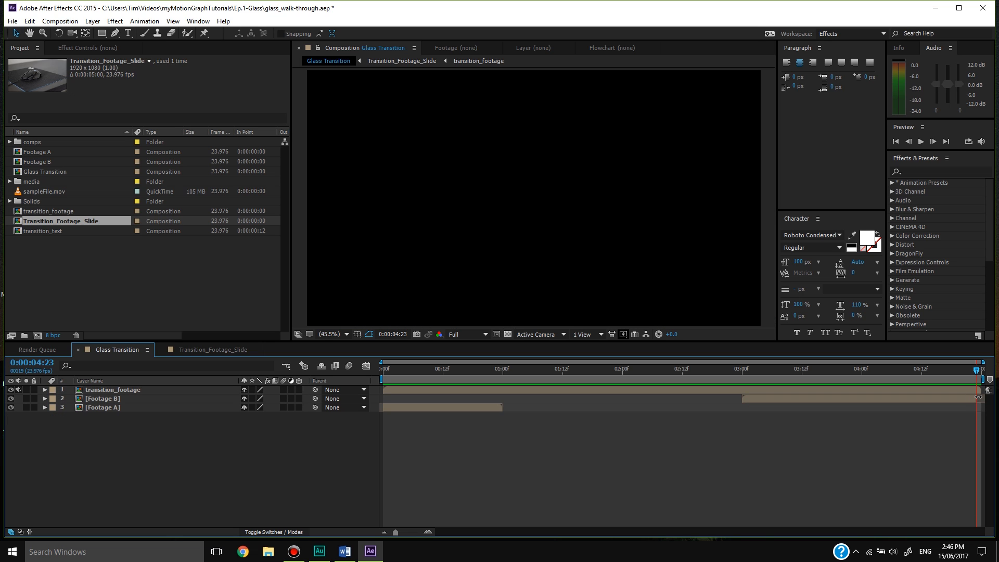
drag(979, 397, 468, 371)
Pre-compose the transition_footage, Footage B and Footage A layers into a new composition named Main_transition, moving all attributes
drag(189, 454, 132, 389)
right_click(138, 393)
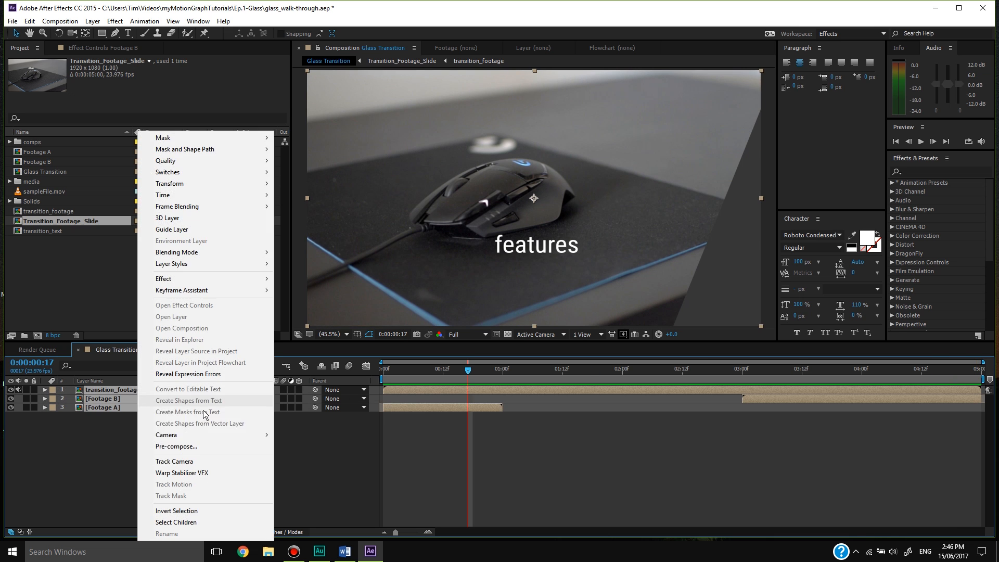
click(204, 448)
text(Main_transition)
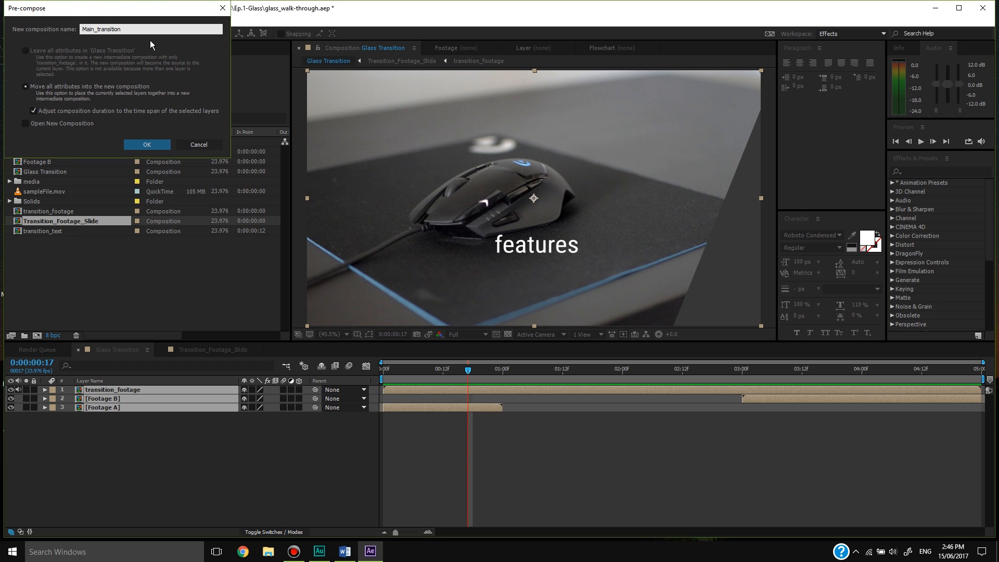
key(Return)
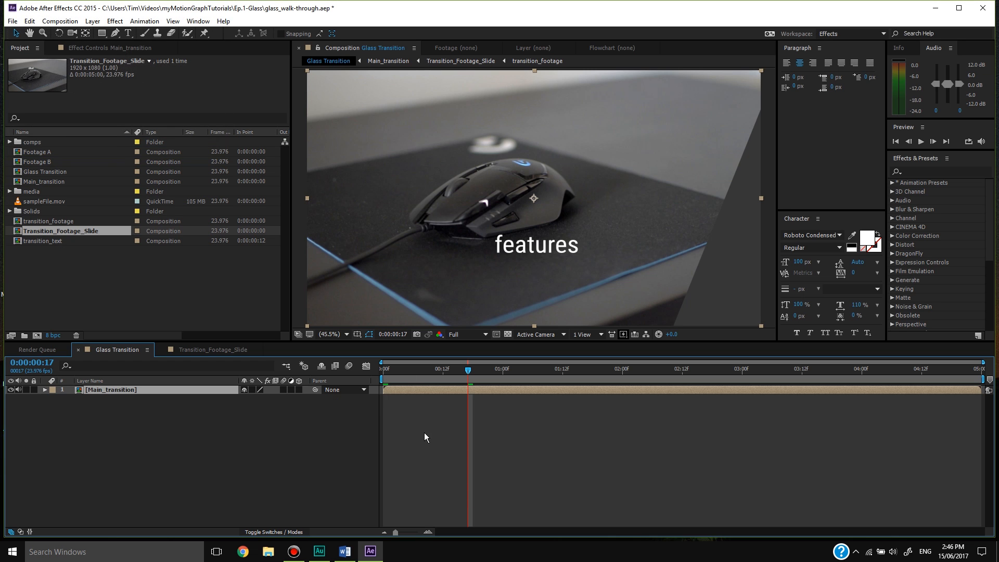
Duplicate the Main_transition layer with the time at 0:00:00:00 and scale the upper copy to 200%
key(Home)
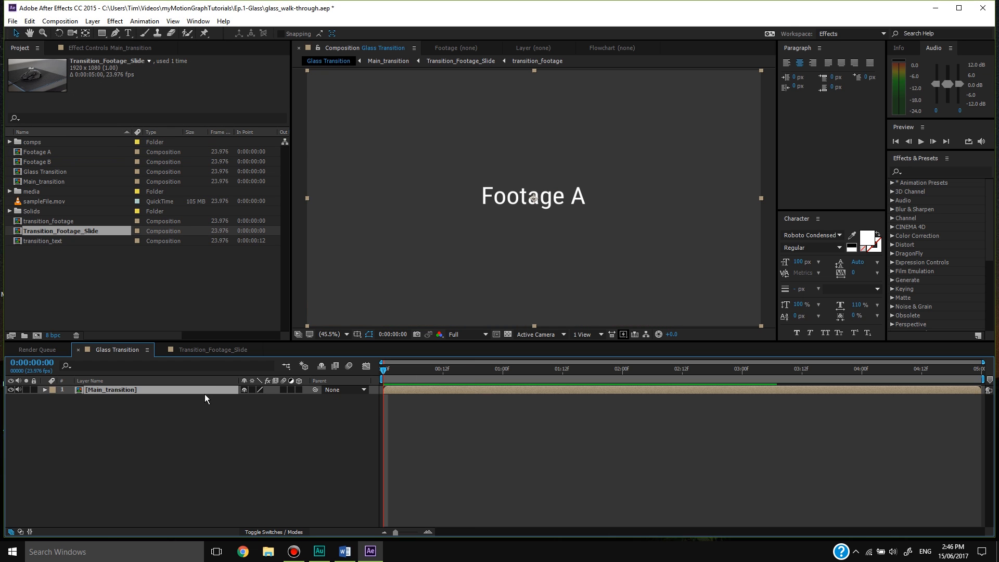
key(ctrl+d)
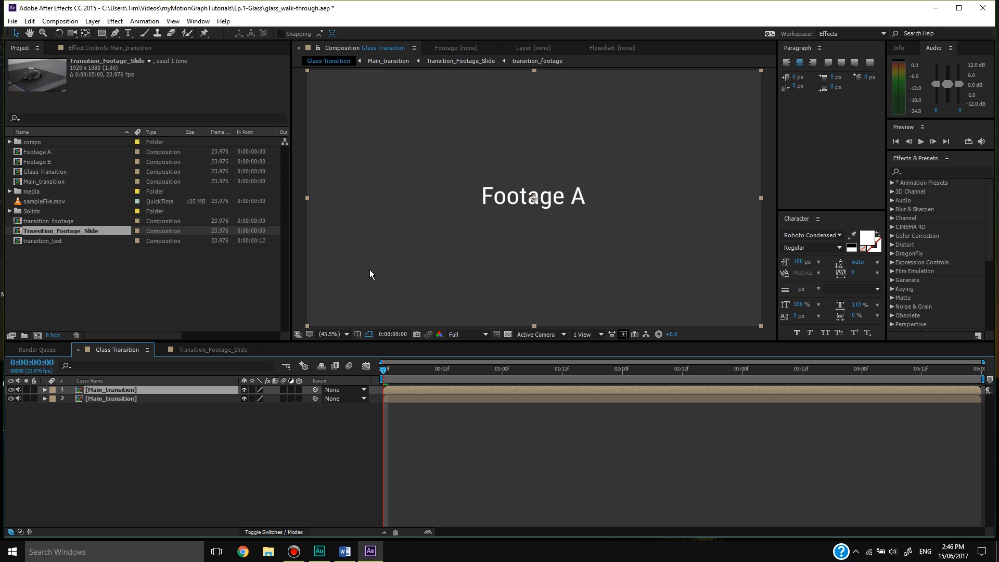
scroll(547, 201, down, 2)
scroll(531, 192, up, 2)
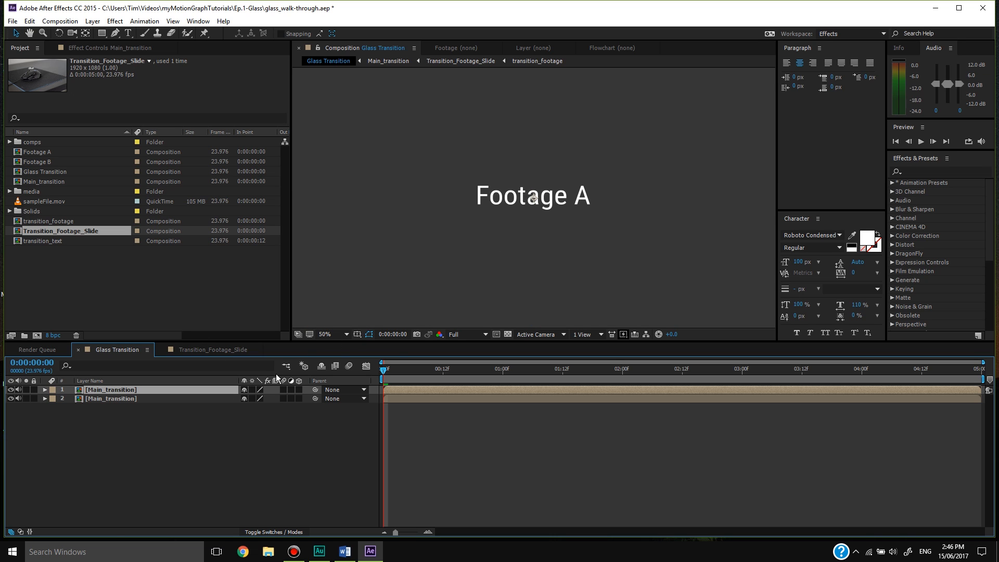
key(s)
click(258, 398)
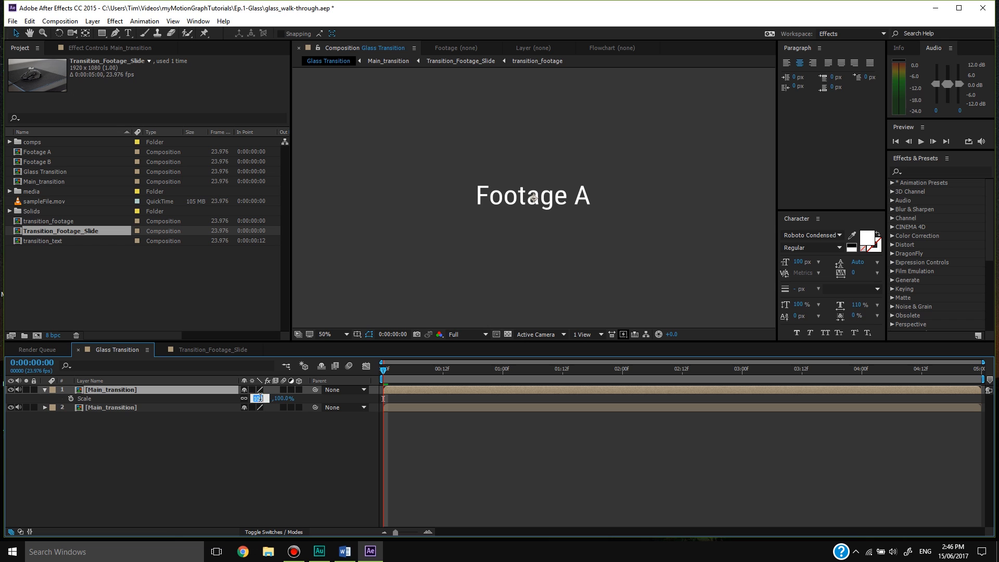
text(200)
key(Return)
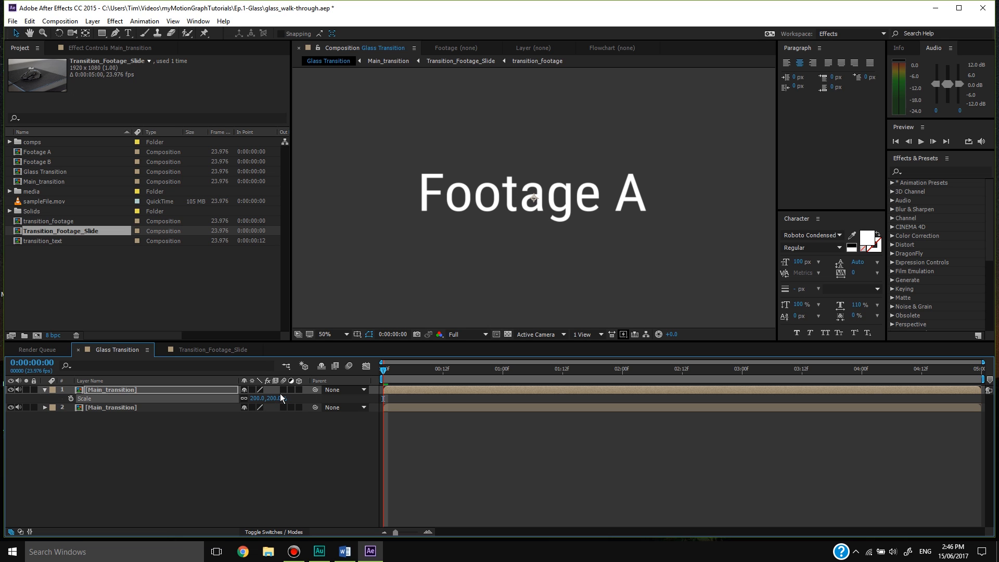
Apply Brightness & Contrast to the upper Main_transition layer with brightness 50 and contrast -90, and collapse the effect
click(927, 171)
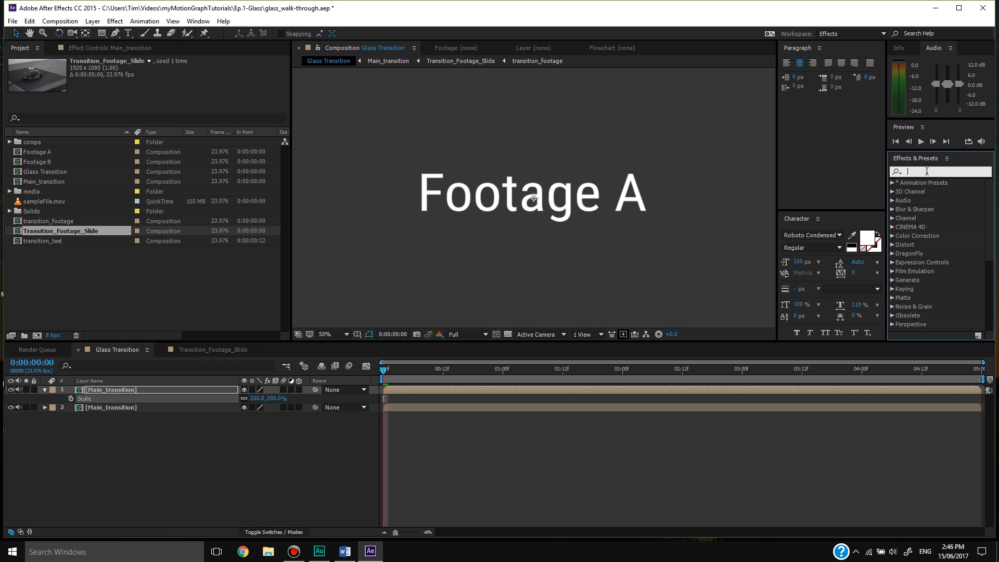
text(brightne)
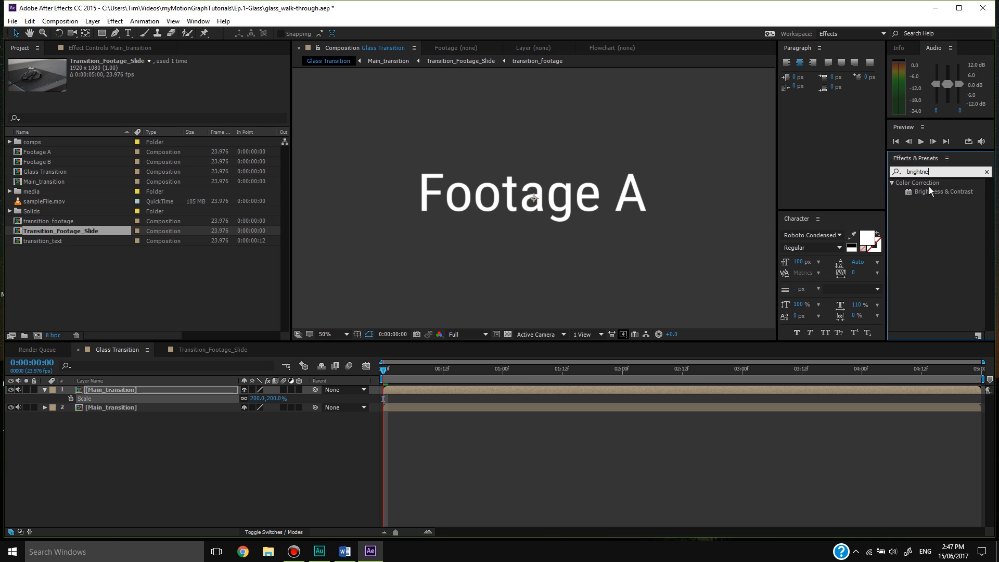
drag(931, 192, 395, 389)
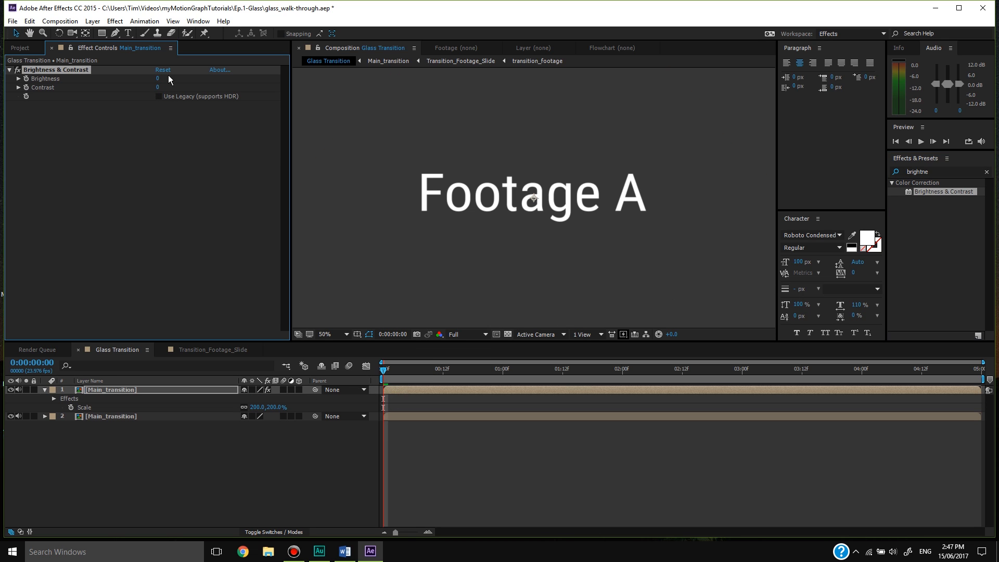
click(157, 79)
text(50)
key(Return)
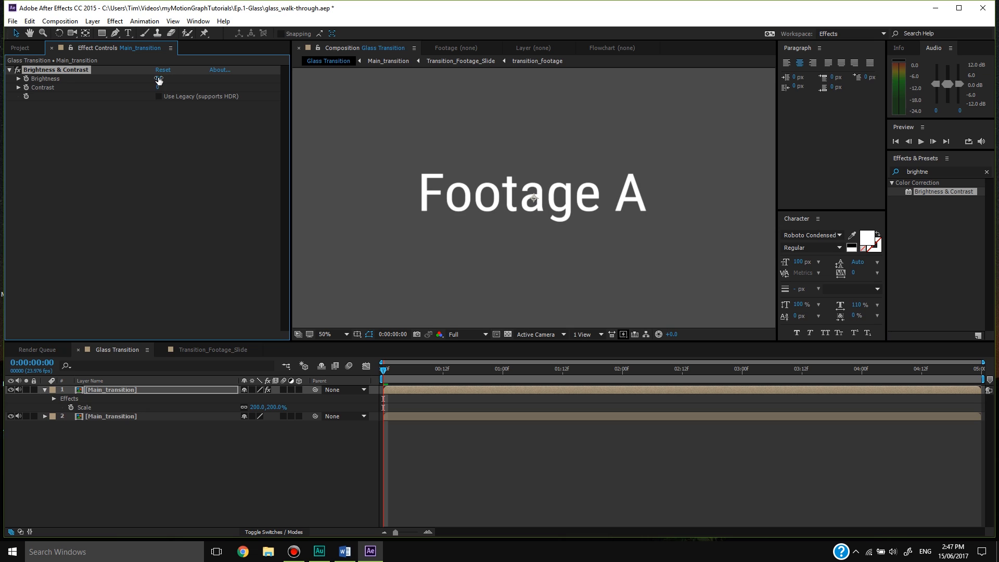
click(158, 87)
text(-90)
key(Return)
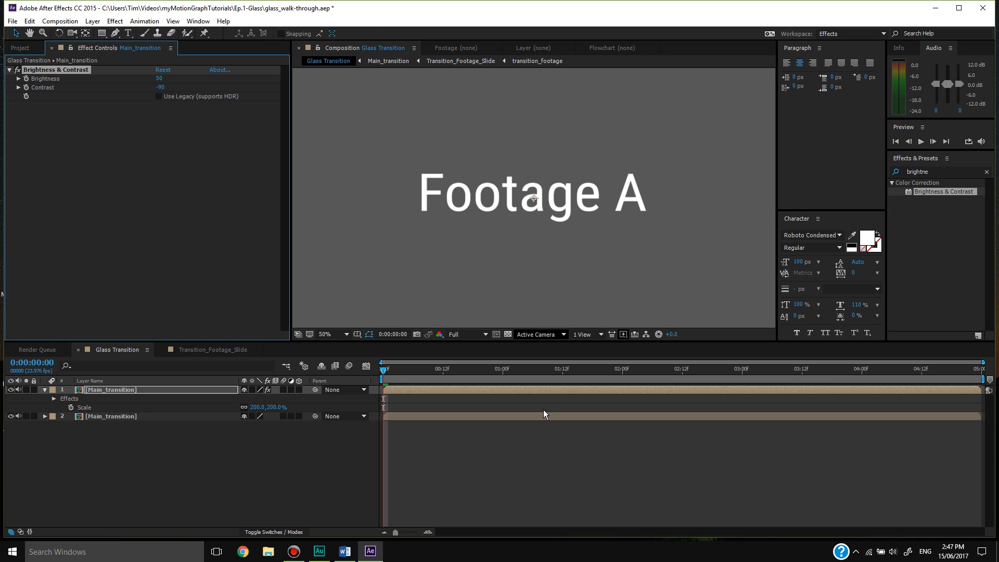
click(9, 70)
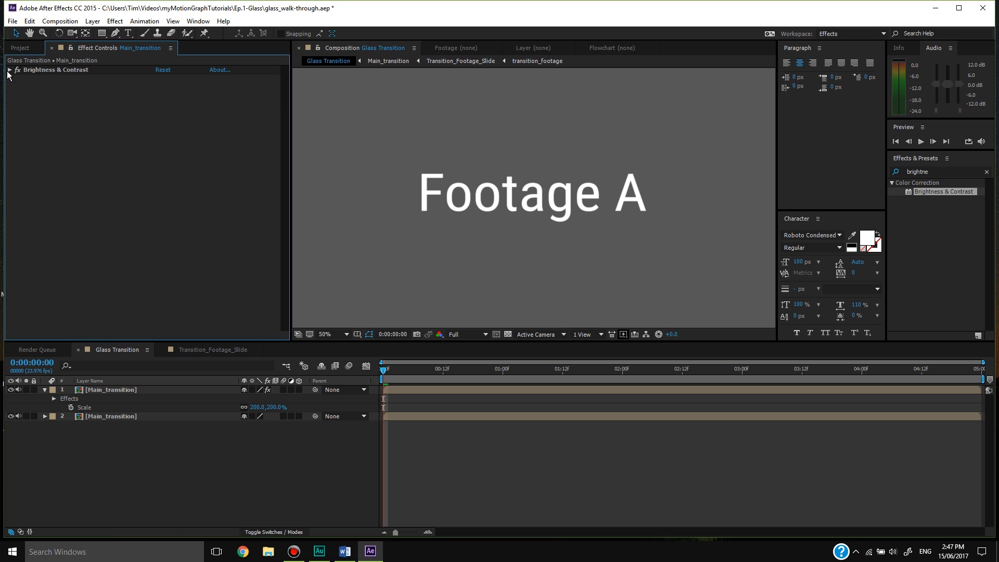
Apply Fast Blur to the upper Main_transition layer with a blurriness of 15, and collapse the layer's properties
drag(940, 171, 848, 174)
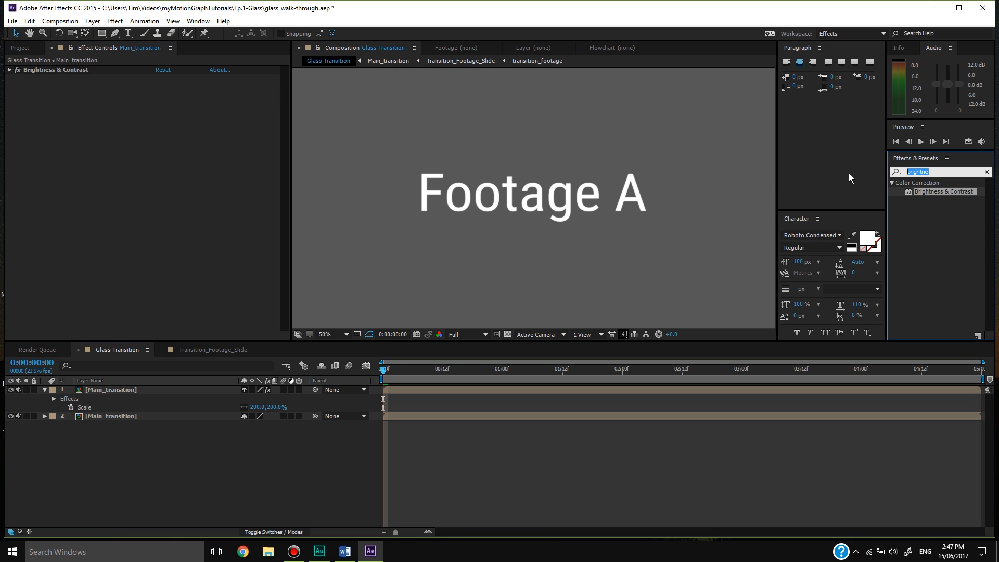
text(fast)
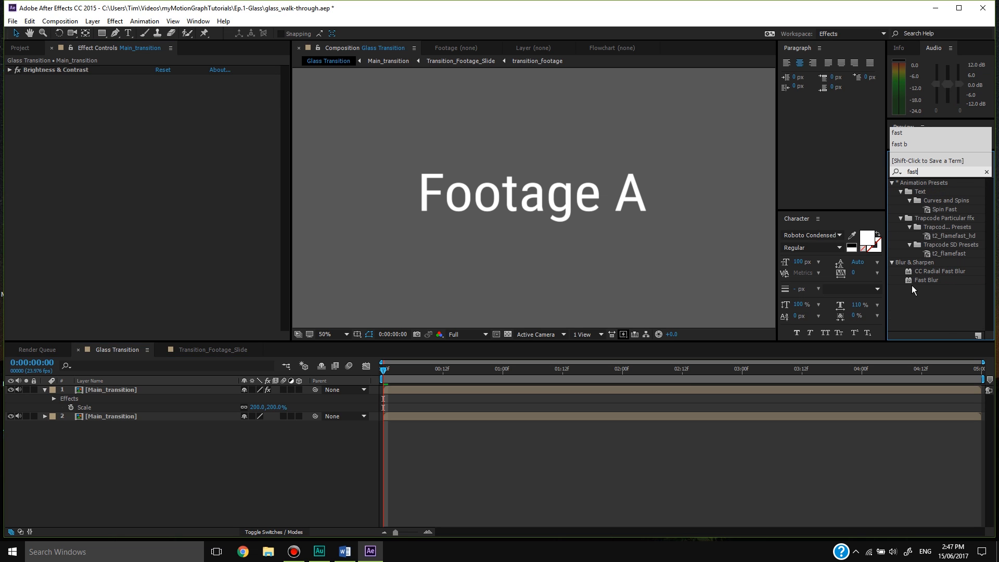
drag(926, 280, 688, 397)
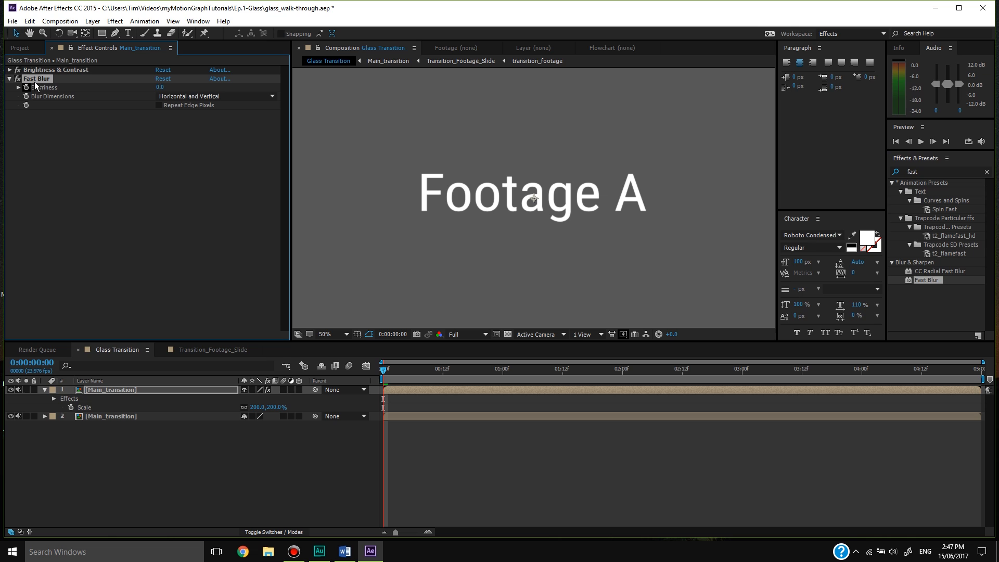
click(160, 87)
key(Return)
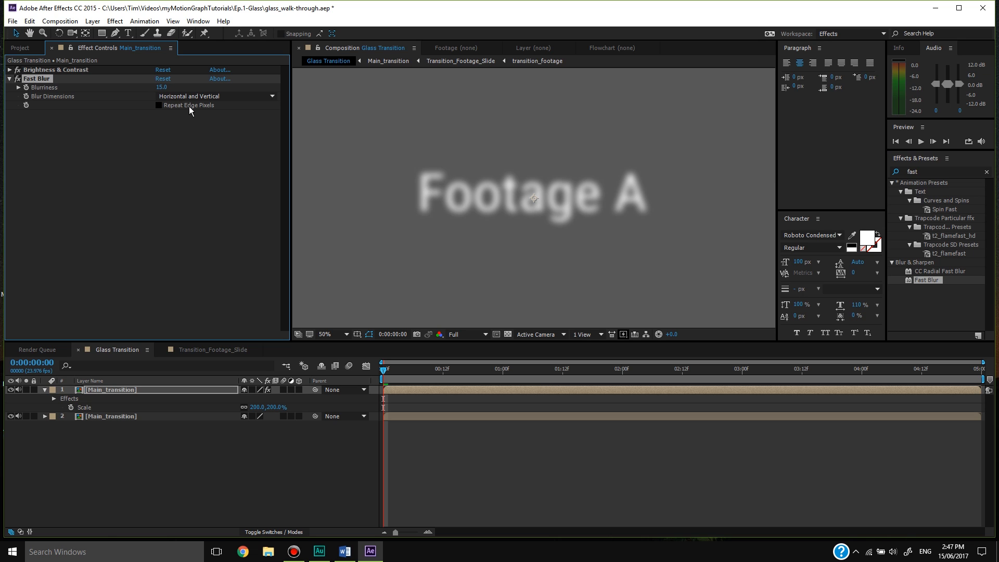
click(537, 514)
click(45, 390)
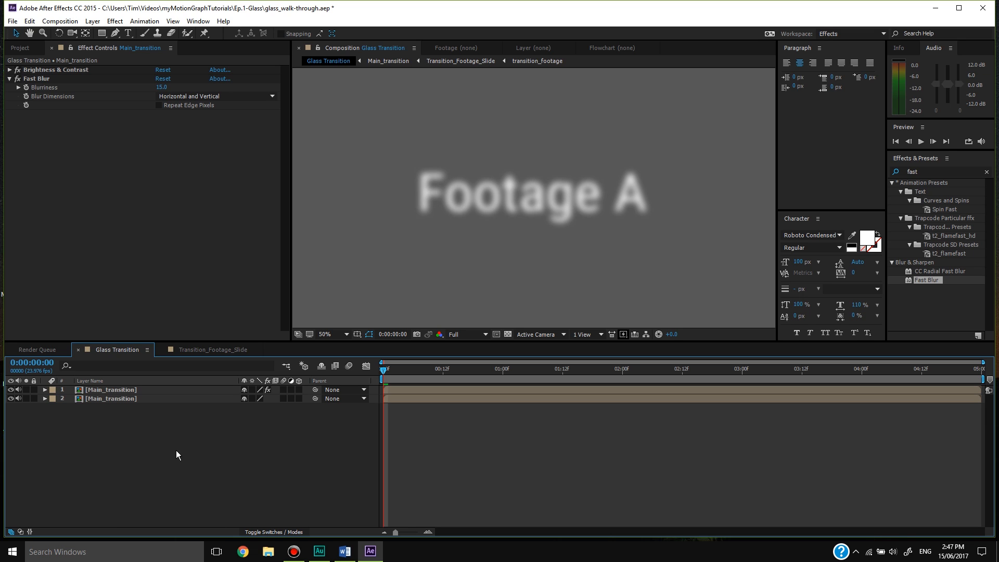
Create a white 1920 x 1080 solid layer named Glass_Wipe above the Main_transition layers
right_click(201, 428)
mouse_move(262, 437)
click(355, 462)
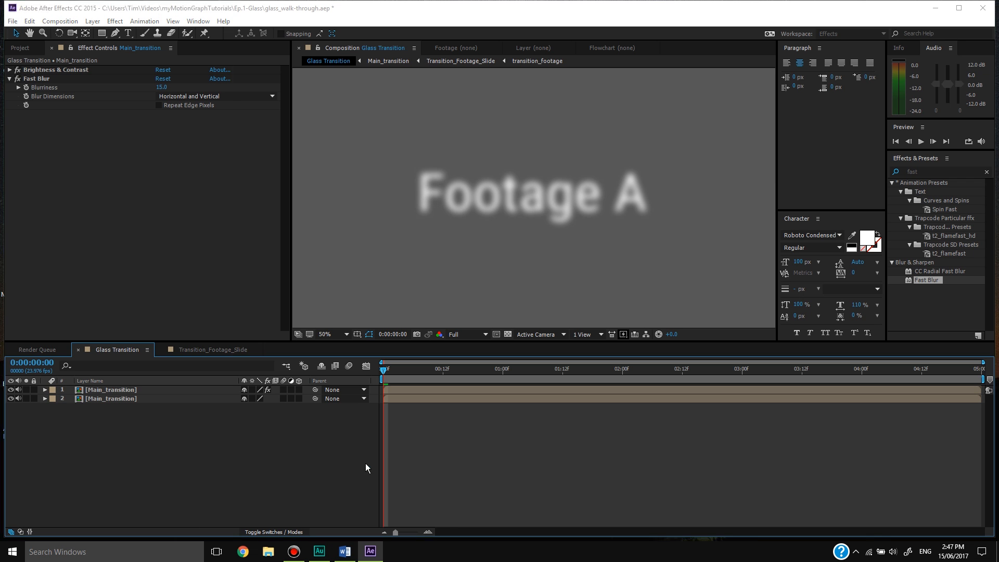
click(116, 181)
drag(62, 147, 9, 12)
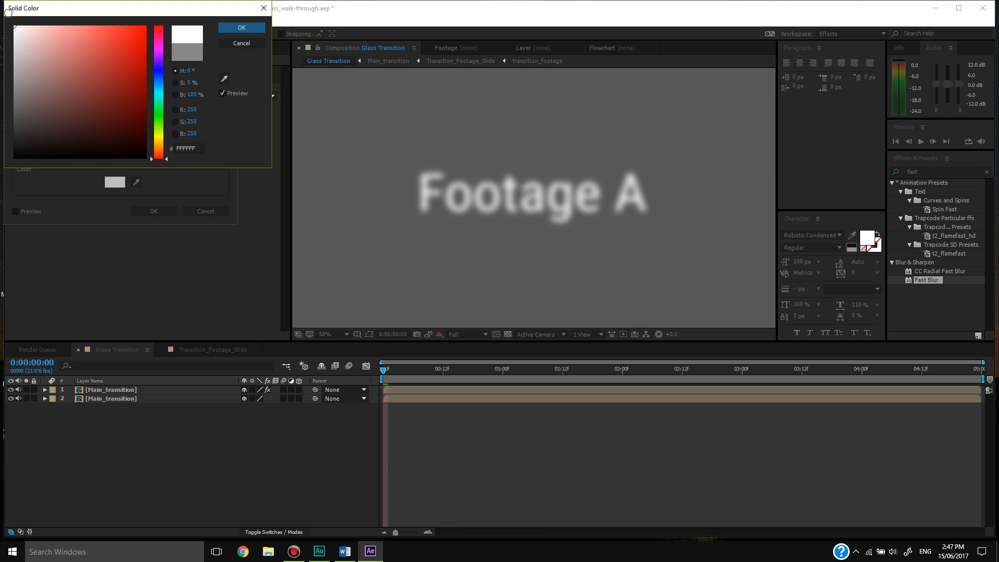
click(223, 29)
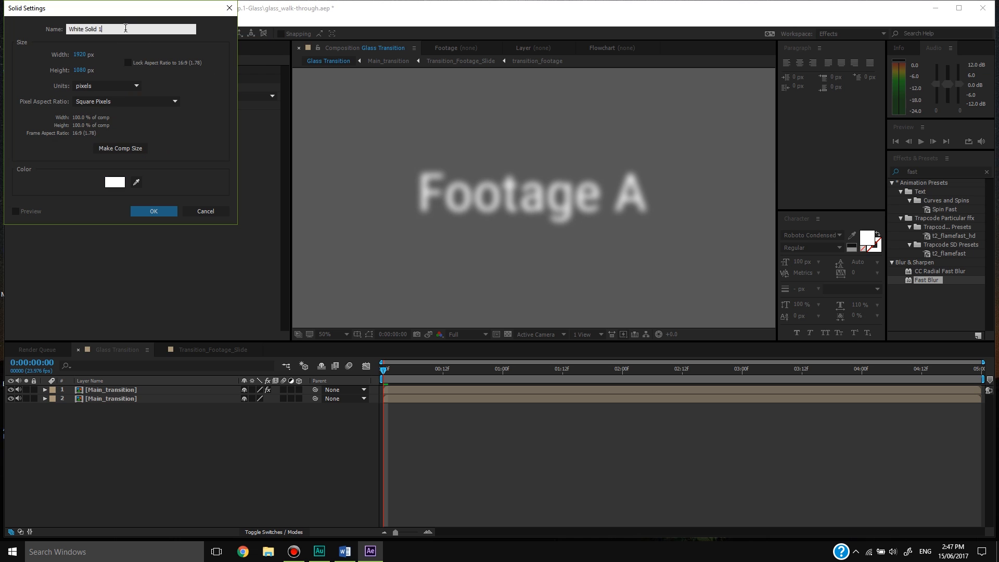
text(Glass_Wipe)
key(Return)
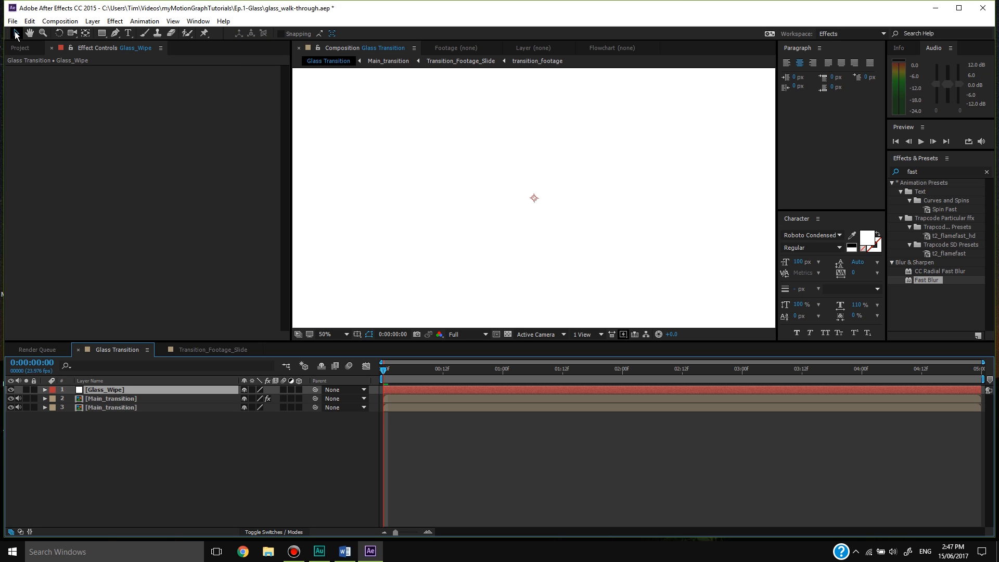
Open the Main_transition composition and copy Mask 1 of the transition_footage layer
click(373, 453)
scroll(499, 207, down, 1)
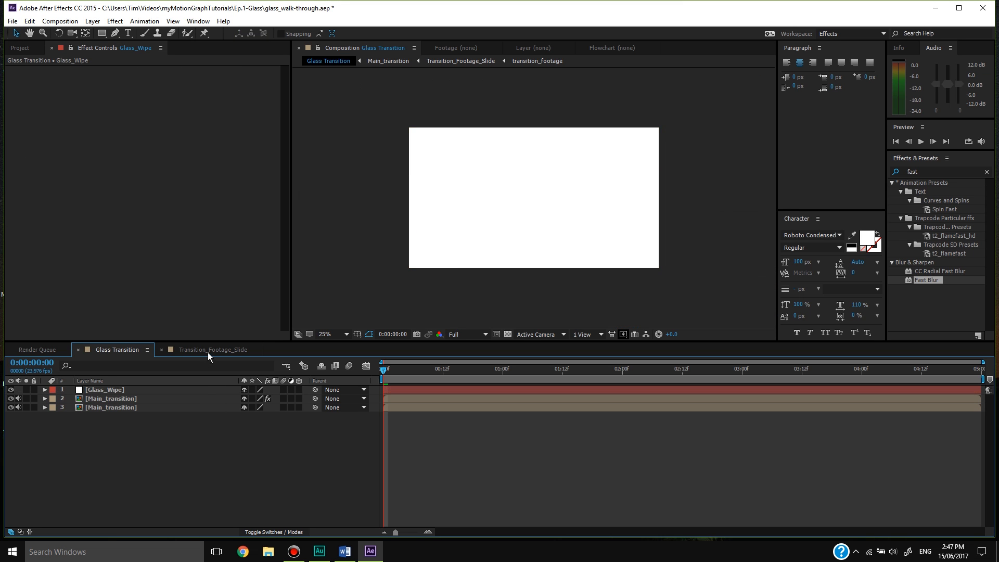
double_click(122, 398)
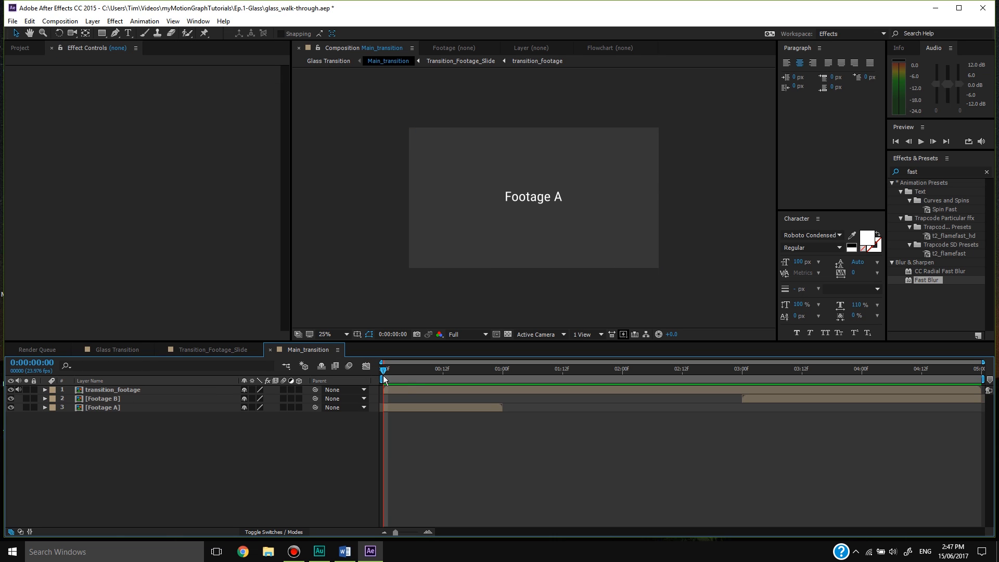
click(407, 390)
scroll(400, 148, down, 1)
key(space)
drag(424, 167, 533, 169)
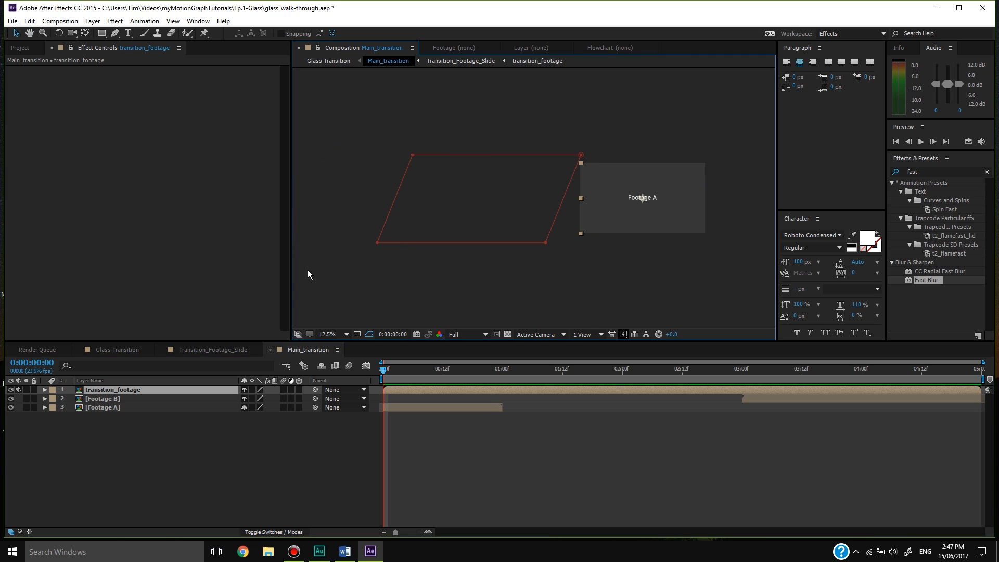
key(m)
click(96, 398)
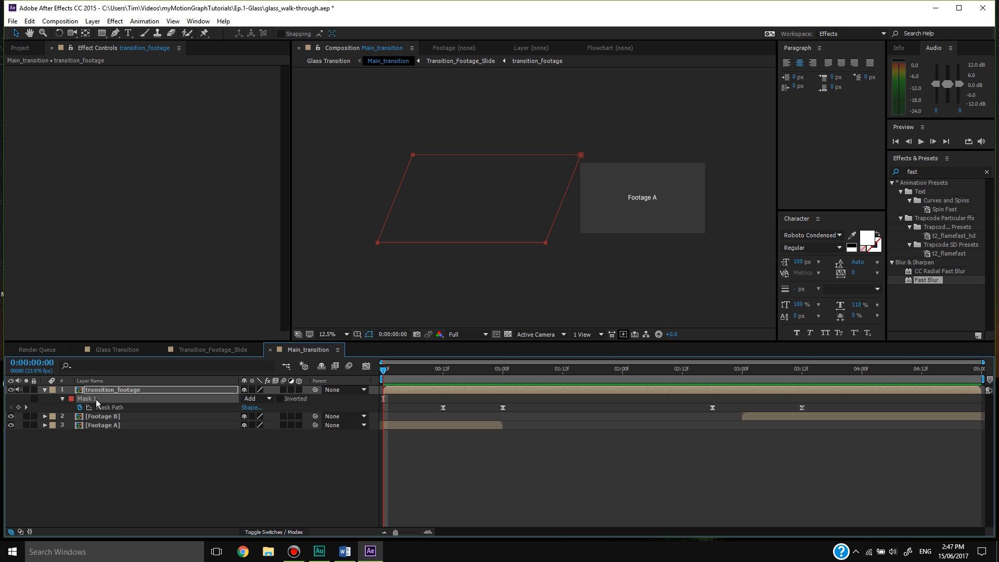
Return to the Glass Transition composition and paste the copied mask onto the Glass_Wipe solid
click(117, 350)
click(224, 448)
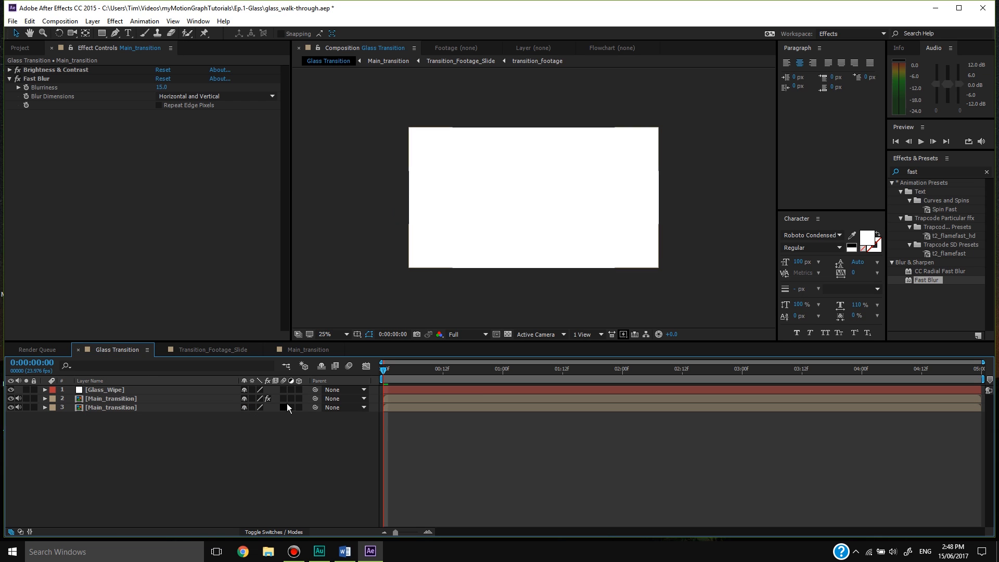
click(436, 391)
key(ctrl+v)
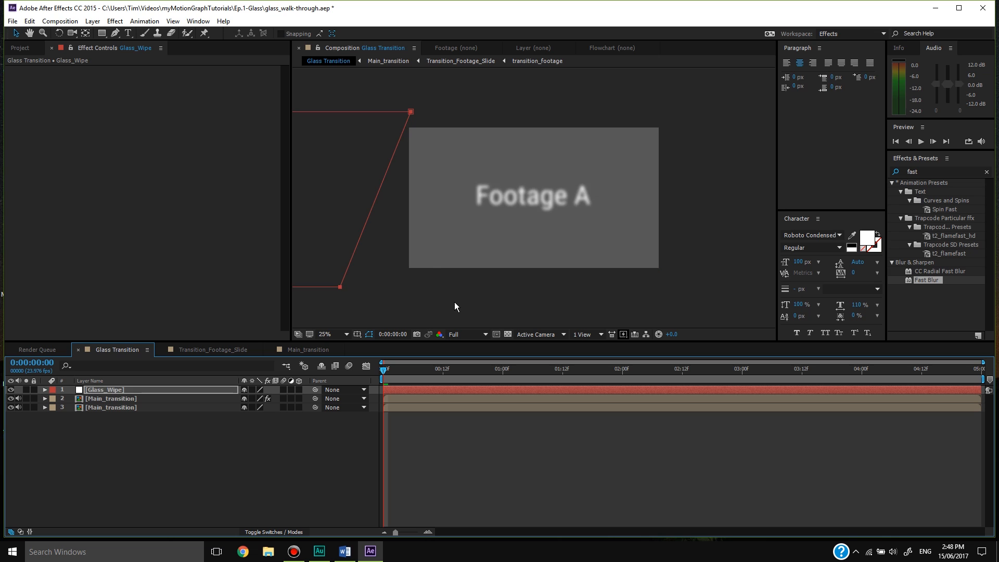
Reveal the Glass_Wipe mask's keyframes and delete all Mask Path keyframes except the one at 0:00:00:00
scroll(427, 262, down, 1)
drag(441, 257, 503, 249)
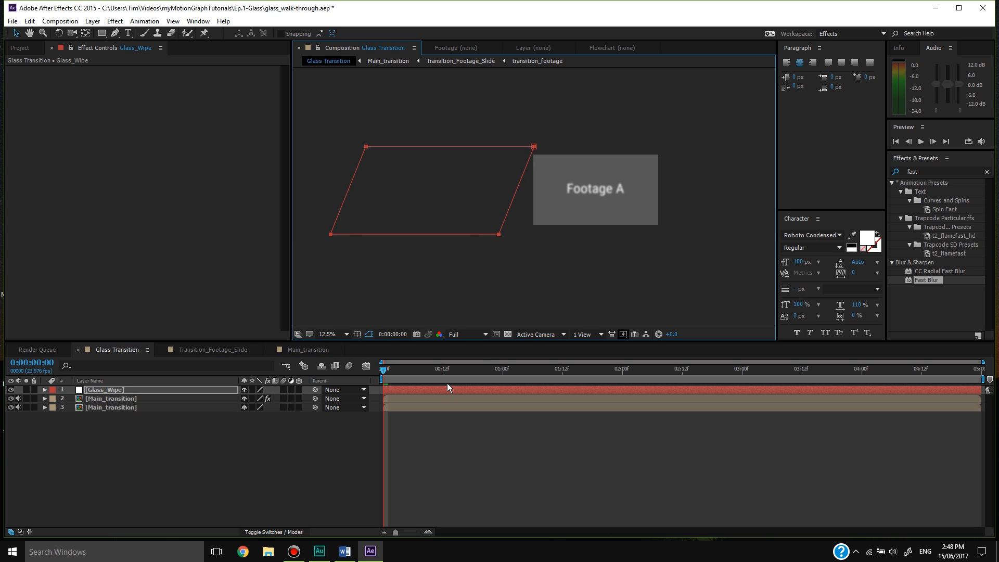
key(u)
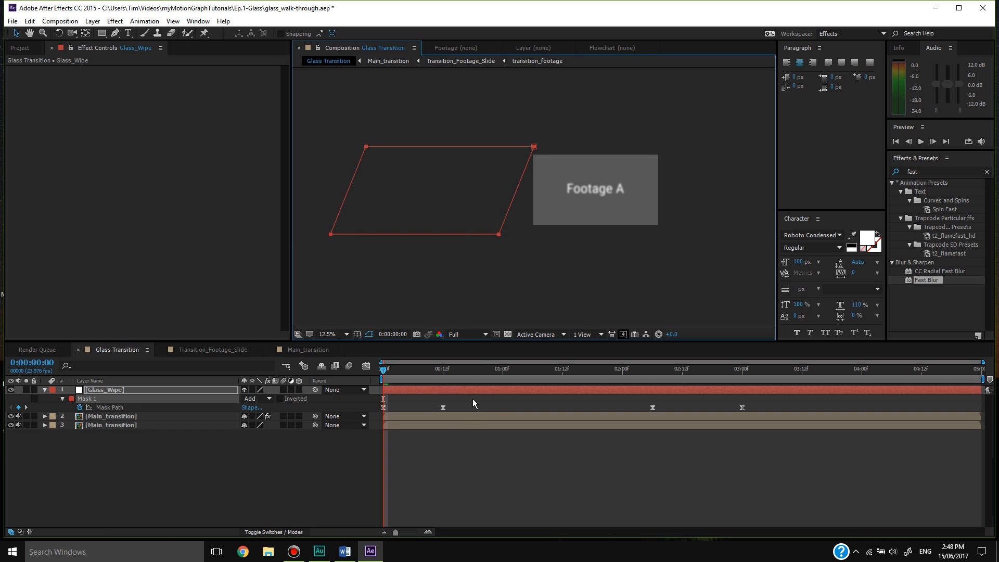
click(472, 399)
drag(785, 403, 418, 412)
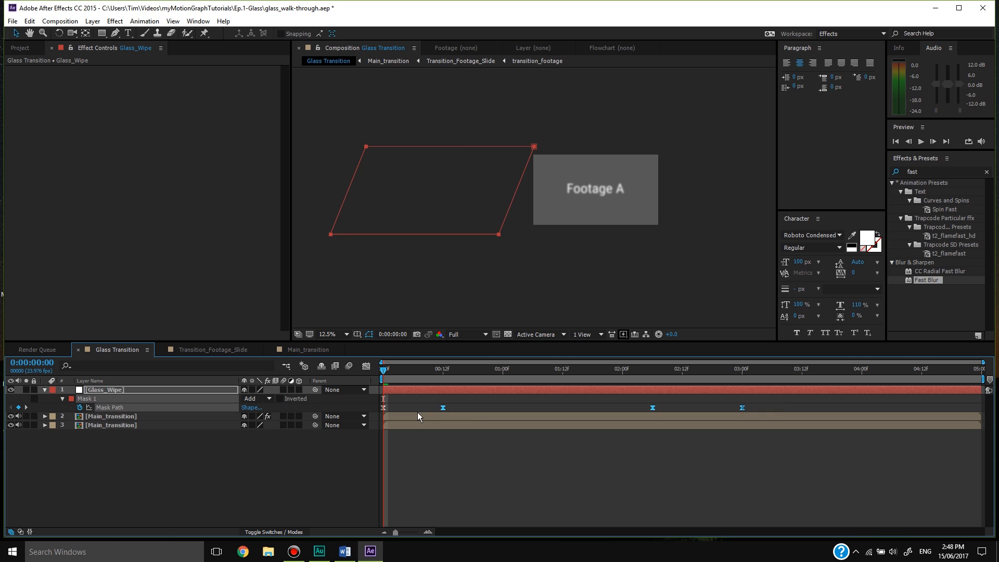
key(Delete)
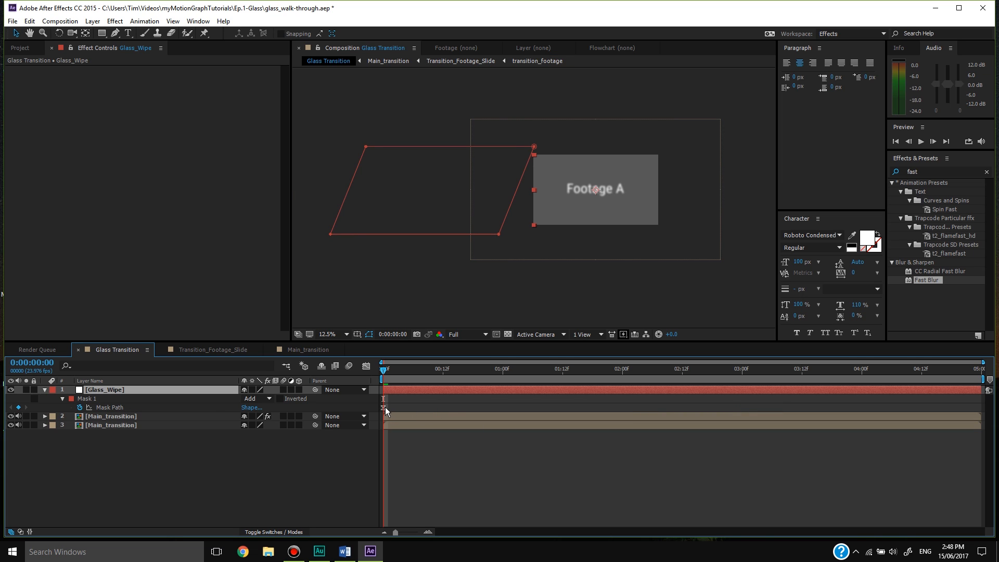
Move the whole Glass_Wipe mask at 0:00:00:00 so the slanted shape covers the white solid in the frame
click(384, 407)
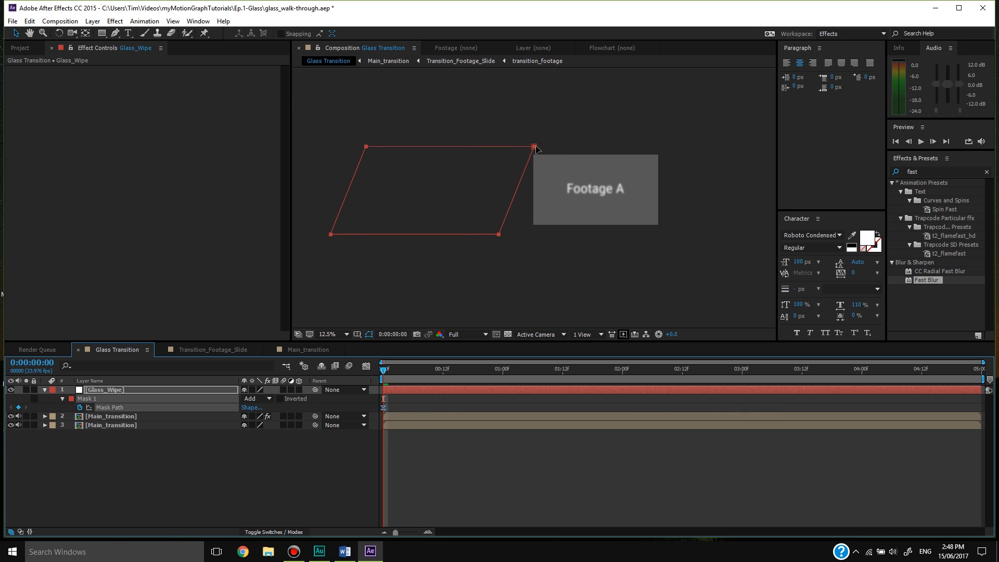
drag(536, 149, 698, 170)
drag(656, 212, 614, 223)
scroll(557, 216, up, 1)
Narrow the Glass_Wipe mask by moving its right and left slanted edges inward, and shift the whole shape slightly left
drag(598, 81, 760, 327)
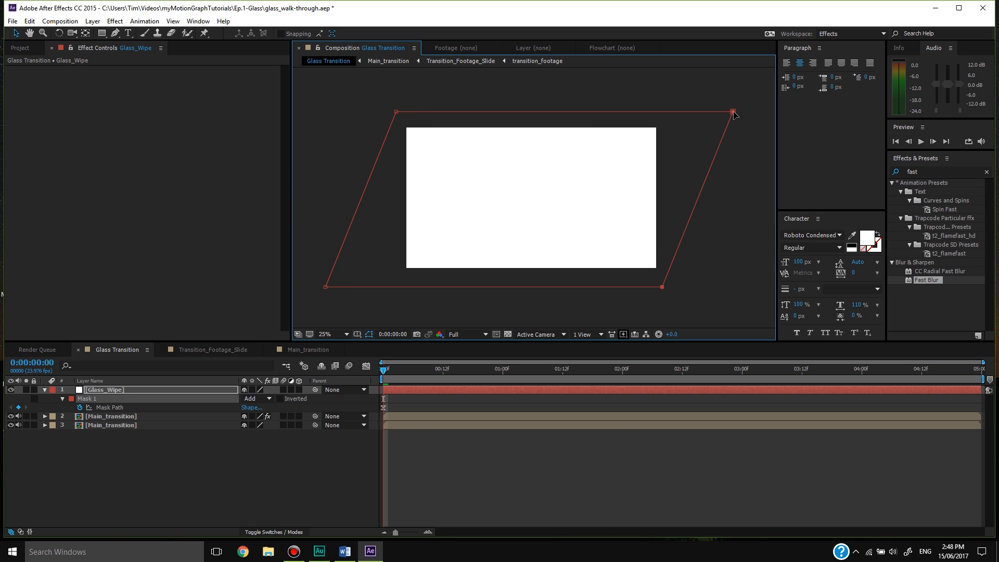
drag(734, 113, 672, 116)
drag(666, 112, 673, 112)
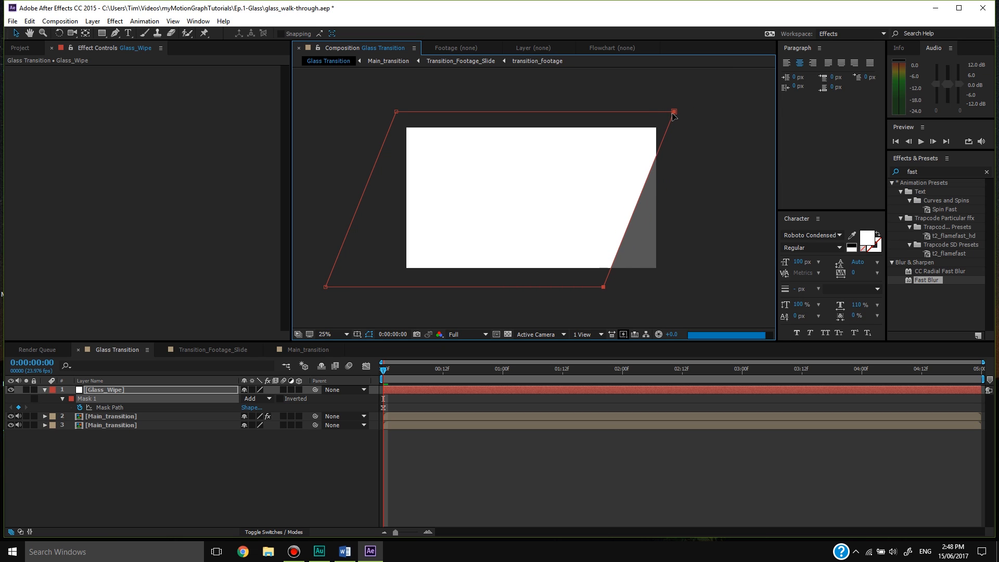
drag(312, 87, 441, 307)
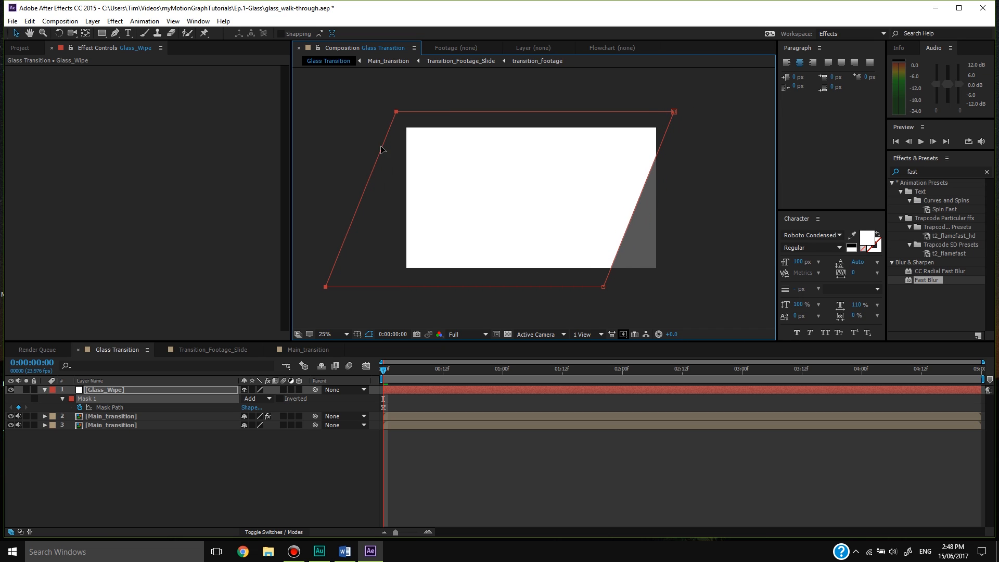
drag(402, 115, 463, 112)
drag(367, 100, 746, 314)
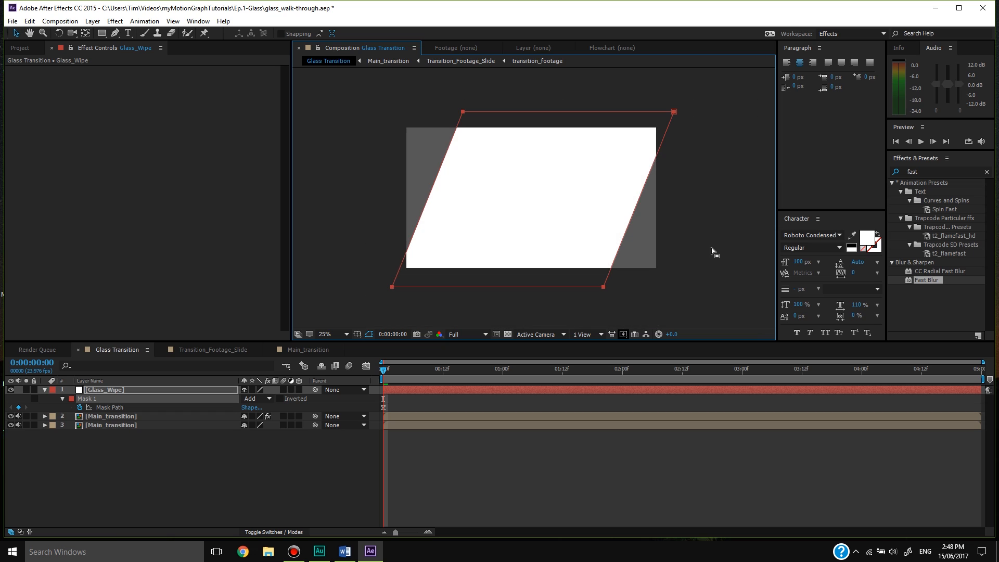
drag(678, 114, 672, 115)
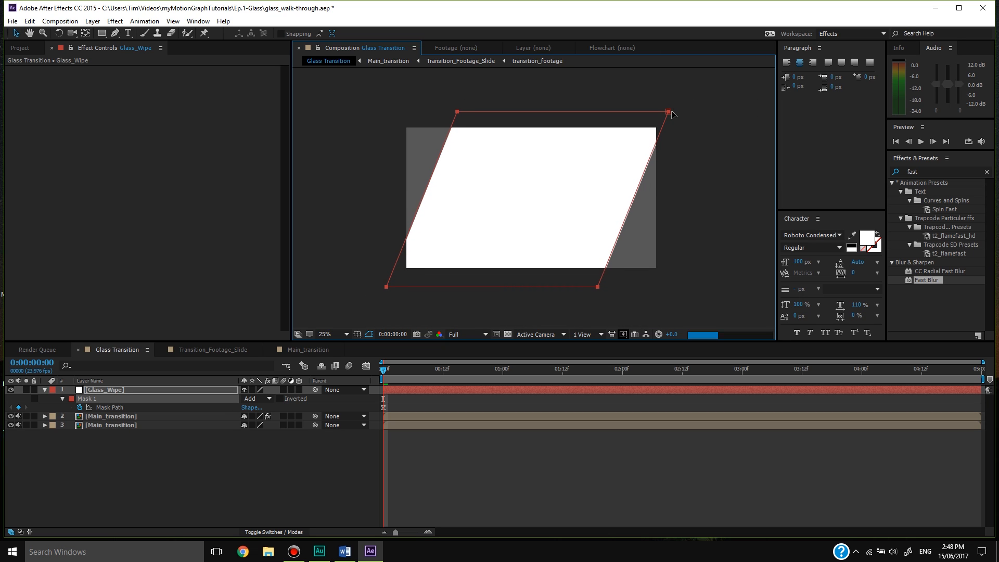
click(614, 240)
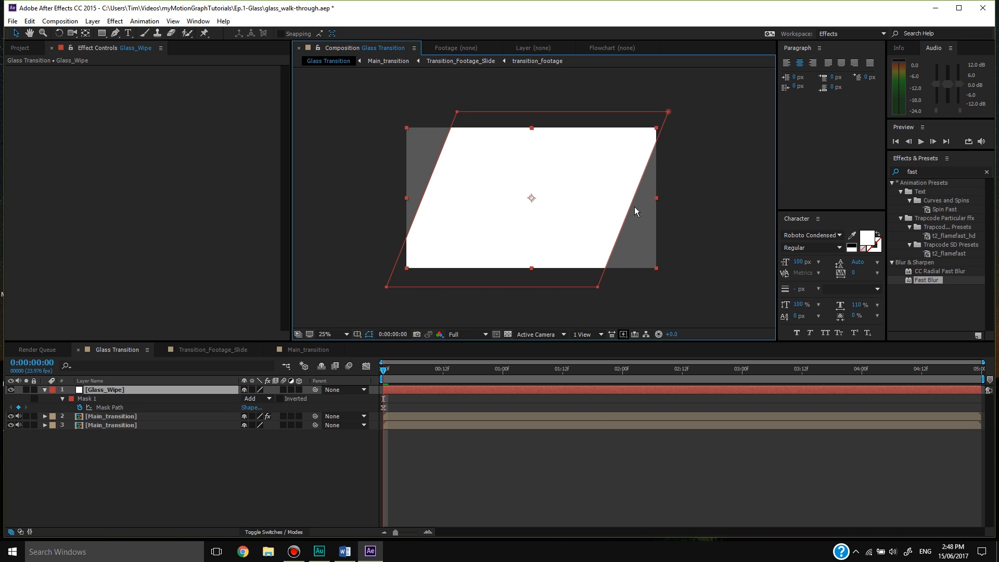
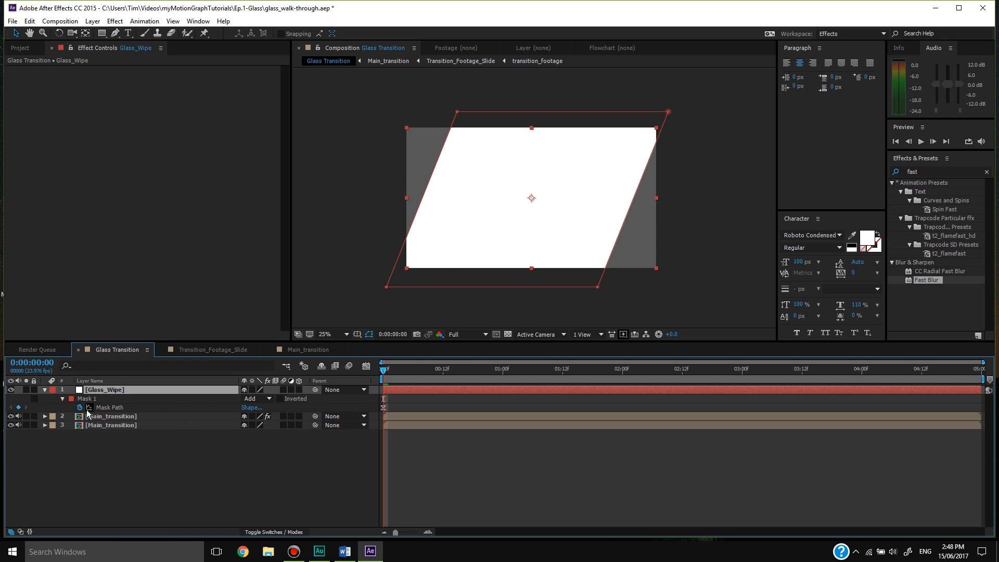
Keyframe the Glass_Wipe mask to travel from beyond the frame's left edge at 0:00:00:00 to beyond its right edge at 0:00:01:00
click(384, 407)
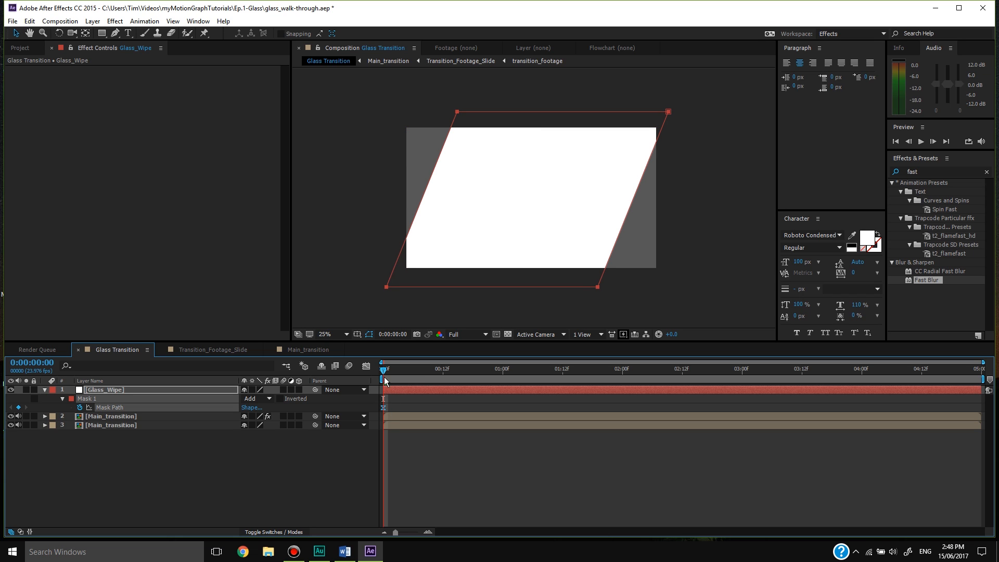
drag(461, 383, 502, 380)
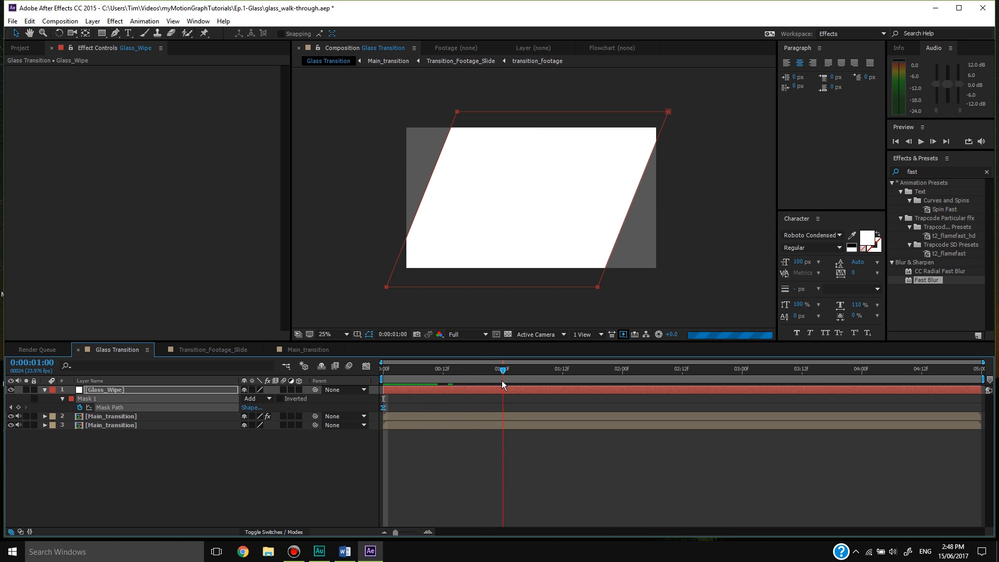
click(19, 408)
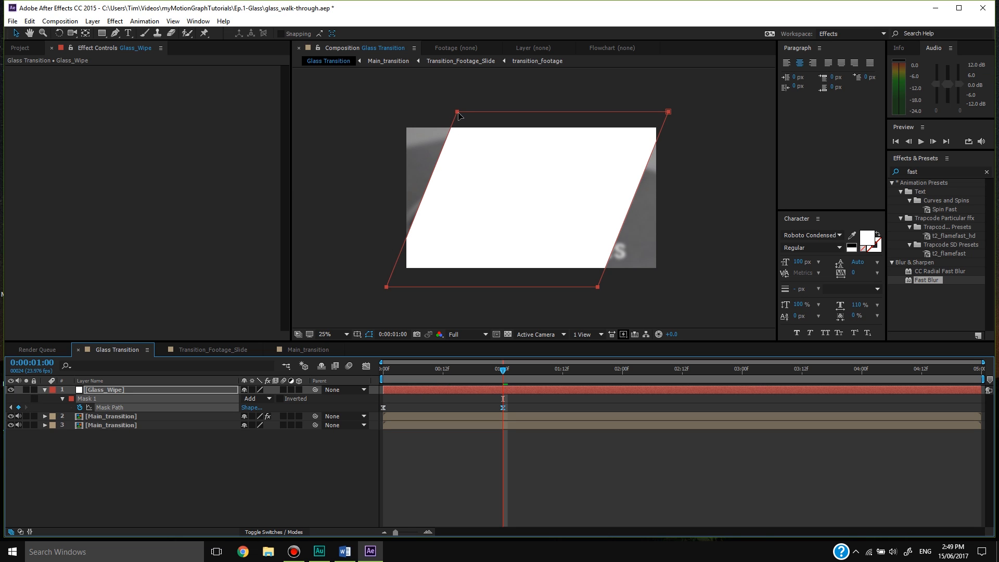
drag(460, 115, 468, 116)
drag(595, 118, 725, 121)
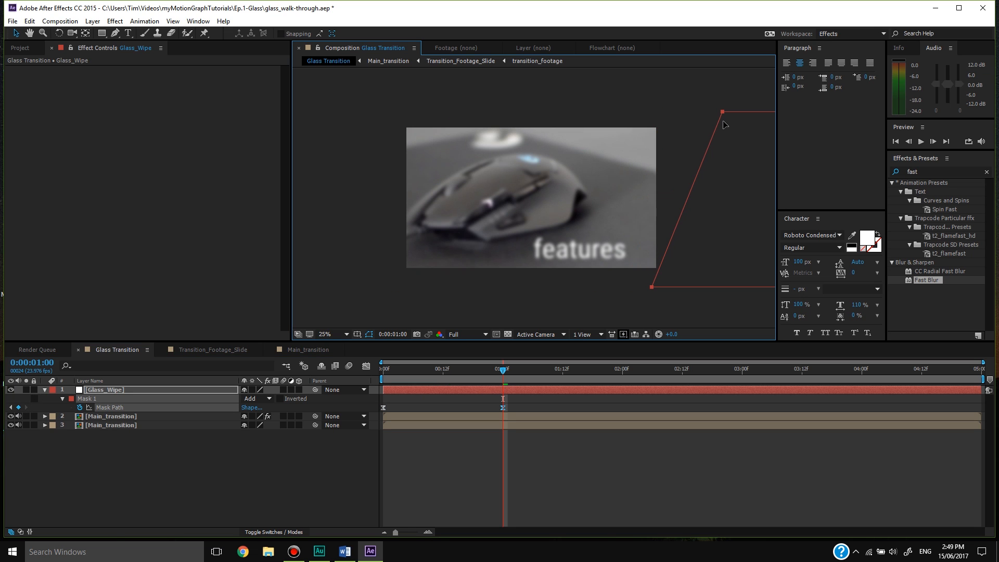
drag(499, 375, 342, 372)
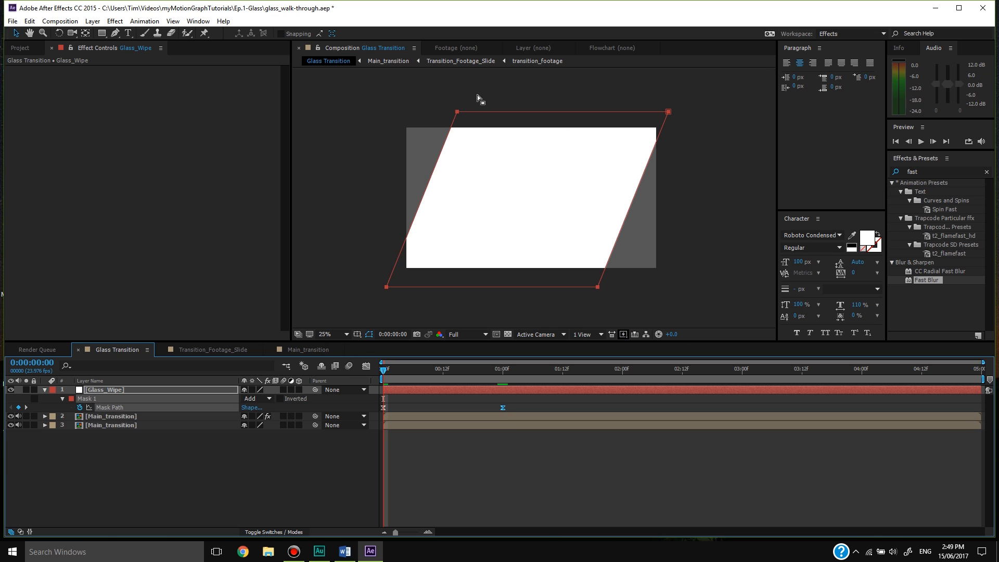
drag(670, 115, 413, 120)
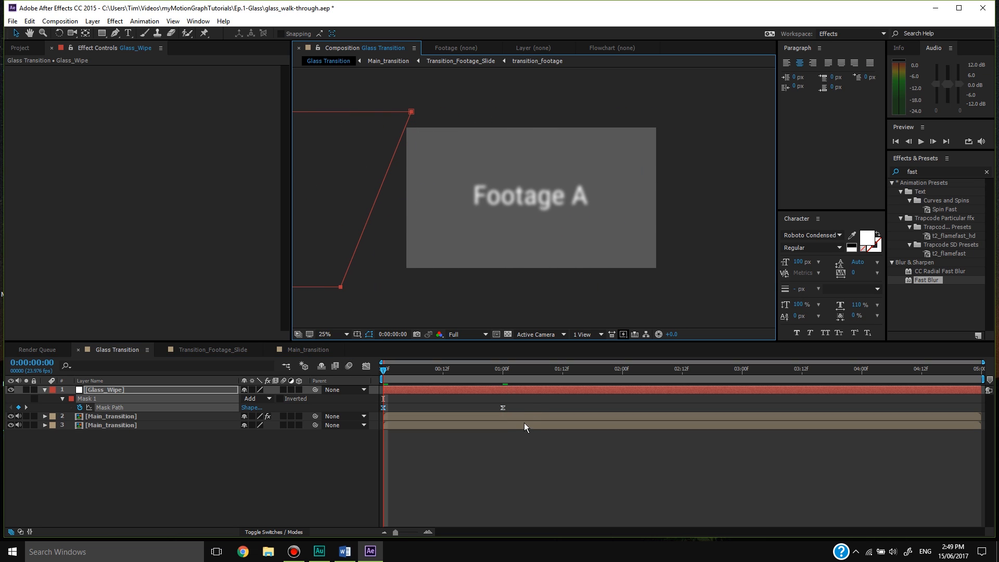
Lengthen the first Mask Path keyframe's outgoing ease in the speed graph so the wipe peaks nearer the end, and preview it
drag(533, 402, 377, 420)
key(shift+F3)
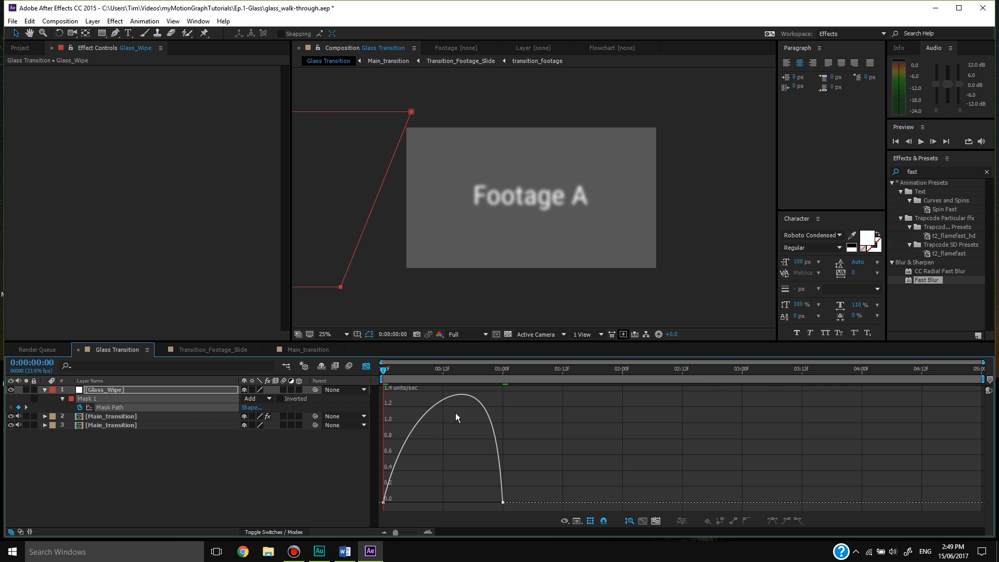
click(383, 503)
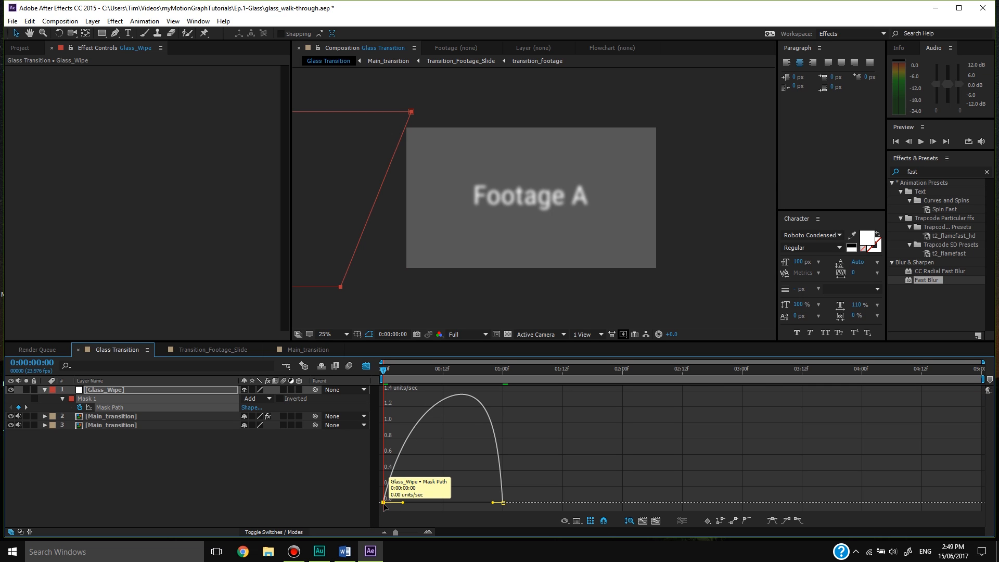
drag(402, 504, 419, 508)
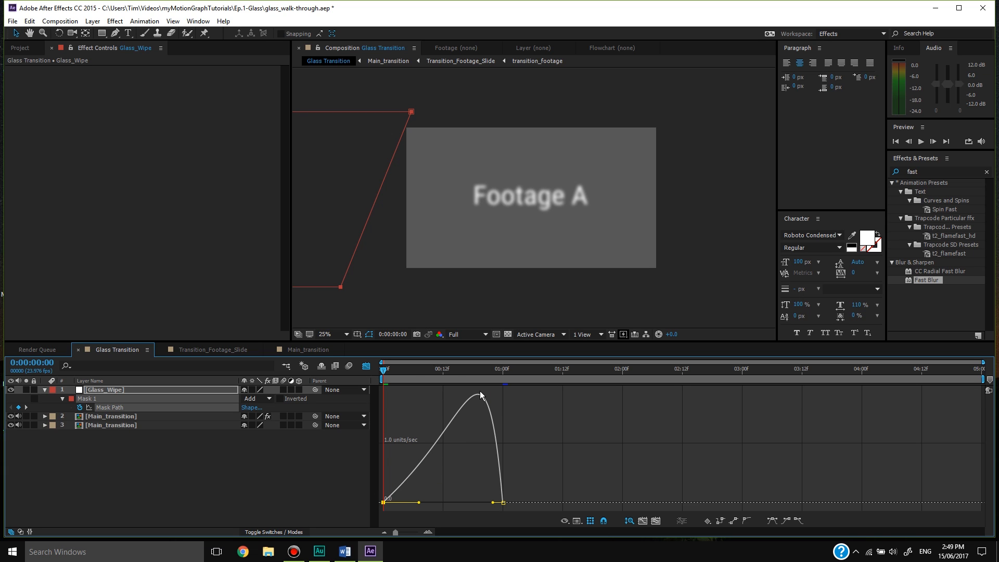
click(363, 370)
key(space)
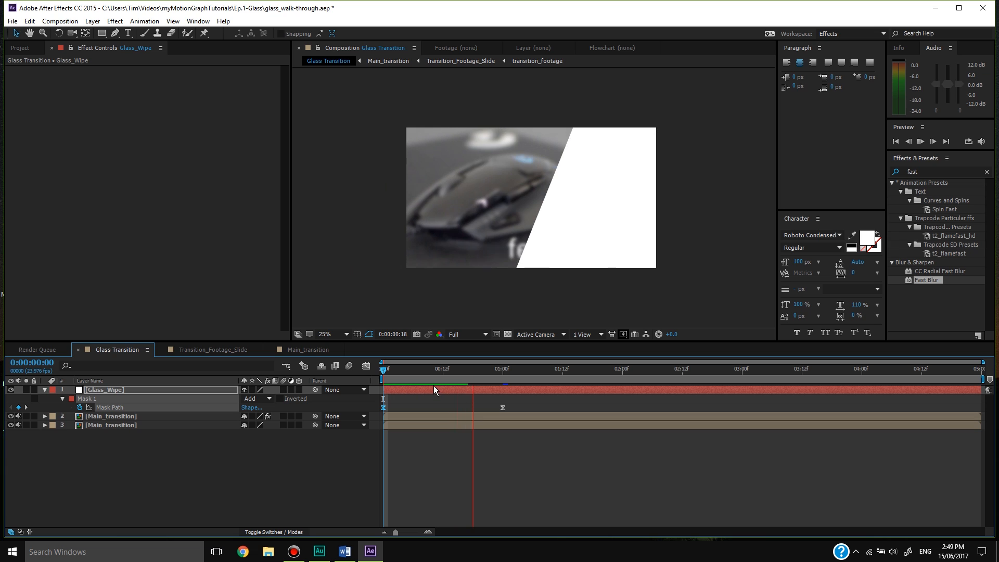
Lower the Glass_Wipe layer's opacity to 17% while viewing the wipe around 0:00:00:15
drag(419, 370, 447, 372)
key(t)
key(Page_Down)
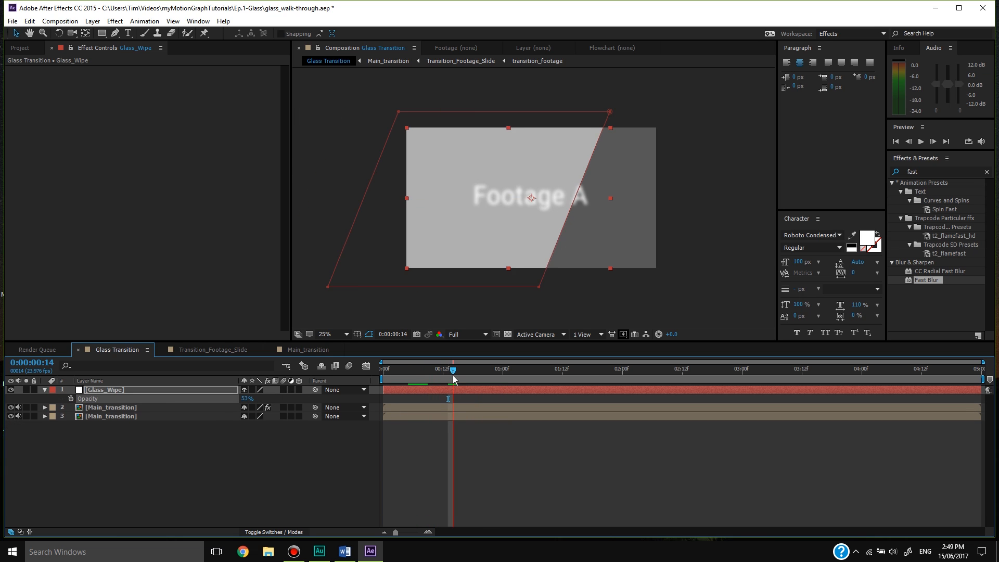
key(Page_Down)
drag(245, 402, 229, 401)
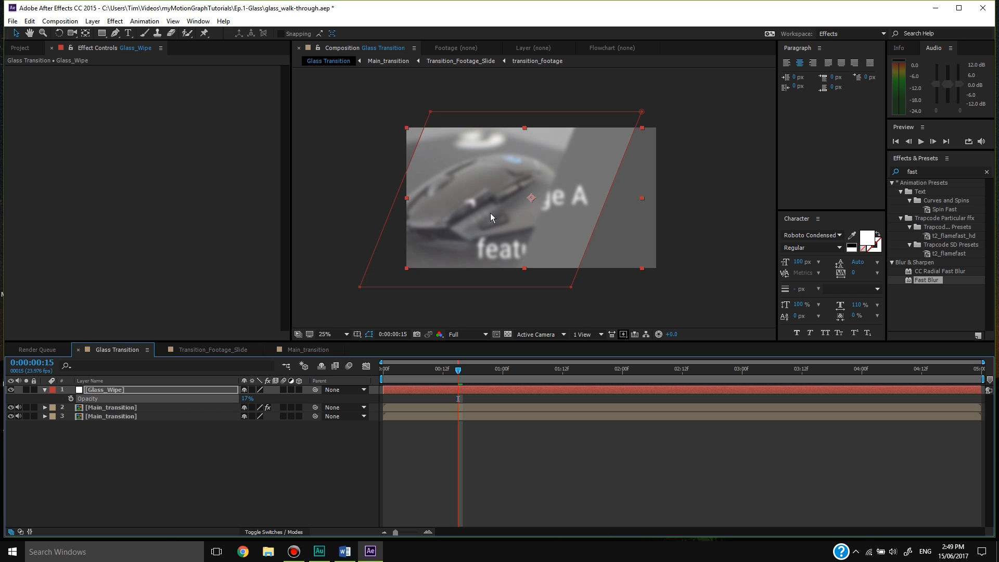
drag(449, 377, 459, 376)
Examine the frames around 0:00:00:15 one by one to compare the glass wipe with the footage transition
click(567, 177)
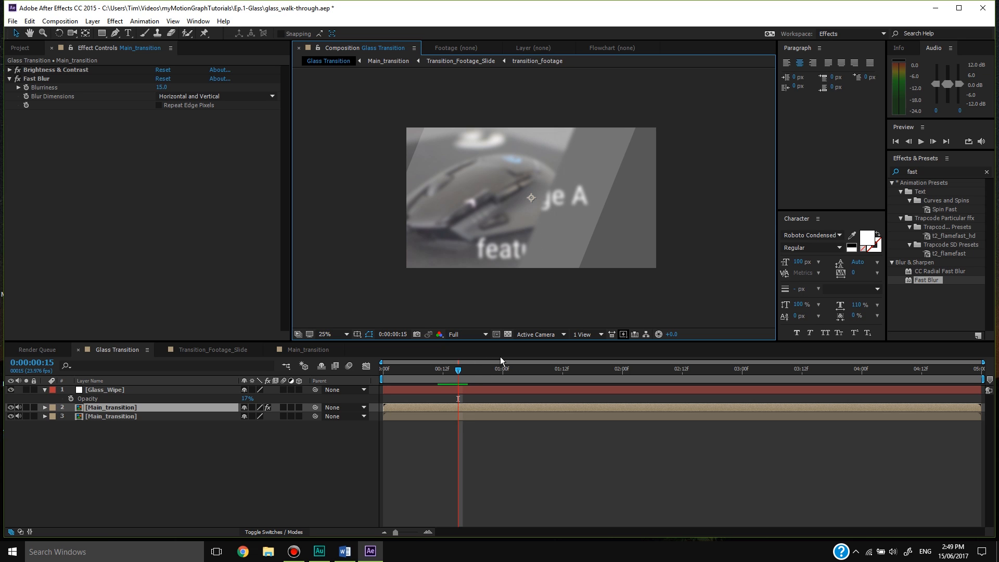
key(Page_Up)
key(Page_Down)
key(Page_Down)
key(Page_Up)
key(Page_Down)
key(Page_Up)
key(Page_Down)
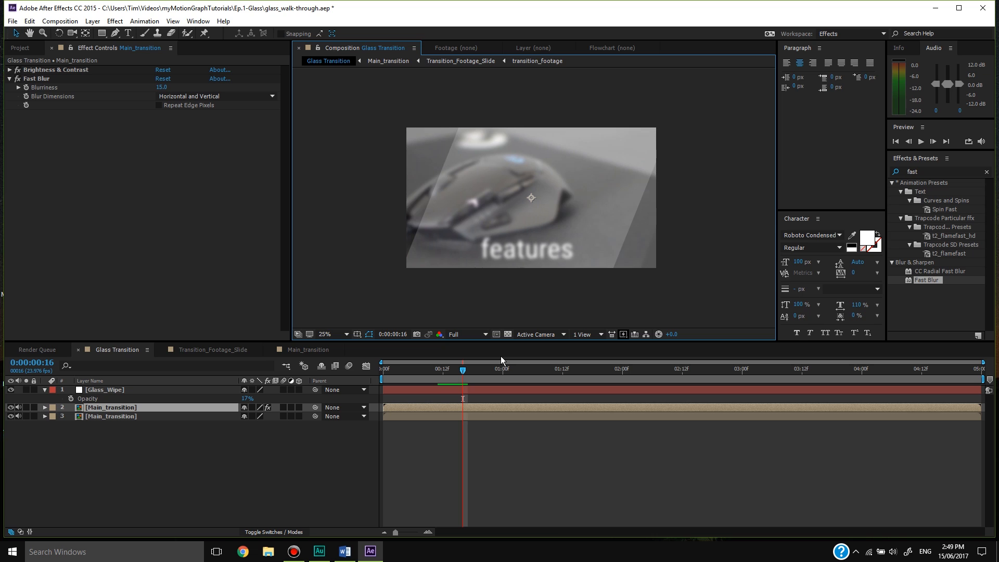
key(Page_Up)
key(Page_Down)
Open the Main_transition composition, move transition_footage's second Mask Path keyframe to 0:00:01:06 and preview the slower wipe from 0:00:00:12
double_click(132, 406)
click(457, 389)
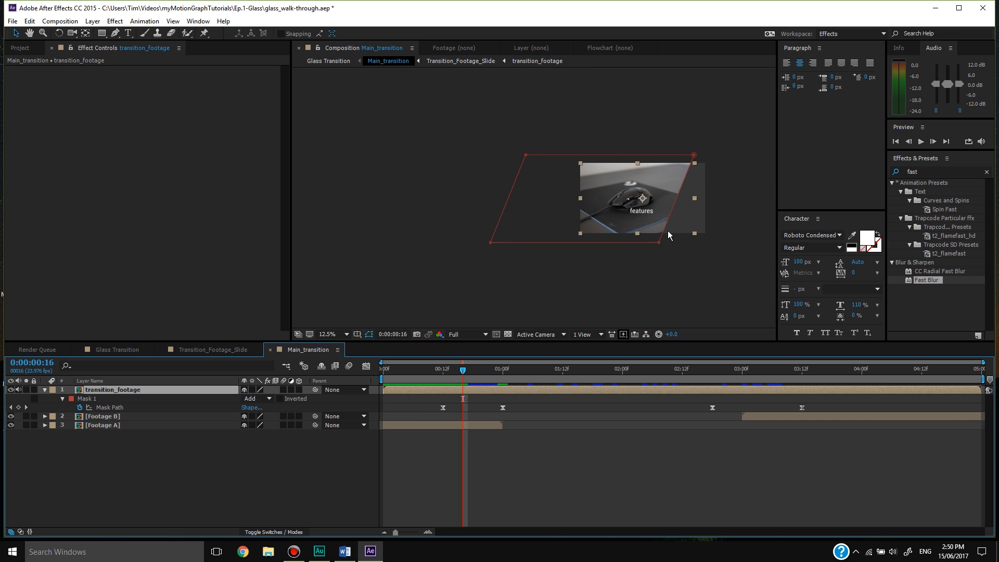
scroll(668, 230, up, 1)
drag(661, 226, 431, 227)
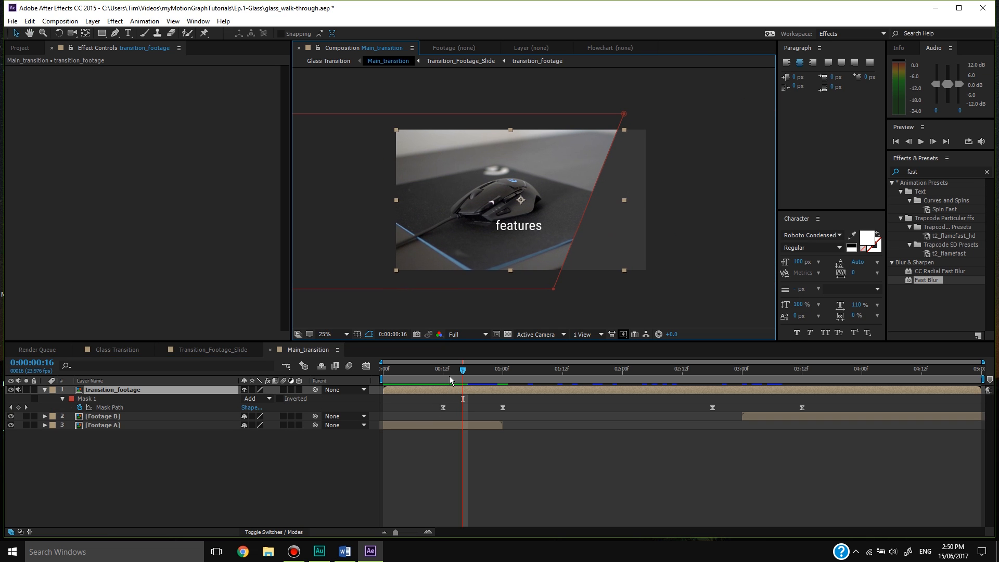
drag(449, 376, 503, 373)
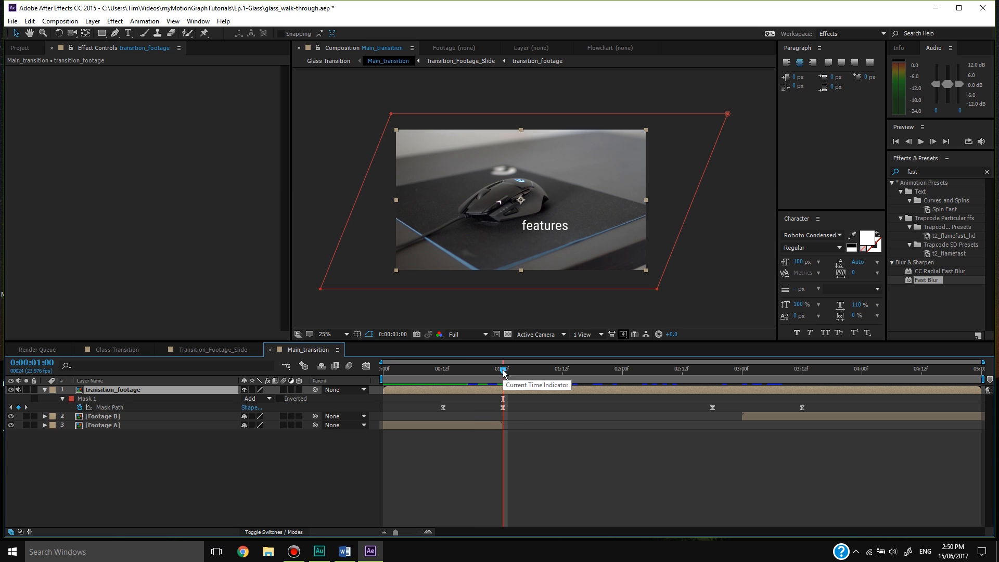
drag(503, 371, 534, 376)
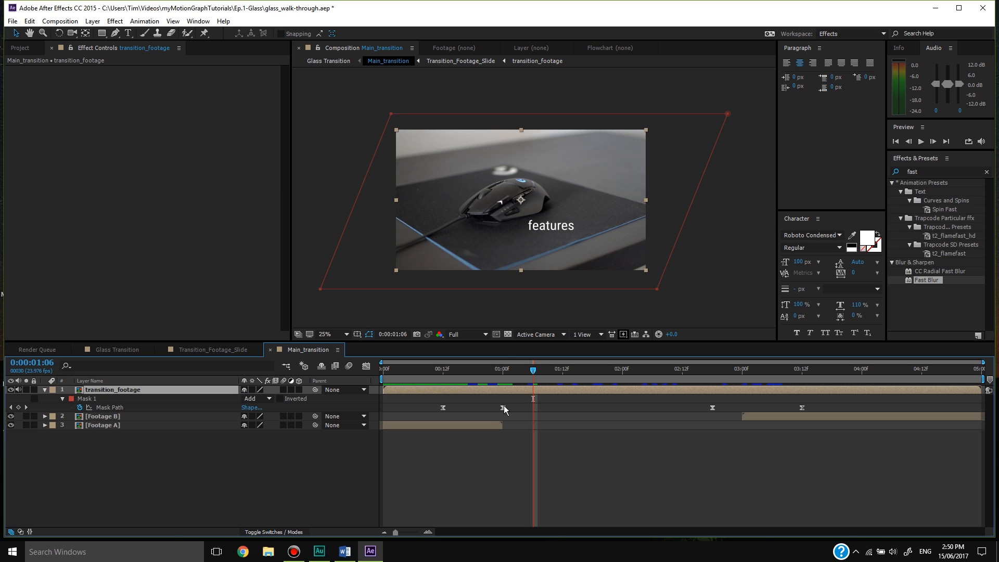
drag(502, 407, 449, 377)
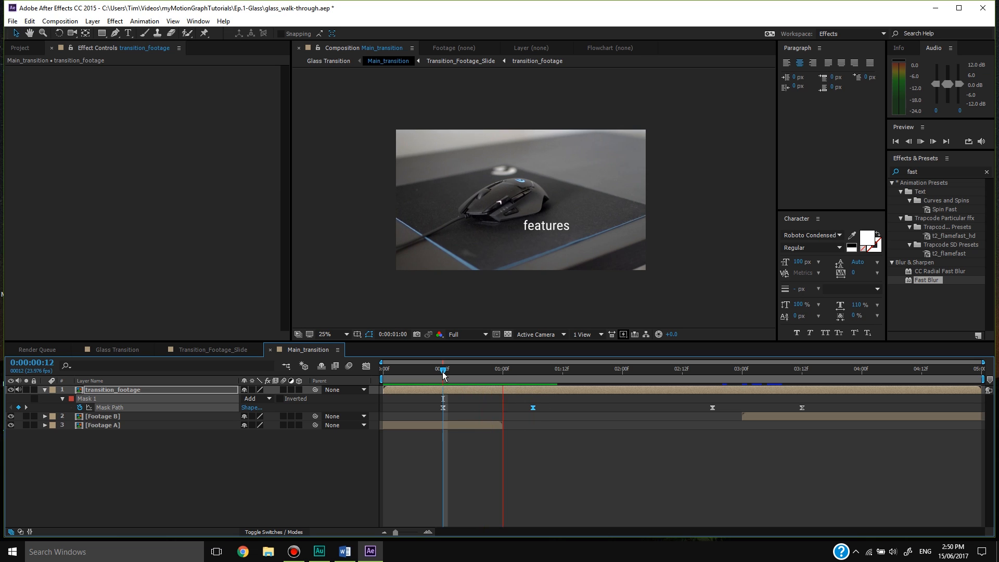
mouse_move(444, 374)
mouse_down()
mouse_move(521, 376)
mouse_move(443, 391)
mouse_up()
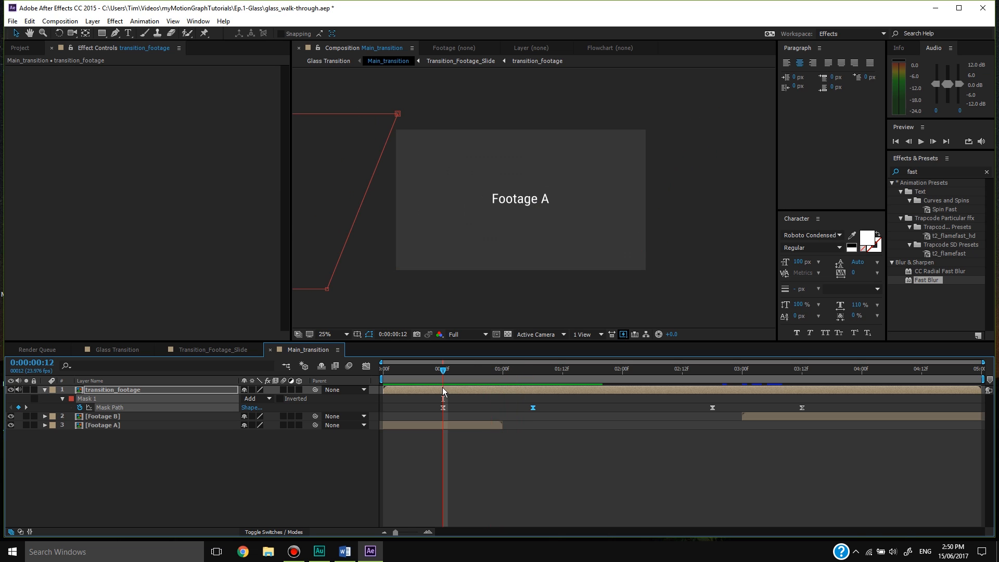
Return to the Glass Transition composition and examine the wipe's timing frame by frame between 0:00:00:08 and 0:00:00:18
click(120, 352)
drag(443, 374, 448, 374)
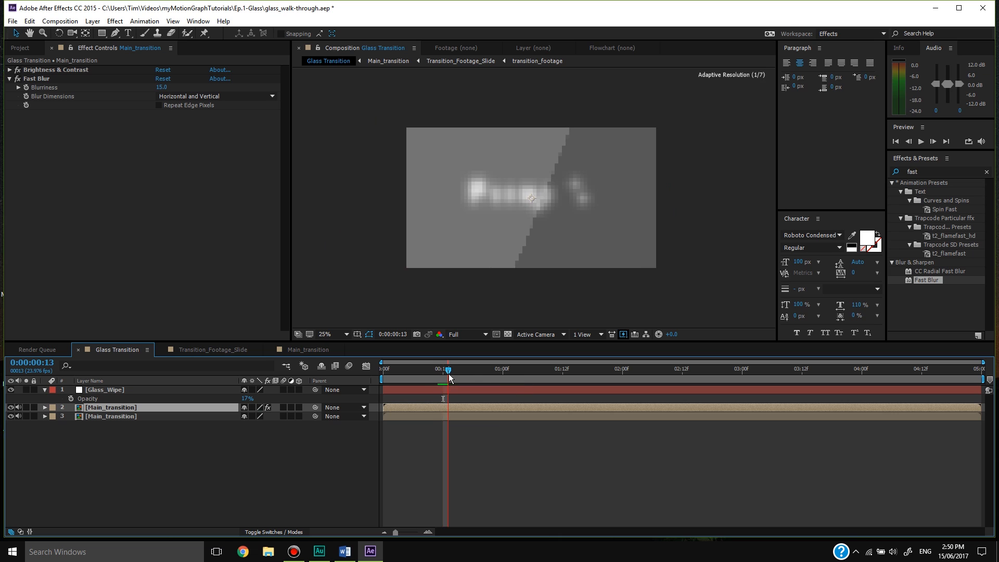
key(Page_Down)
key(Page_Down)
key(Page_Down)
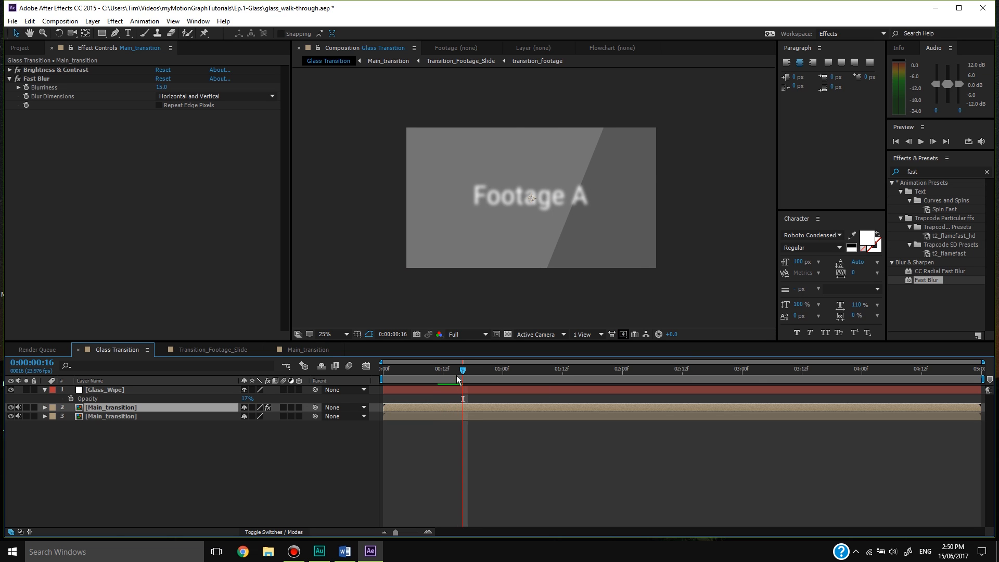
key(Page_Down)
key(Page_Down)
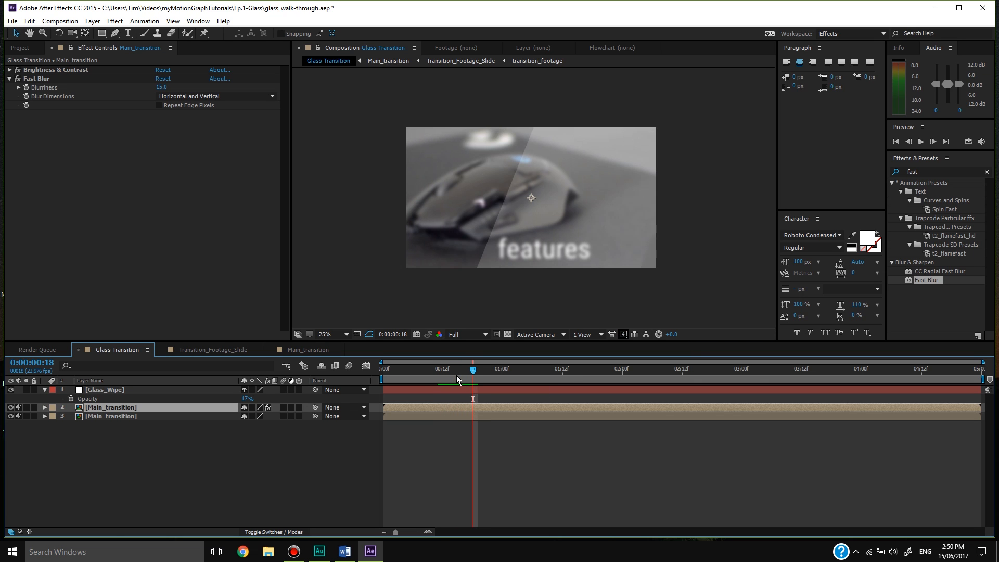
key(Page_Up)
key(Page_Up)
key(Page_Up)
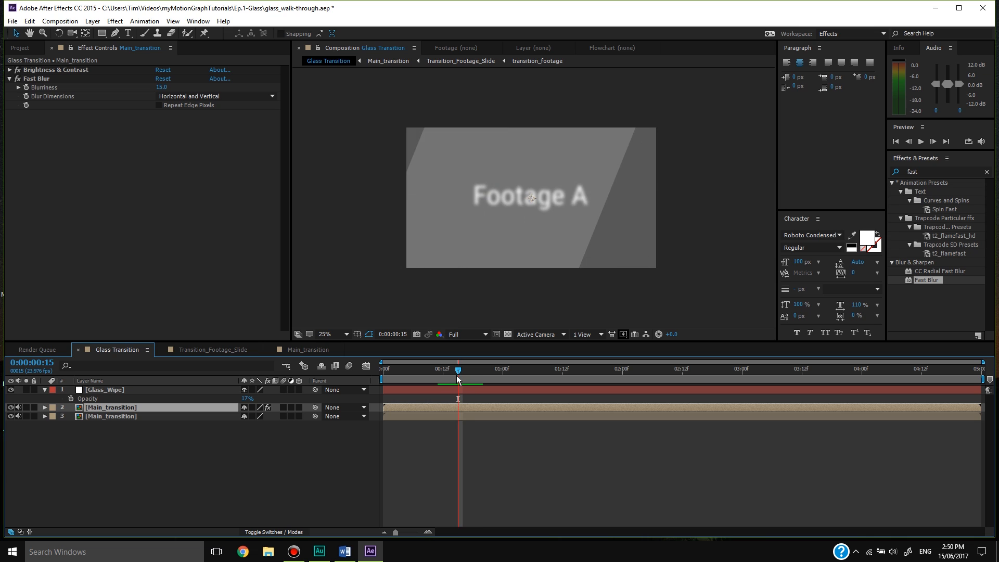
key(Page_Up)
key(Page_Up)
key(Page_Up)
key(Page_Up)
key(Page_Up)
key(Page_Up)
key(Page_Up)
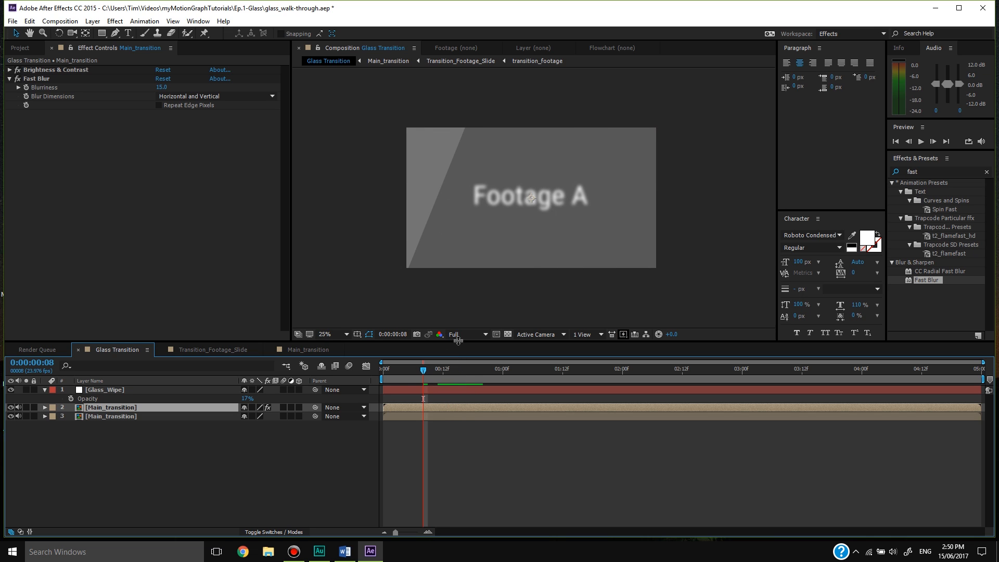
Fit the composition to the viewer at Third resolution and preview the glass wipe from near the beginning
click(330, 334)
click(343, 357)
click(466, 335)
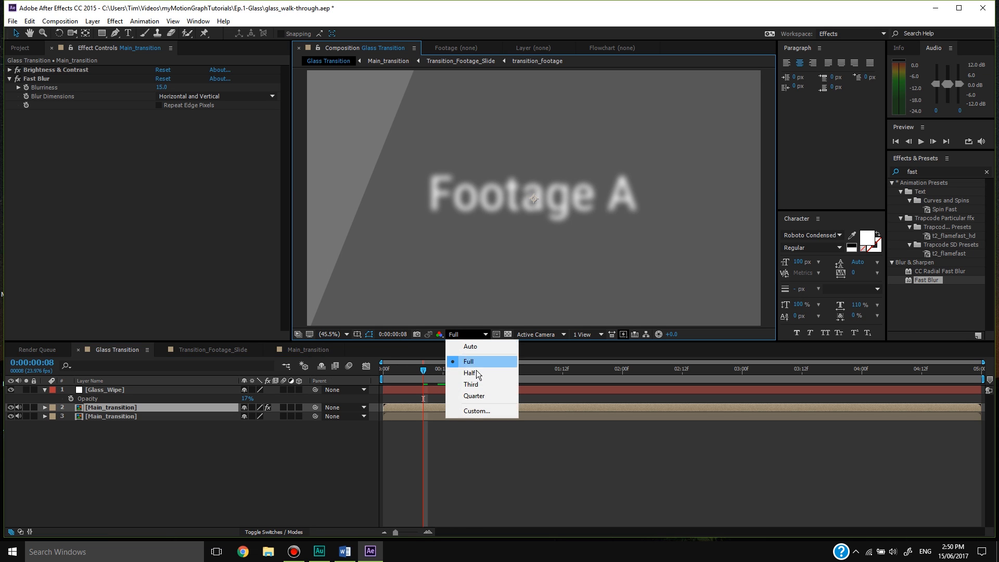
click(477, 384)
click(418, 373)
key(space)
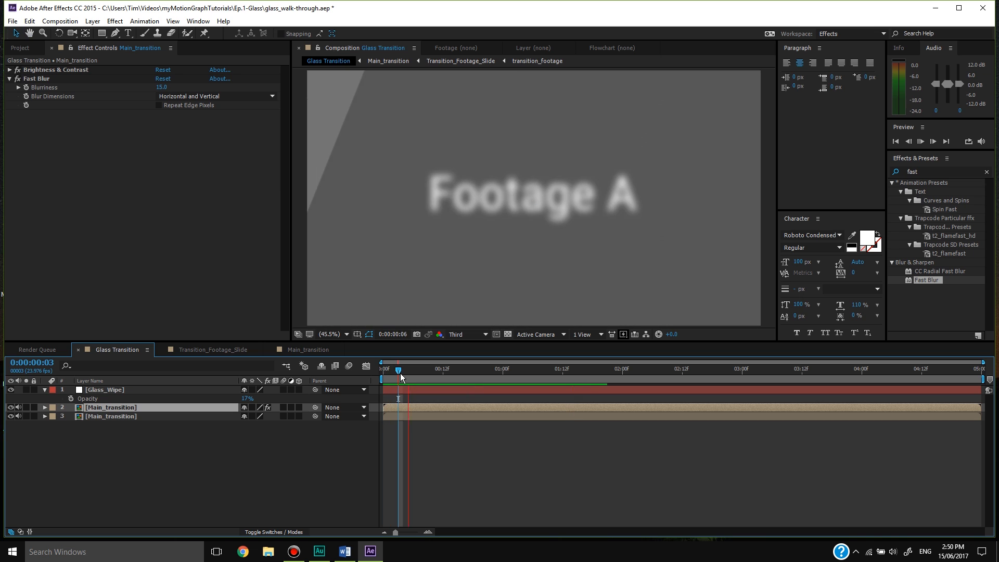
At 0:00:00:15, set the Glass_Wipe layer's Opacity to 100%
drag(401, 373, 458, 372)
scroll(537, 236, down, 2)
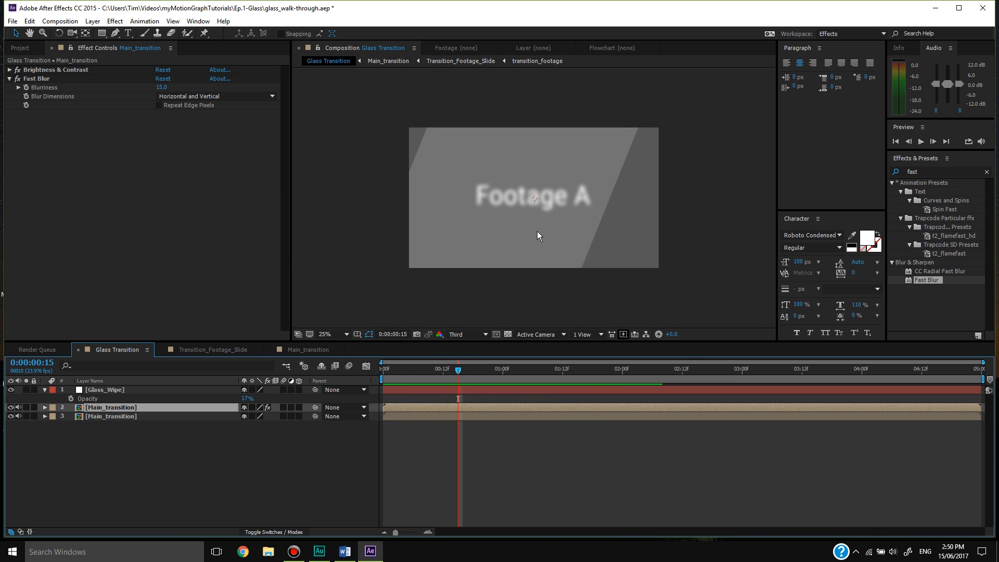
click(181, 389)
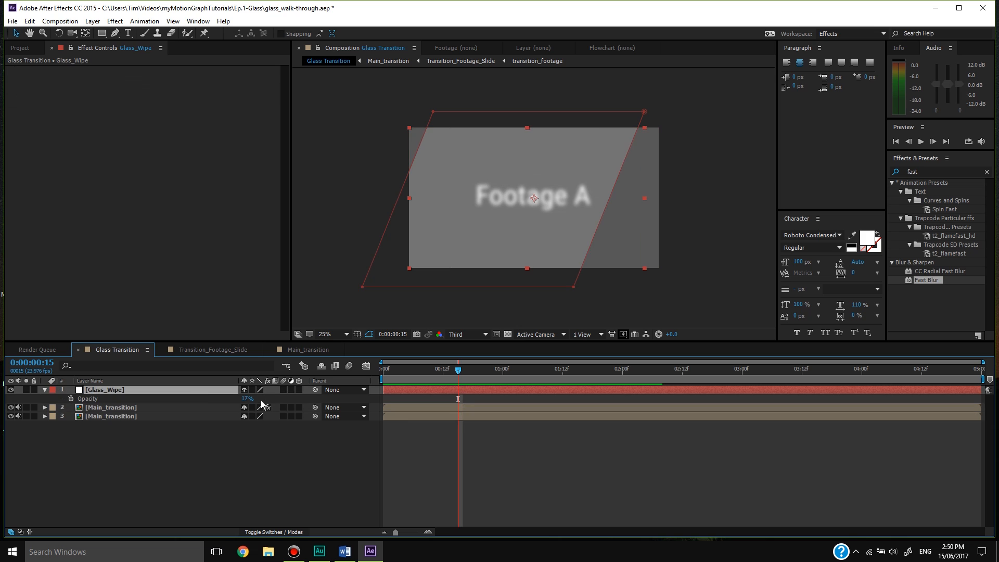
drag(247, 399, 443, 423)
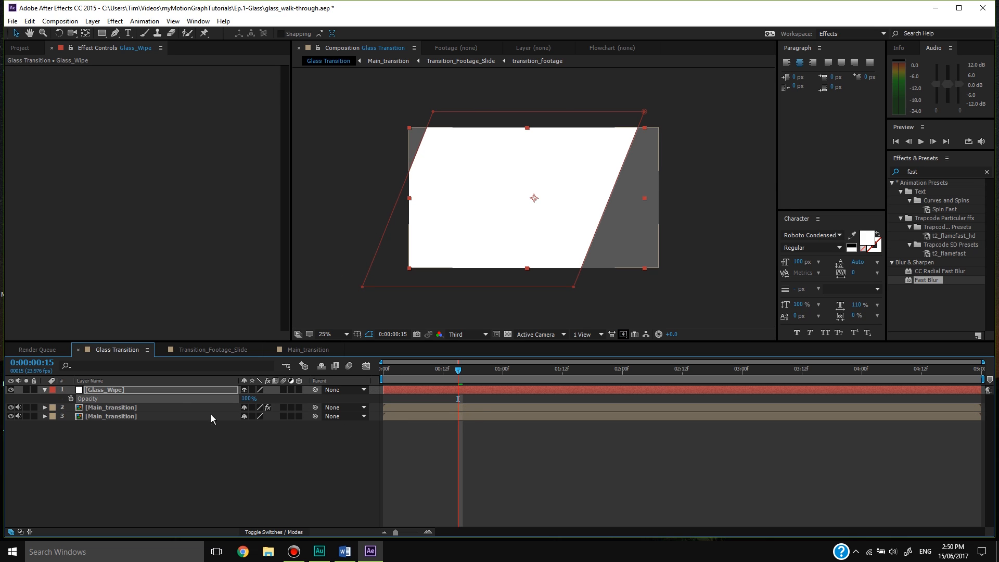
click(229, 457)
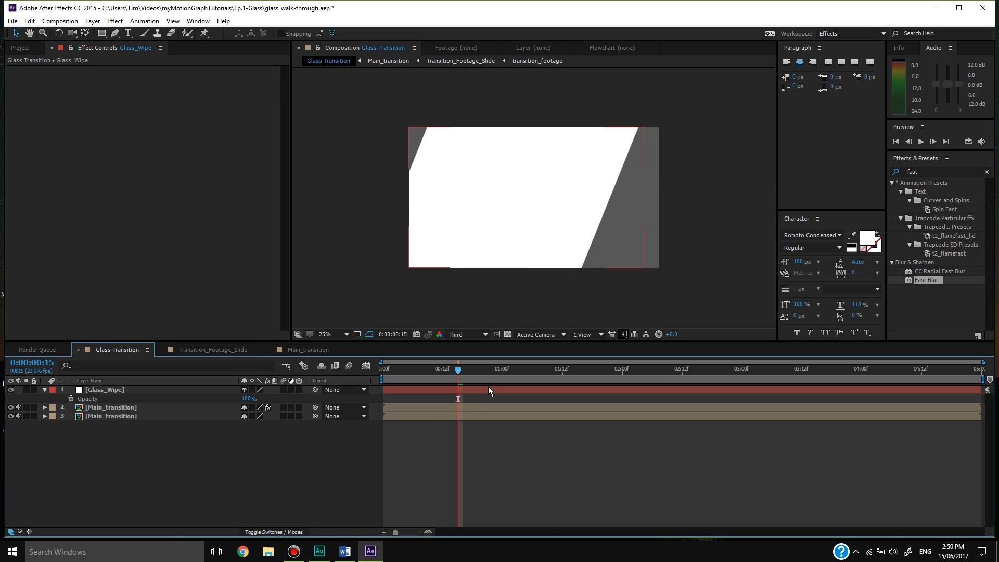
Duplicate the Glass_Wipe layer and shift the copy in time so it starts at 0:00:02:18
click(460, 390)
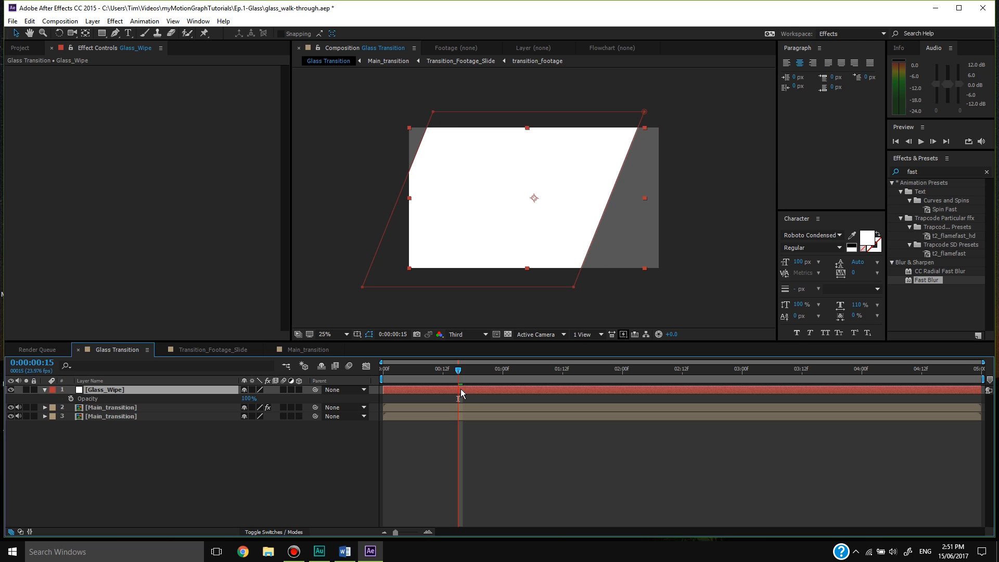
key(ctrl+d)
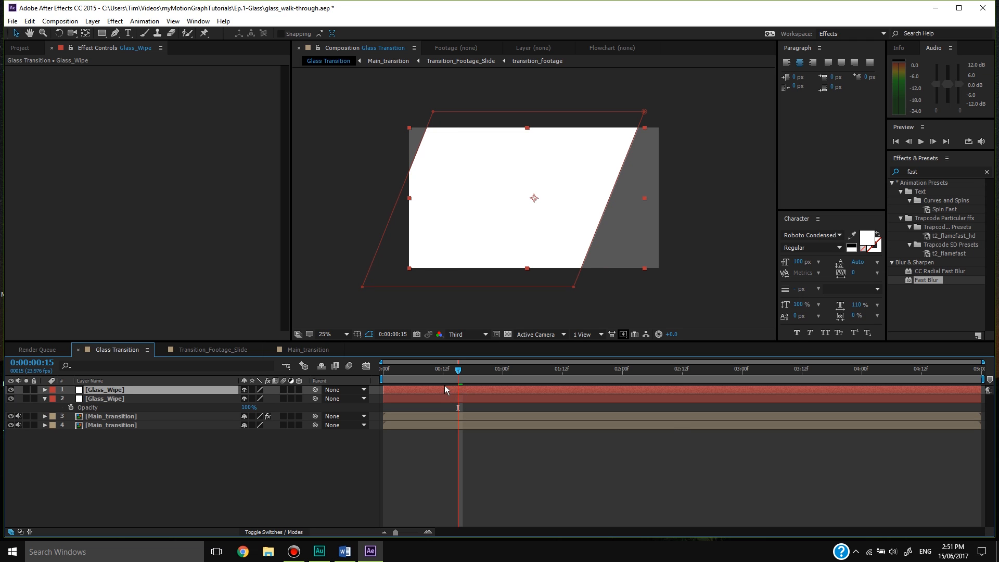
drag(445, 389, 674, 390)
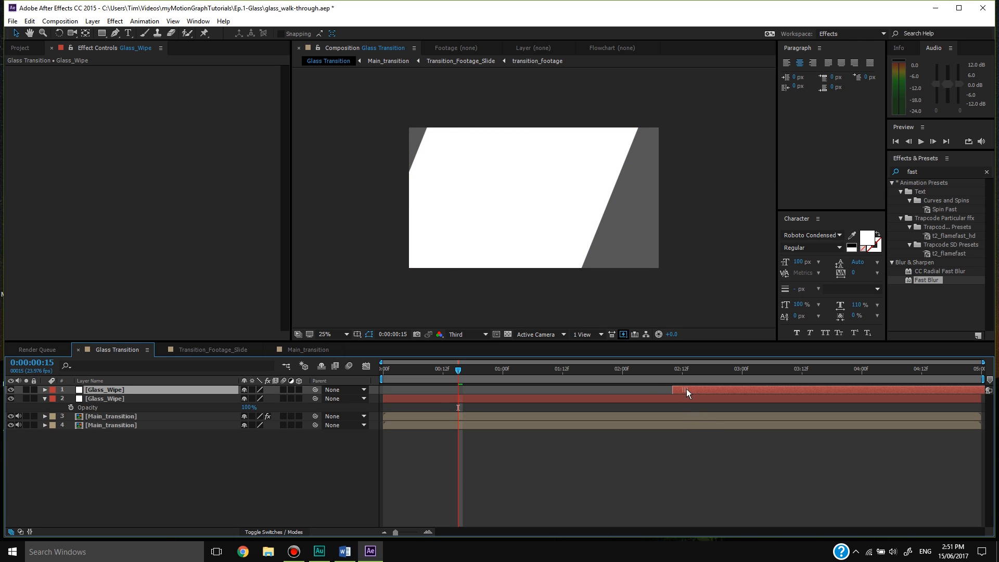
click(705, 371)
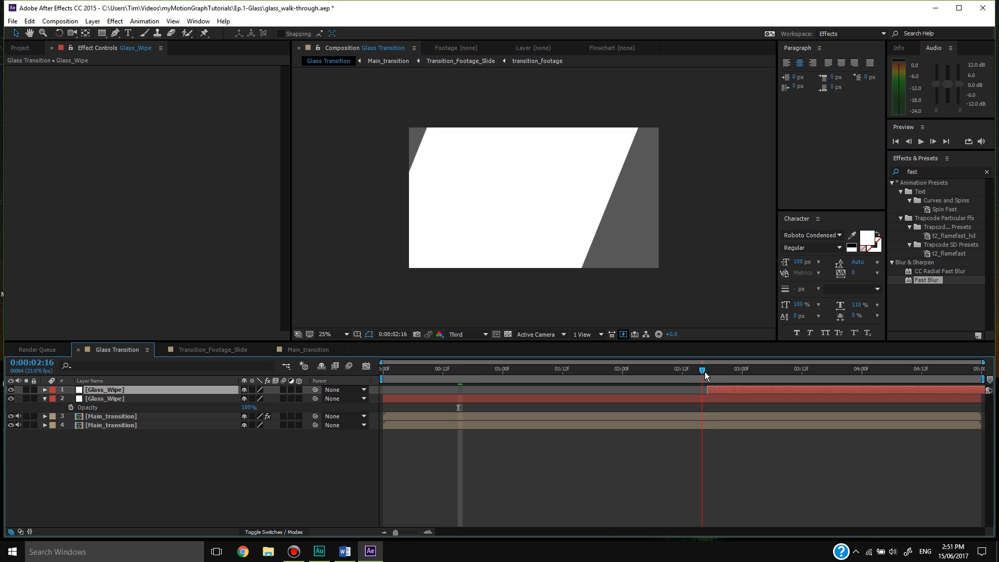
drag(707, 372, 725, 389)
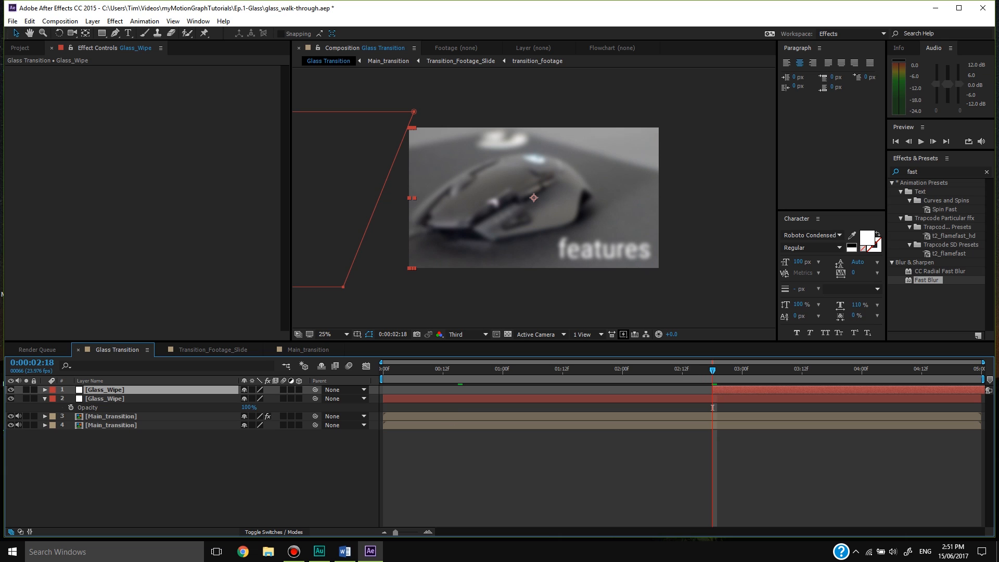
Solo both Glass_Wipe layers, preview them from the beginning, and return to 0:00:02:18
drag(26, 390, 26, 399)
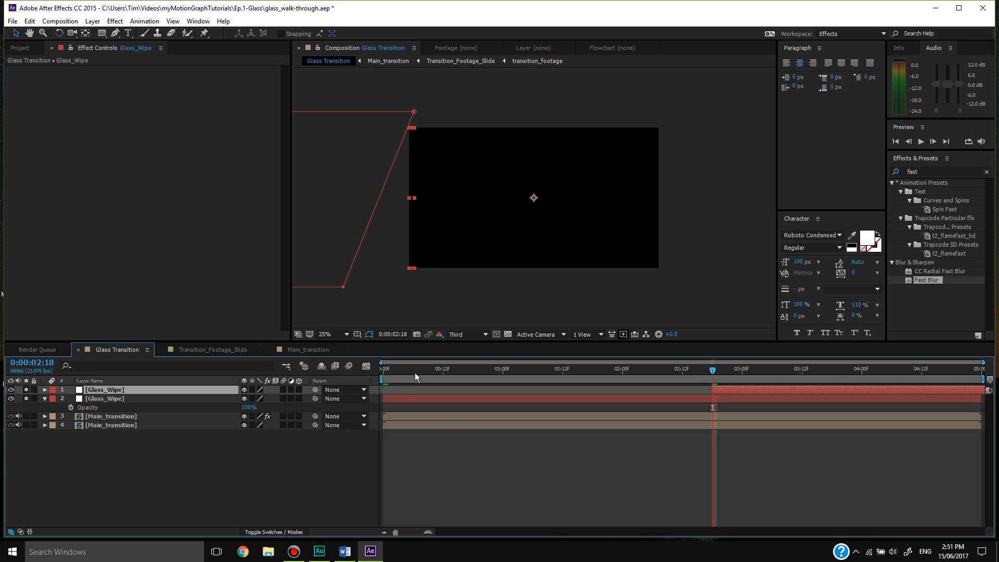
key(Home)
key(space)
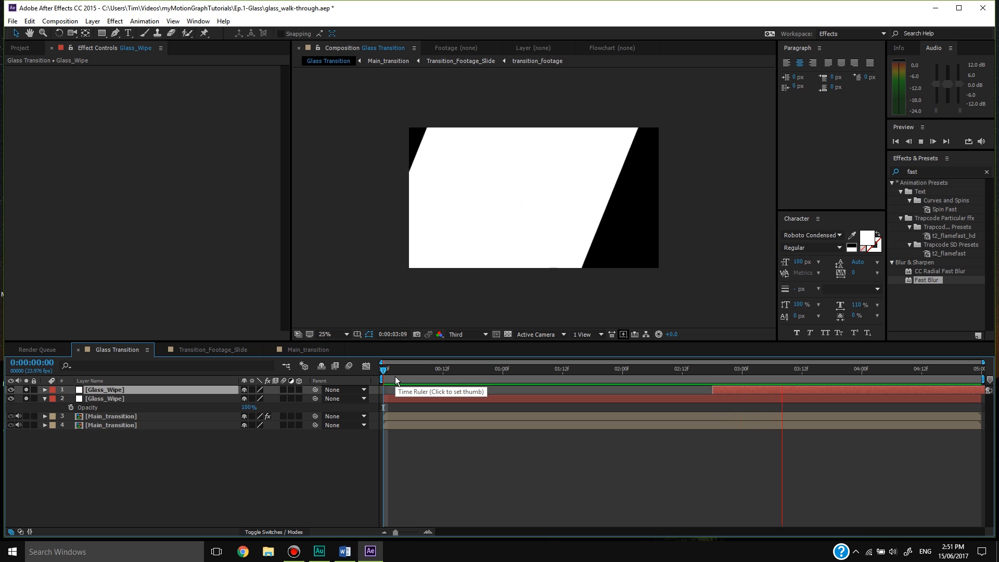
click(728, 367)
drag(730, 369, 724, 370)
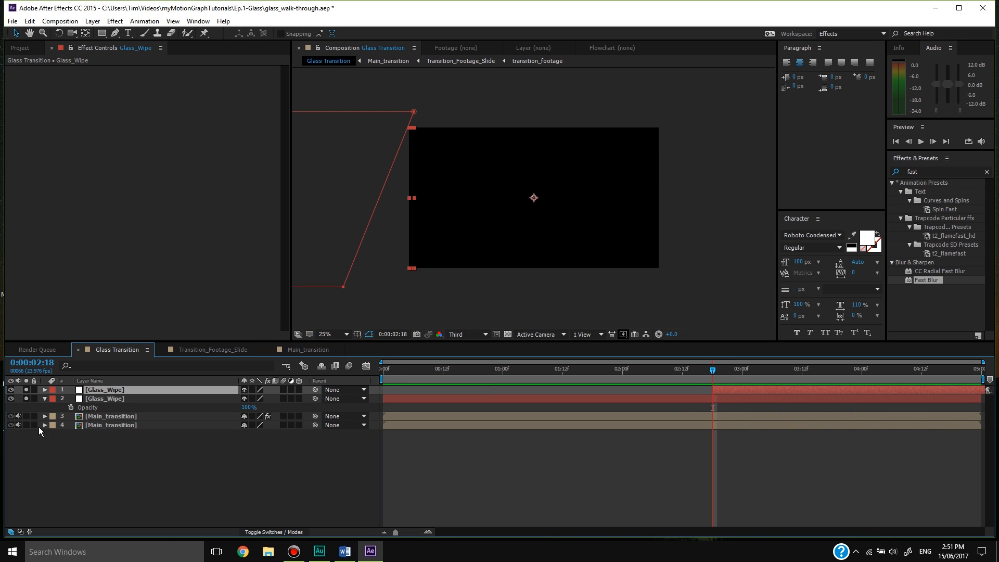
Solo only the duplicated Glass_Wipe and the unblurred Main_transition layer, and preview the second wipe from about 0:00:02:18
click(27, 398)
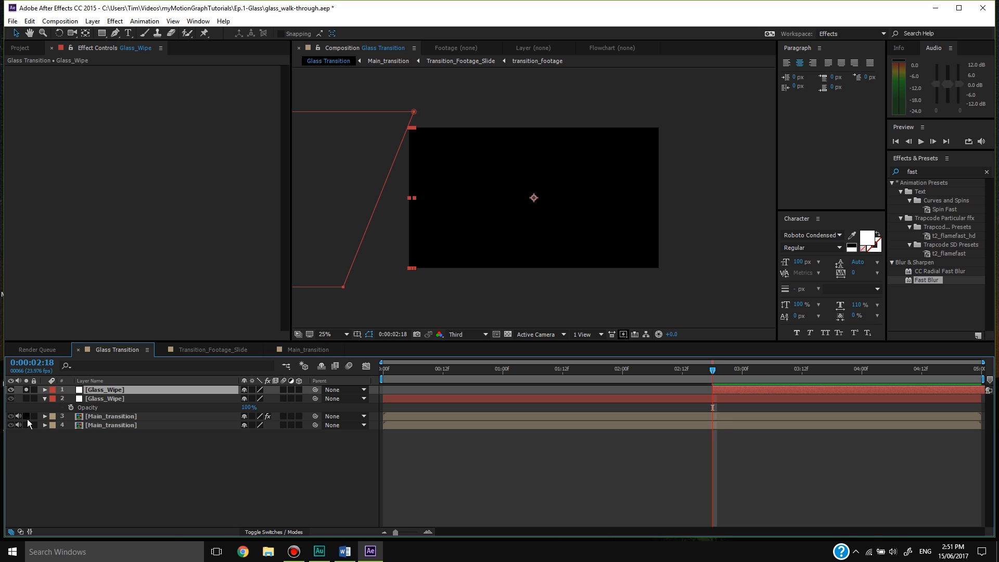
click(172, 488)
click(26, 426)
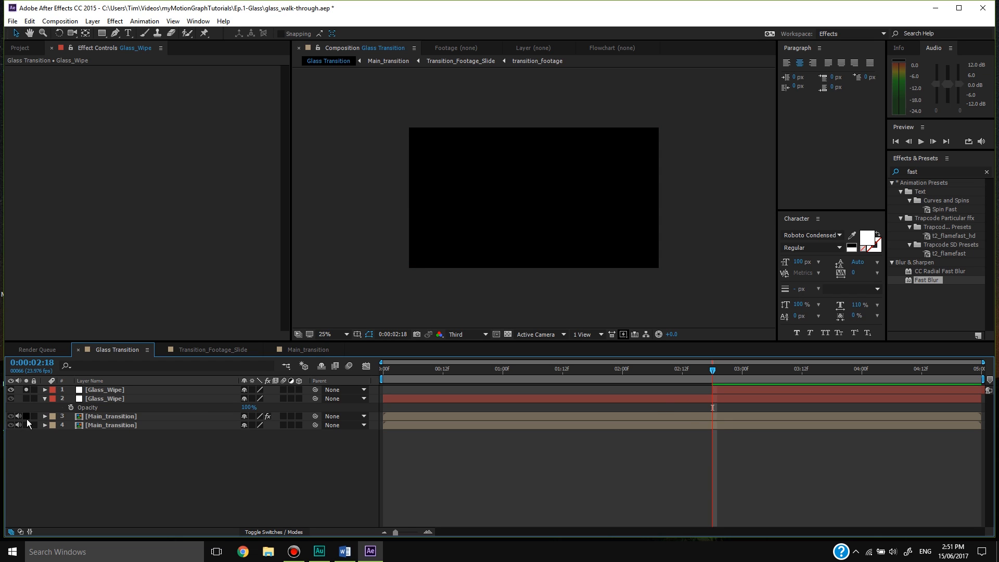
key(Page_Down)
key(Page_Down)
key(Page_Down)
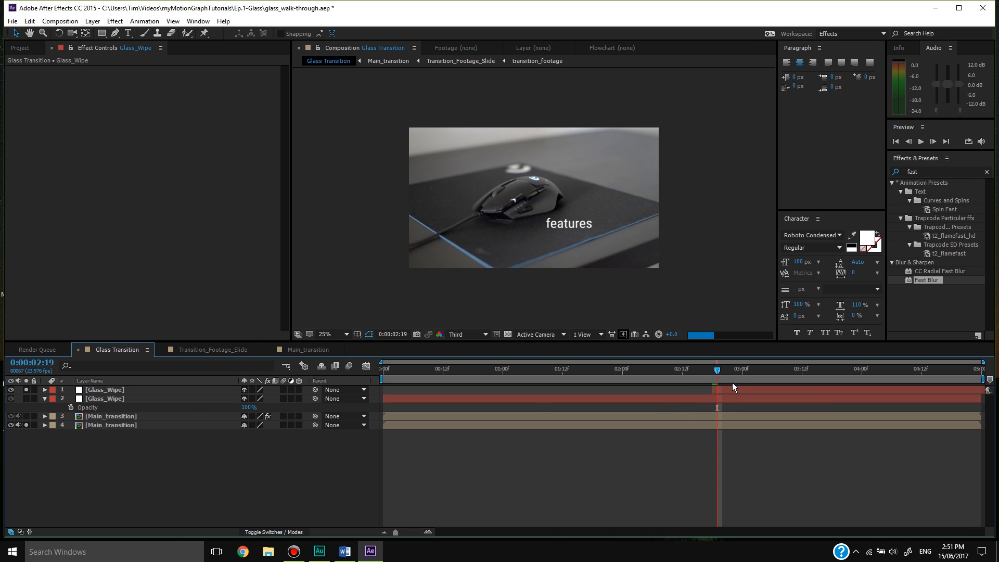
key(space)
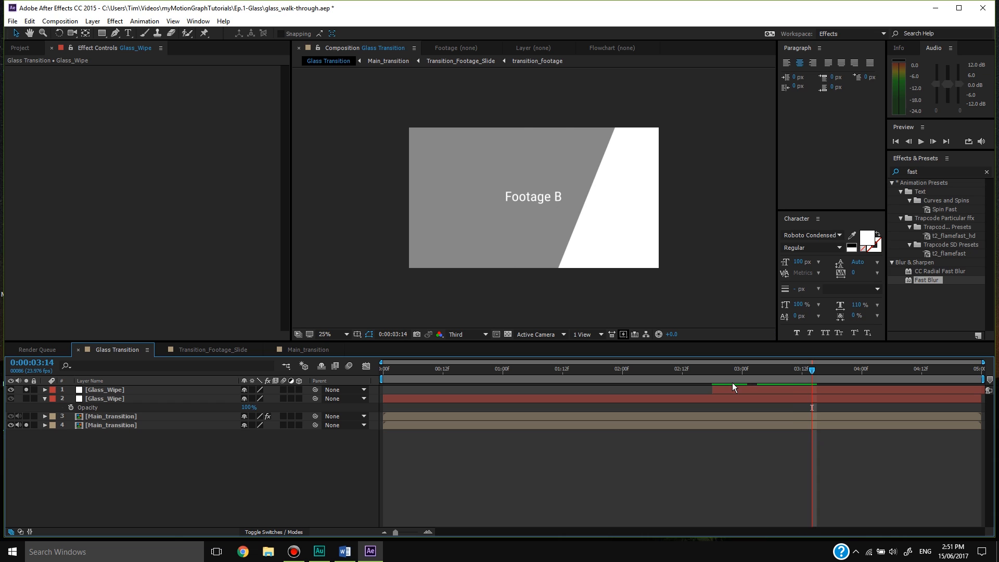
Move the duplicated Glass_Wipe's second Mask Path keyframe to 0:00:03:18, shorten the first keyframe's speed handle and lengthen the last one's
click(773, 392)
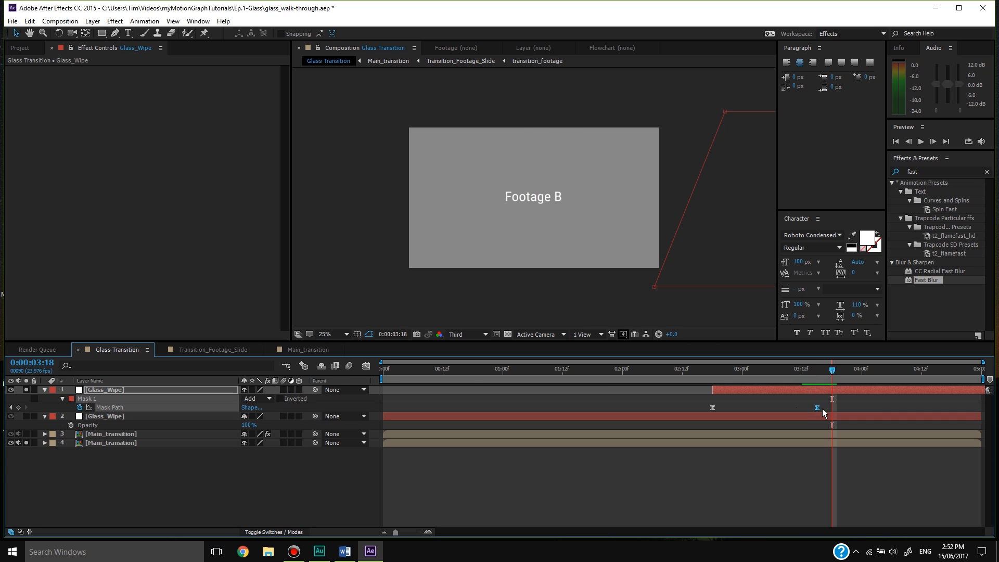
drag(819, 408, 671, 420)
click(365, 369)
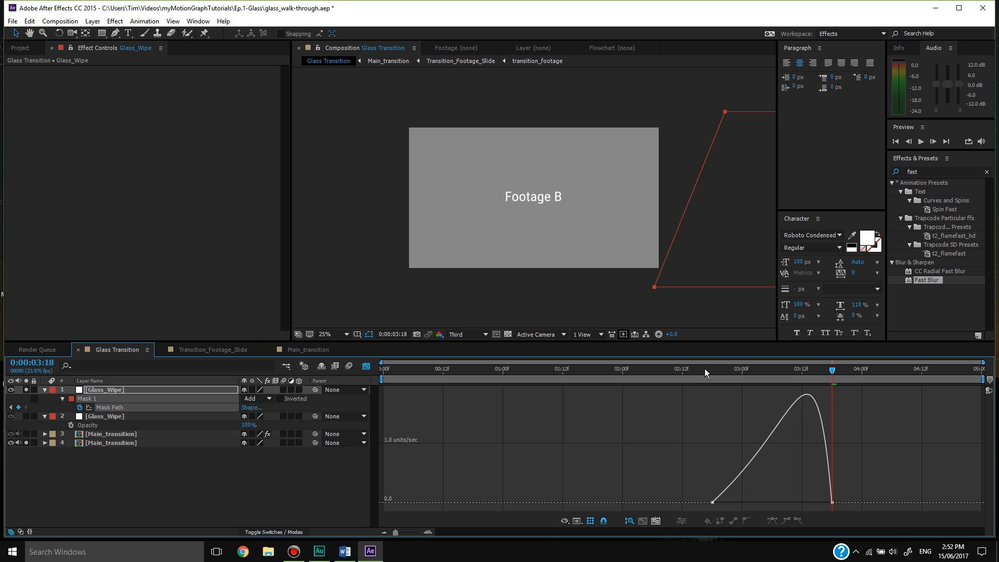
drag(706, 371, 788, 376)
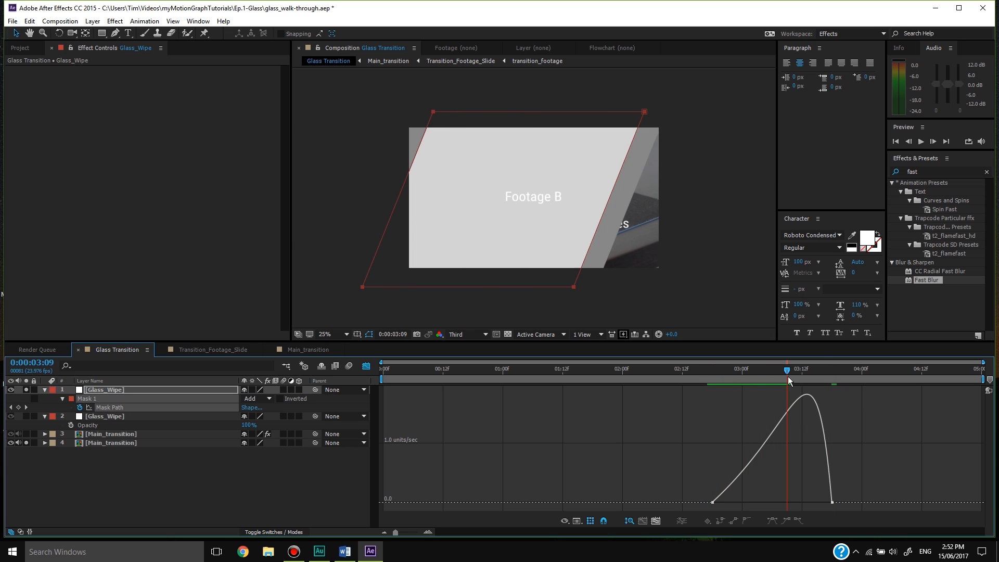
click(718, 499)
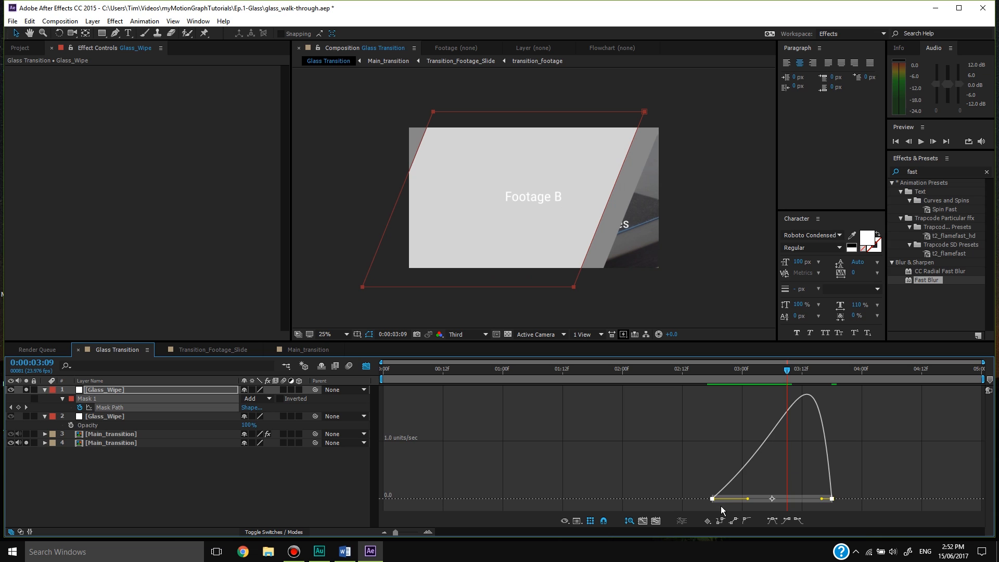
drag(748, 499, 742, 500)
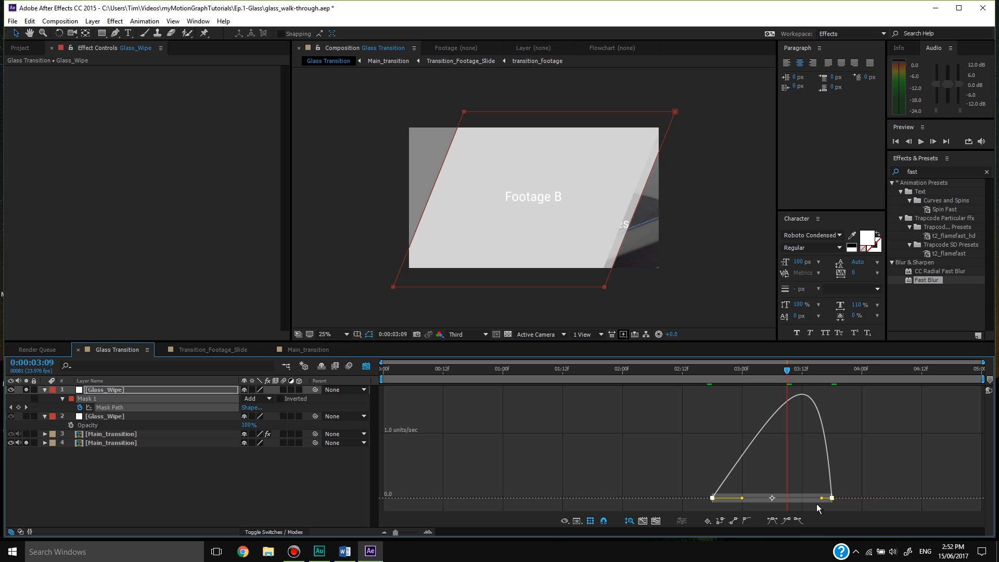
drag(824, 500, 816, 501)
Preview the second glass wipe's retimed movement from 0:00:02:18
click(714, 370)
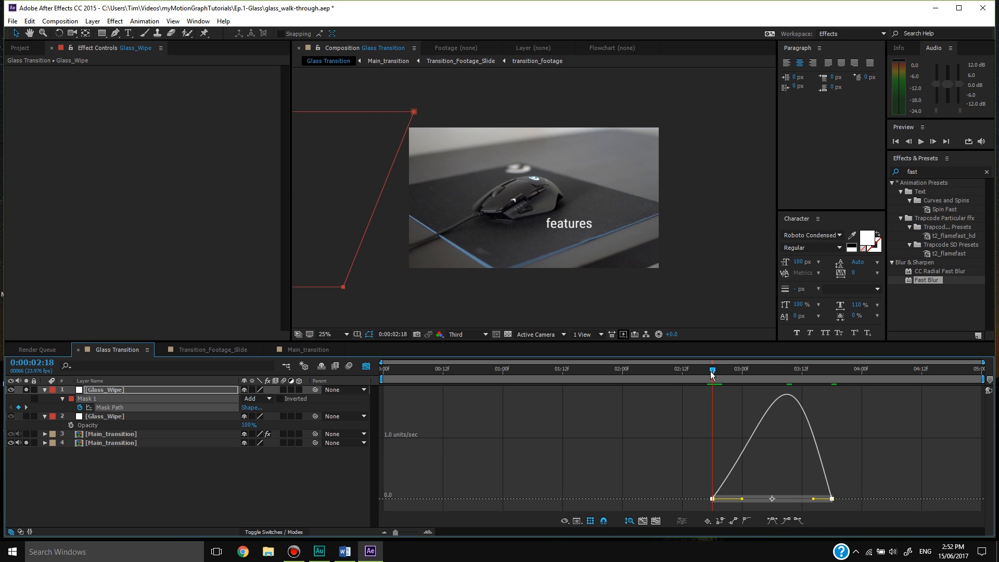
key(space)
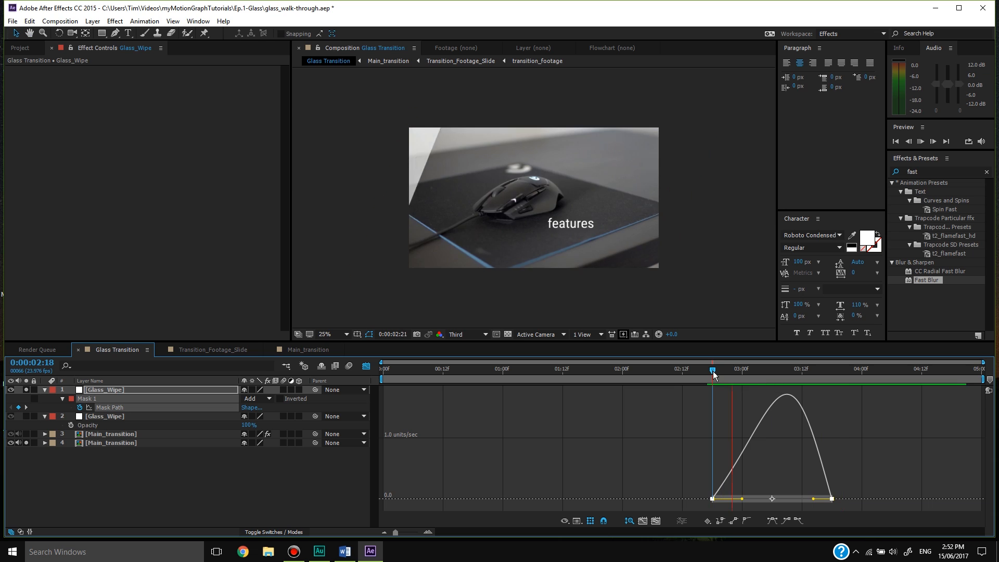
mouse_move(713, 371)
mouse_down()
mouse_move(803, 391)
mouse_move(714, 384)
mouse_up()
Set the duplicated Glass_Wipe layer's Opacity to 100%
click(44, 390)
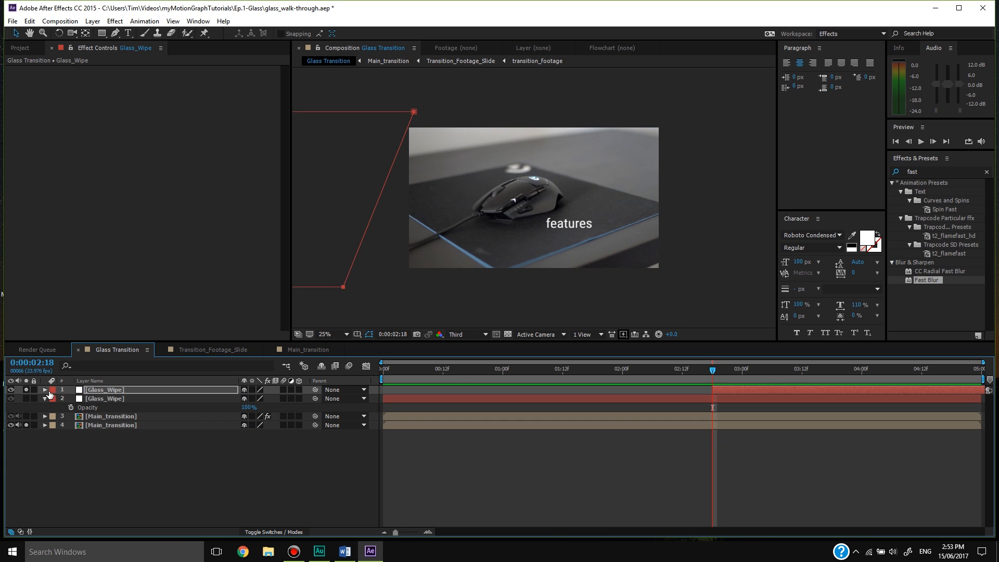
click(104, 391)
key(t)
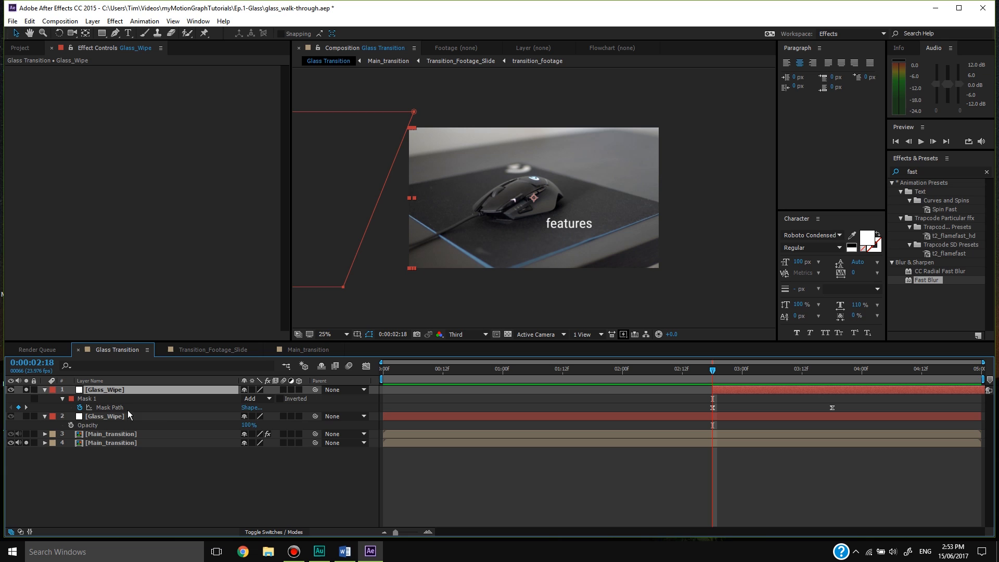
click(236, 399)
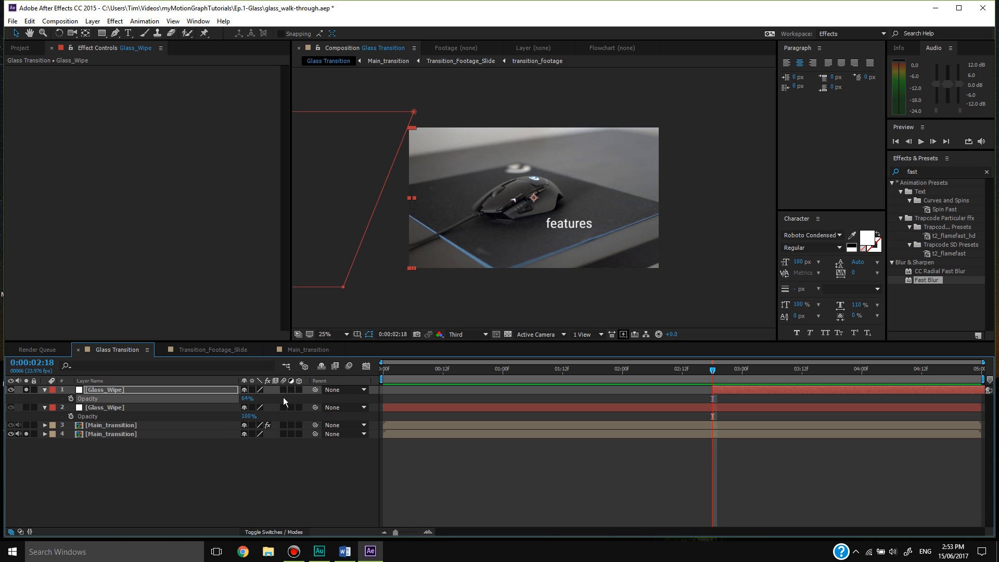
drag(243, 400, 345, 401)
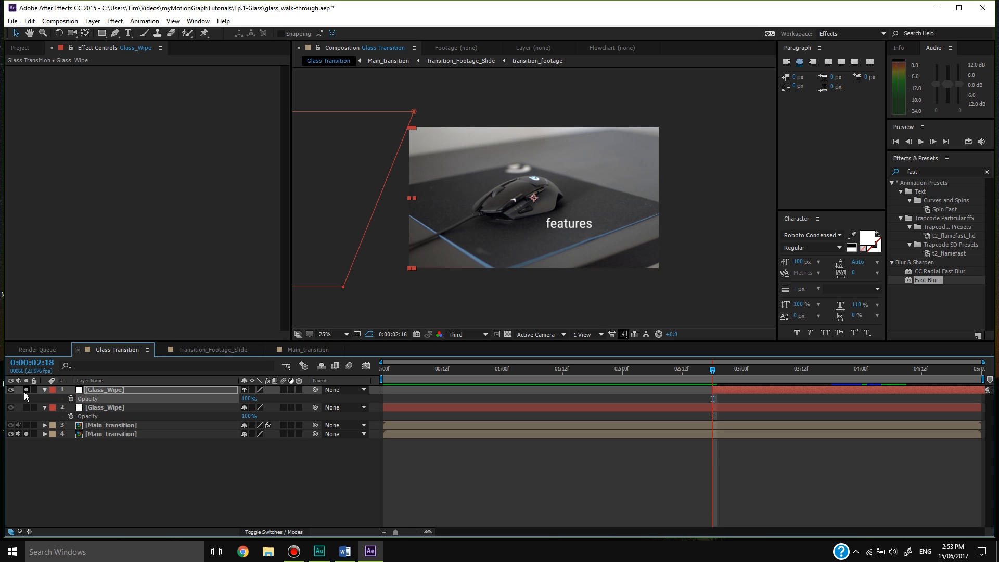
Solo only the two Glass_Wipe layers, return to the start of the composition and preview them
click(26, 390)
click(102, 408)
click(26, 434)
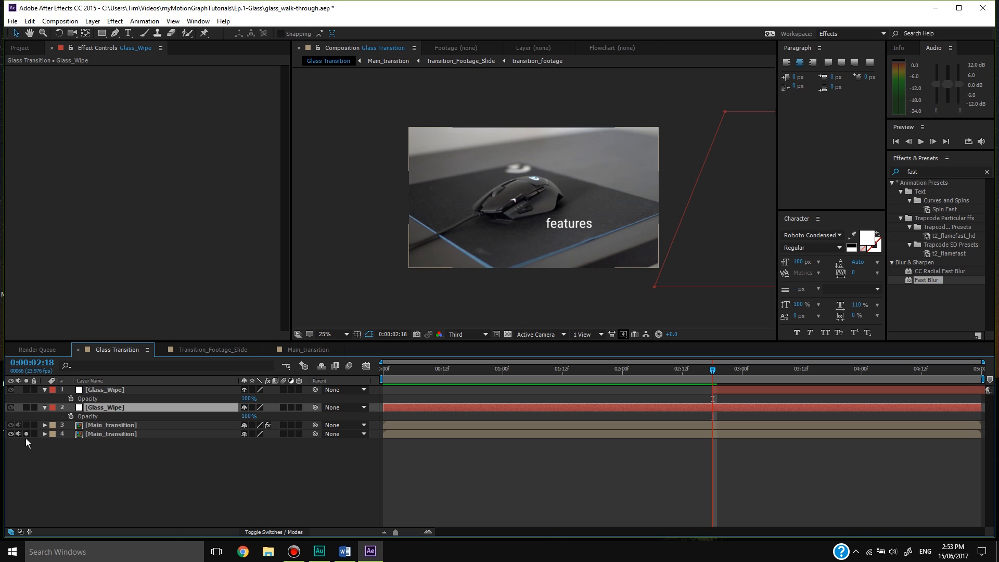
click(26, 407)
click(26, 390)
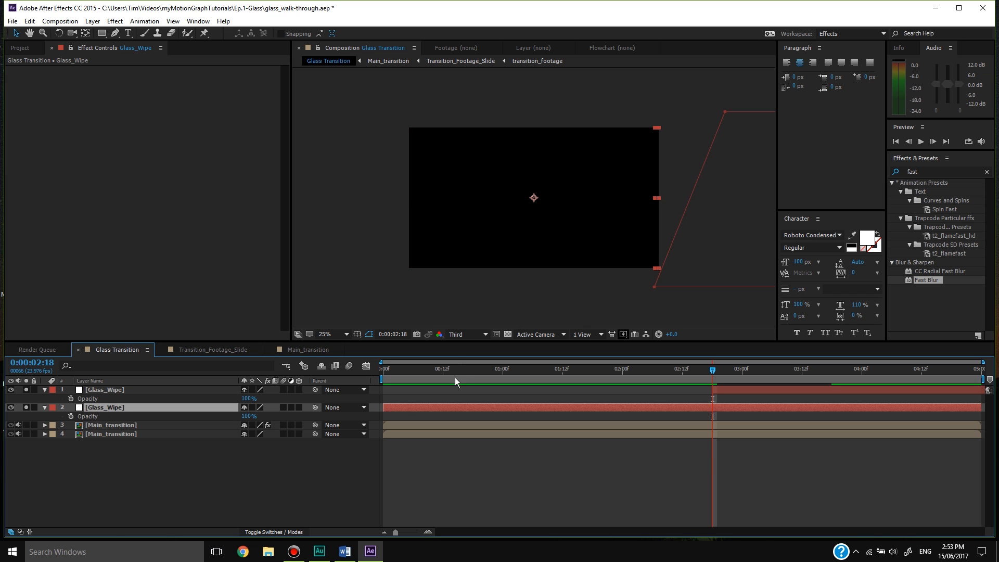
key(Home)
key(space)
Pre-compose both Glass_Wipe layers as Glass_Wipe_Alpha, moving all attributes into the new composition
shift+click(132, 389)
right_click(133, 390)
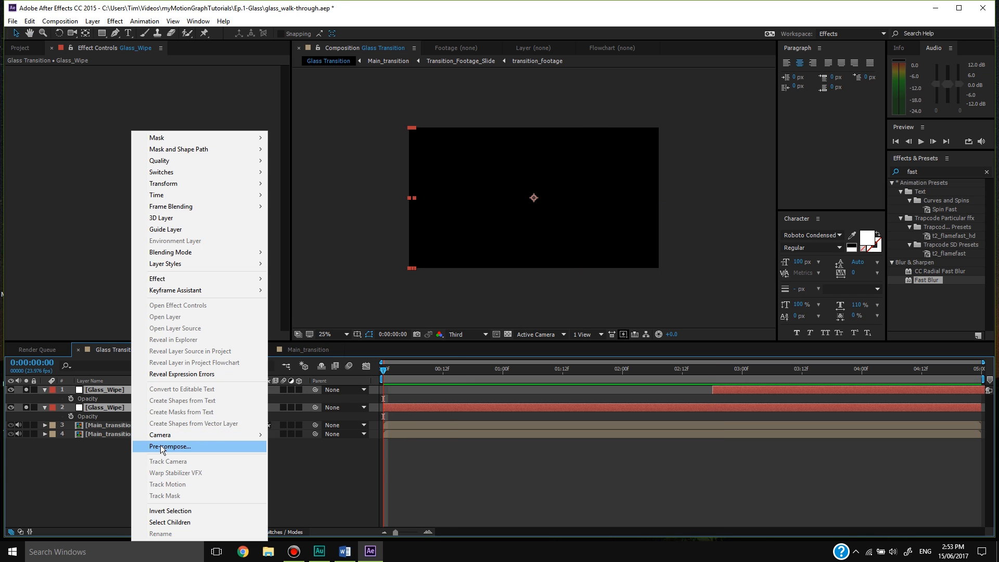
click(161, 447)
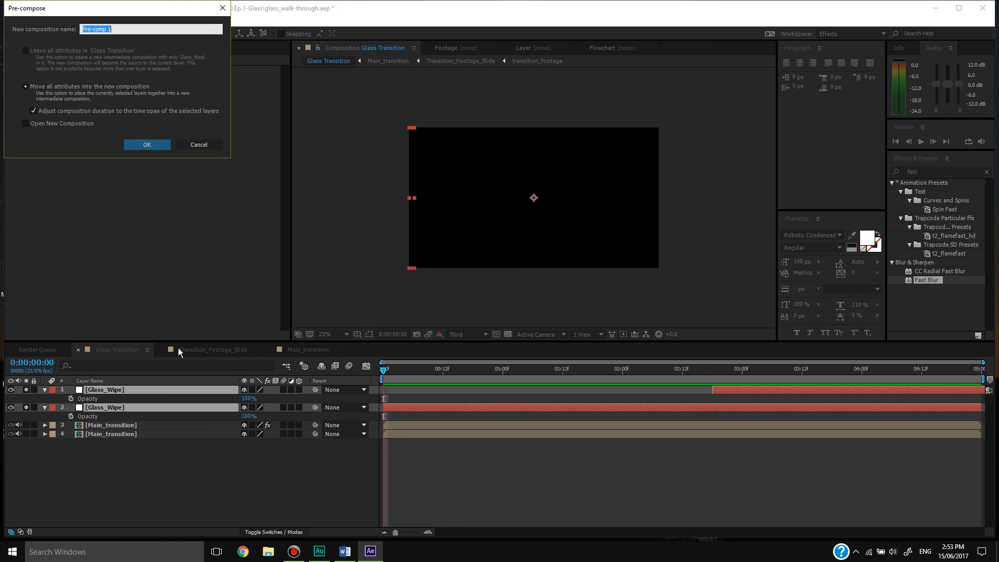
text(Glass_Wipe_Alpha)
key(Return)
click(212, 454)
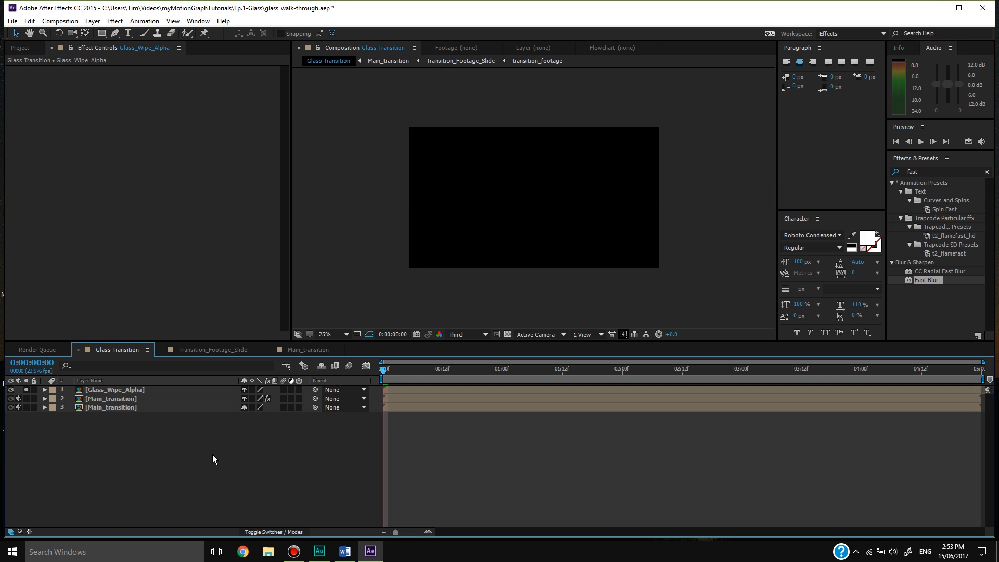
Set the upper Main_transition layer's track matte to Alpha Matte using the Glass_Wipe_Alpha layer
click(107, 401)
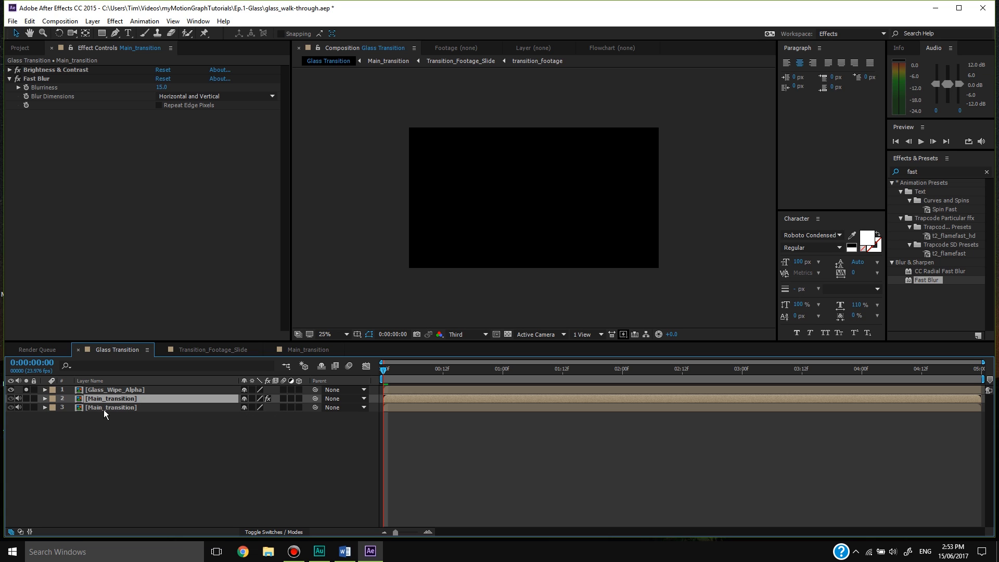
key(s)
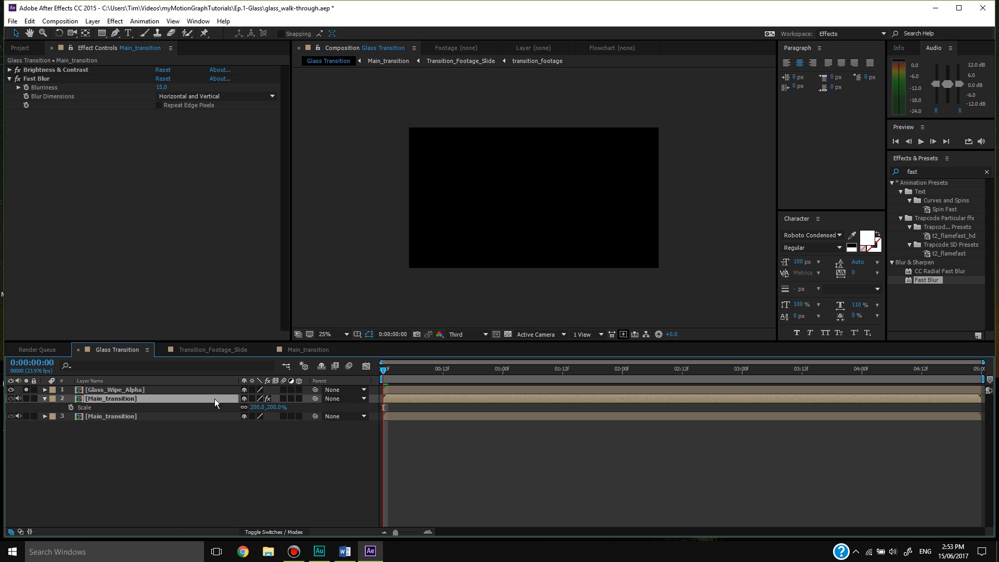
click(270, 532)
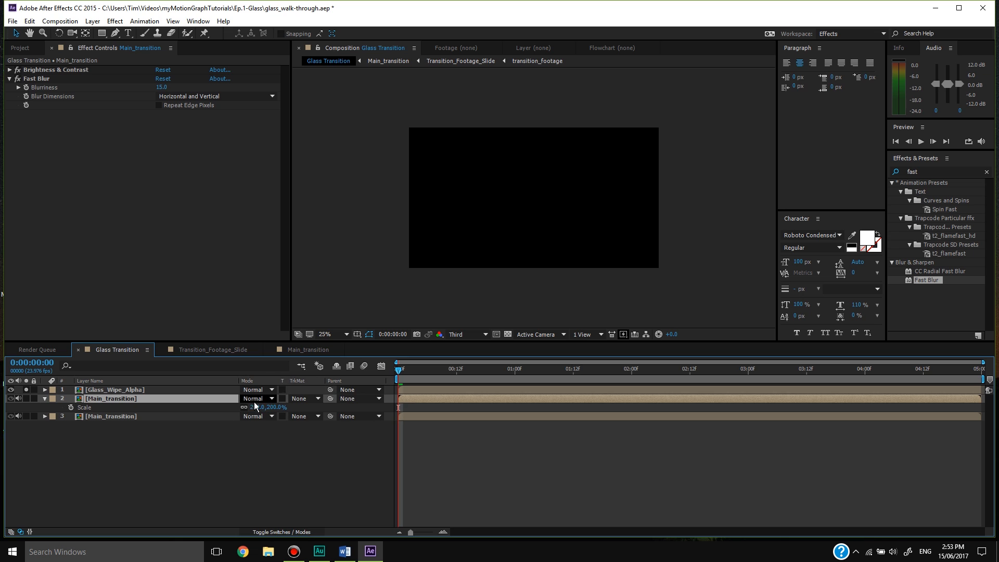
click(259, 399)
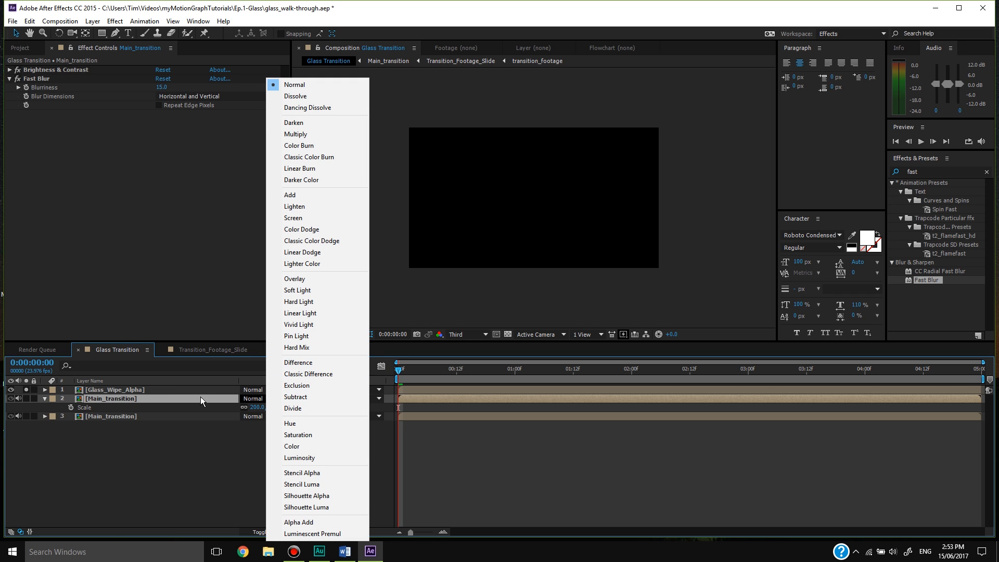
click(201, 396)
click(307, 399)
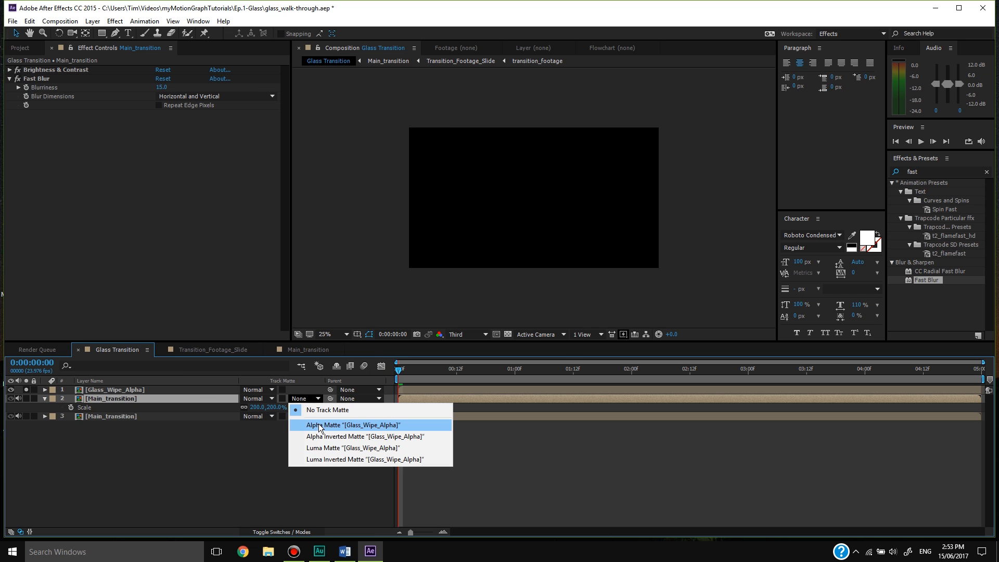
click(319, 425)
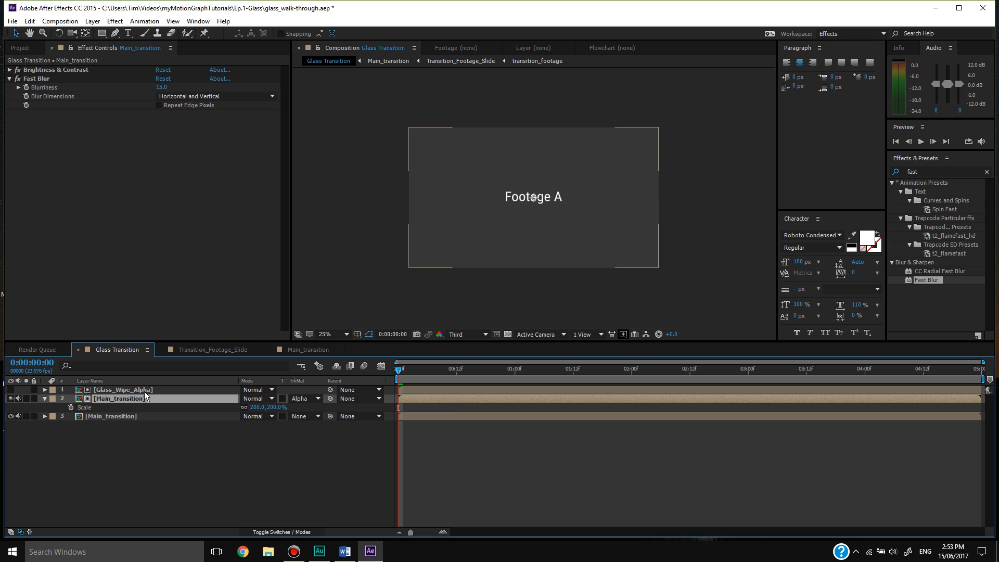
Preview the matted transition with Glass_Wipe_Alpha shown, hide that layer again and preview from the start of the composition
click(117, 390)
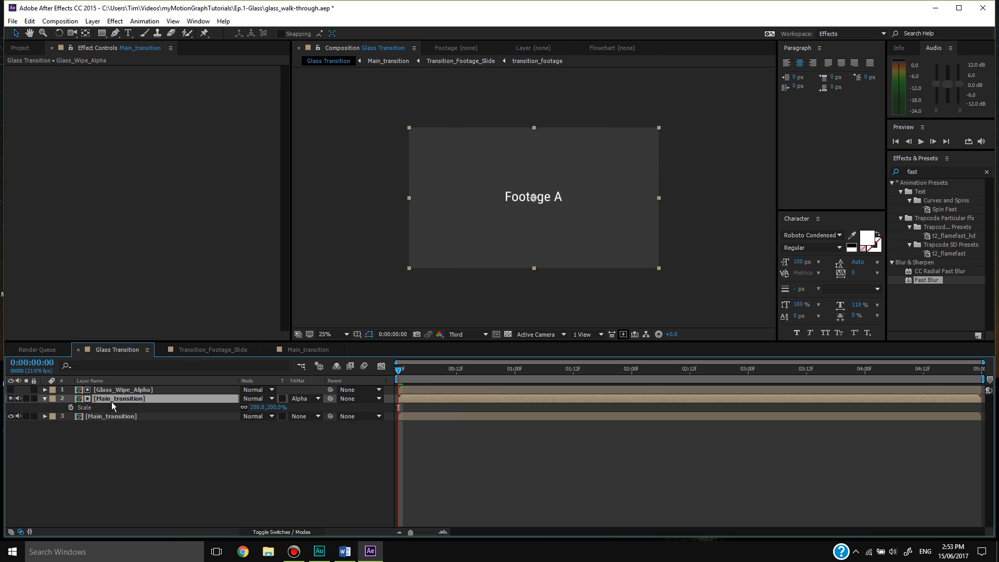
click(112, 400)
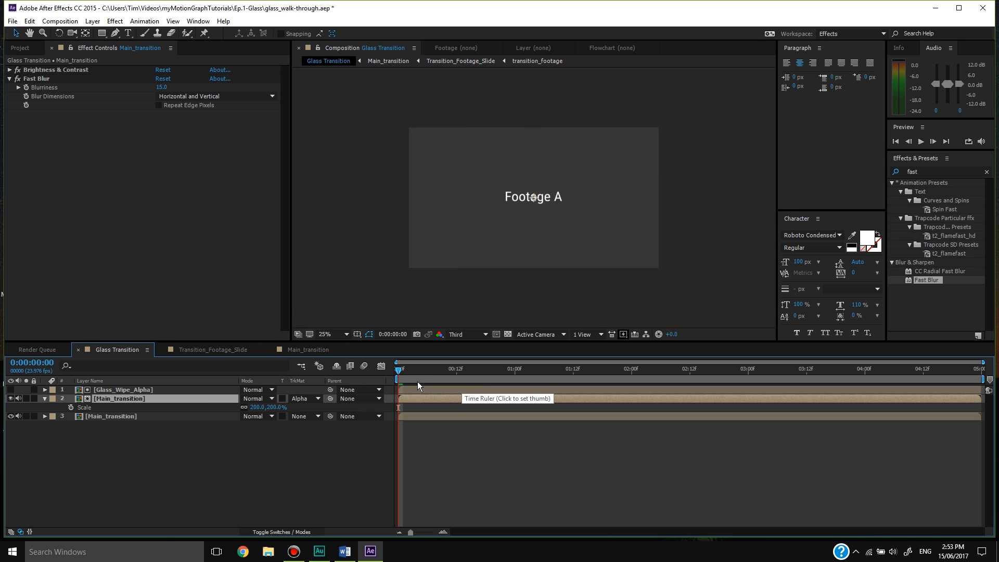
click(11, 389)
key(space)
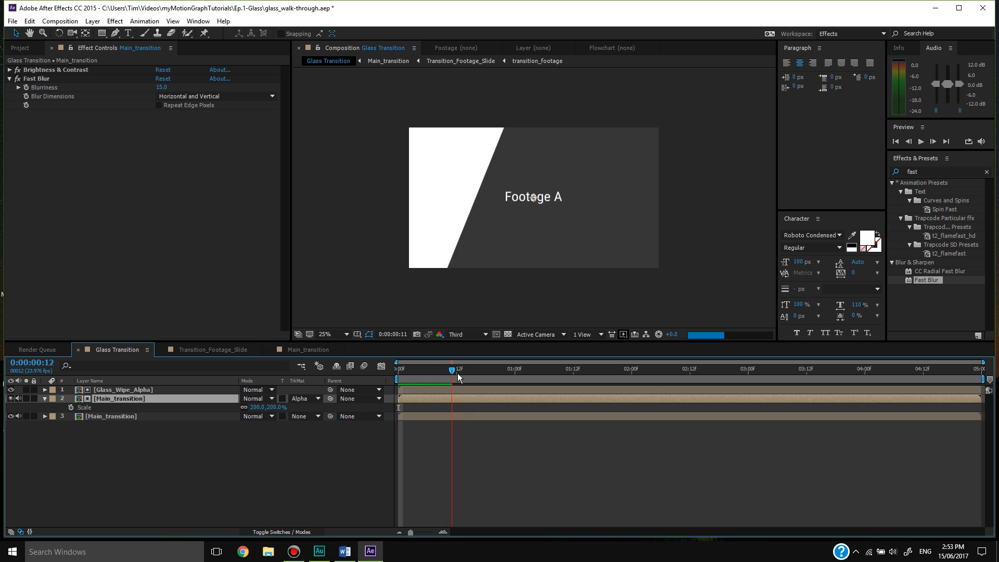
click(11, 390)
drag(462, 375, 392, 386)
key(space)
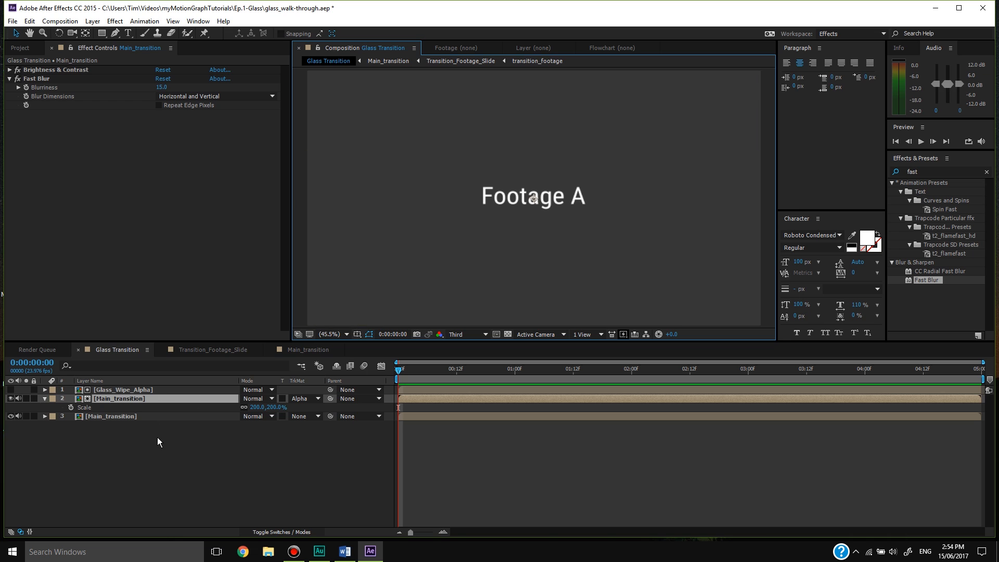
Move to 0:00:00:18 and rename the matted Main_transition layer as Glass_Wipe
click(157, 438)
click(132, 398)
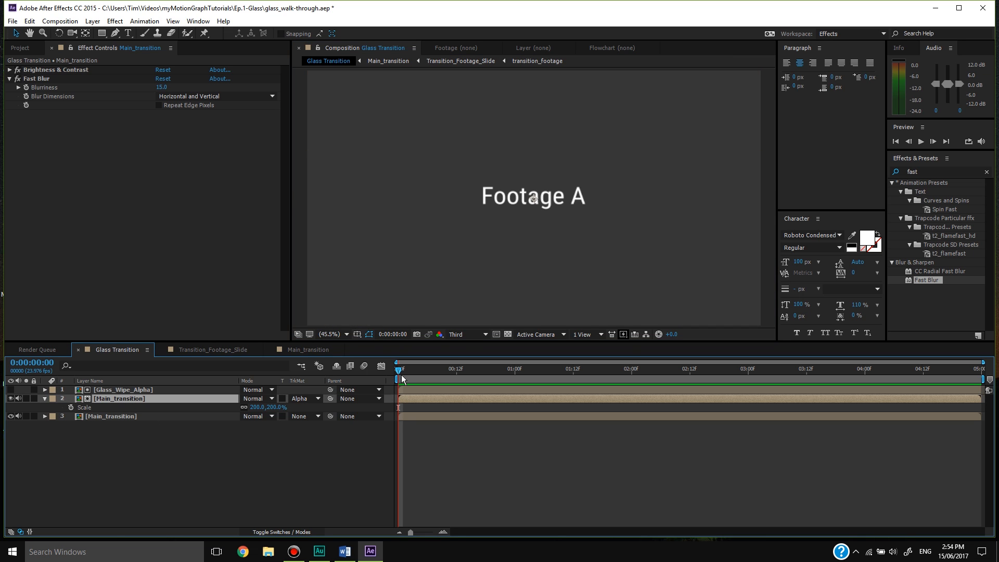
drag(401, 376, 485, 385)
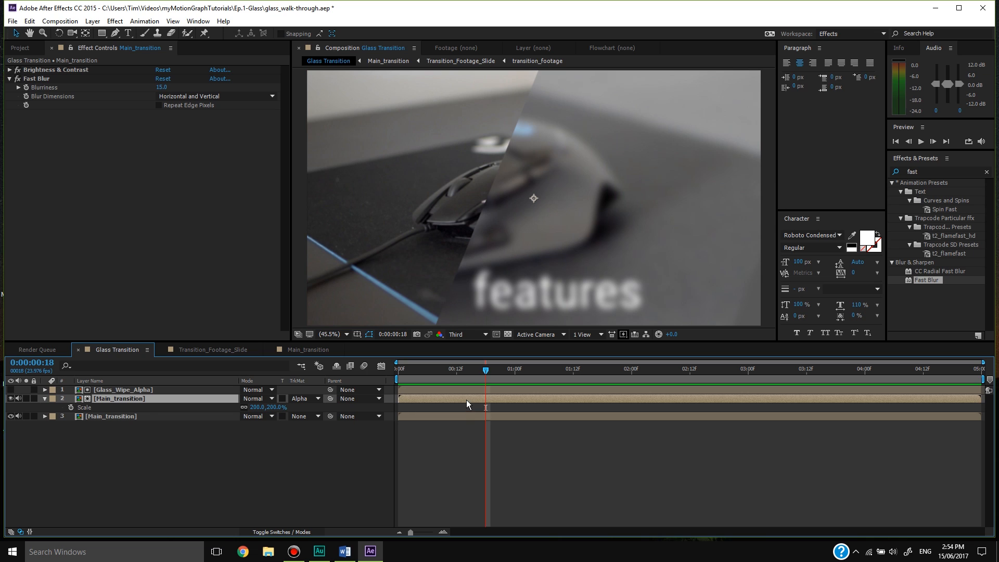
right_click(146, 401)
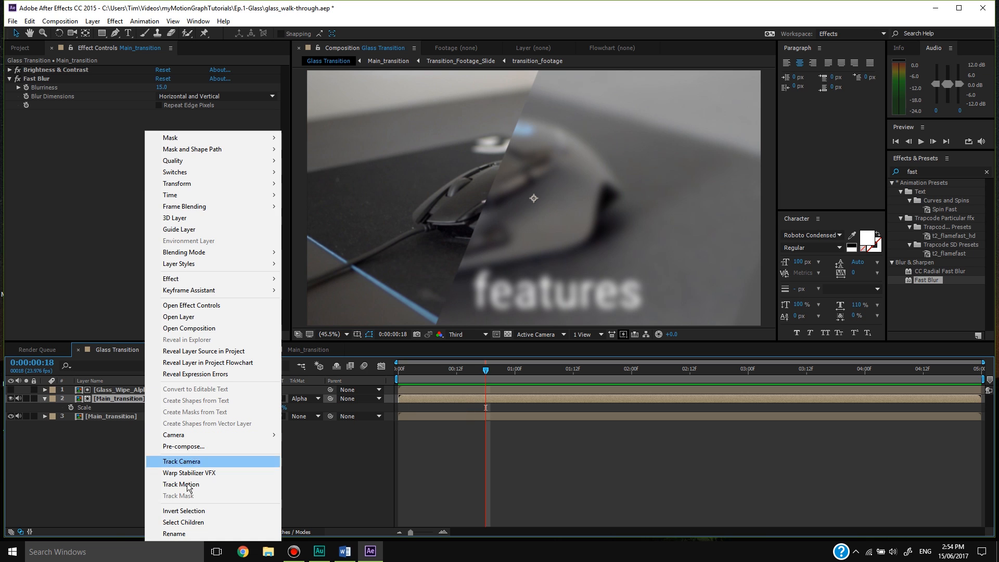
click(175, 533)
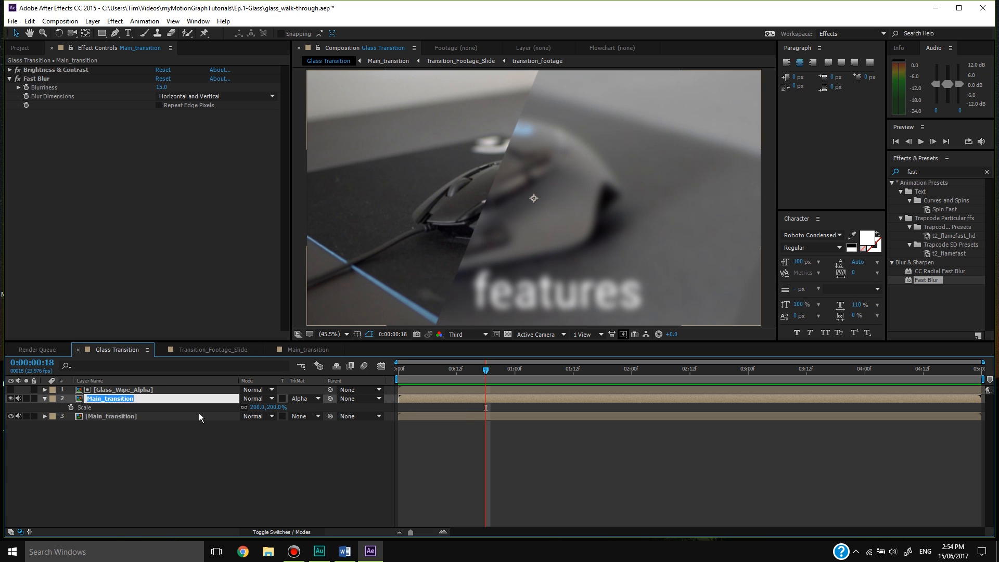
text(Glass_Wipe)
key(Return)
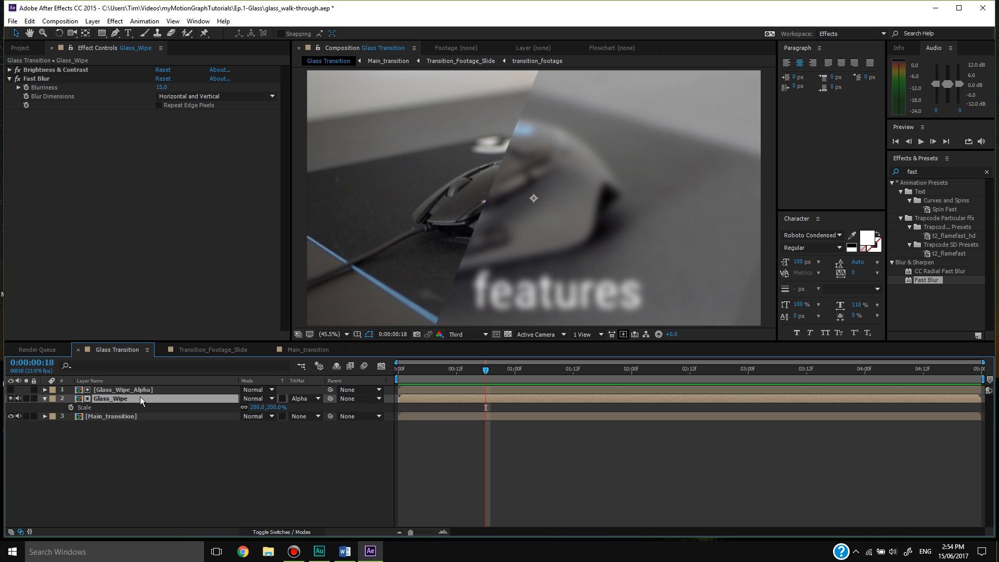
Add a Drop Shadow layer style to the Glass_Wipe layer and set its Size to 150
right_click(140, 398)
mouse_move(223, 265)
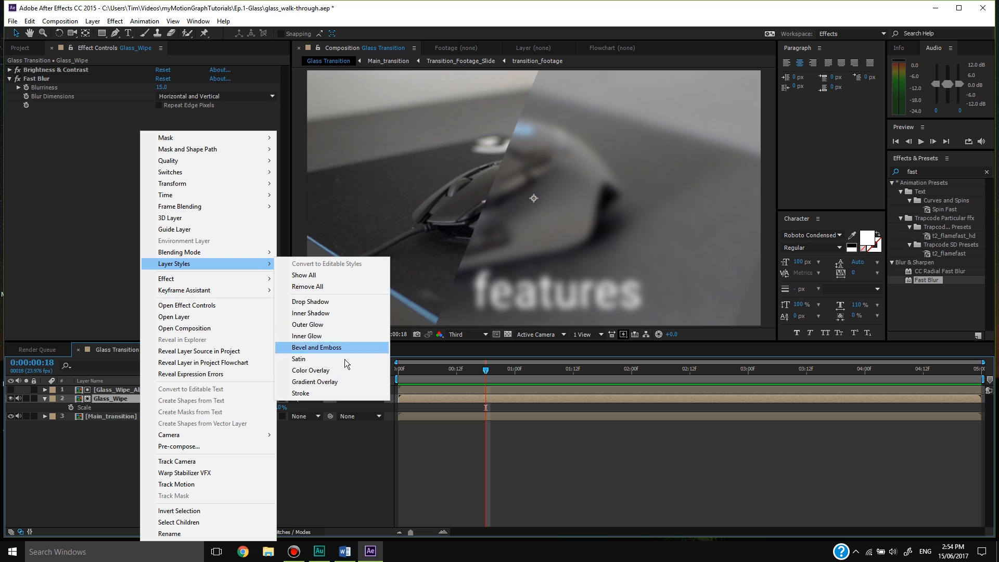
click(322, 302)
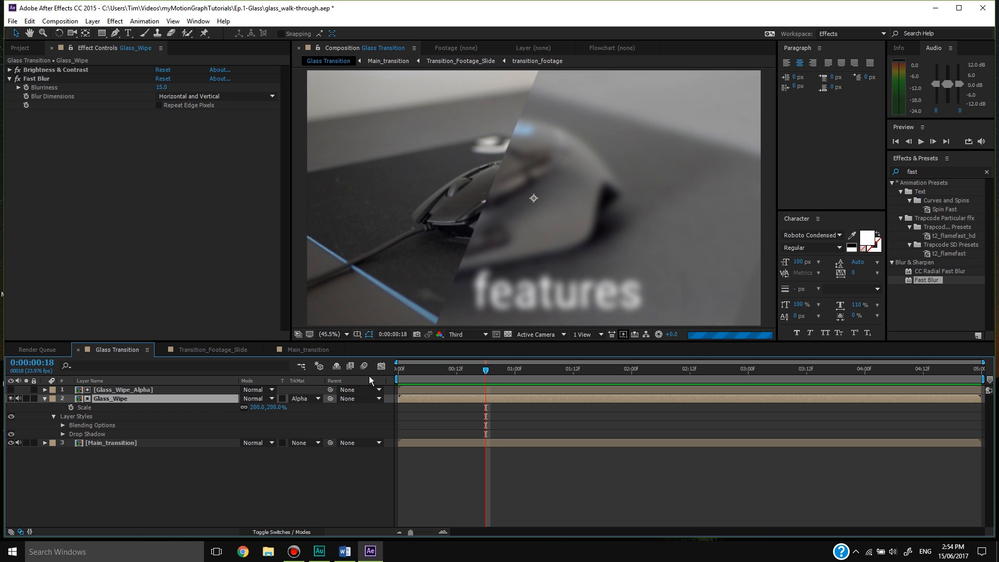
click(63, 434)
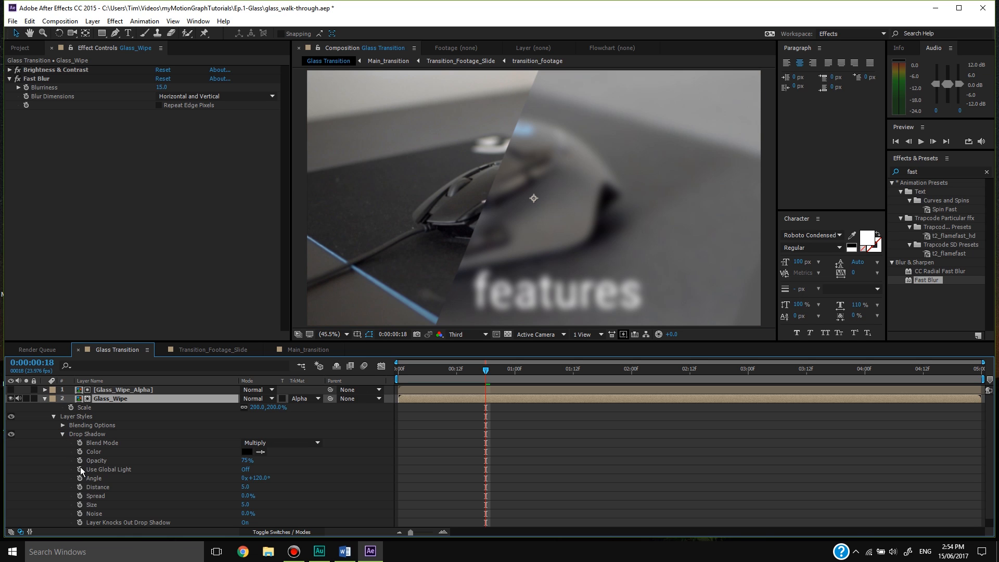
scroll(90, 508, down, 1)
click(252, 498)
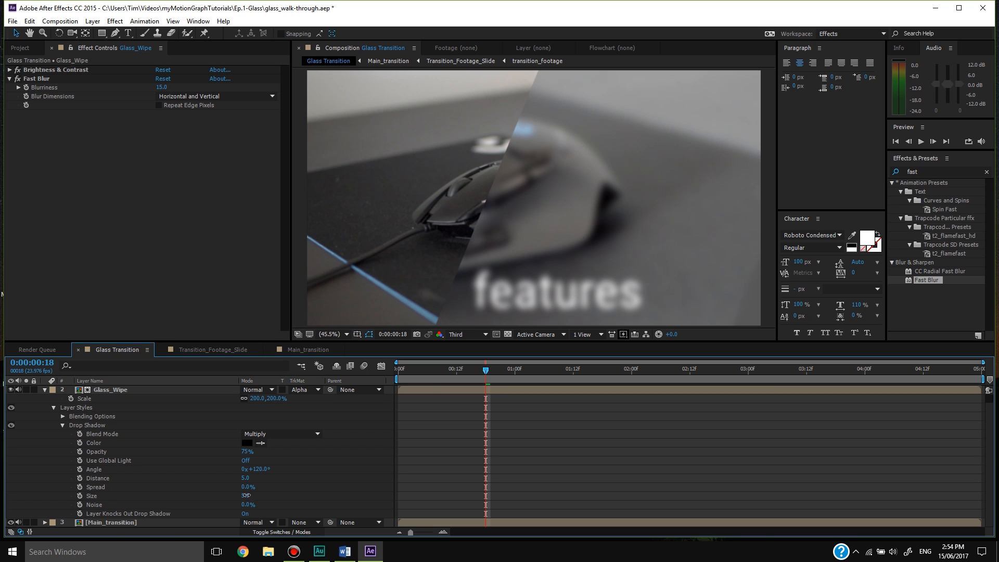
key(Return)
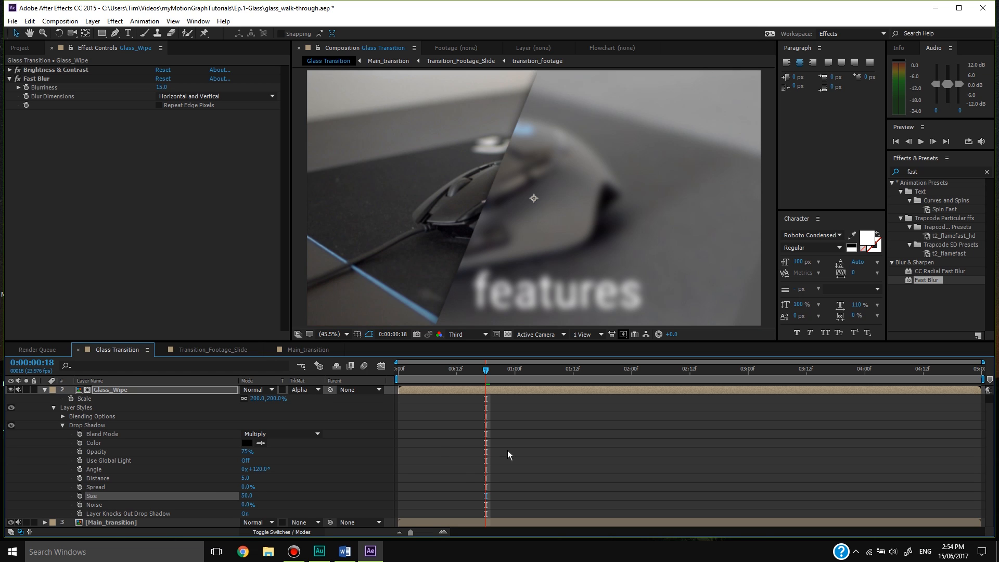
click(244, 496)
text(1)
key(Return)
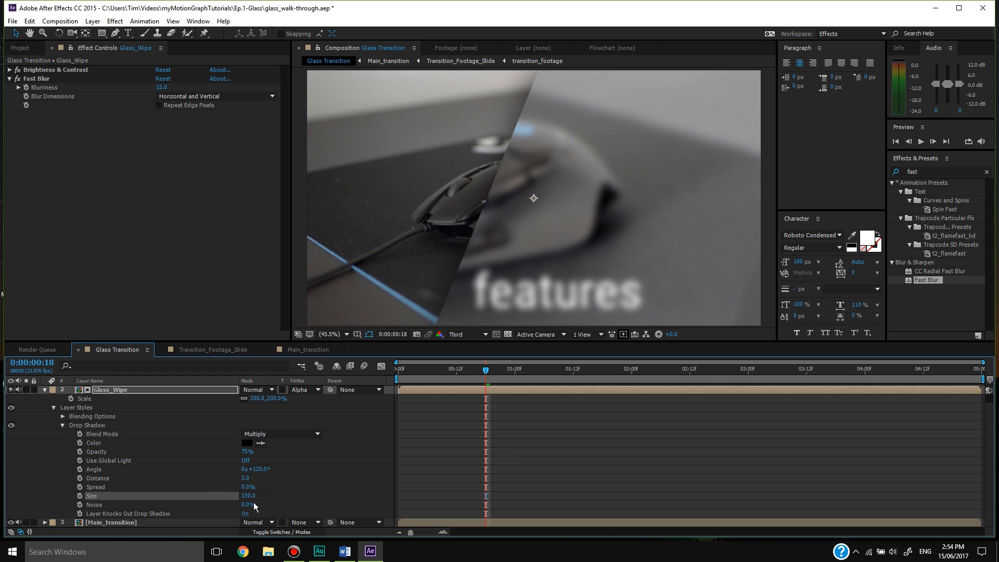
click(441, 427)
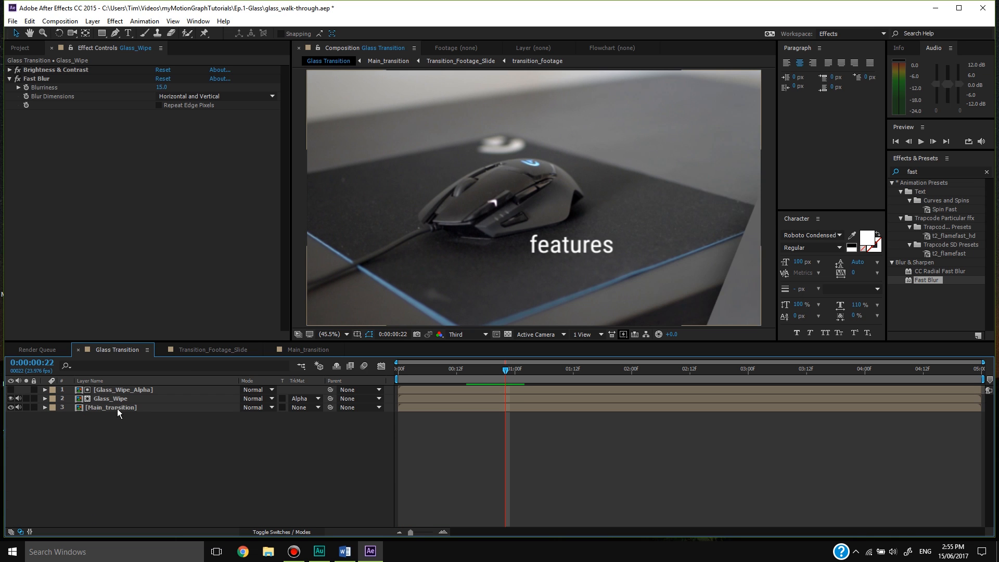
Open the nested transition_text composition by going through Main_transition and Transition_Footage_Slide
click(117, 408)
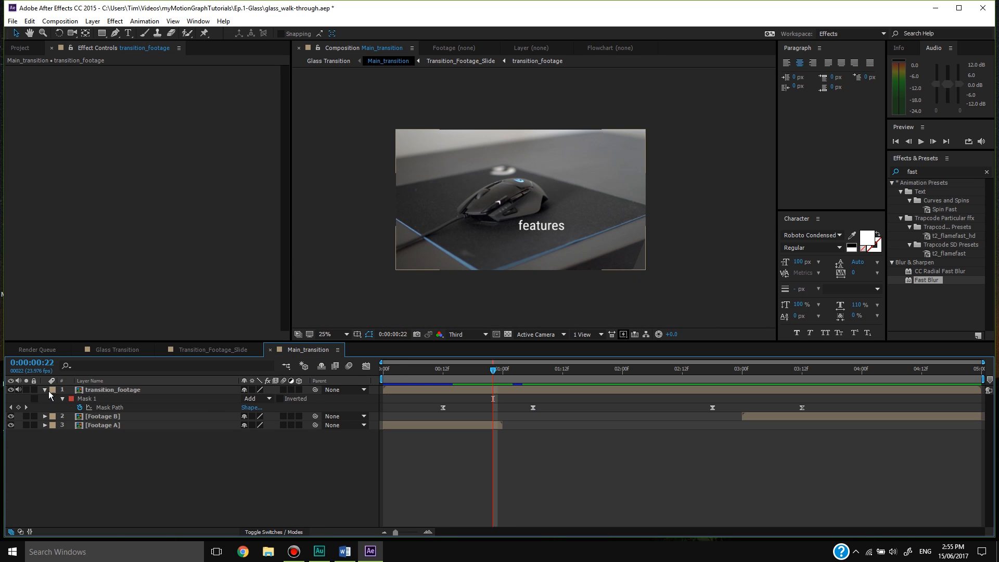
double_click(89, 389)
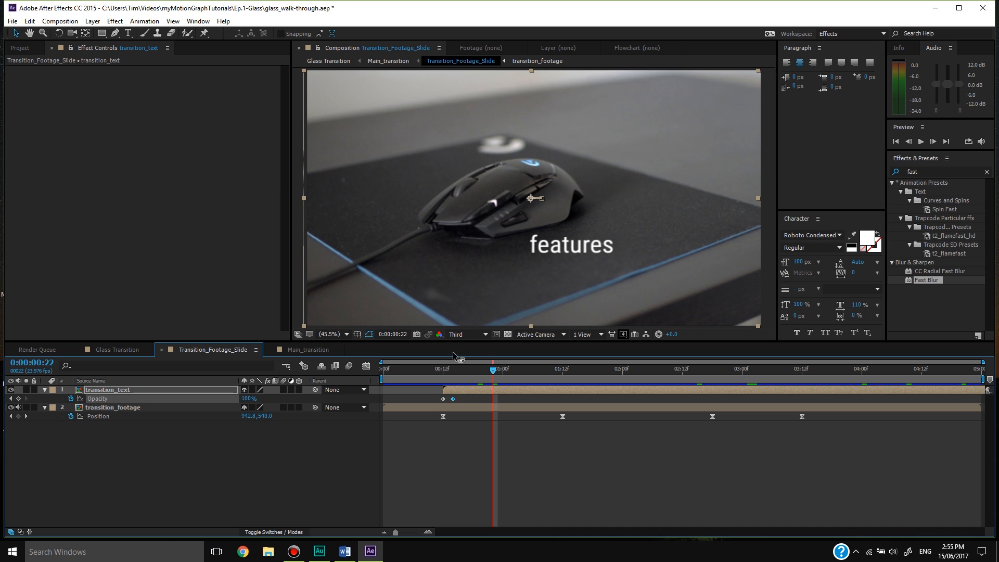
click(459, 402)
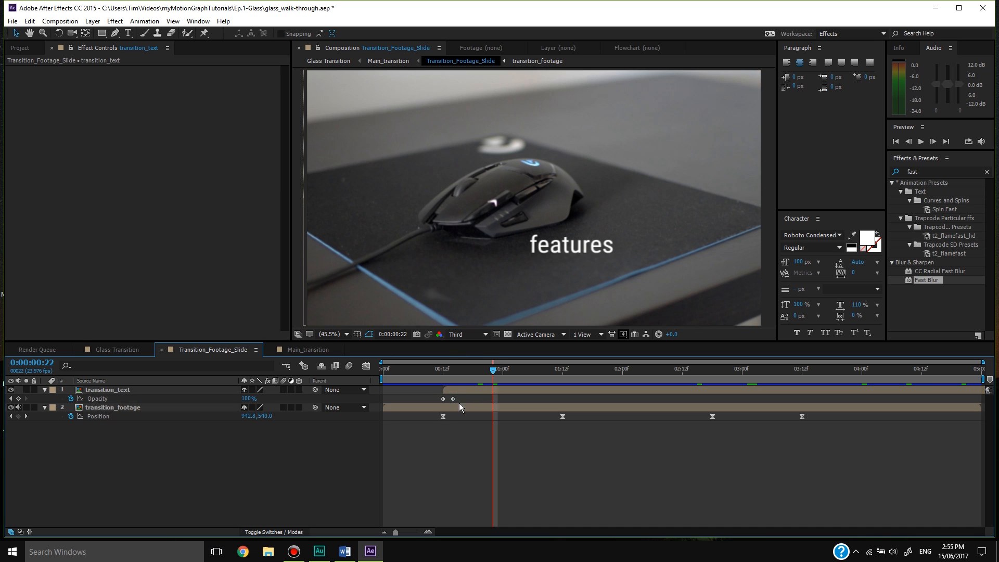
double_click(460, 390)
click(456, 389)
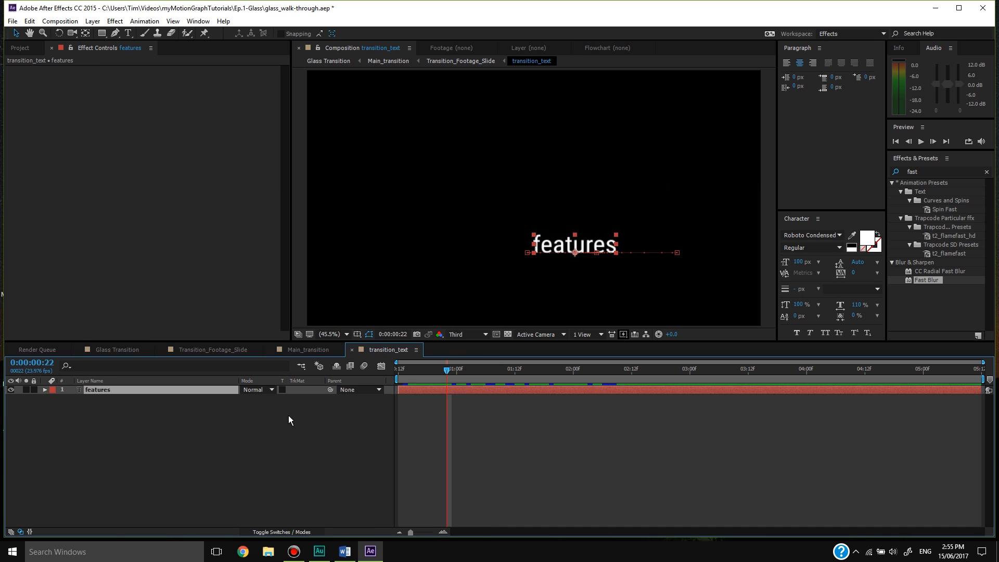
Reveal the features layer's keyframes and enable motion blur for both the layer and the transition_text composition
key(u)
key(Page_Down)
click(262, 531)
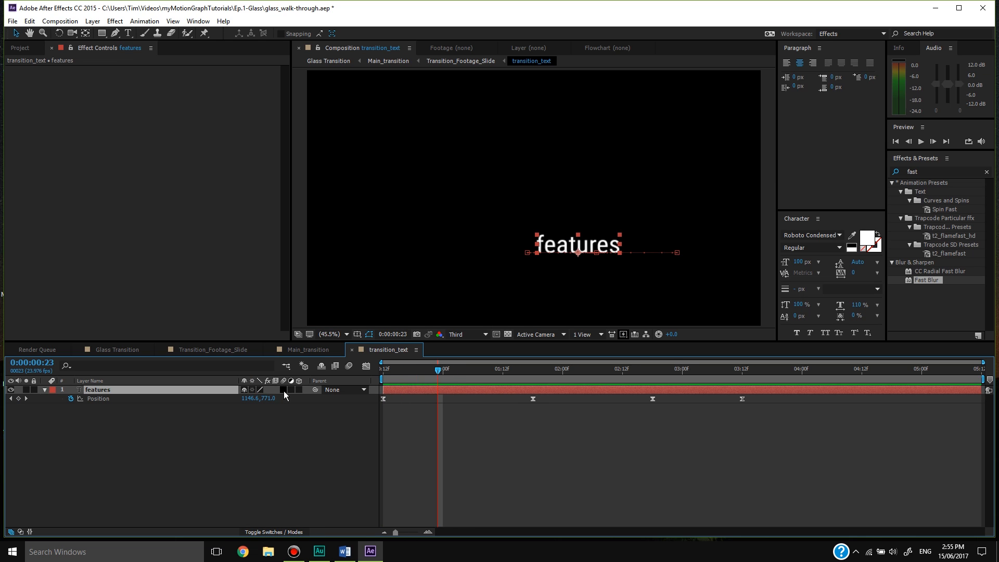
click(284, 390)
click(348, 366)
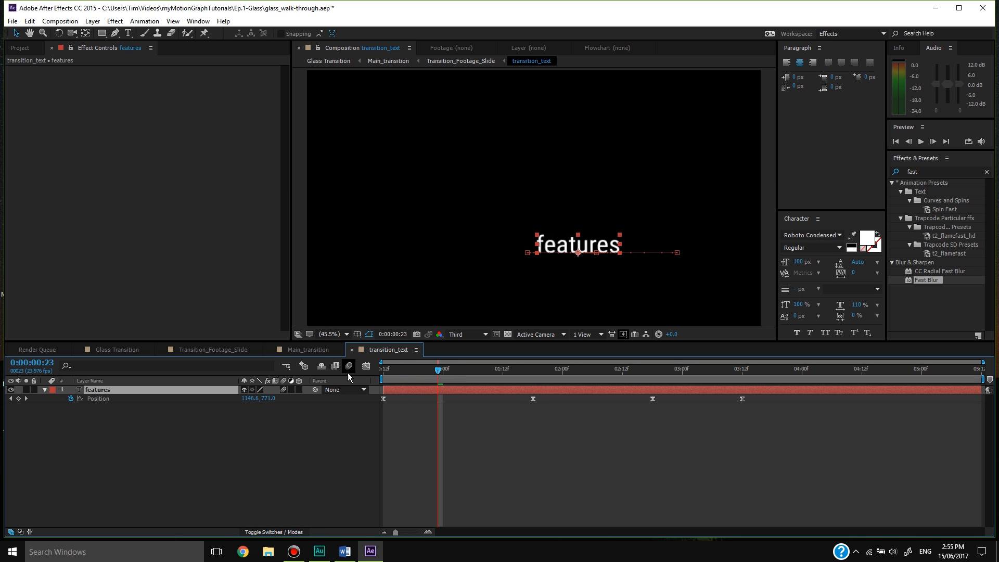
Inspect the features text's motion blur at Full resolution around 0:00:00:23 and preview its movement from the start
key(space)
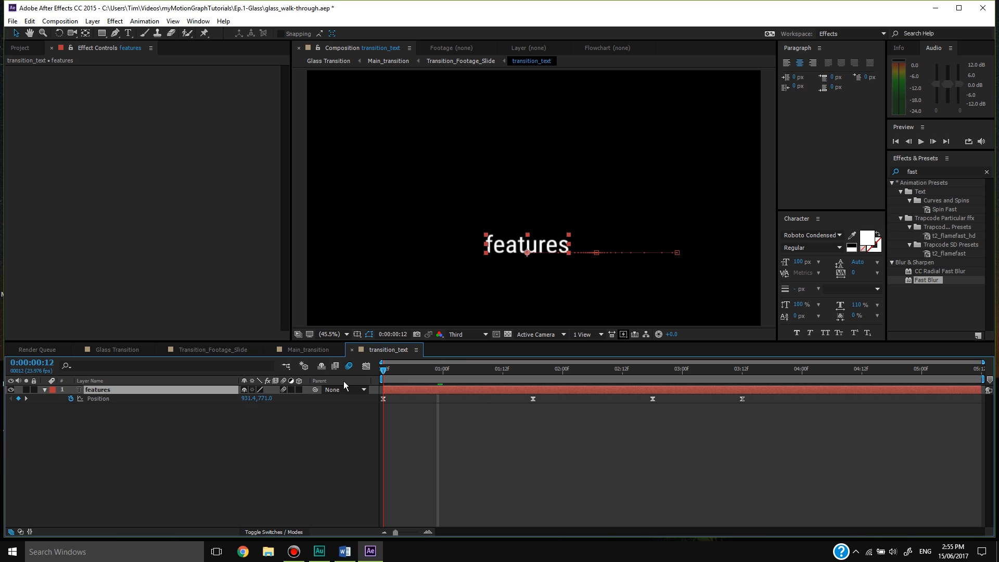
click(435, 373)
click(469, 334)
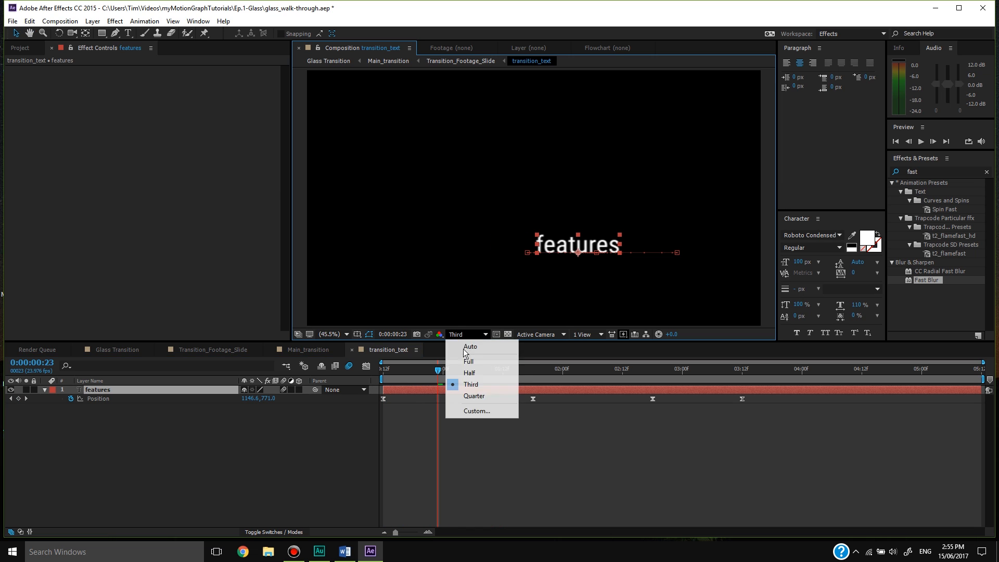
click(468, 360)
scroll(566, 266, up, 3)
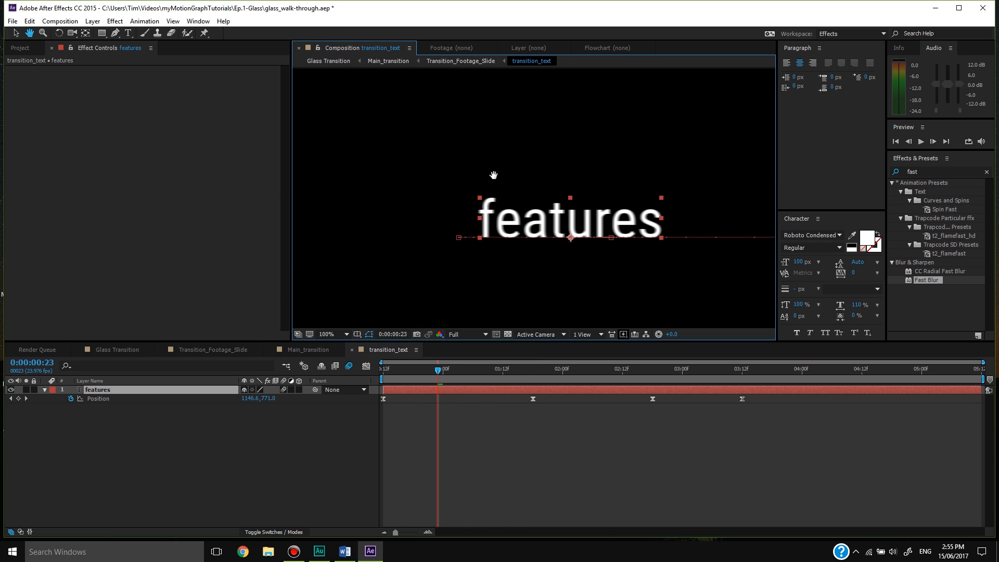
drag(438, 369, 349, 383)
key(space)
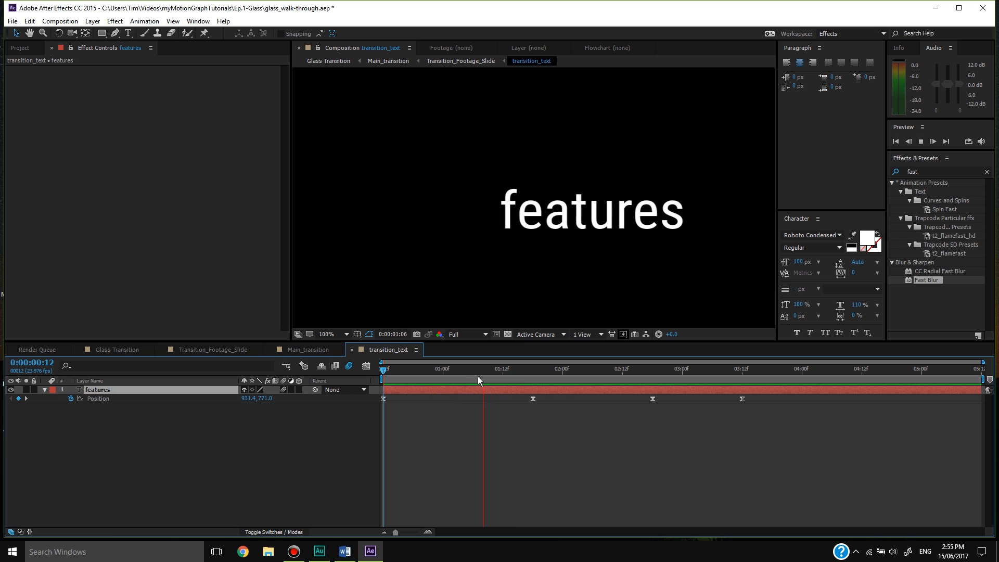
key(space)
Switch to the Main_transition composition, fit the frame to the viewer and preview the masked wipe
click(318, 350)
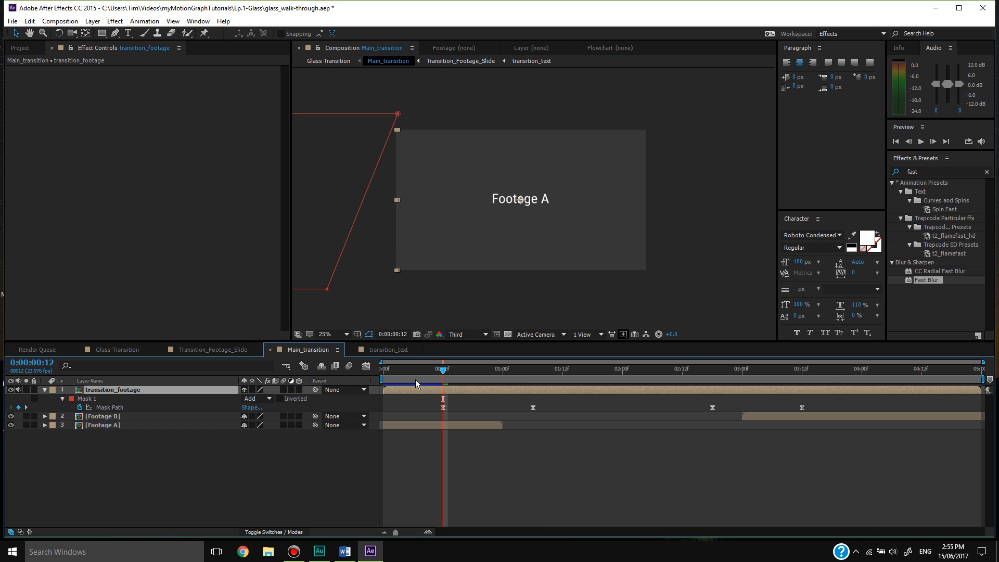
key(space)
click(461, 385)
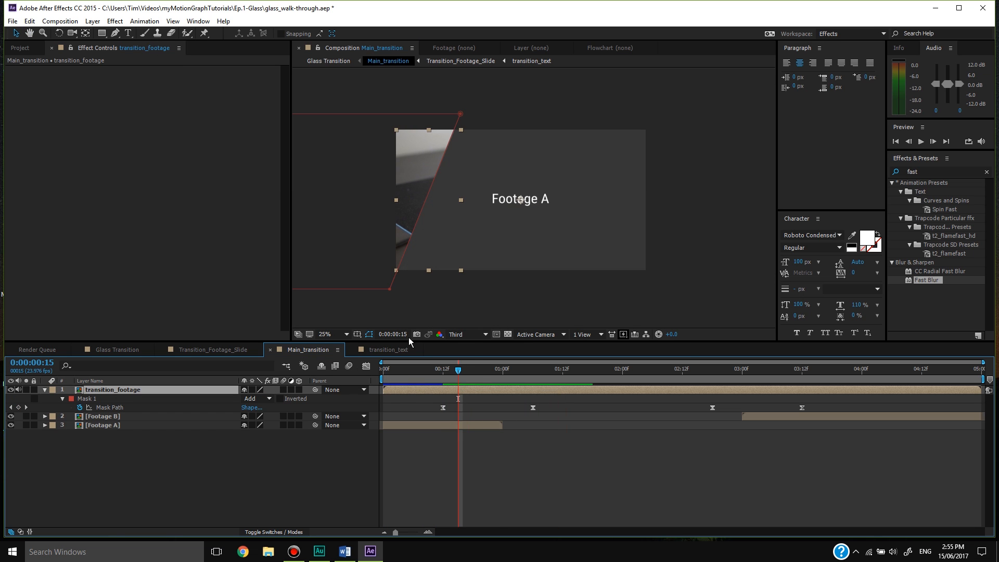
click(344, 334)
click(347, 346)
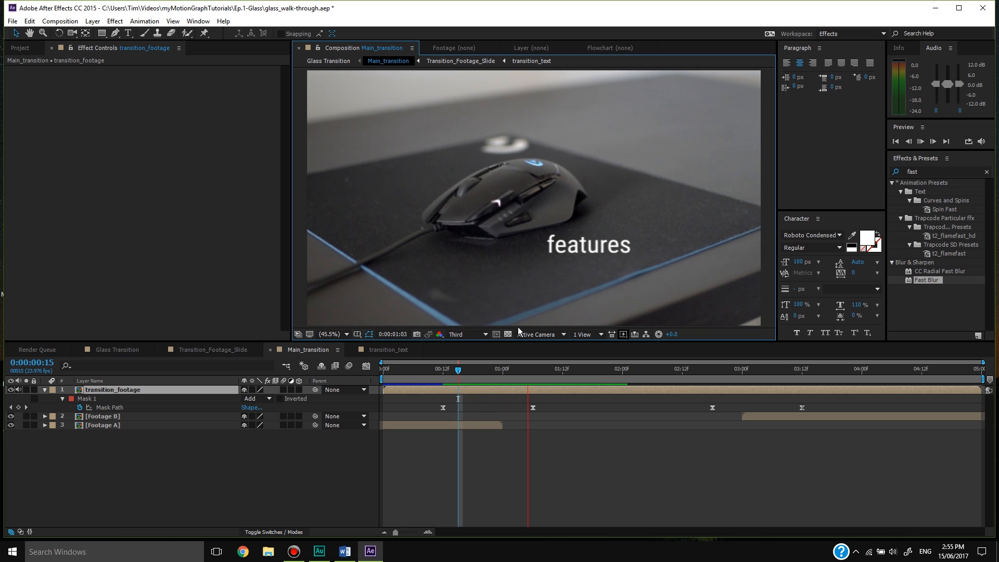
Scrub through the masked wipe in Main_transition and return to the Glass Transition composition
click(492, 370)
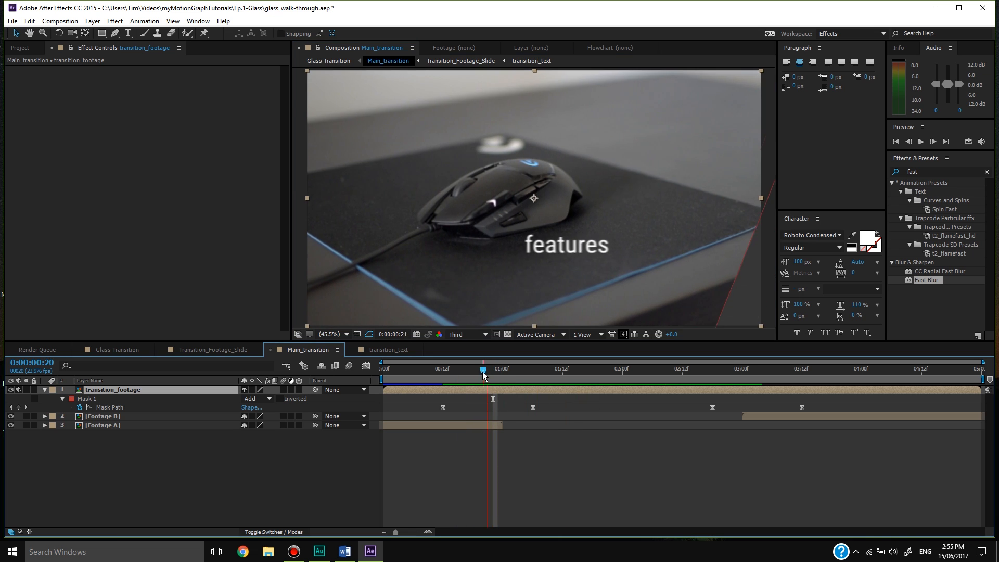
drag(492, 373, 564, 371)
click(111, 349)
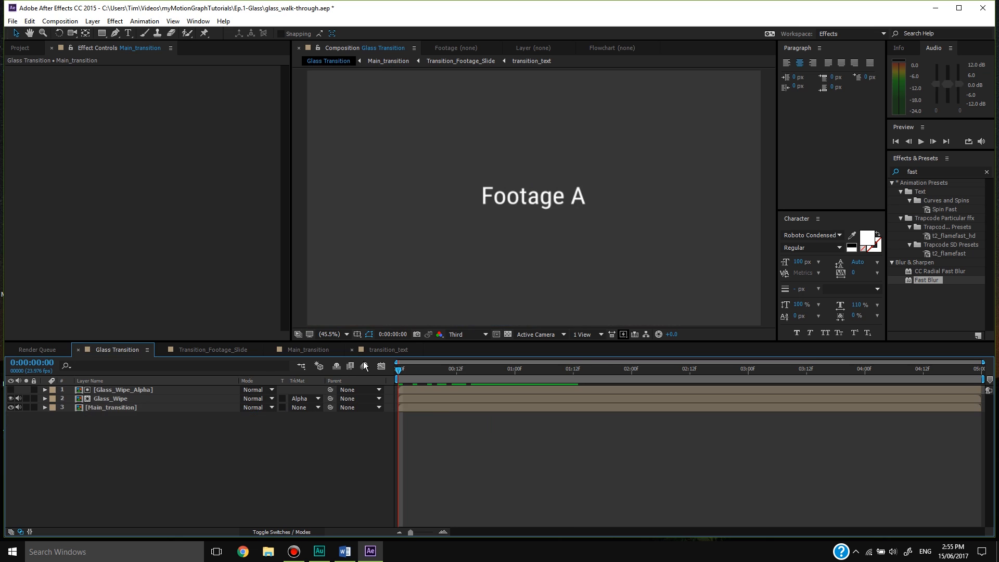
Add an adjustment layer above all layers in Glass Transition and rename it motionblur
right_click(459, 409)
click(479, 466)
right_click(479, 467)
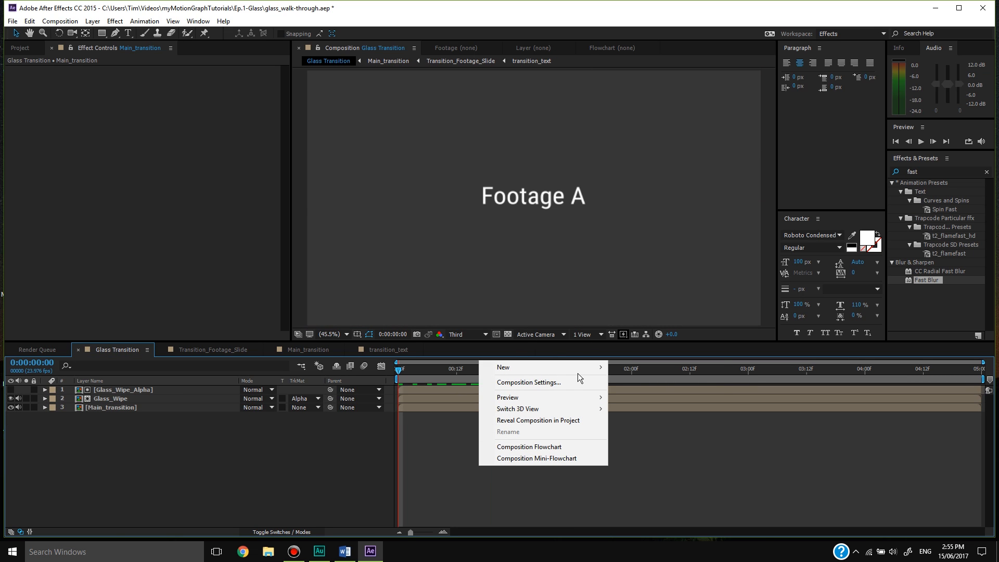
mouse_move(587, 375)
click(640, 451)
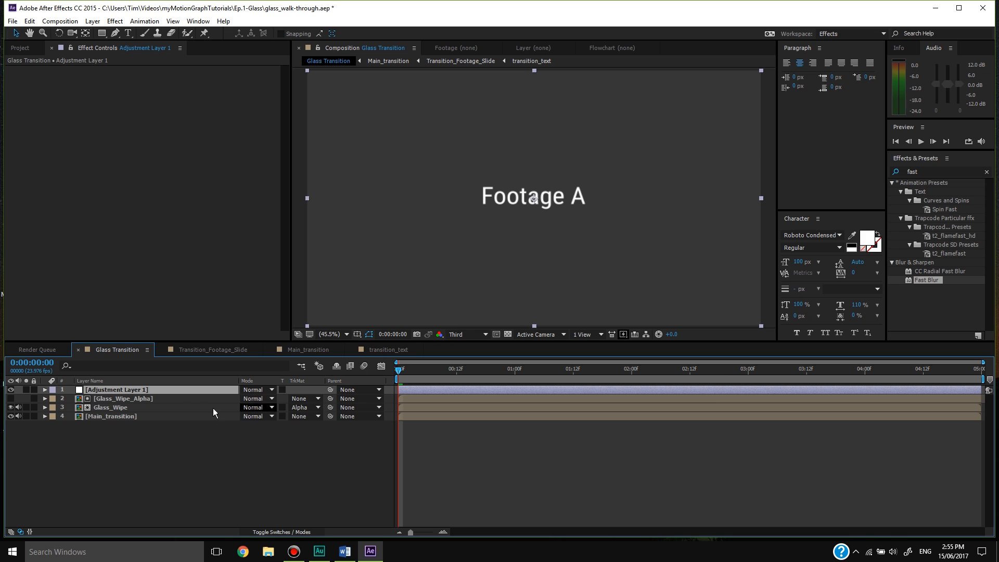
right_click(196, 389)
click(257, 535)
text(motion)
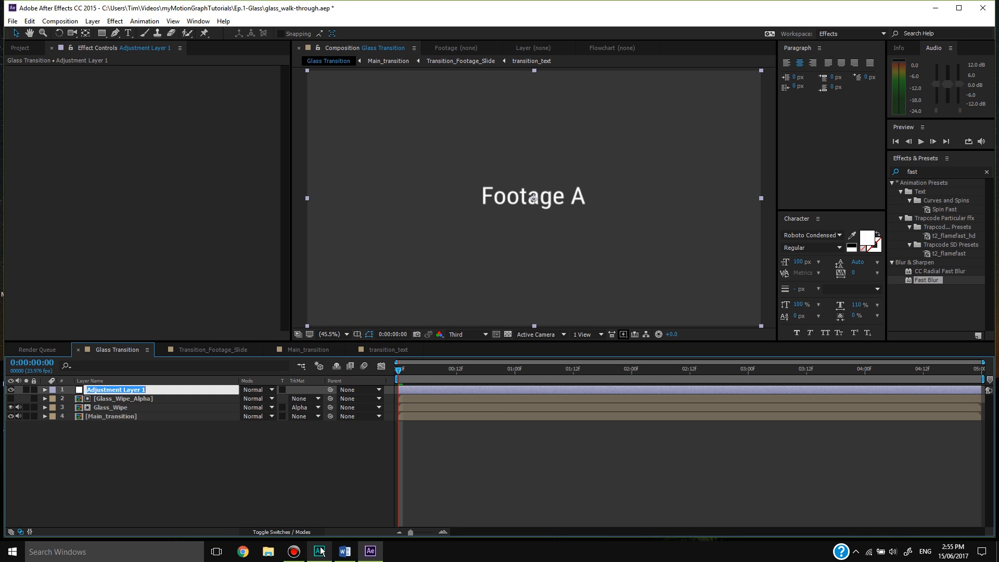
text(blur)
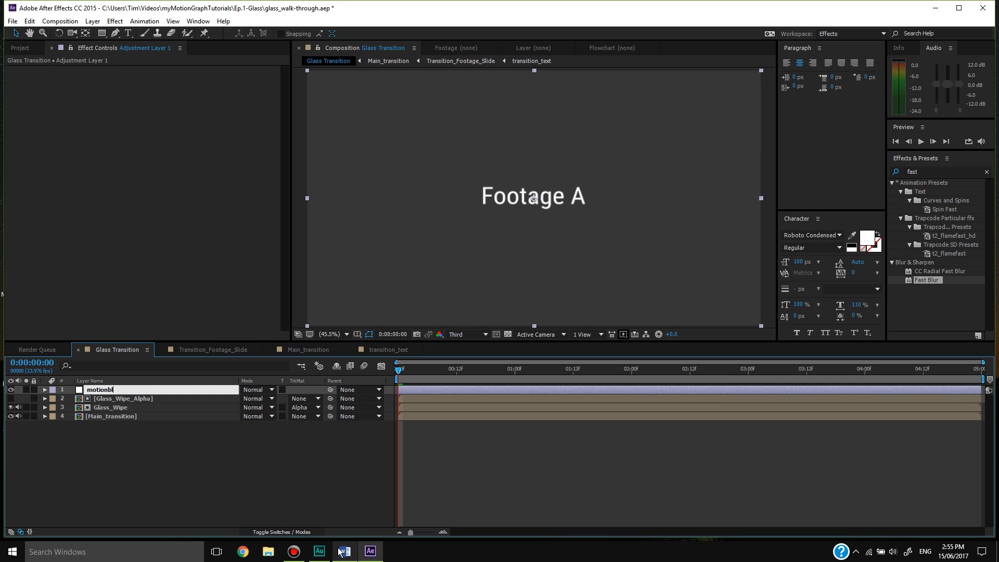
key(Return)
Find the CC Force Motion Blur effect and apply it to the motionblur adjustment layer
click(929, 169)
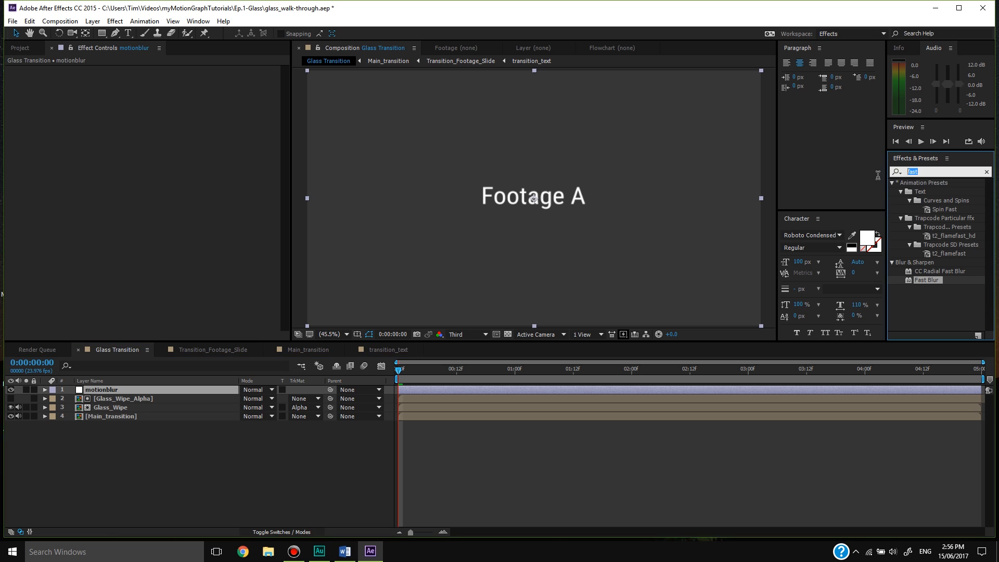
text(cc force)
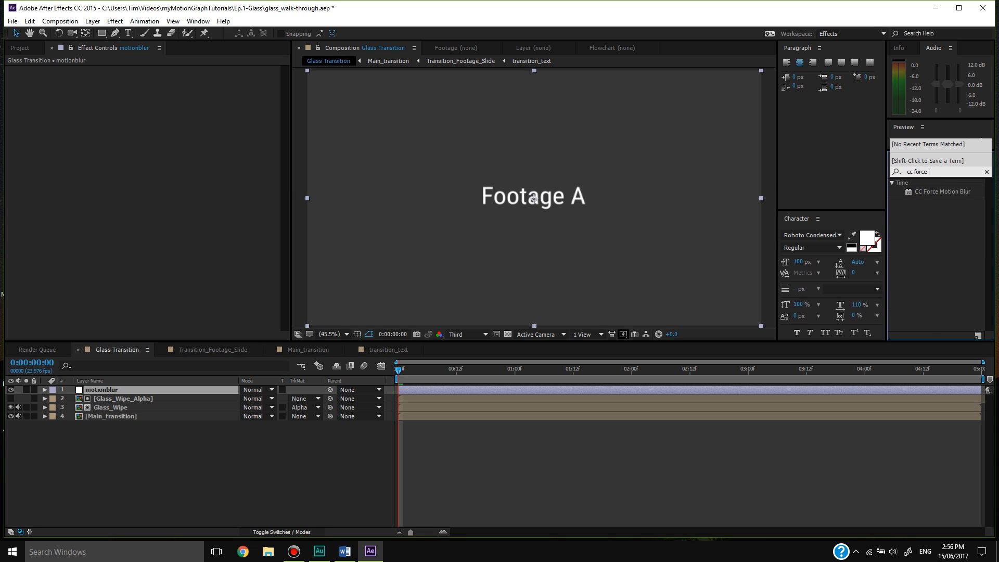
drag(926, 195, 689, 388)
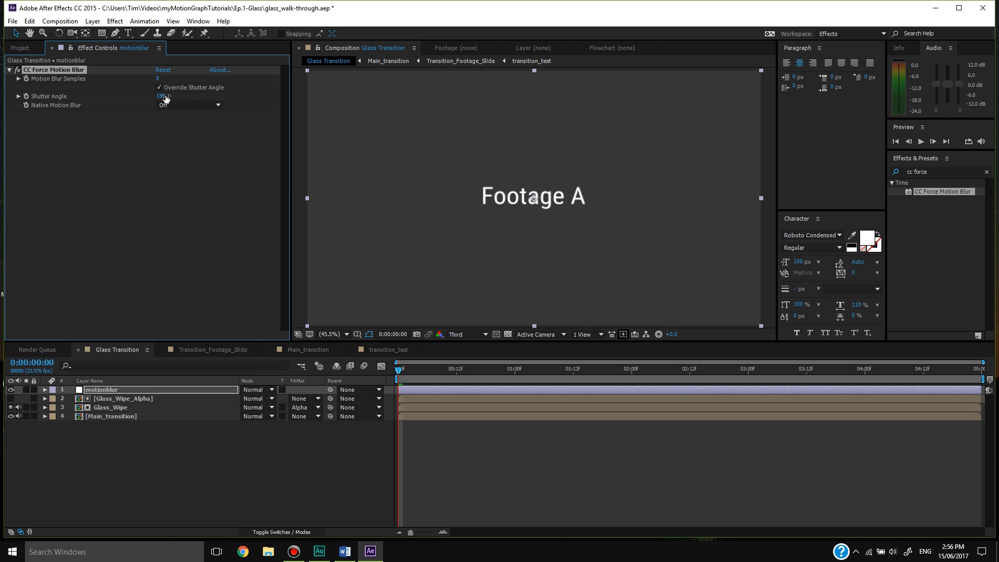
Set CC Force Motion Blur to 15 motion blur samples and a shutter angle of 45
click(157, 79)
text(15)
key(Return)
click(161, 96)
text(45)
key(Return)
Preview the Glass Transition composition from the start and scrub to 0:00:01:08 to check the motion blur
click(396, 376)
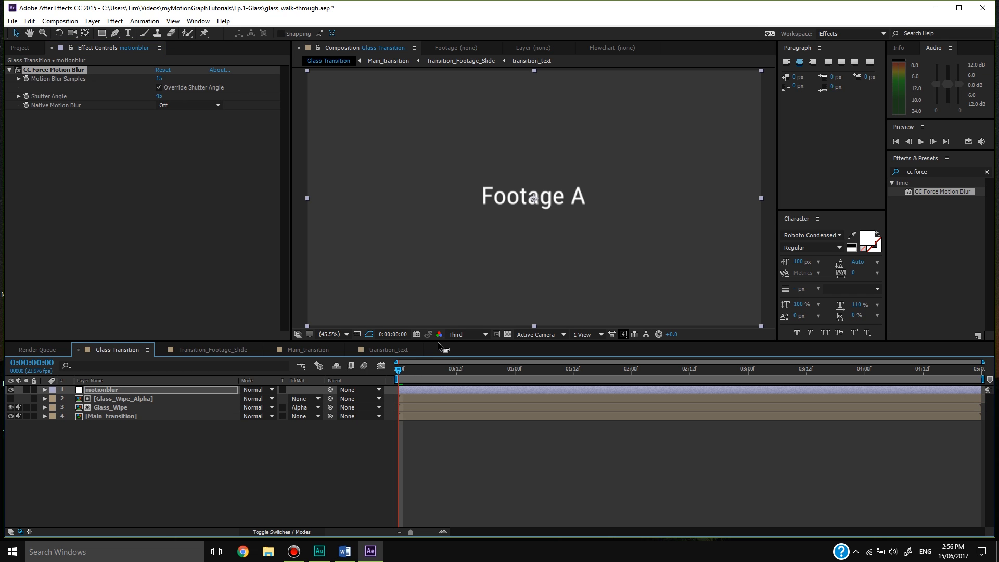
key(space)
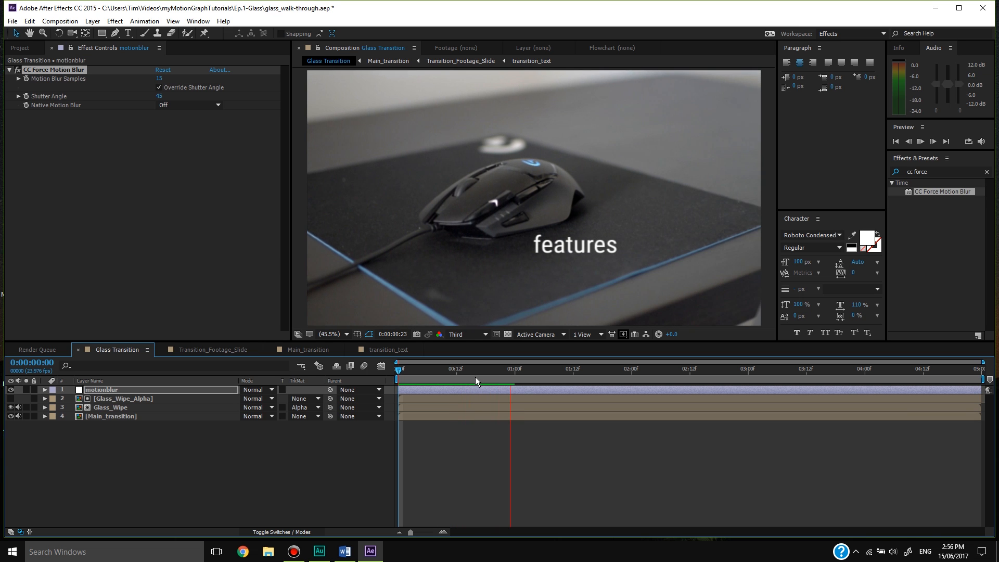
click(484, 376)
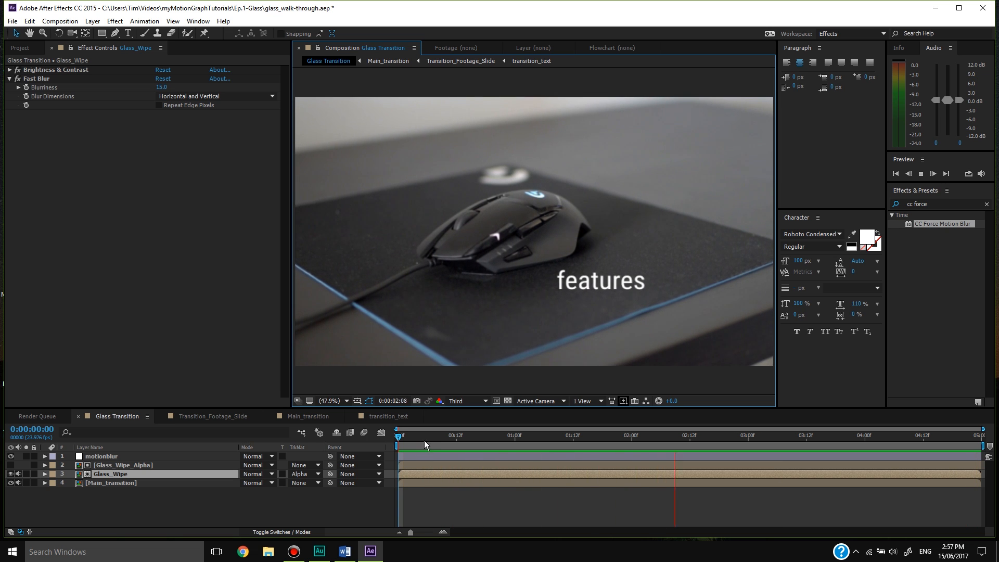
drag(425, 440, 549, 417)
key(Page_Down)
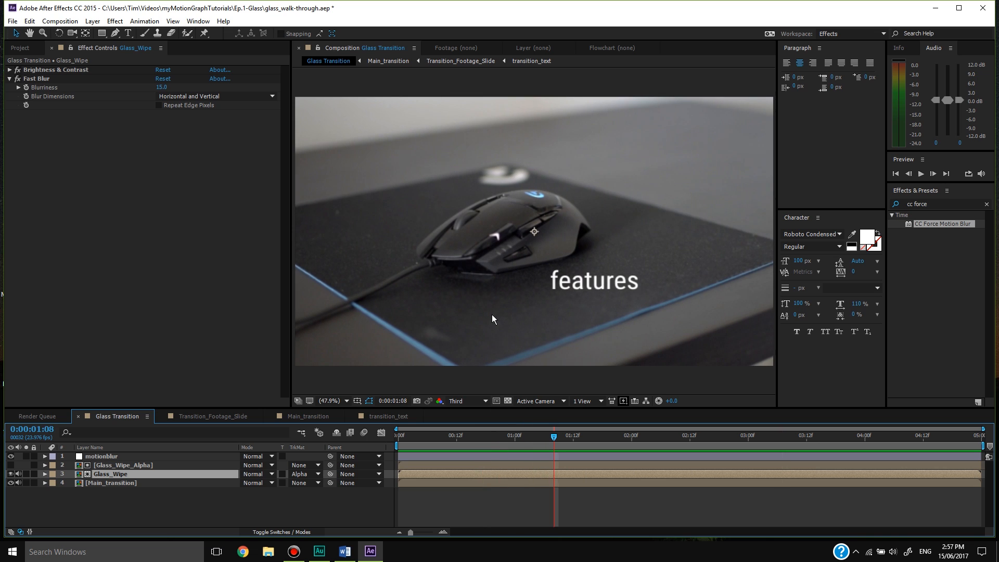
Open the nested transition_footage composition by going through Main_transition and Transition_Footage_Slide
click(189, 503)
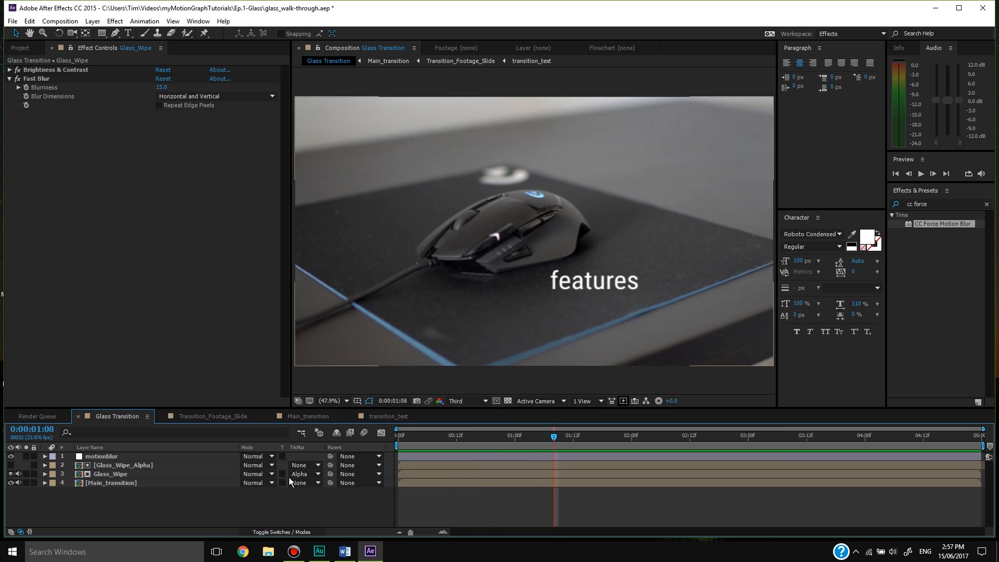
click(309, 420)
double_click(473, 458)
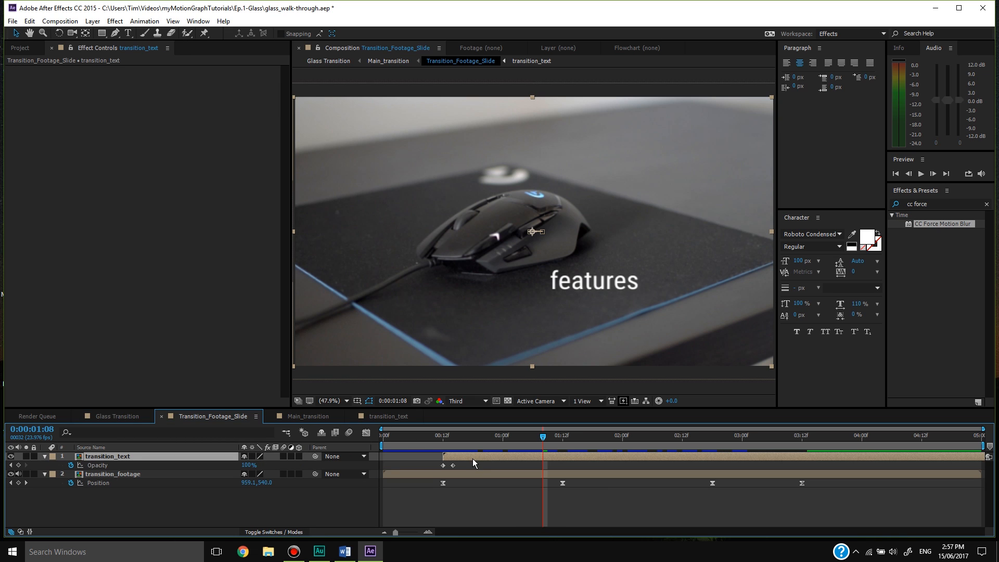
double_click(466, 474)
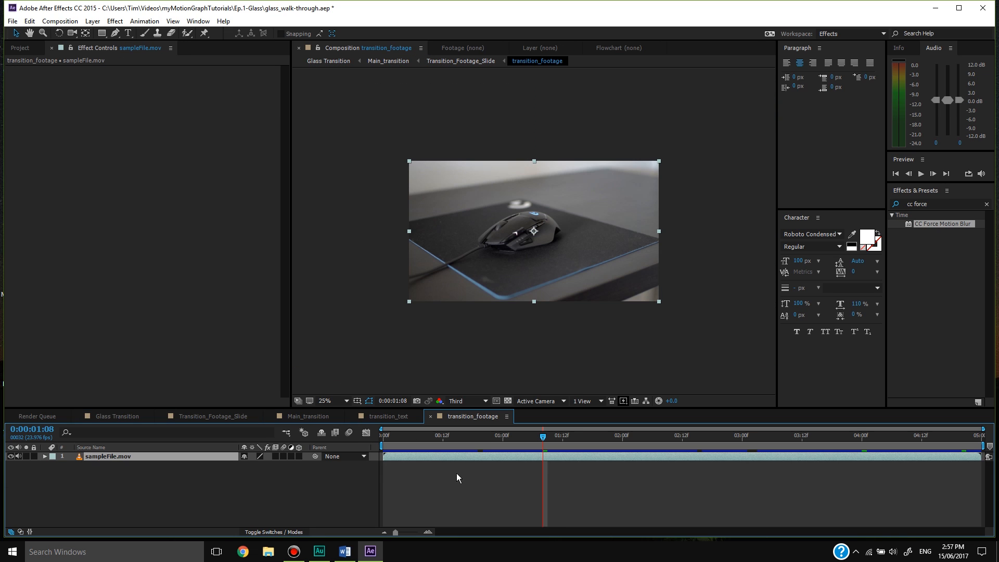
Fit the transition_footage frame to the viewer and scrub the footage from 0:00:00:08 to 0:00:01:14
click(423, 436)
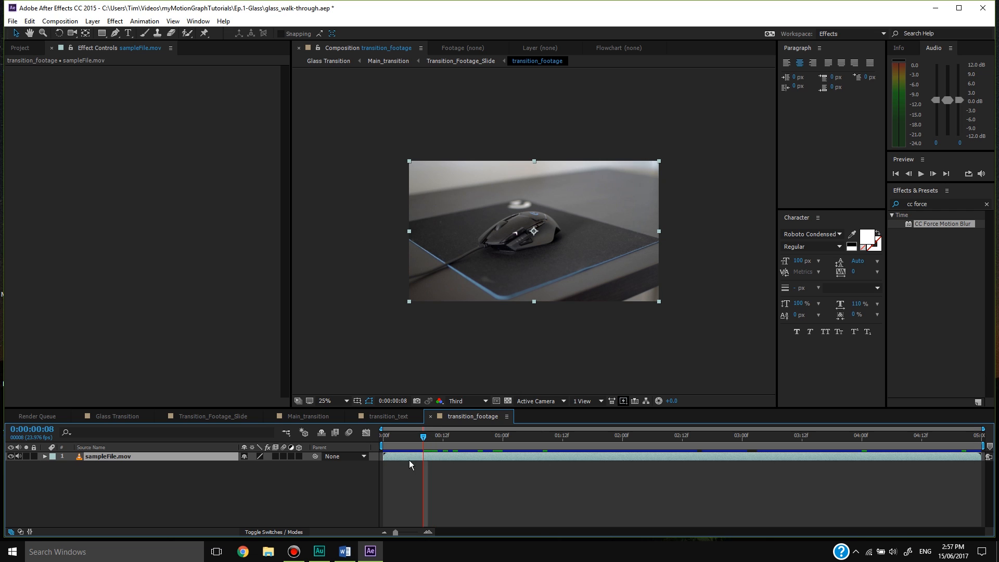
click(332, 400)
click(334, 212)
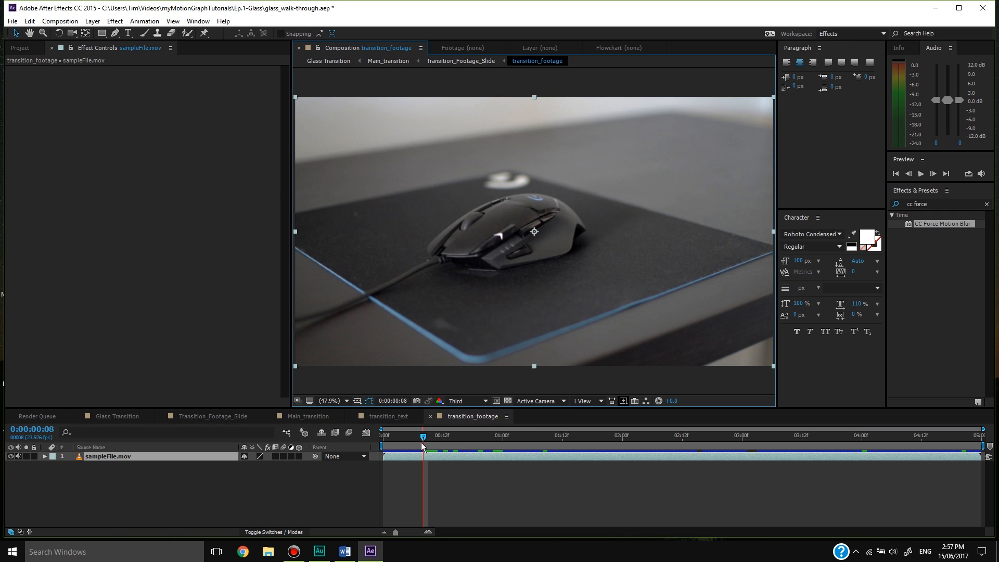
drag(455, 443, 573, 452)
Check the transition_text composition, then return to transition_footage and inspect the mouse up close
click(389, 417)
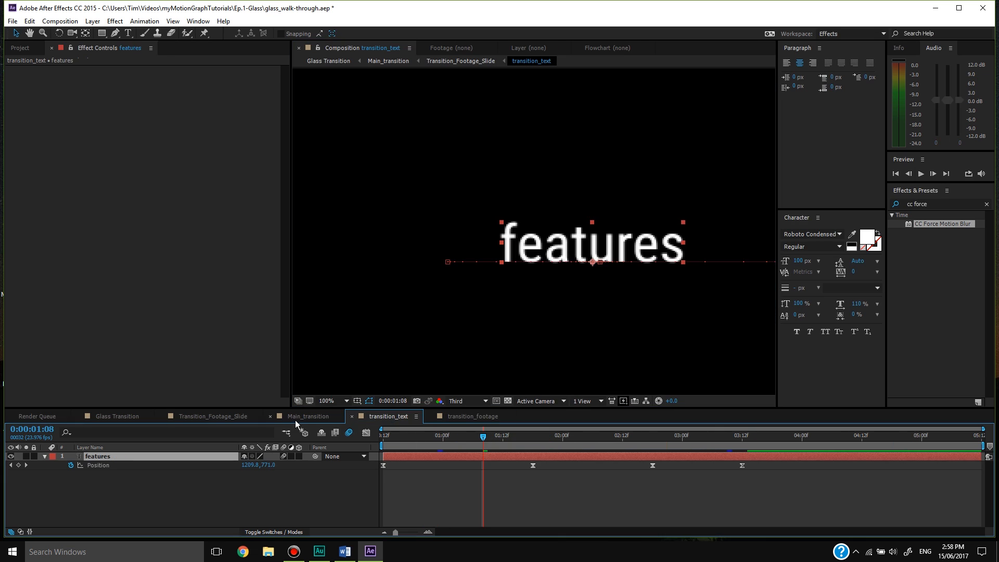
click(481, 417)
scroll(540, 311, up, 3)
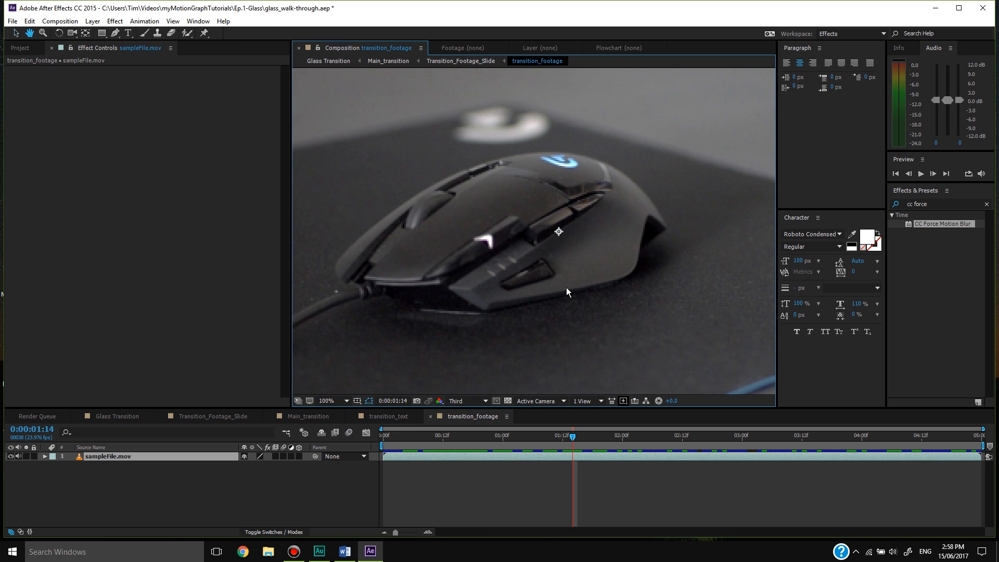
scroll(564, 290, down, 2)
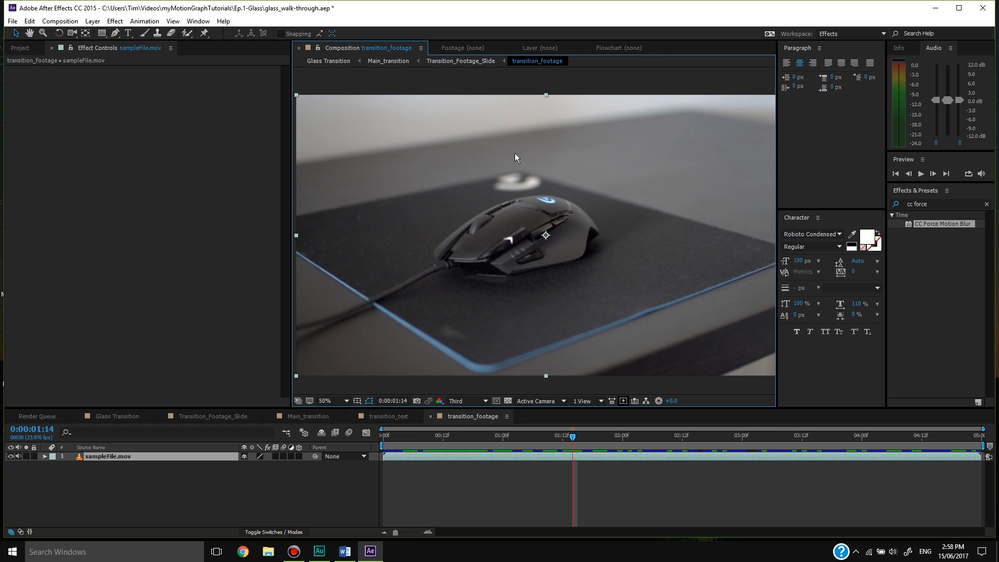
Duplicate the sampleFile.mov layer and apply an inverted Find Edges effect to the upper copy
click(441, 457)
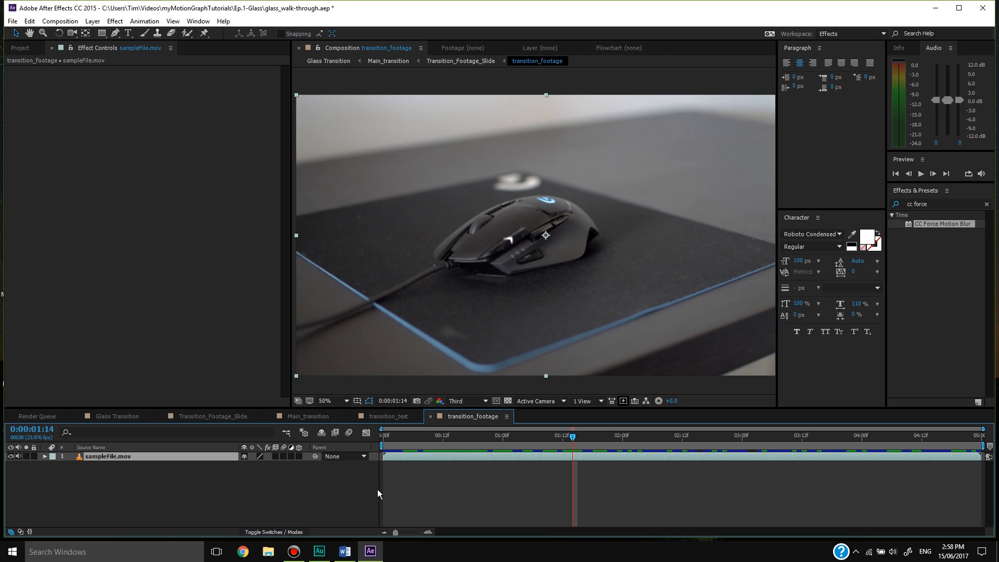
key(ctrl+d)
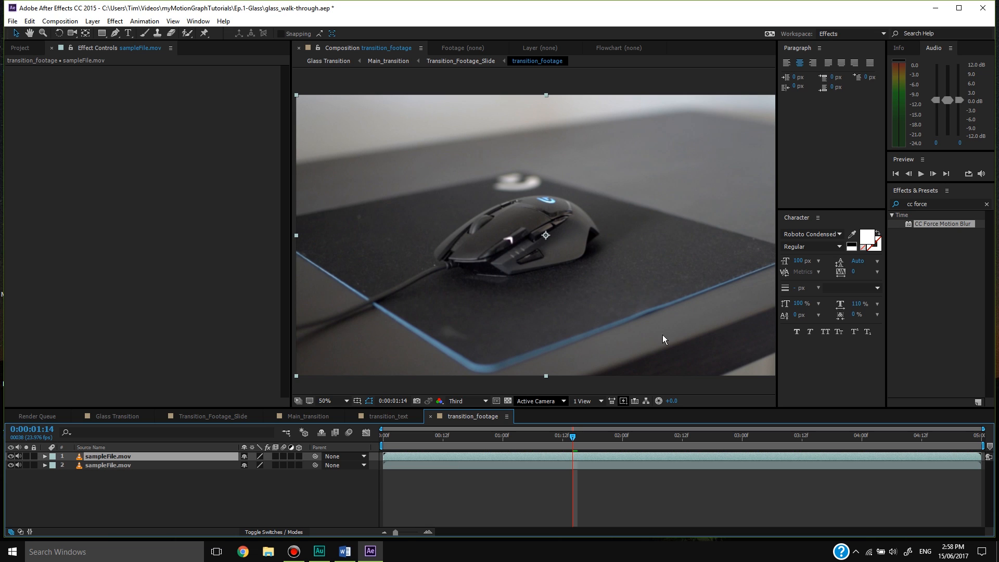
click(969, 204)
text(find)
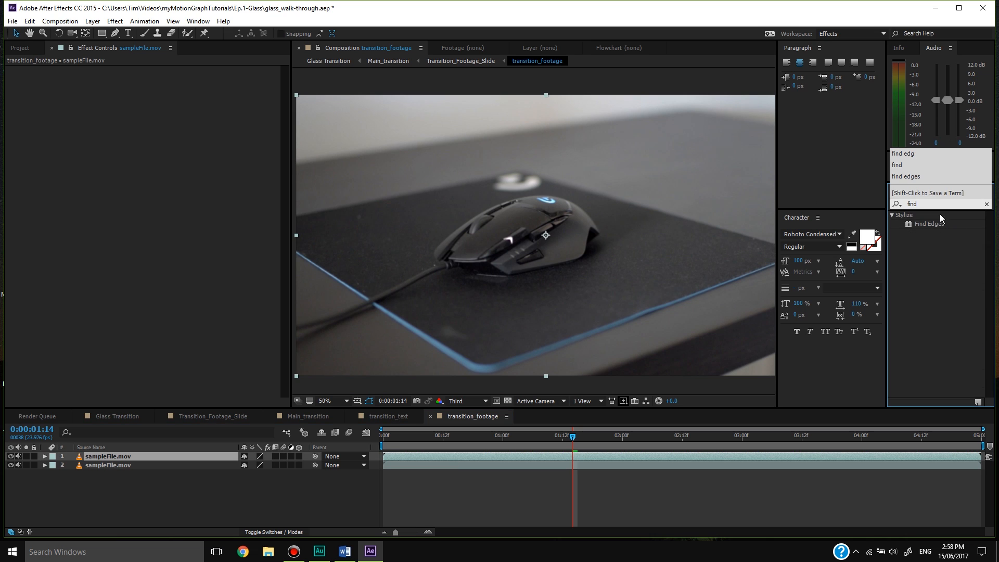
drag(930, 223, 782, 458)
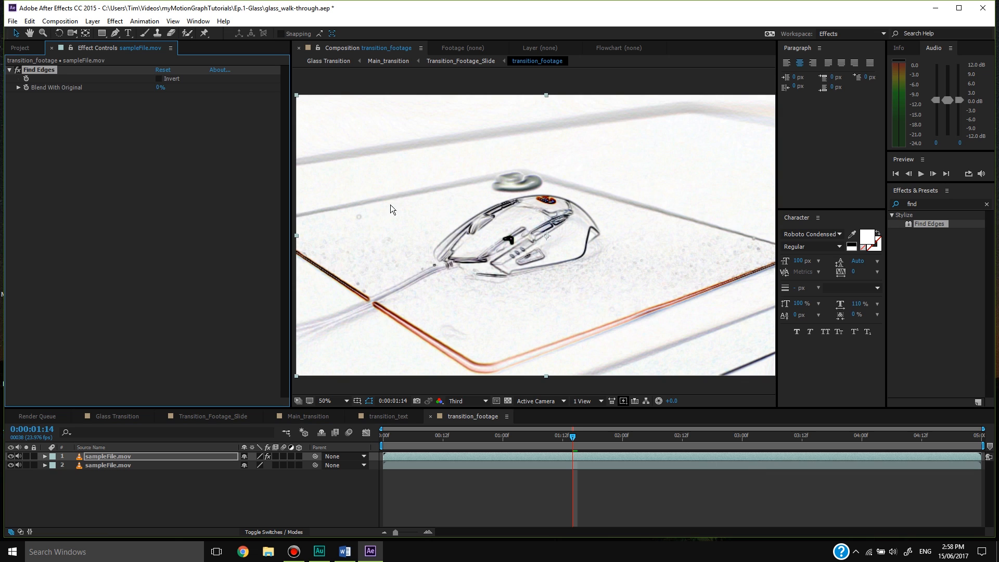
click(159, 79)
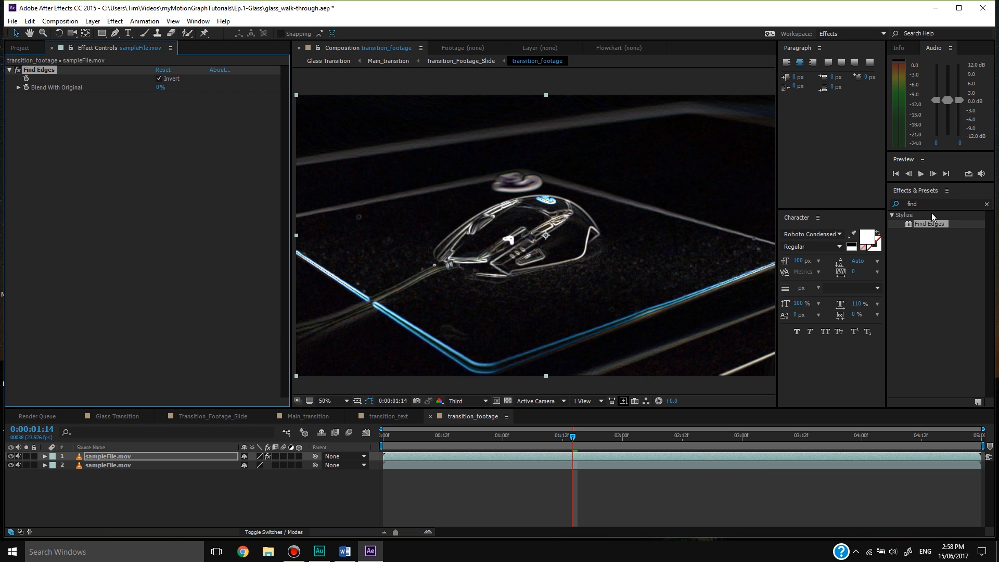
Apply Hue/Saturation to the upper sampleFile.mov layer and set Master Saturation to -100
click(891, 209)
click(898, 207)
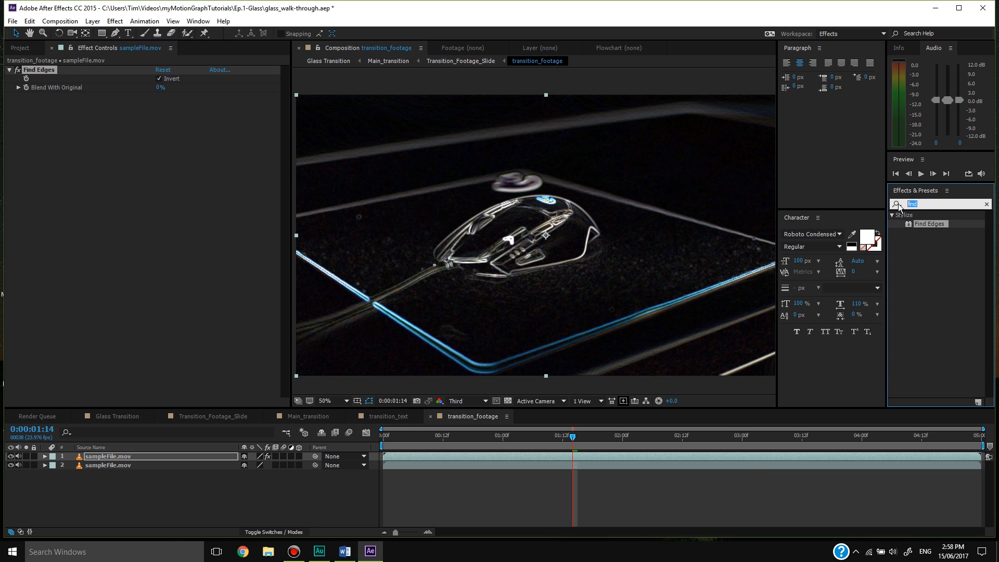
text(hue)
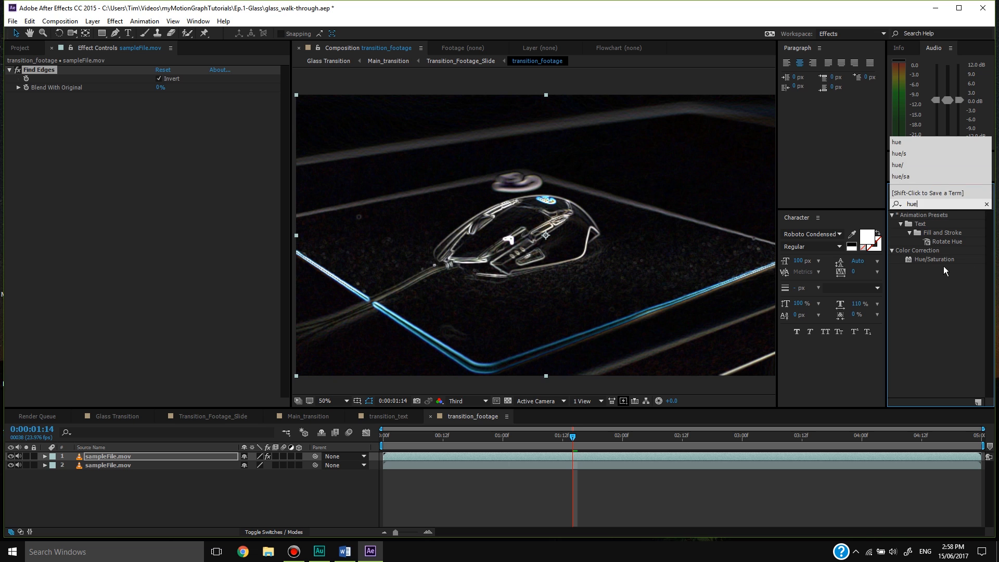
drag(704, 441, 566, 479)
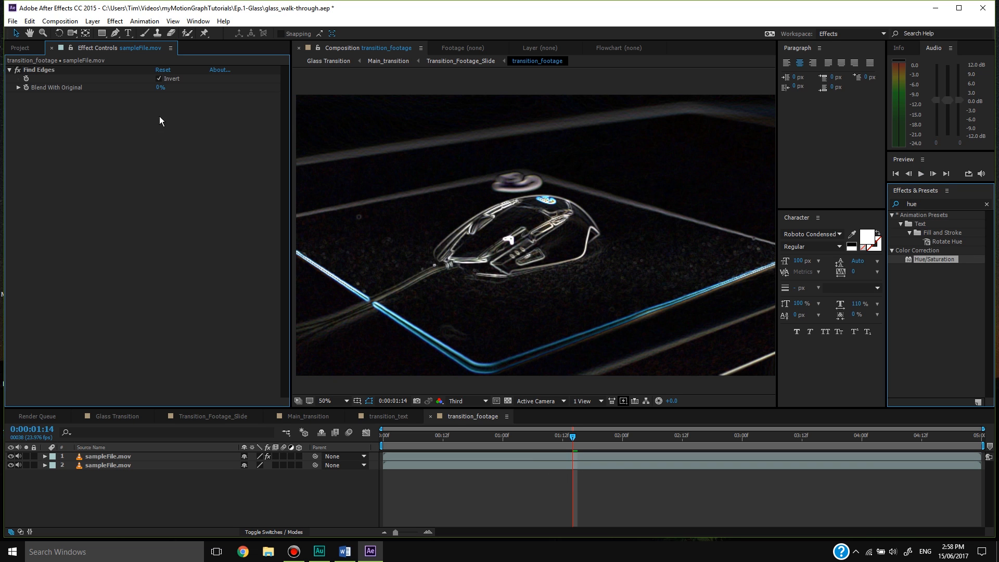
drag(222, 270, 216, 220)
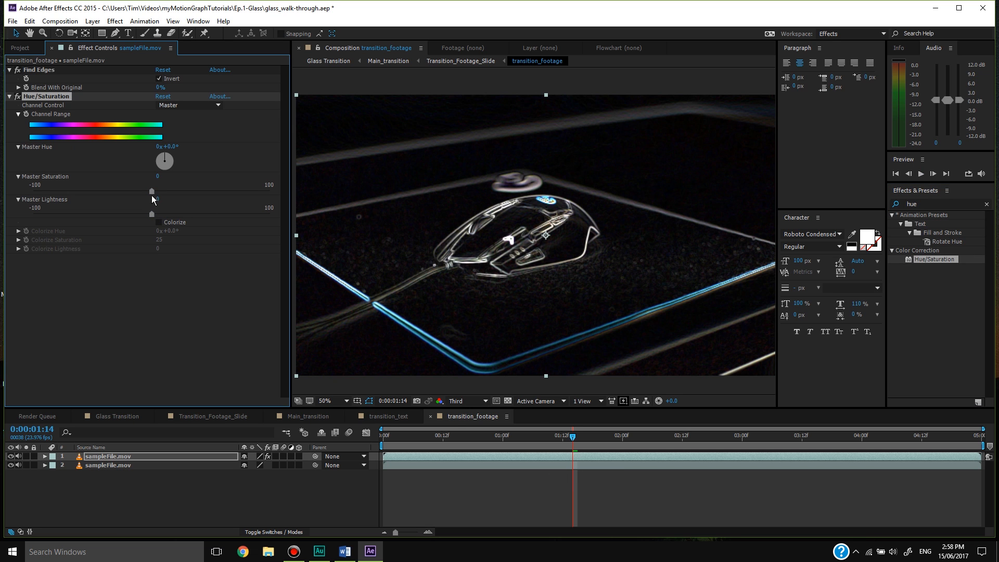
drag(151, 192, 17, 193)
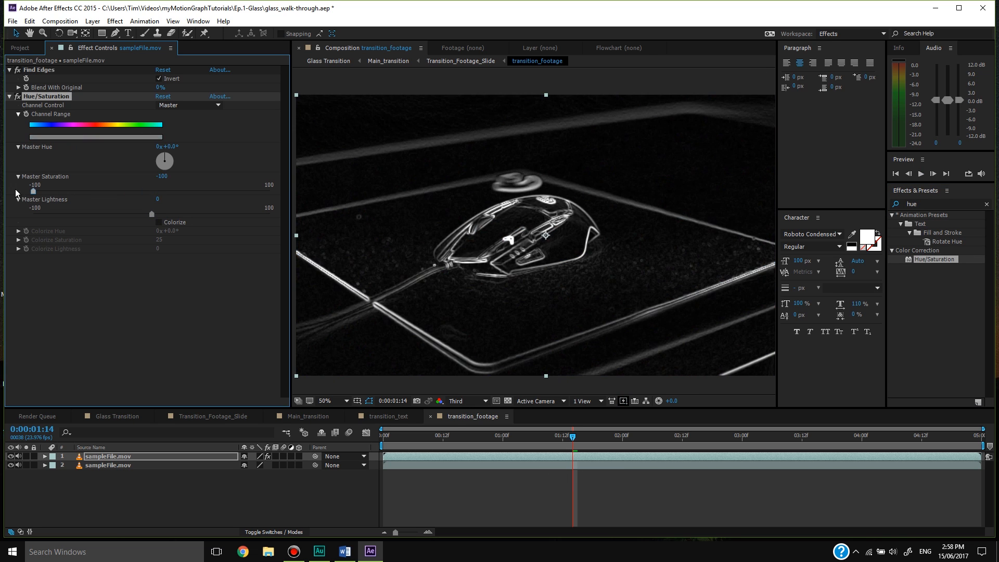
Apply a Tint effect to the upper sampleFile.mov layer and map white to bright blue 09C9F2
click(949, 204)
text(tint)
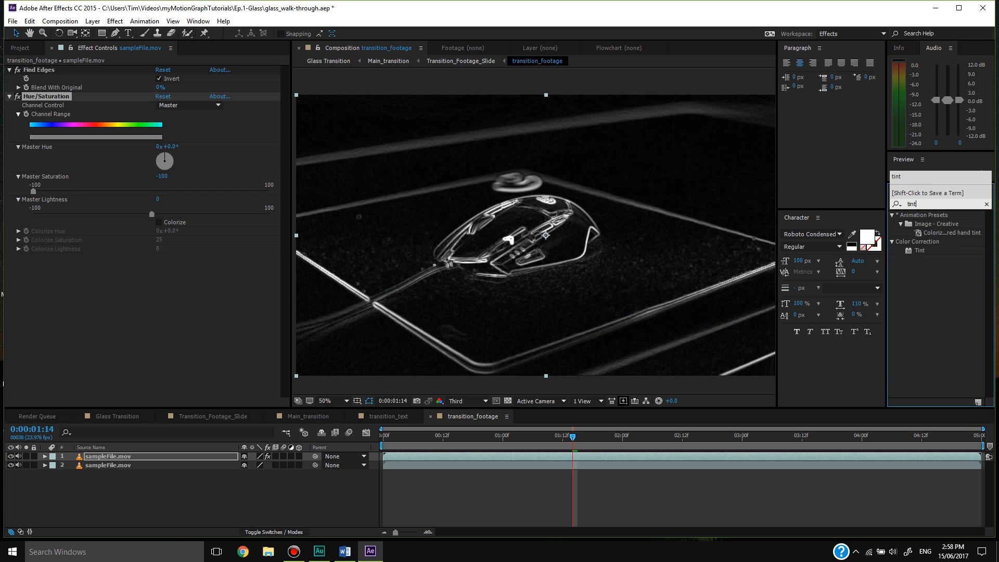
drag(920, 251, 627, 461)
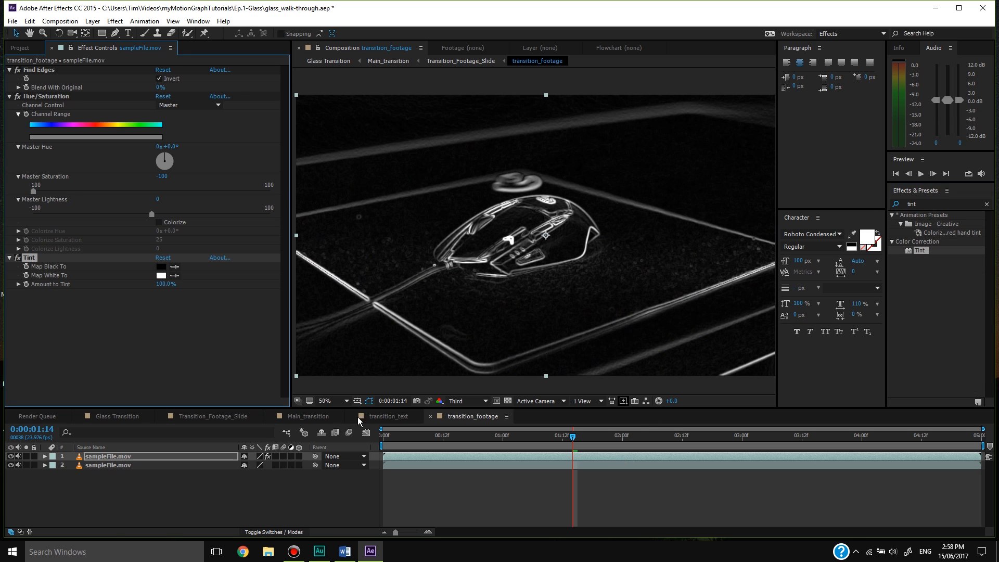
click(161, 275)
drag(154, 99, 134, 43)
click(159, 89)
click(142, 32)
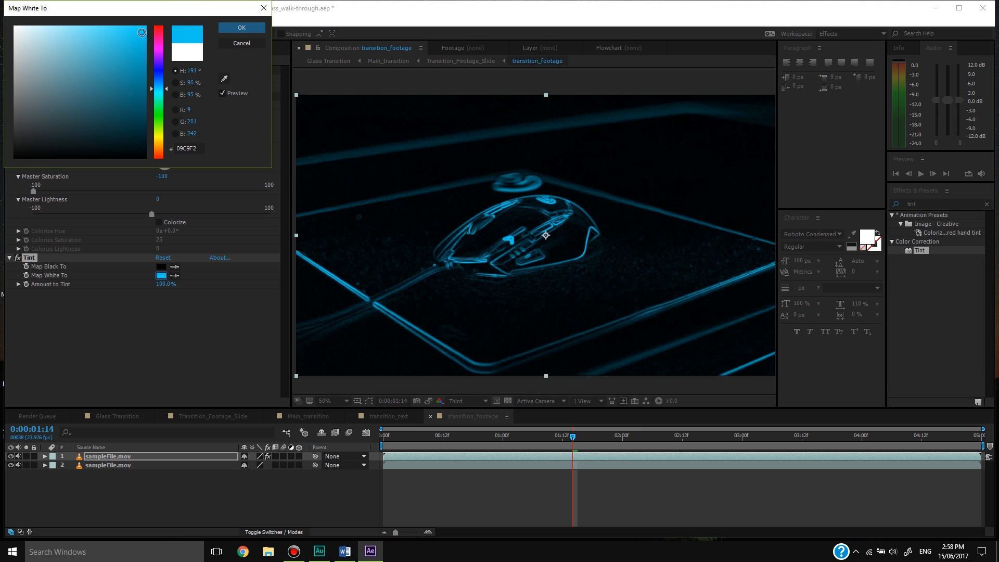
click(241, 30)
Apply a Levels effect to the upper sampleFile.mov layer, setting Input Black to 37 and Input White to 167
scroll(569, 283, up, 1)
drag(920, 204, 872, 202)
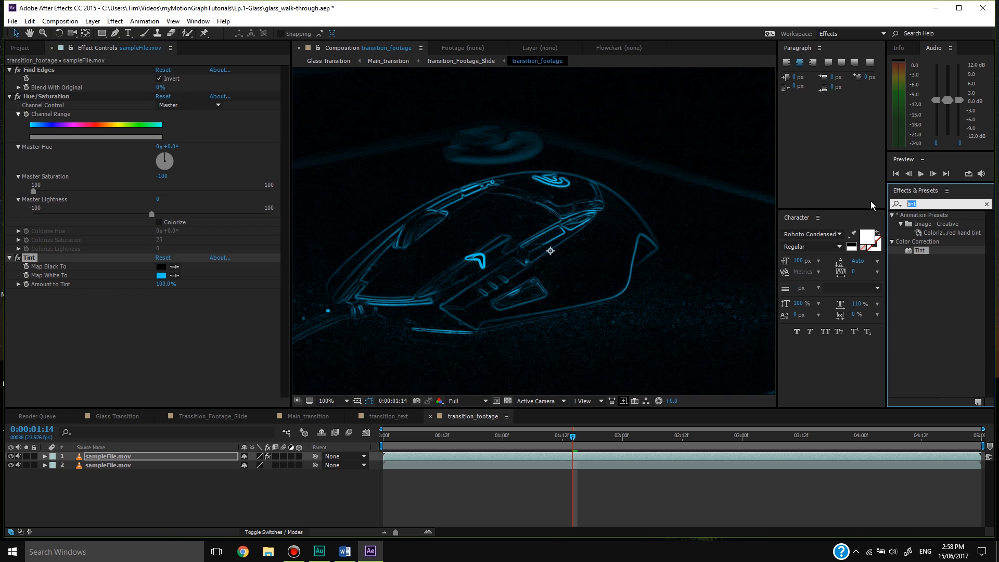
text(levels)
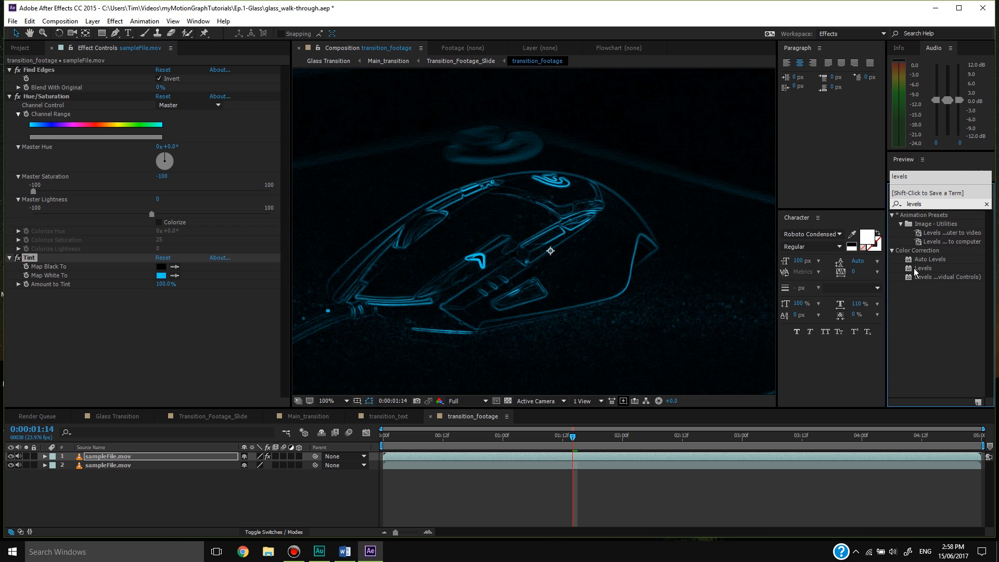
drag(916, 271, 610, 458)
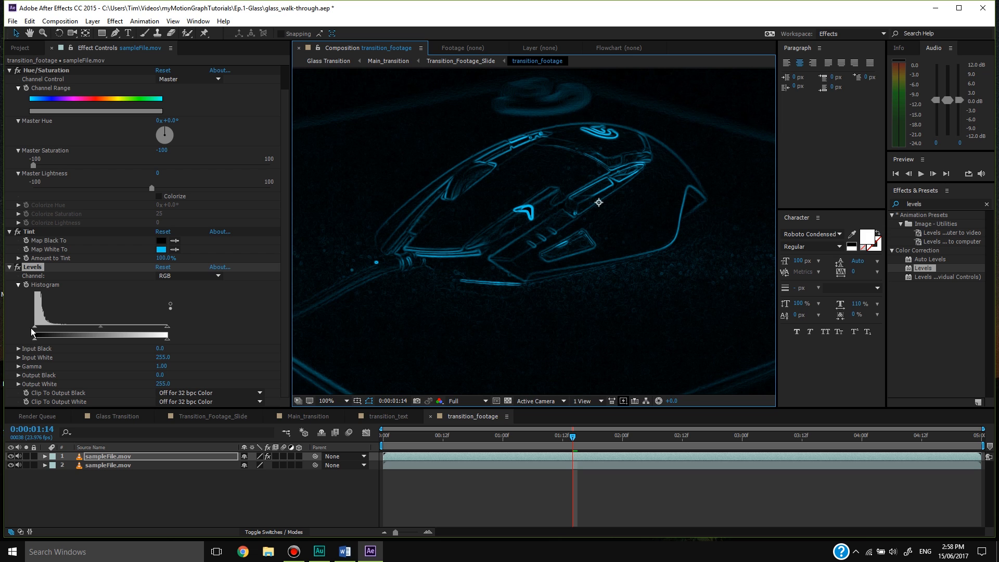
drag(34, 329, 44, 331)
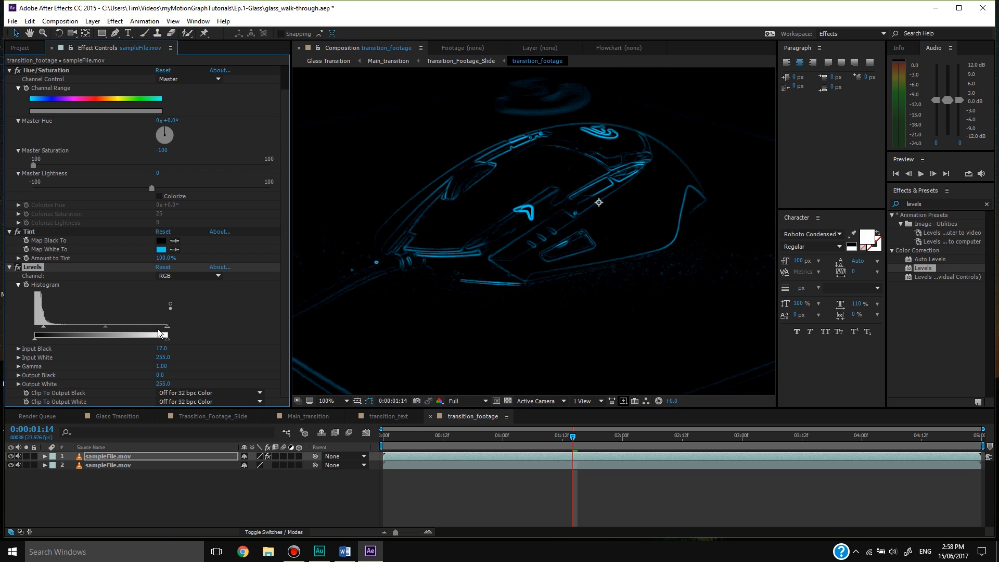
drag(152, 327, 121, 326)
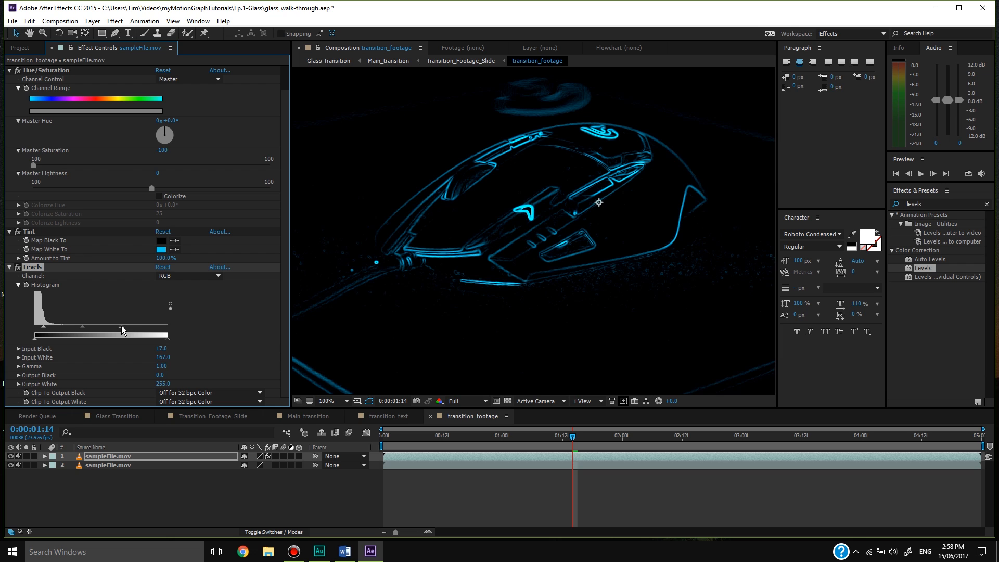
drag(44, 330, 57, 332)
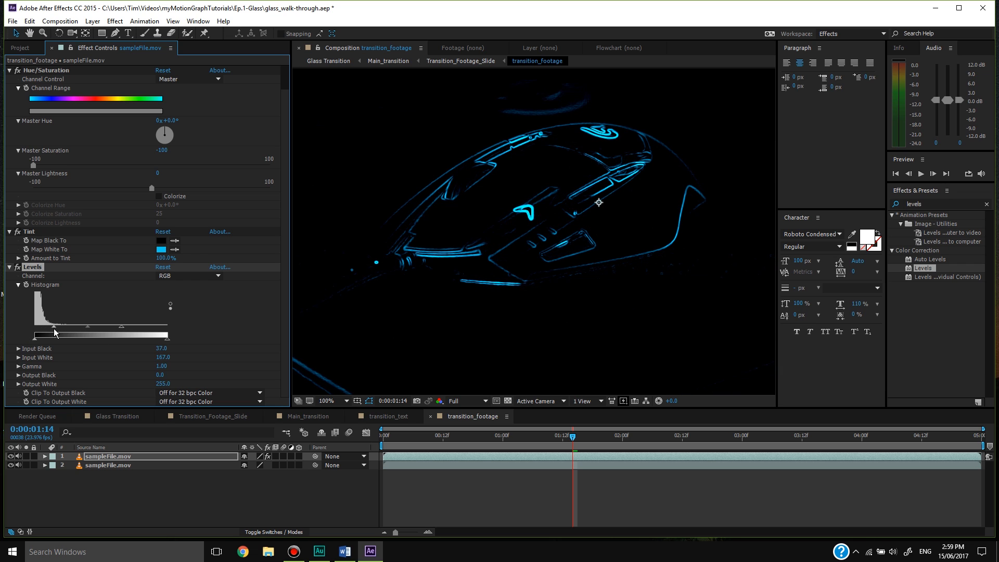
scroll(615, 242, down, 2)
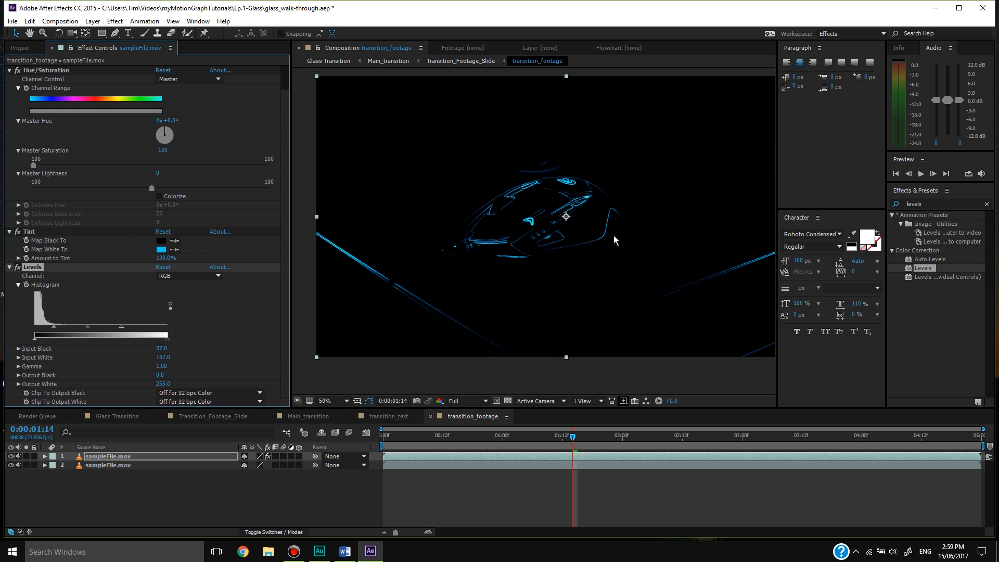
Collapse the settings of the Find Edges, Hue/Saturation, Tint and Levels effects
click(9, 70)
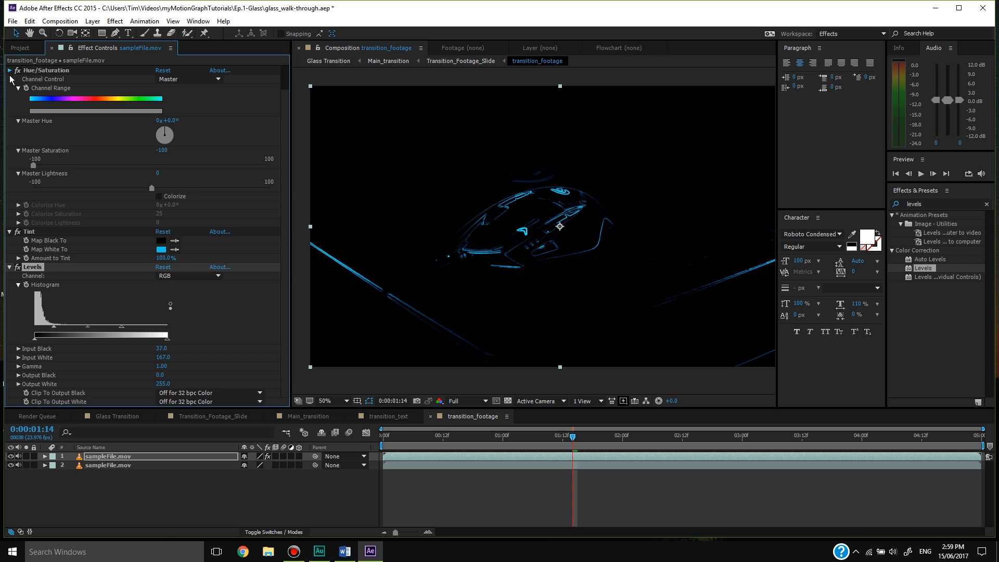
click(9, 70)
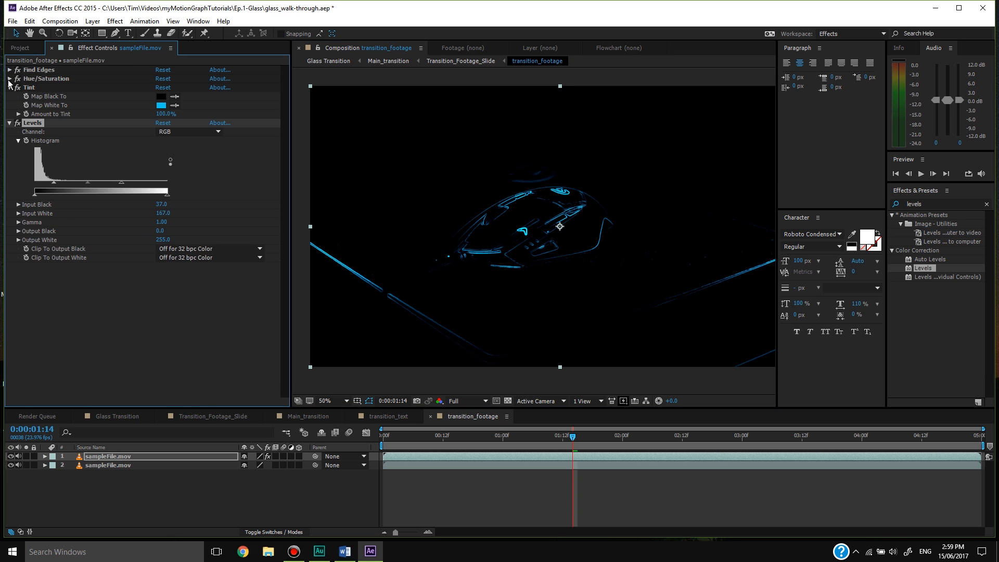
click(9, 78)
click(10, 78)
click(9, 87)
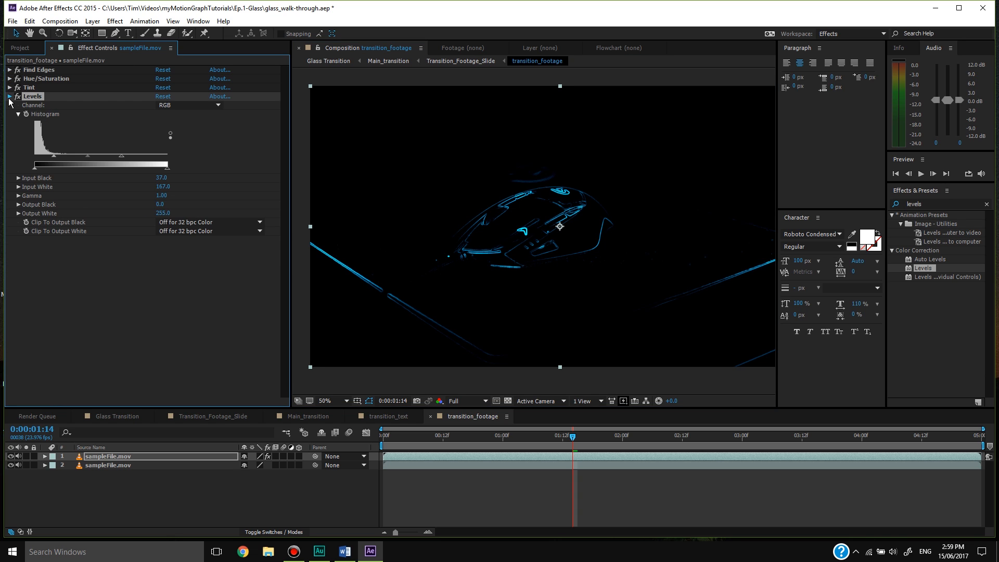
click(10, 96)
Pre-compose the upper sampleFile.mov layer as mouse_lines, moving all attributes into the new composition
right_click(466, 454)
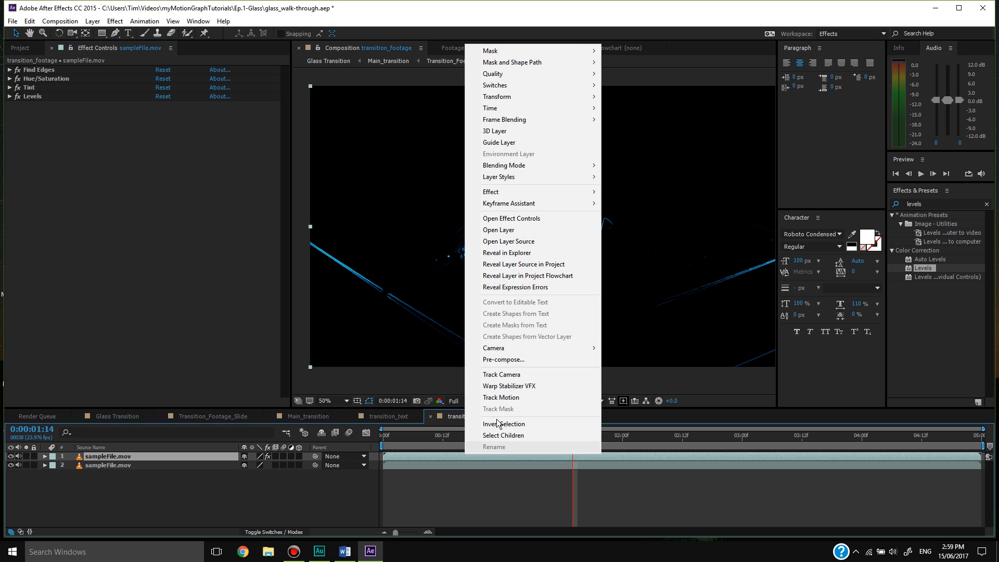
click(509, 359)
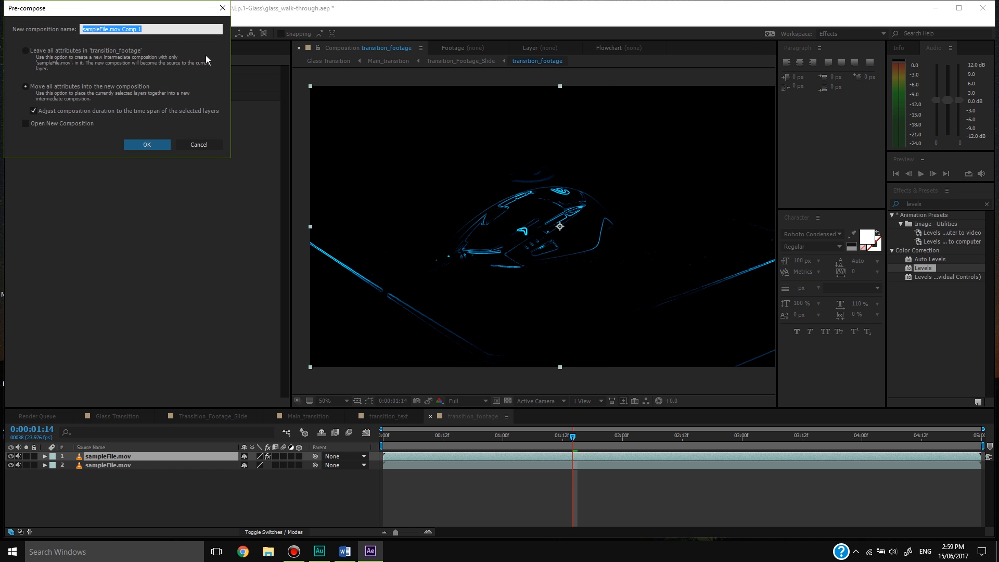
text(mouse_lines)
key(Return)
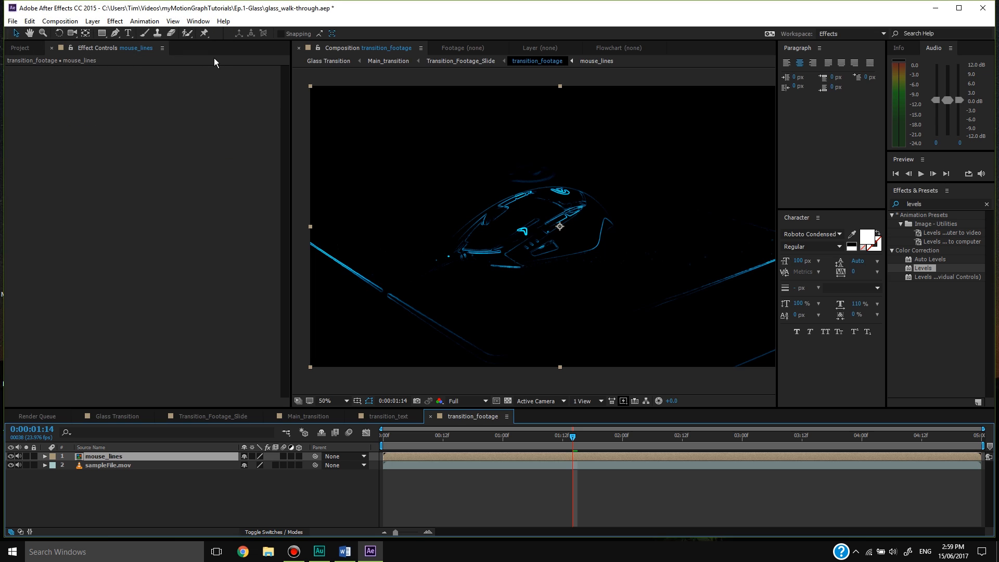
Draw a closed Pen tool mask on the mouse_lines layer, loosely following the outline of the computer mouse
scroll(635, 259, up, 2)
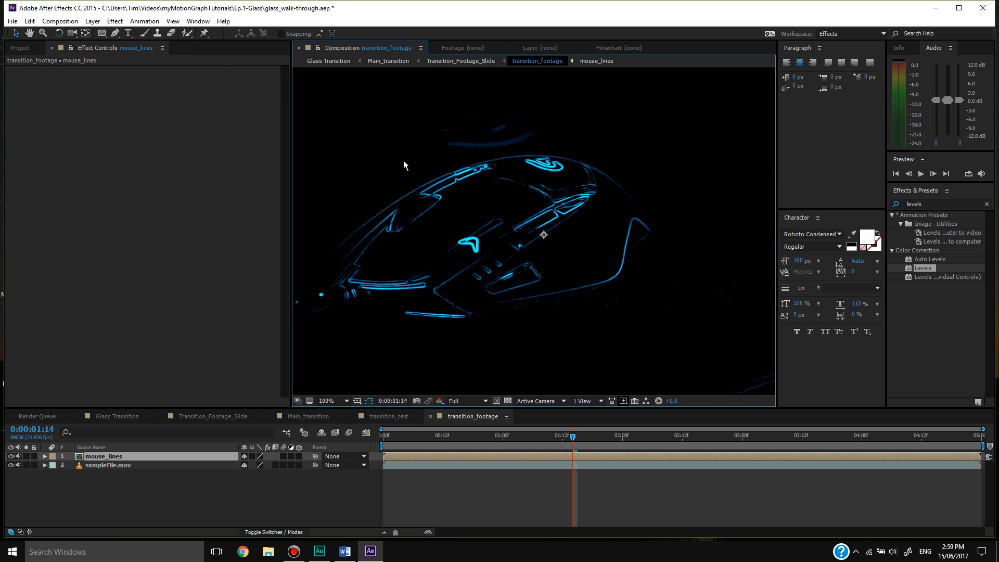
drag(322, 349, 345, 334)
click(116, 34)
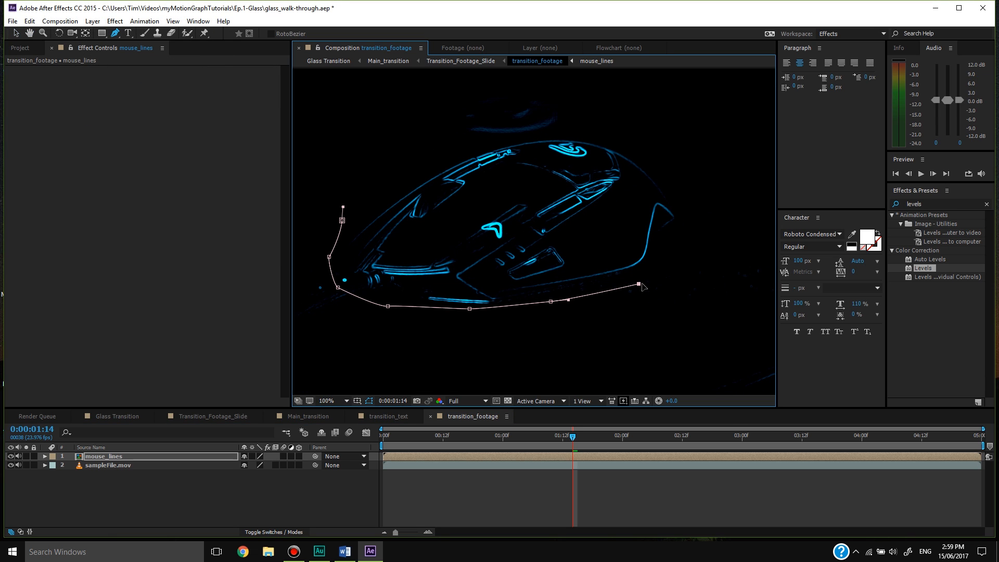
click(639, 284)
click(664, 258)
drag(682, 224, 685, 214)
click(671, 190)
click(628, 156)
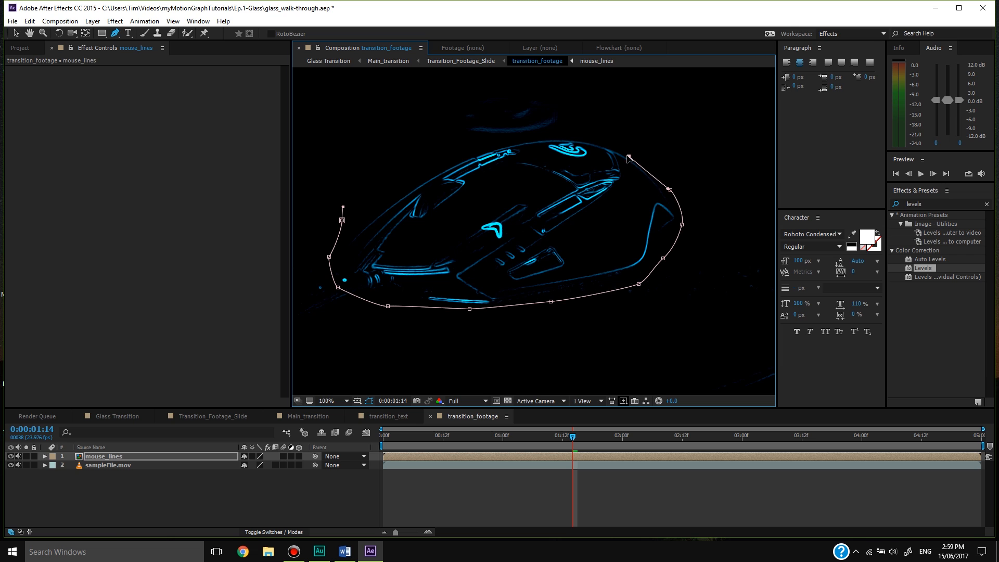
drag(593, 141, 599, 142)
click(522, 139)
click(454, 157)
drag(401, 183, 396, 189)
click(368, 208)
click(352, 223)
click(342, 220)
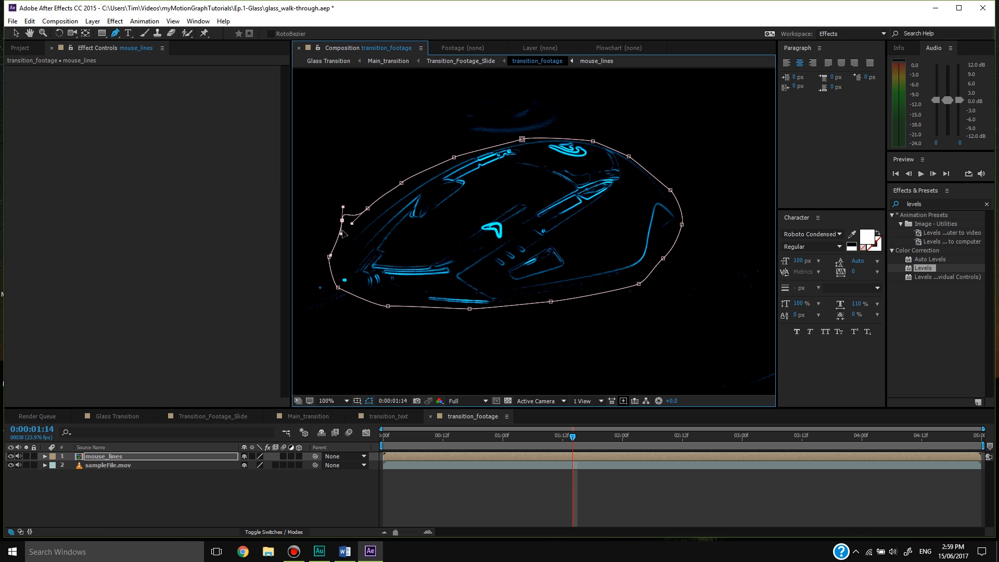
Set the Mask Feather of the mouse_lines mask to 20 pixels
click(216, 457)
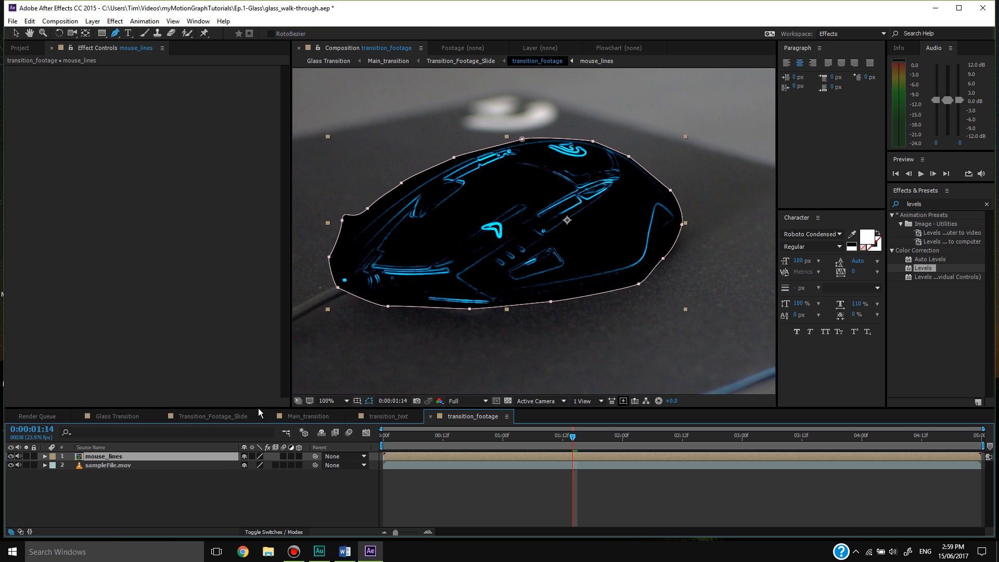
key(m)
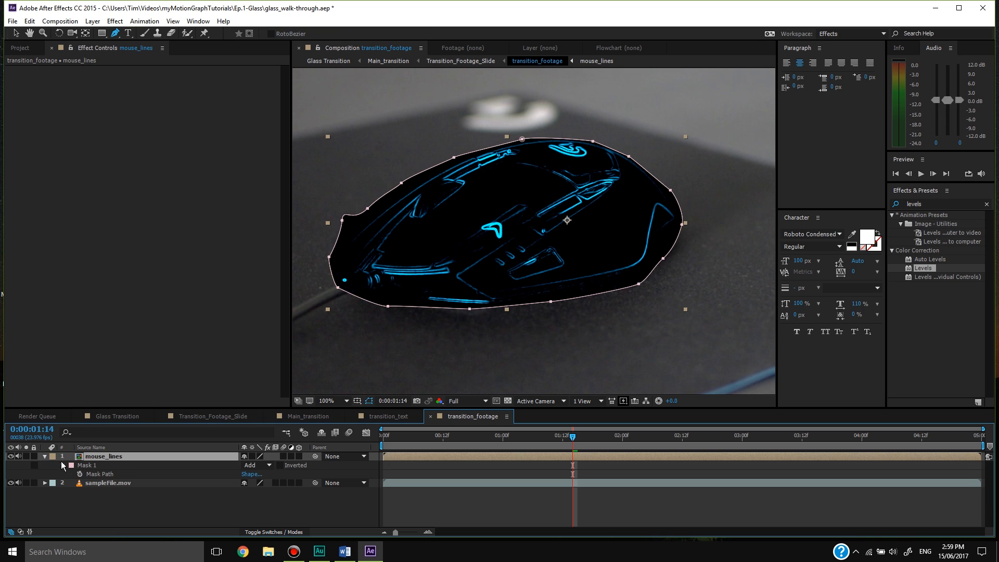
click(63, 466)
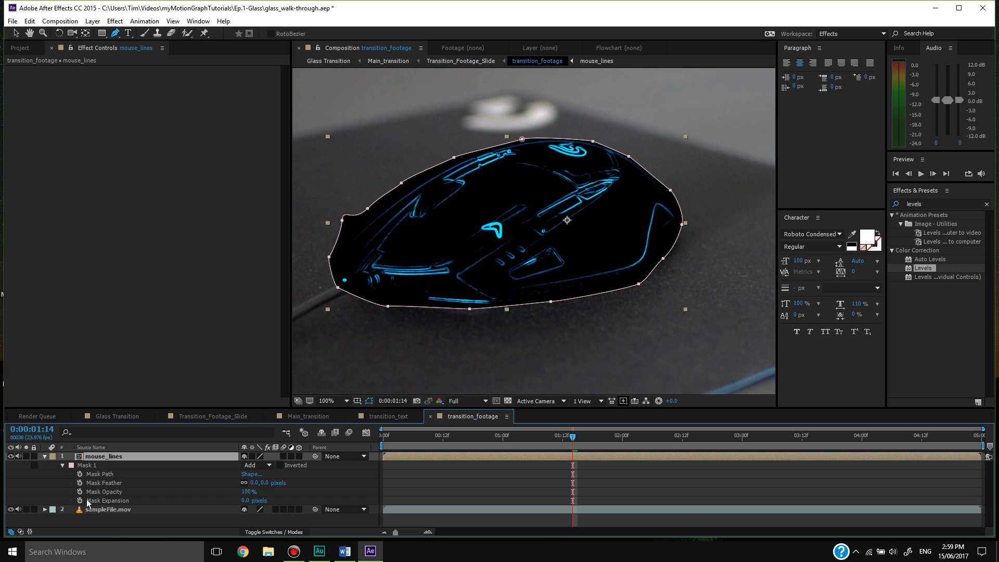
click(255, 483)
text(20)
key(Return)
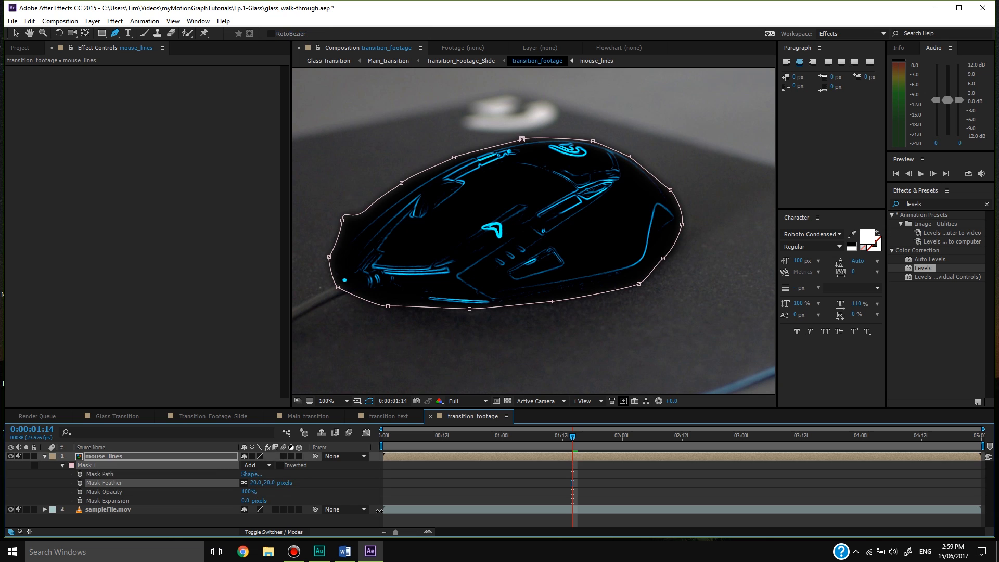
Set the mouse_lines layer's blending mode to Screen and collapse its properties
click(231, 458)
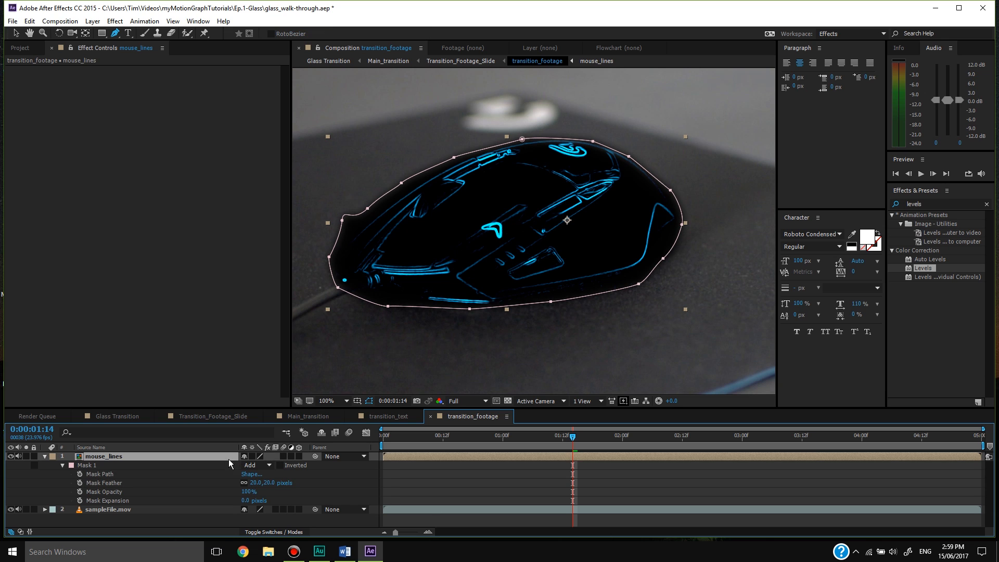
click(283, 533)
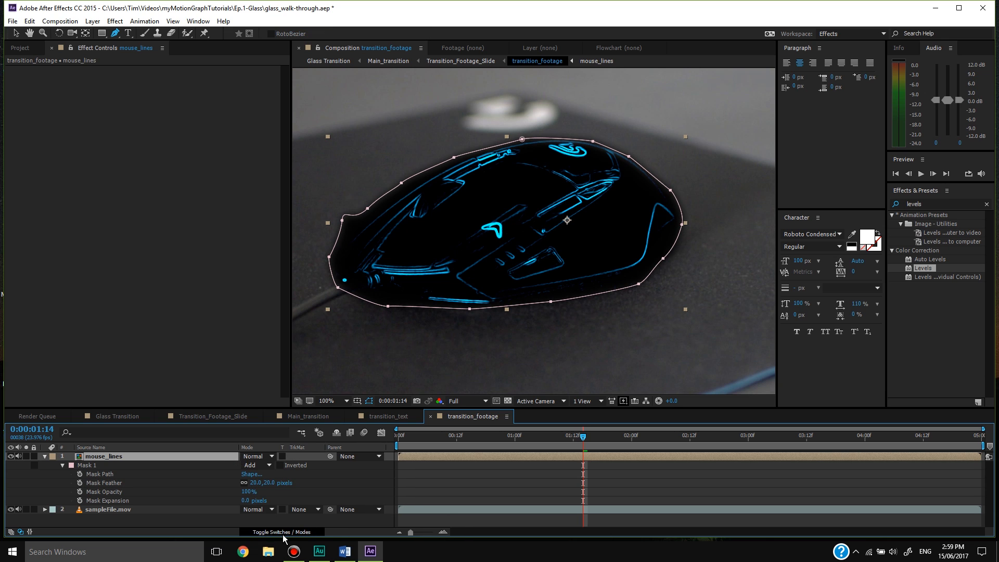
click(254, 457)
click(294, 218)
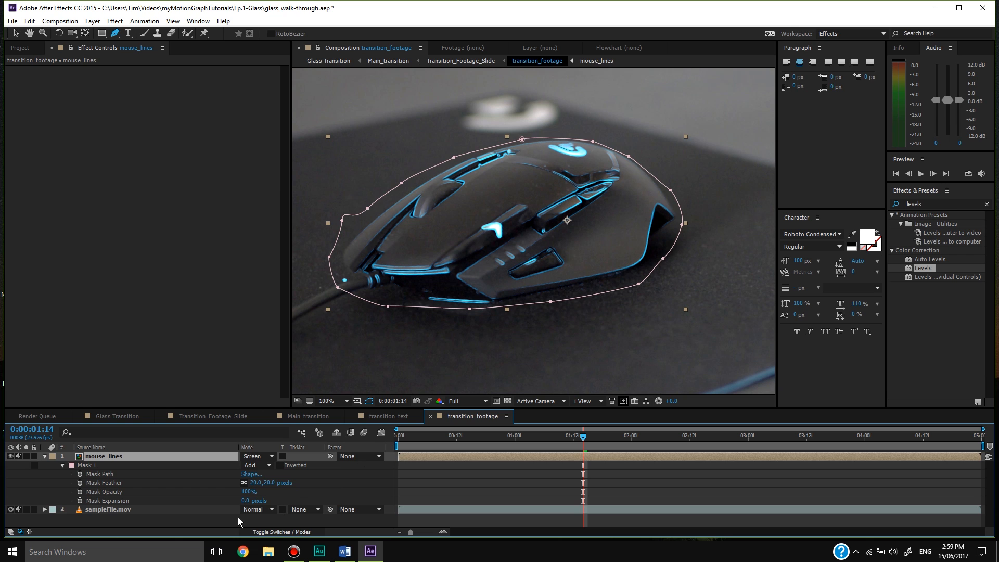
click(238, 518)
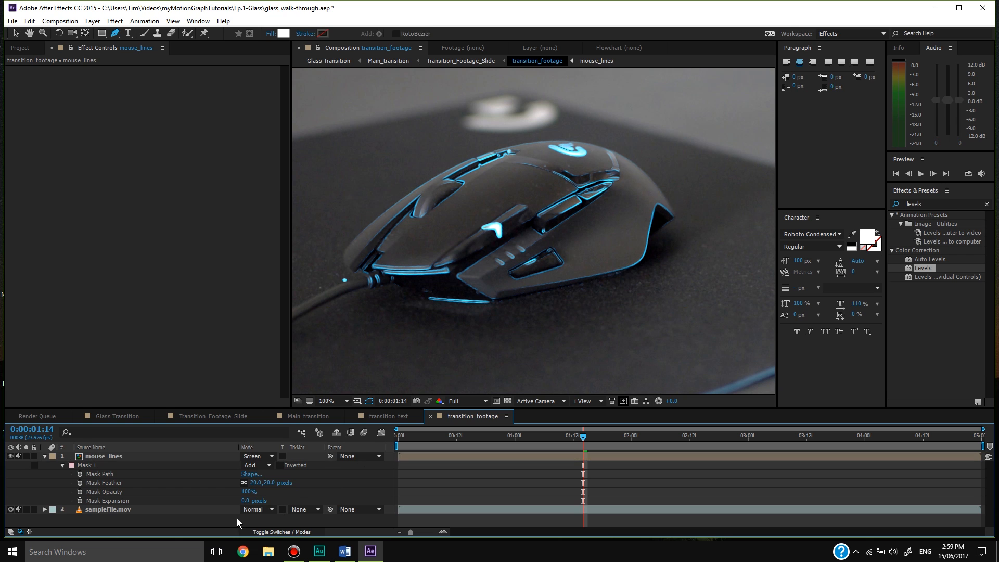
click(44, 456)
Play transition_footage from near its start to review the blue edge lines on the mouse up close
click(333, 401)
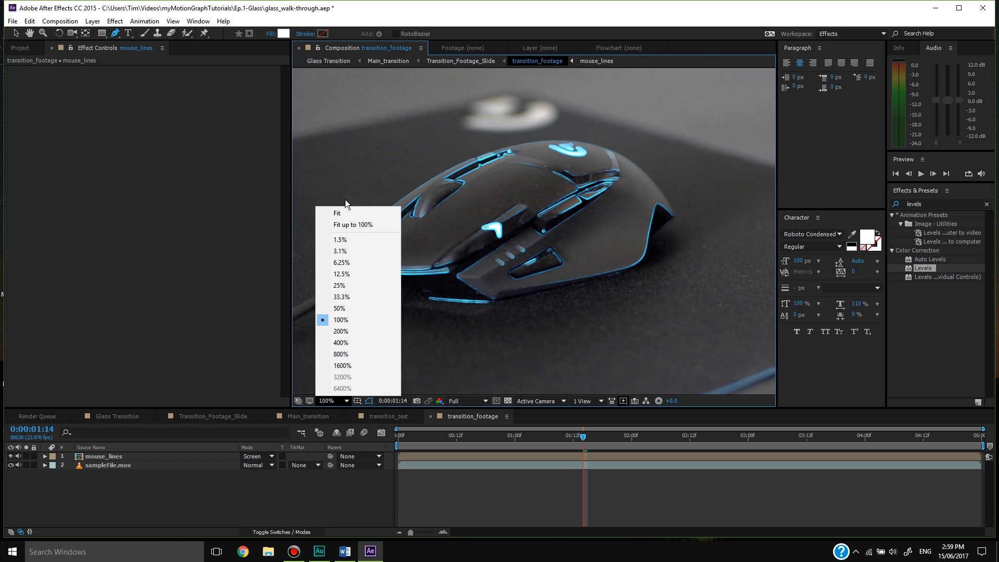
click(345, 213)
scroll(558, 308, up, 2)
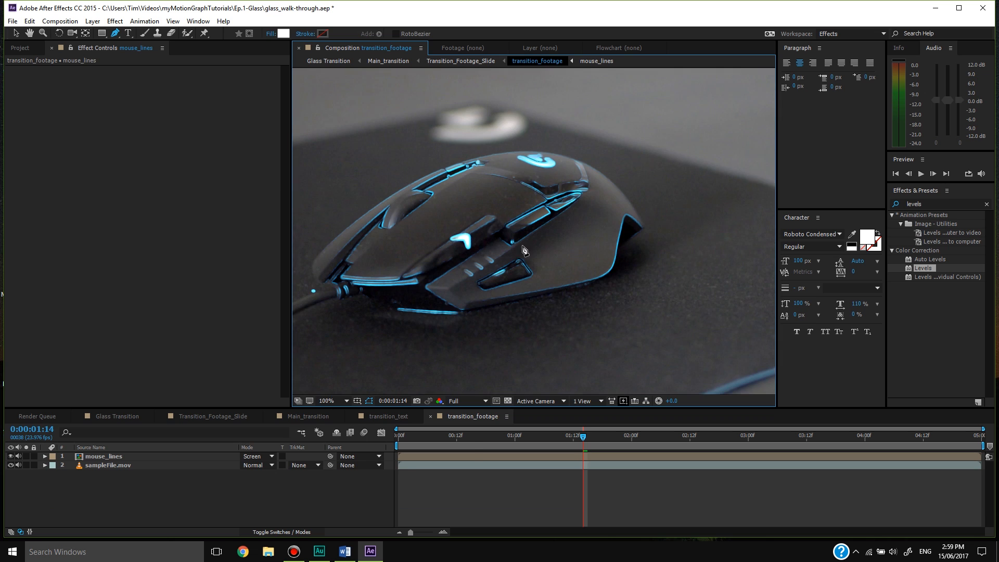
click(403, 436)
key(space)
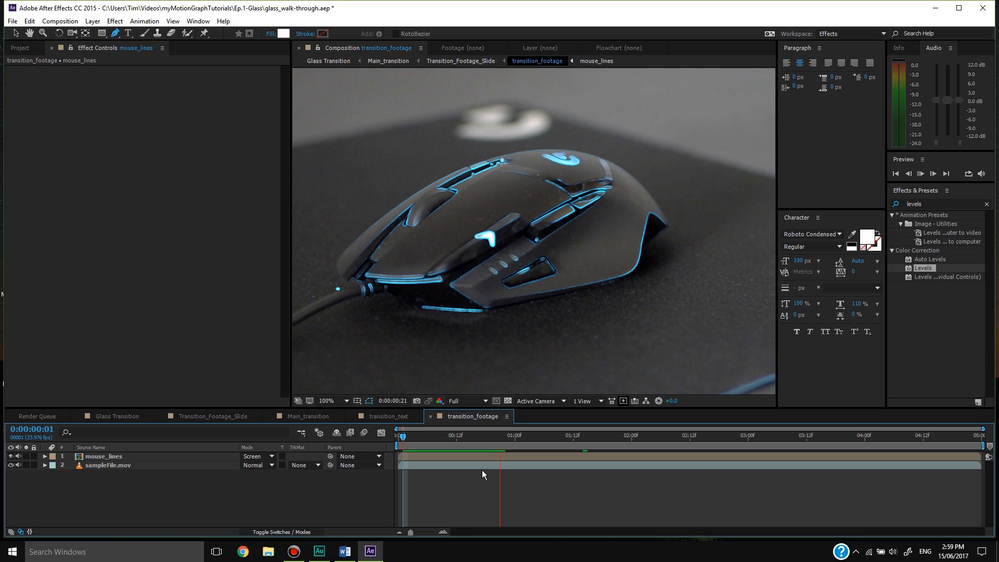
Check the mouse's blue edge lines in Transition_Footage_Slide and preview the complete Glass Transition composition
click(395, 418)
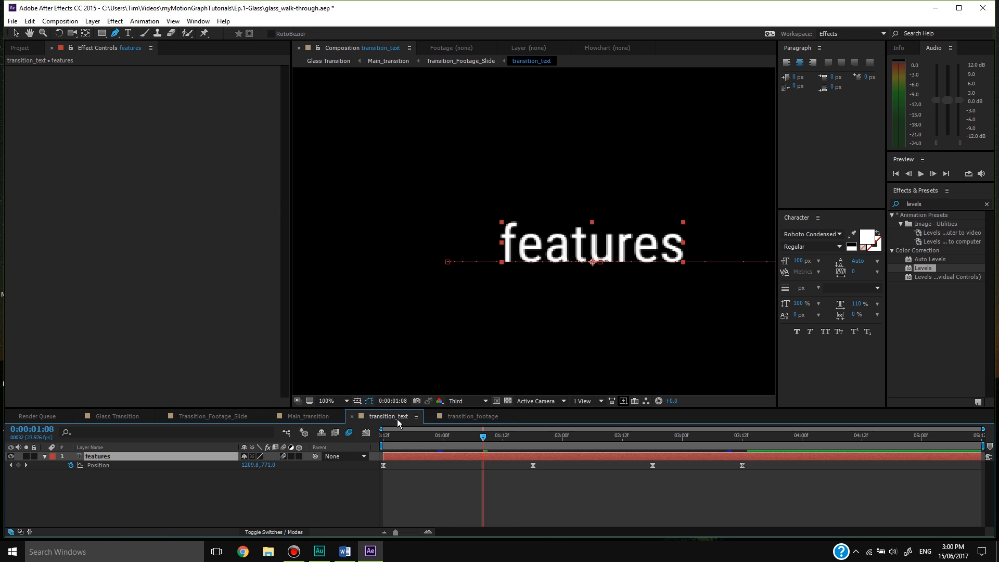
click(306, 419)
click(215, 417)
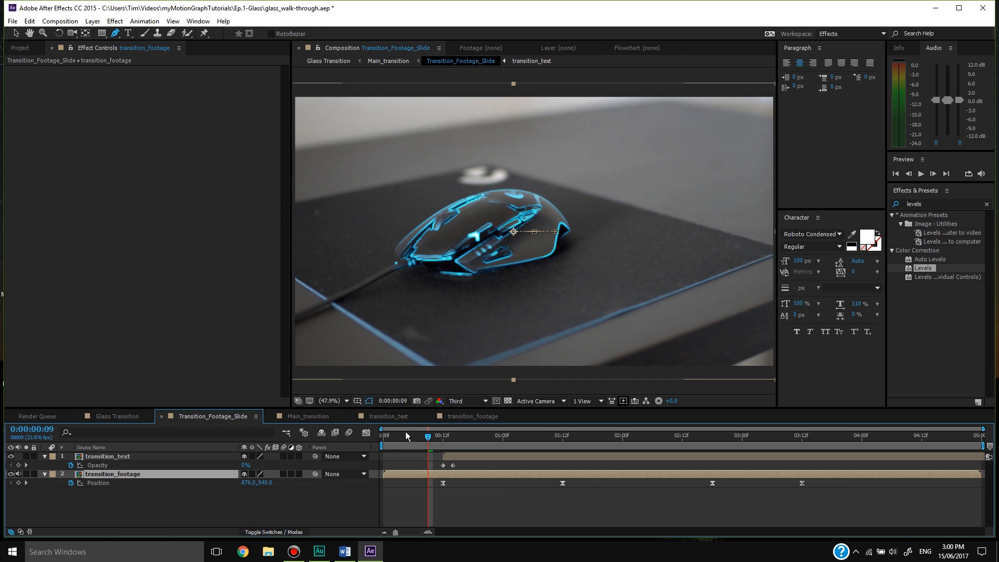
scroll(484, 244, up, 1)
drag(484, 239, 552, 232)
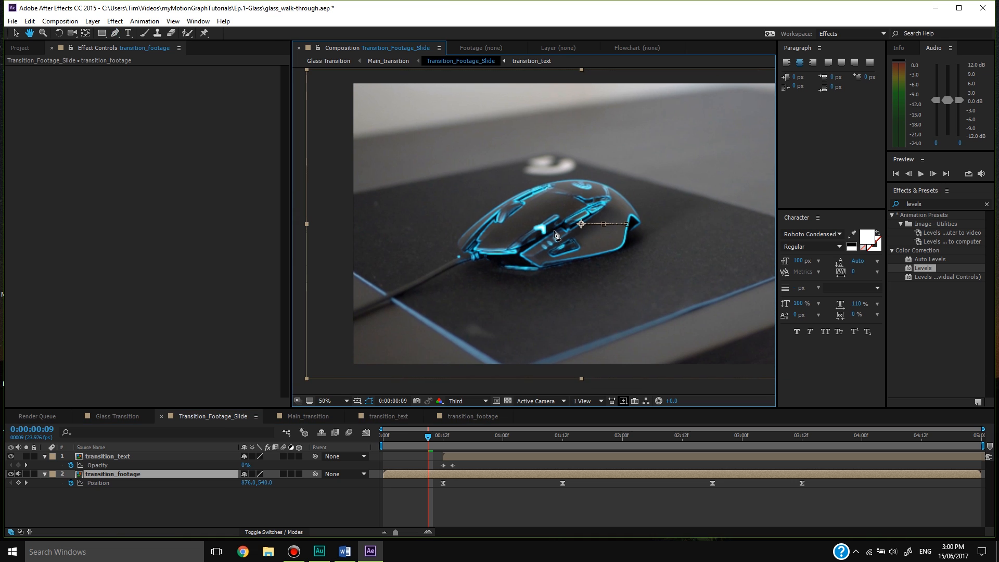
key(v)
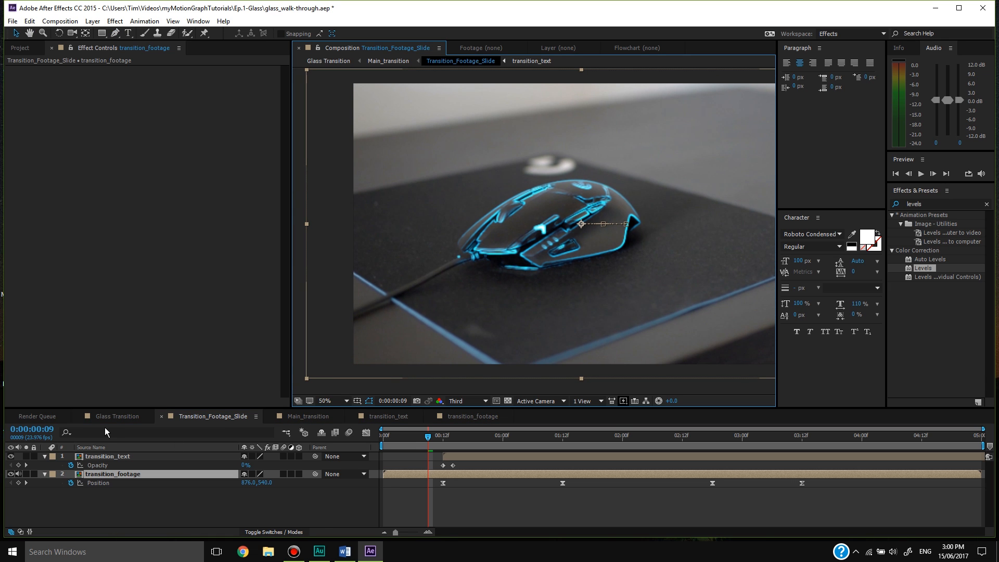
click(117, 416)
key(space)
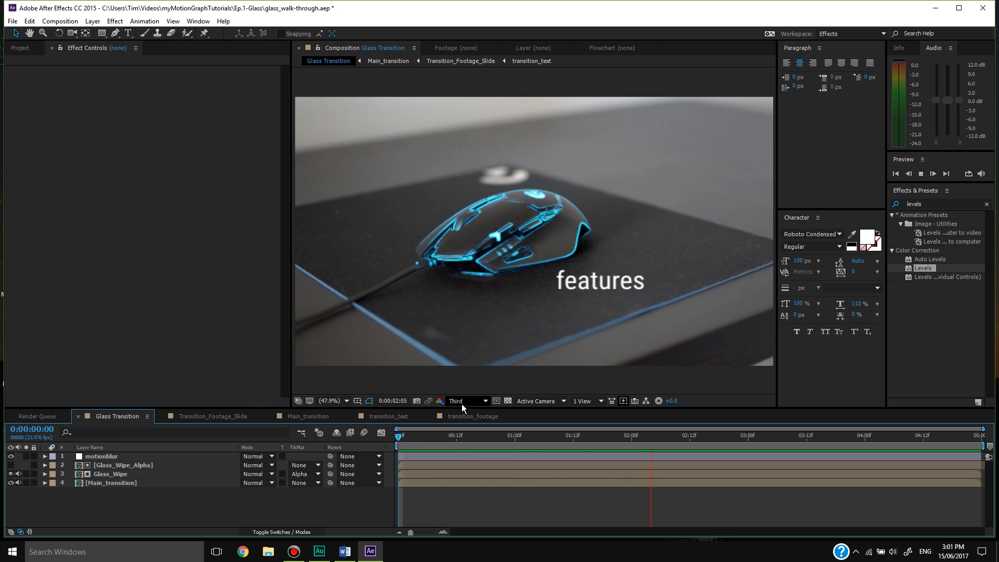